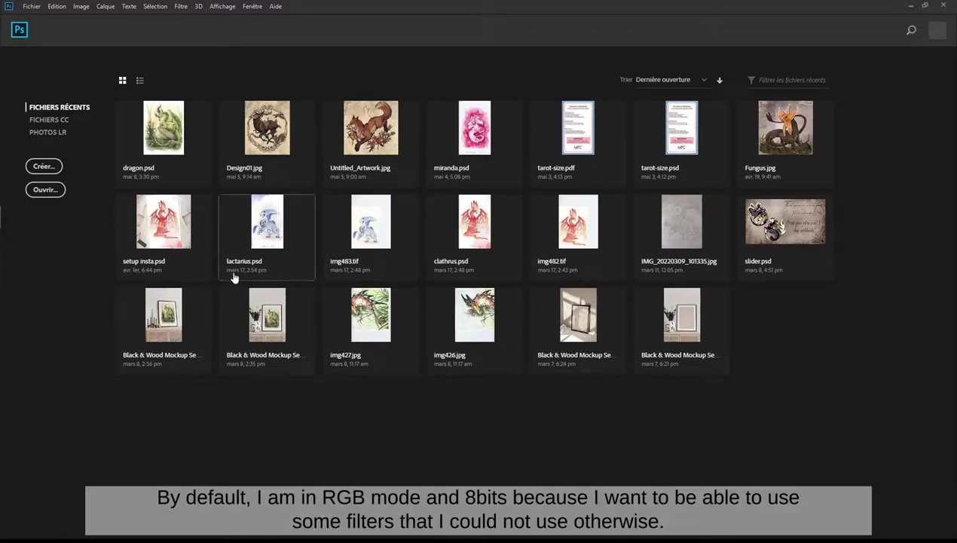
# Step: Create a blank A4 document (210 × 297 mm, 300 ppi, RGB 8-bit) and bring up the foreground colour
pyautogui.click(47, 166)
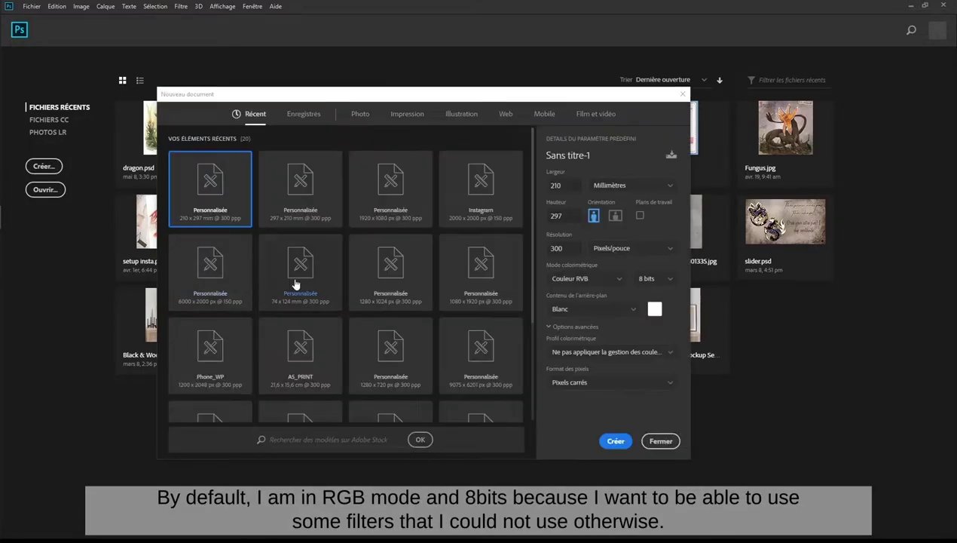
pyautogui.click(615, 443)
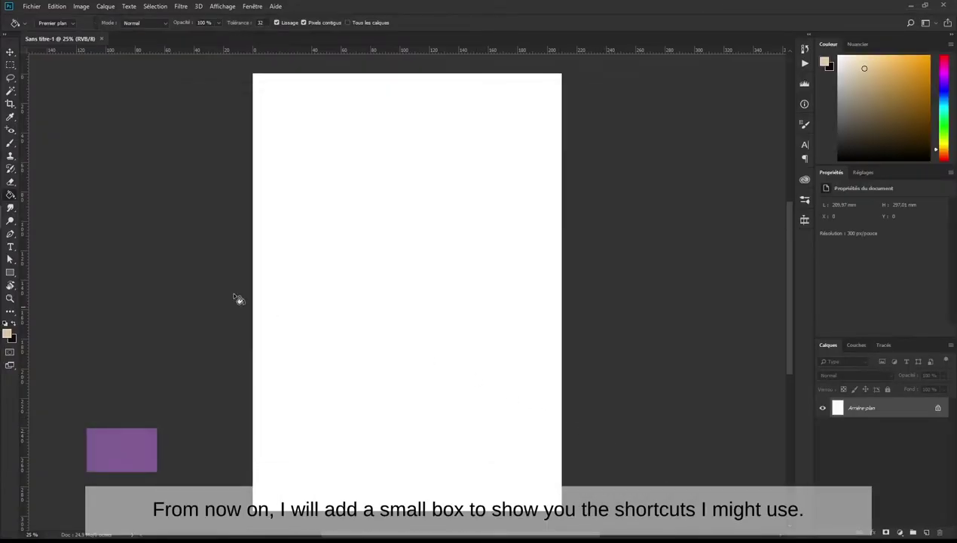
pyautogui.click(10, 336)
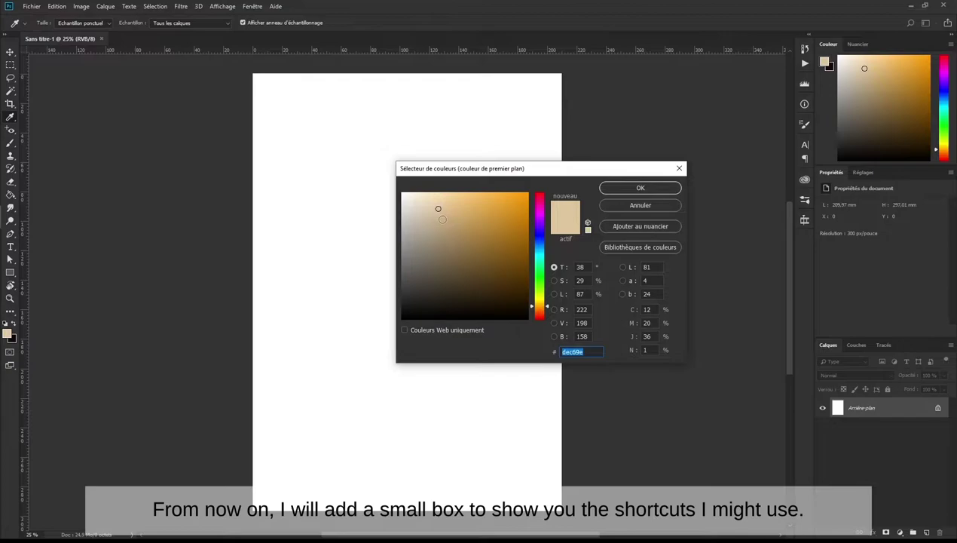
# Step: Fill the blank page with beige cab48e using the Paint Bucket
pyautogui.write('cab48e')
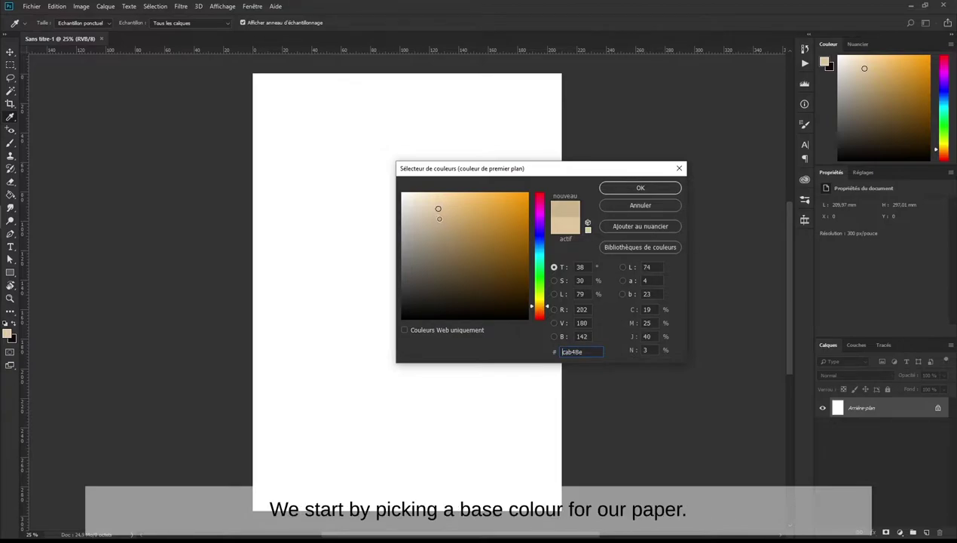
pyautogui.click(613, 189)
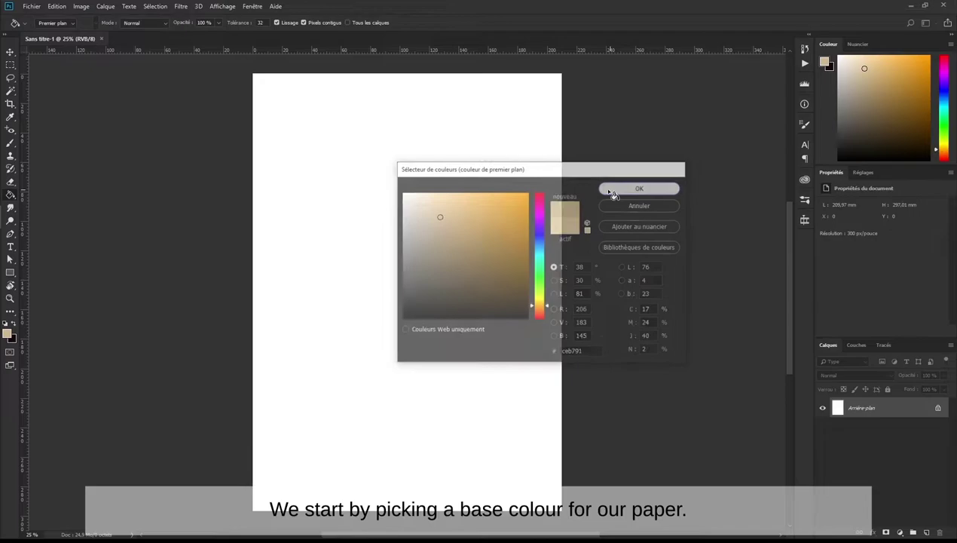
pyautogui.click(12, 182)
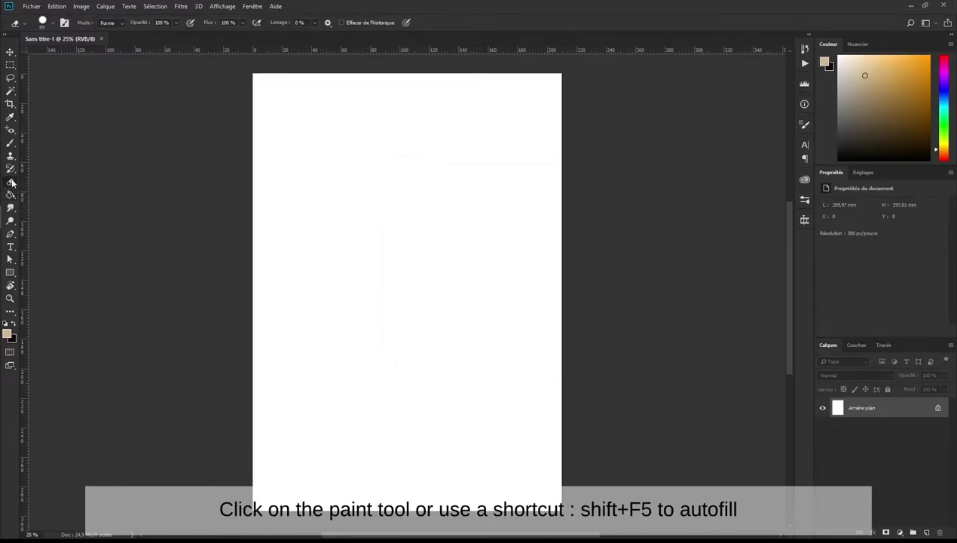
pyautogui.click(11, 170)
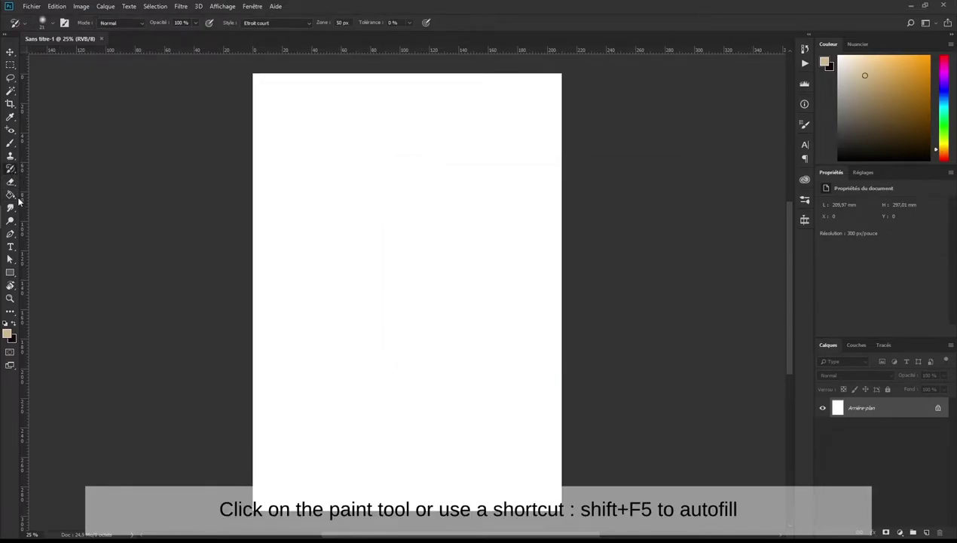
pyautogui.click(12, 196)
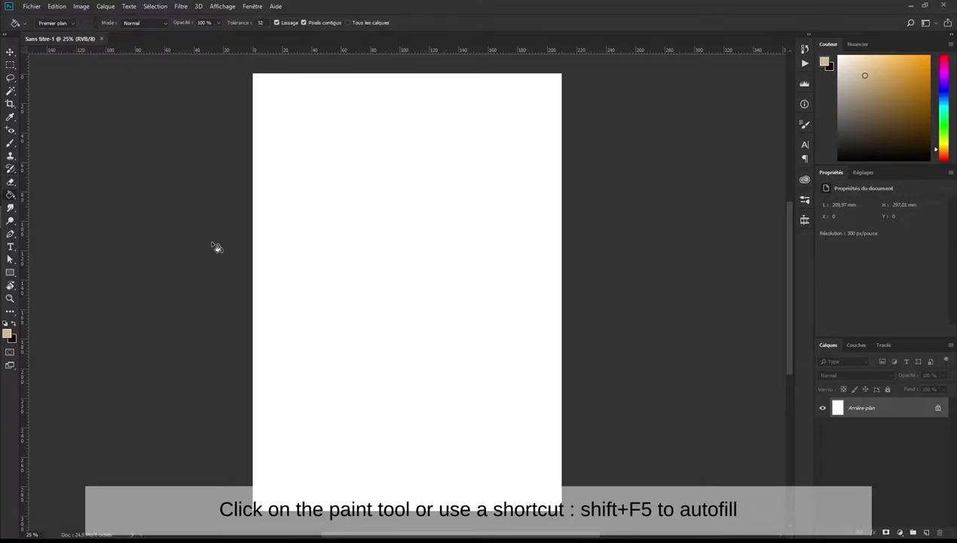
pyautogui.click(350, 243)
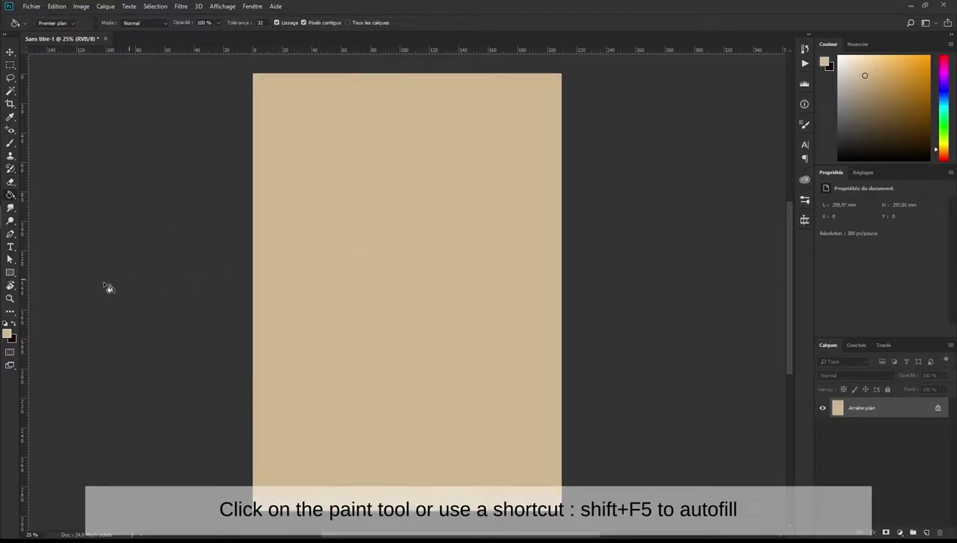
# Step: Refill the page with the lighter beige dcc6a0
pyautogui.click(7, 333)
pyautogui.click(436, 211)
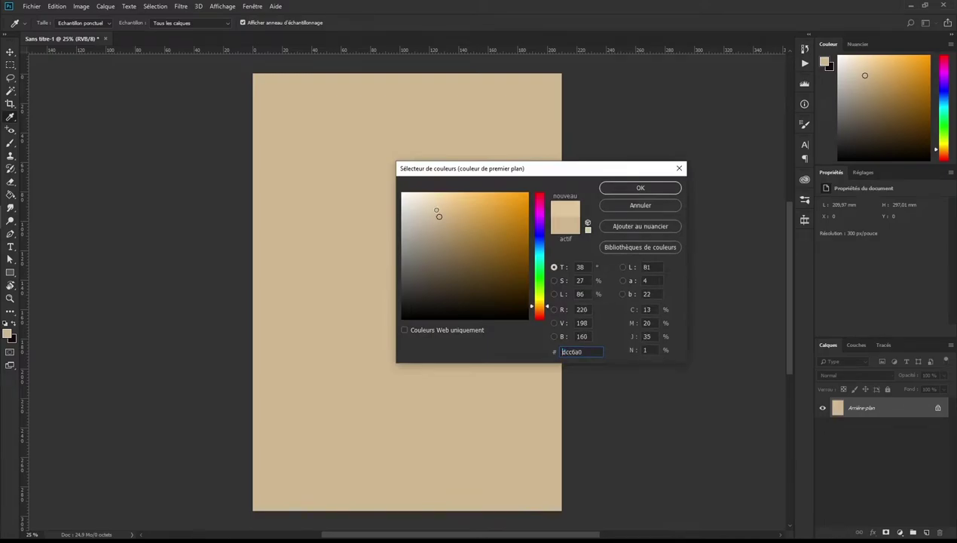
pyautogui.click(625, 189)
pyautogui.click(417, 245)
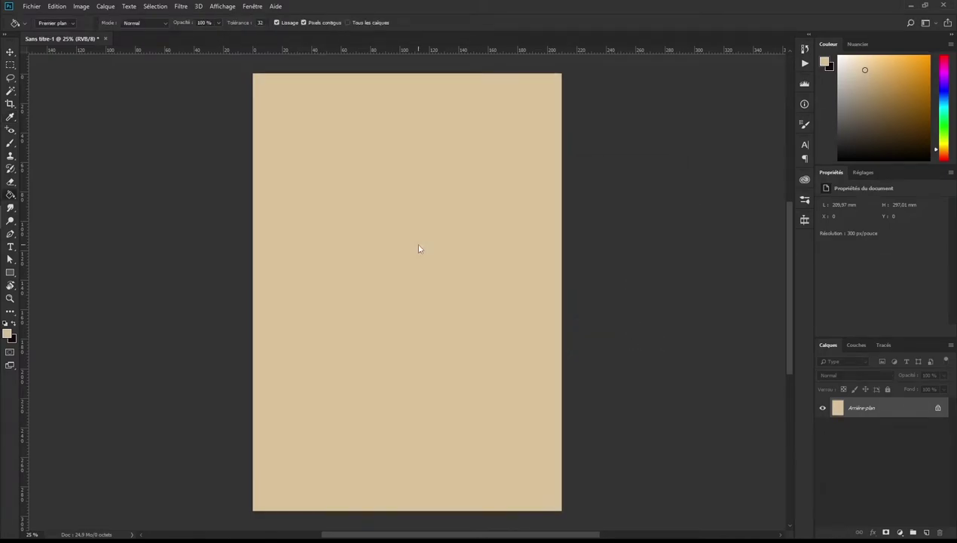
# Step: Add Calque 1 above the background and render Filtre > Rendu > Nuages onto it
pyautogui.click(928, 533)
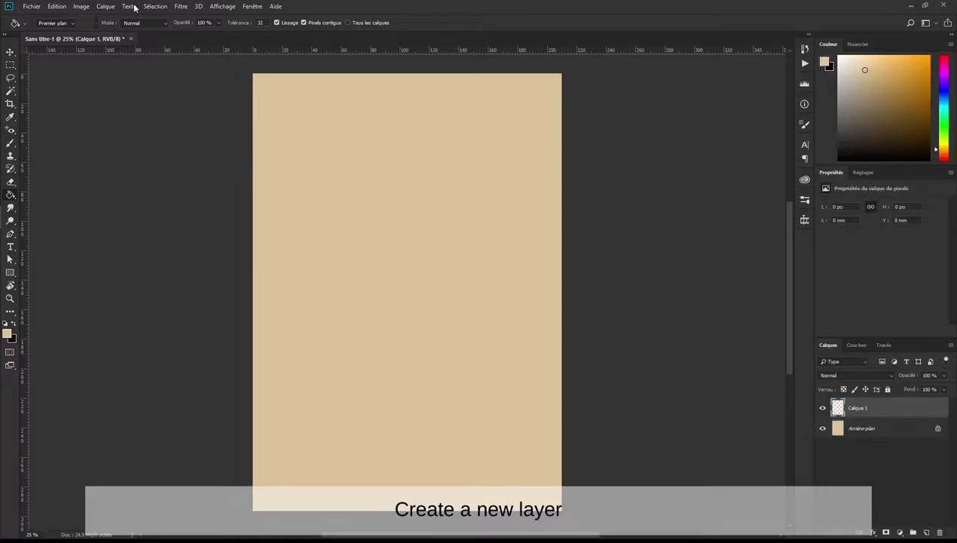
pyautogui.click(180, 7)
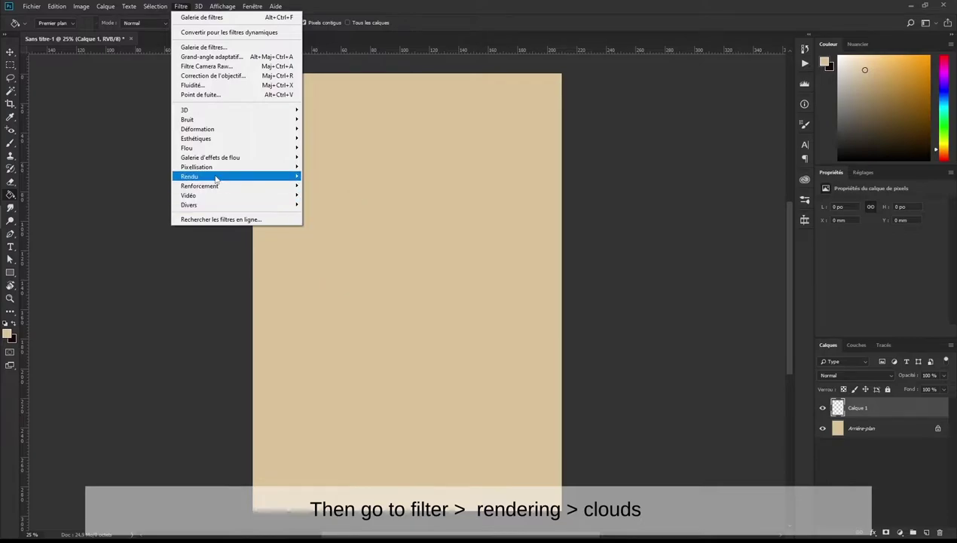
pyautogui.moveTo(190, 177)
pyautogui.click(338, 238)
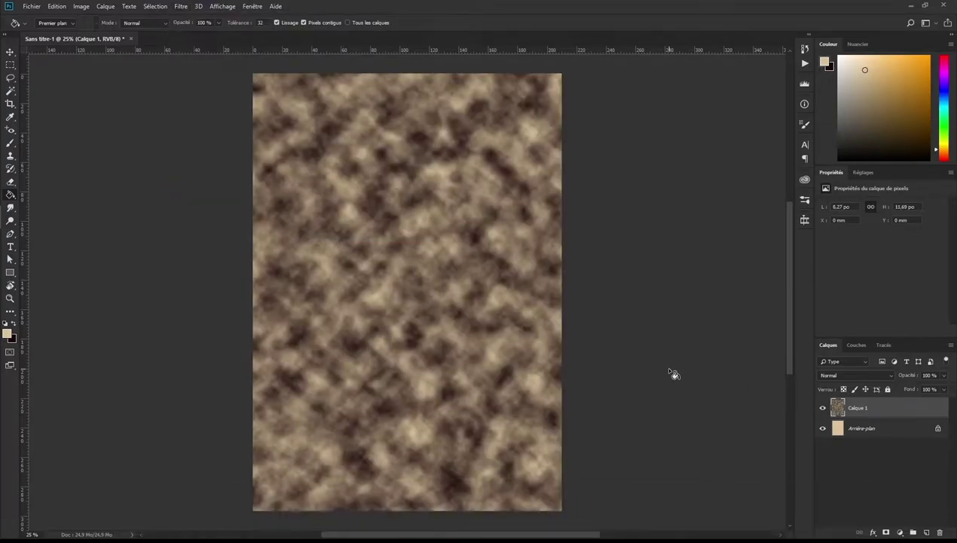
pyautogui.hotkey('ctrl', '-')
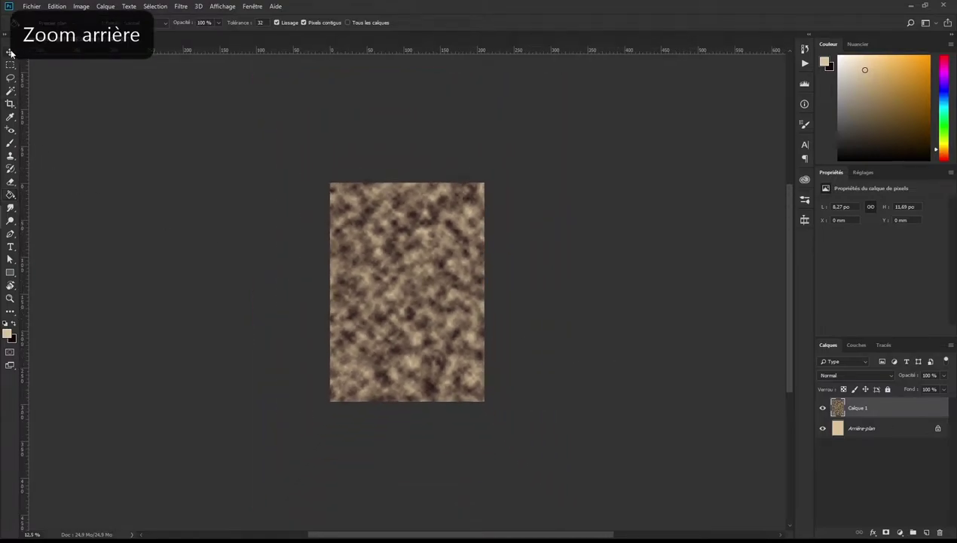
# Step: Free-transform the clouds layer to about 470% × 335%, well past the page, and commit it
pyautogui.hotkey('ctrl', 't')
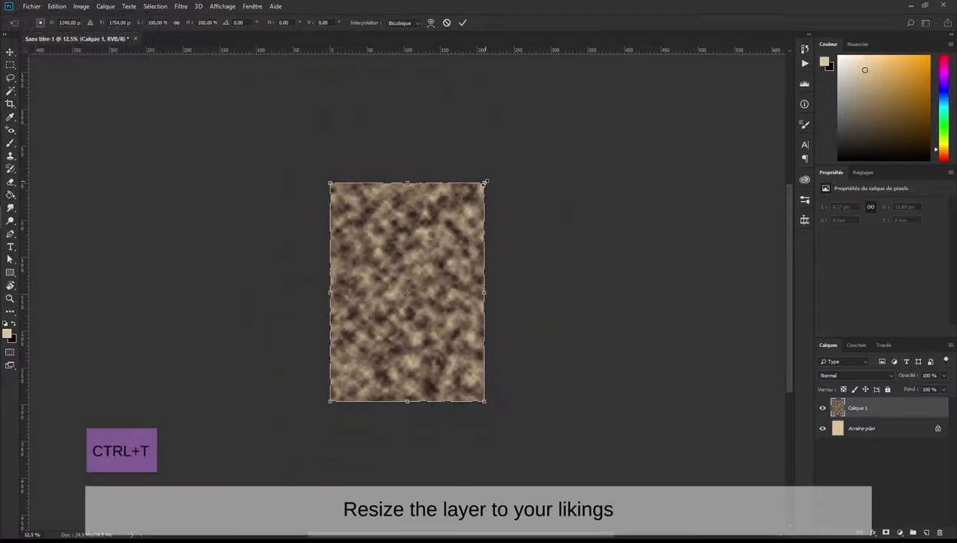
pyautogui.moveTo(485, 182)
pyautogui.mouseDown()
pyautogui.moveTo(161, 361)
pyautogui.moveTo(448, 342)
pyautogui.mouseUp()
pyautogui.moveTo(235, 374); pyautogui.dragTo(16, 531)
pyautogui.moveTo(425, 391); pyautogui.dragTo(192, 374)
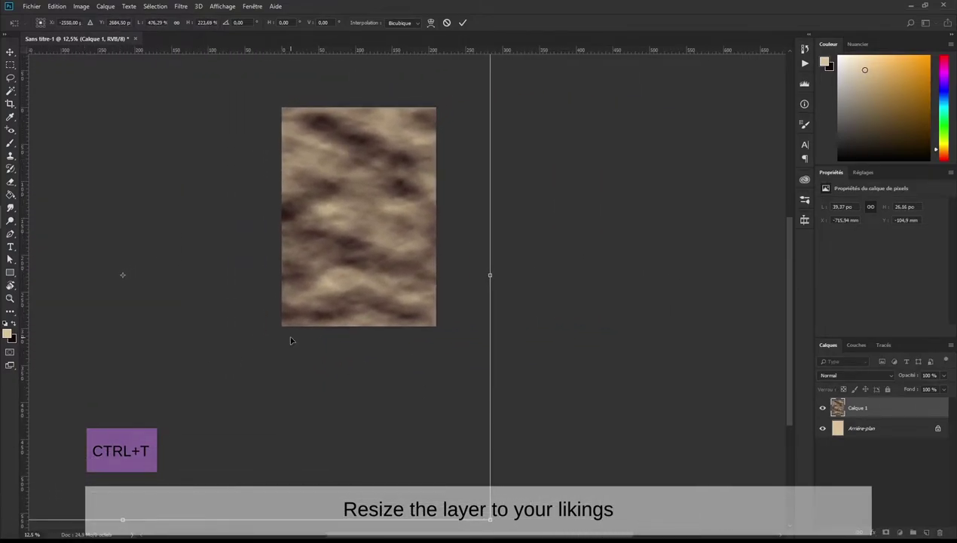
pyautogui.hotkey('ctrl', '-')
pyautogui.moveTo(456, 452); pyautogui.dragTo(456, 535)
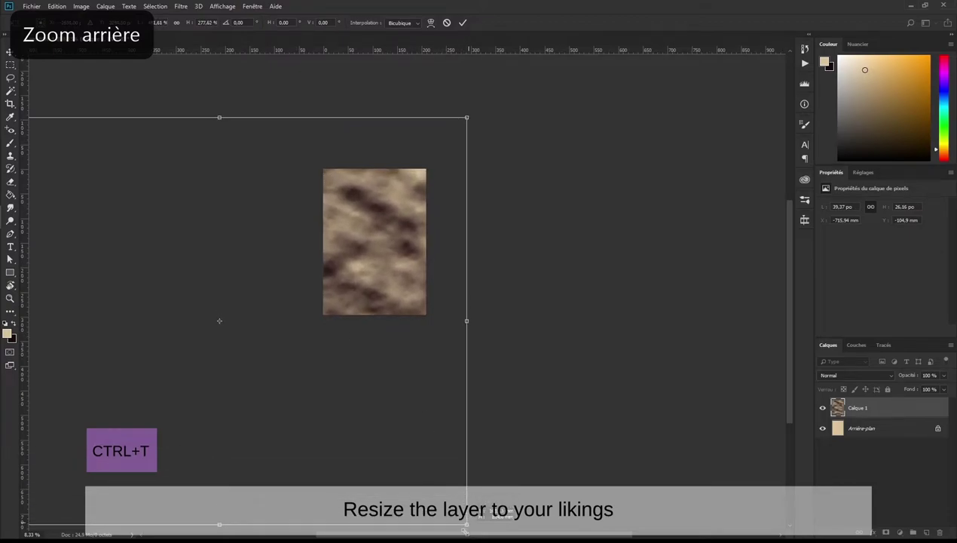
pyautogui.moveTo(552, 236); pyautogui.dragTo(519, 338)
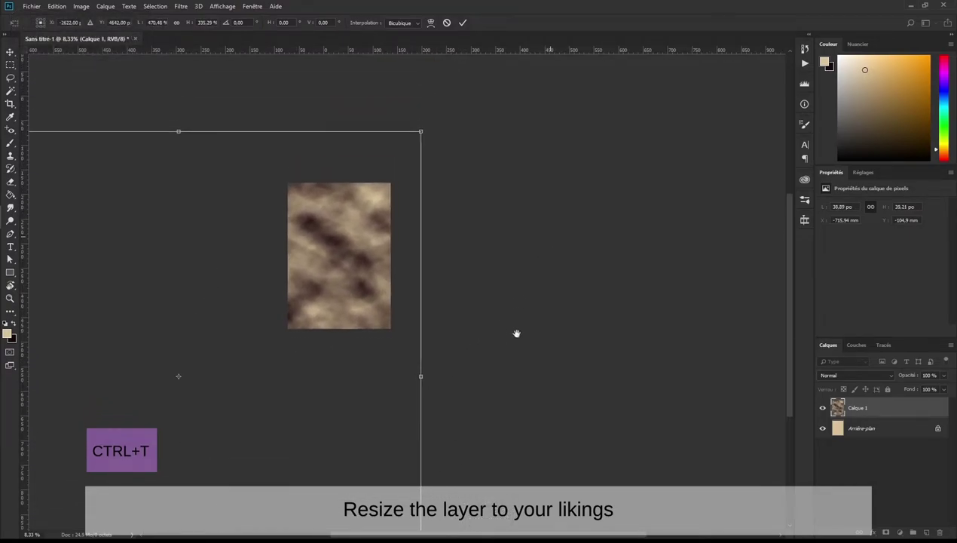
pyautogui.moveTo(348, 312); pyautogui.dragTo(373, 292)
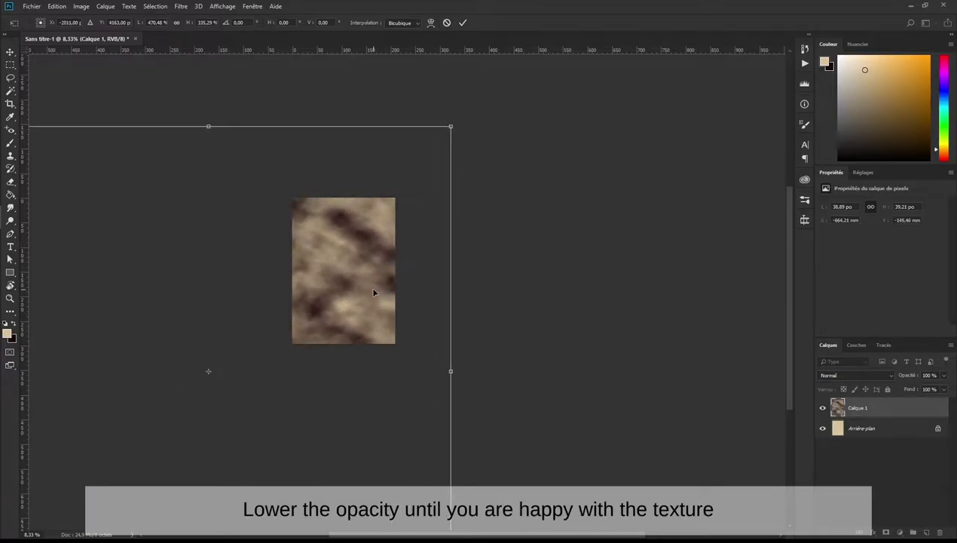
pyautogui.press('Return')
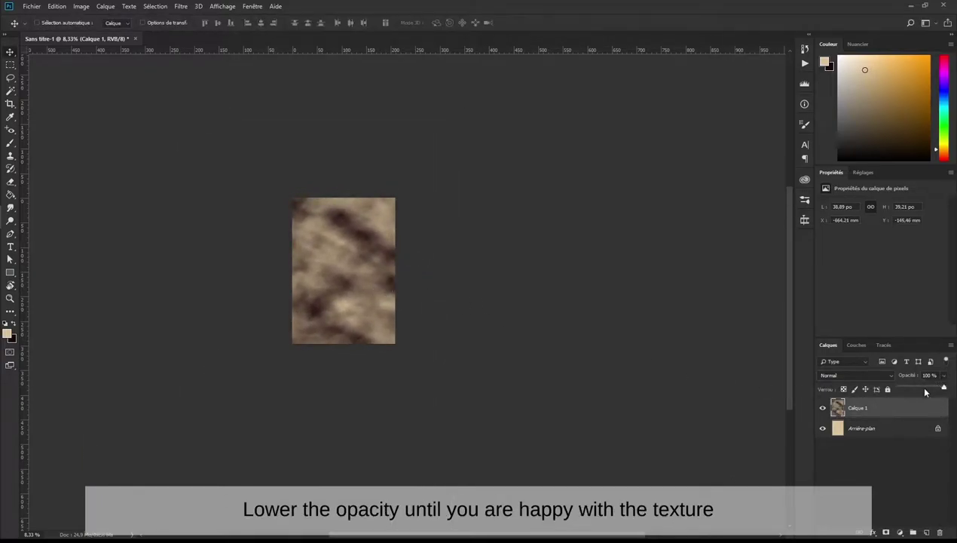
# Step: Reduce Calque 1's opacity from 57% down to about 21–26%
pyautogui.click(926, 387)
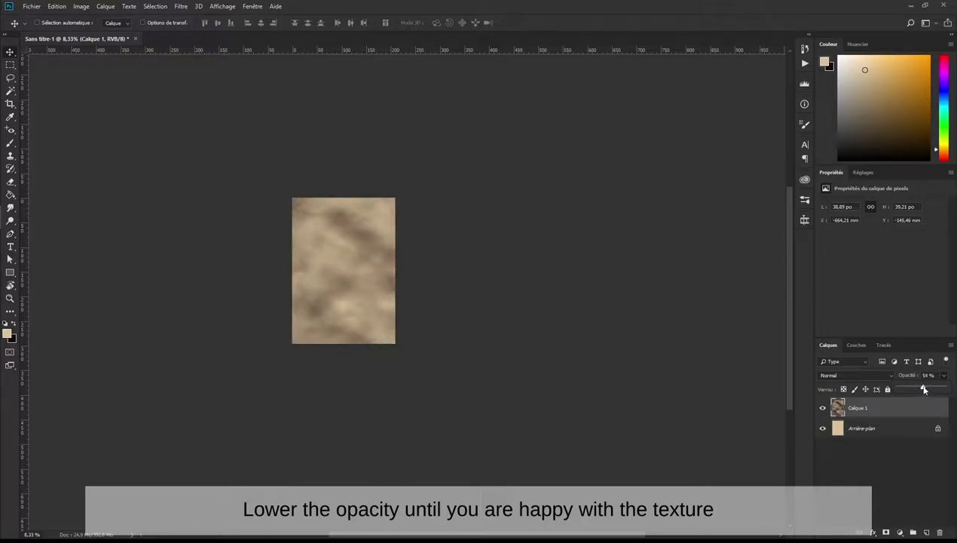
pyautogui.moveTo(921, 389); pyautogui.dragTo(919, 389)
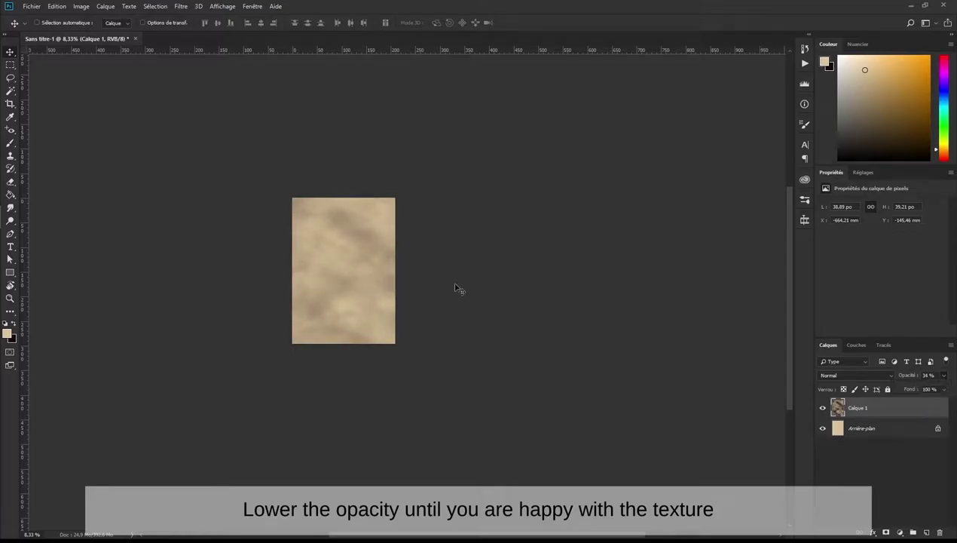
pyautogui.hotkey('ctrl', '+')
pyautogui.moveTo(392, 273); pyautogui.dragTo(444, 278)
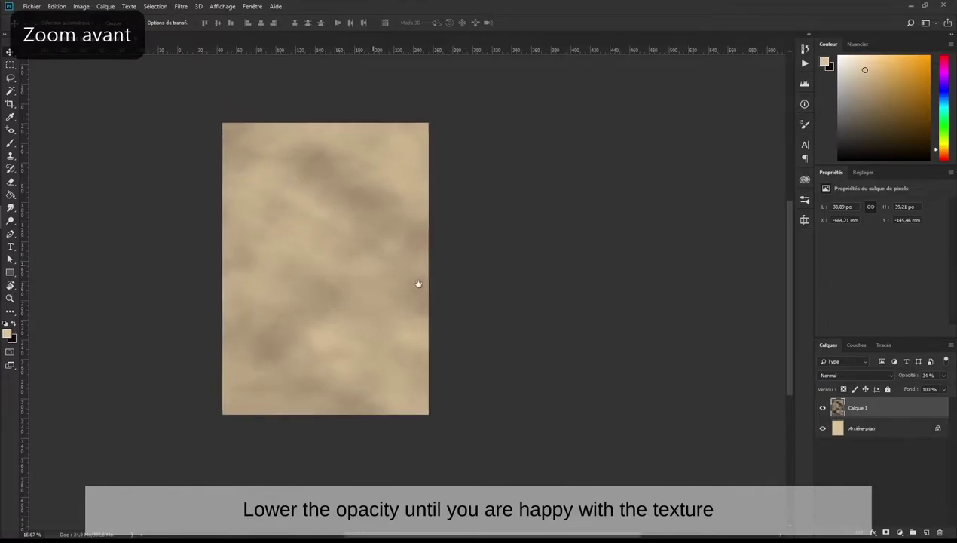
pyautogui.click(941, 378)
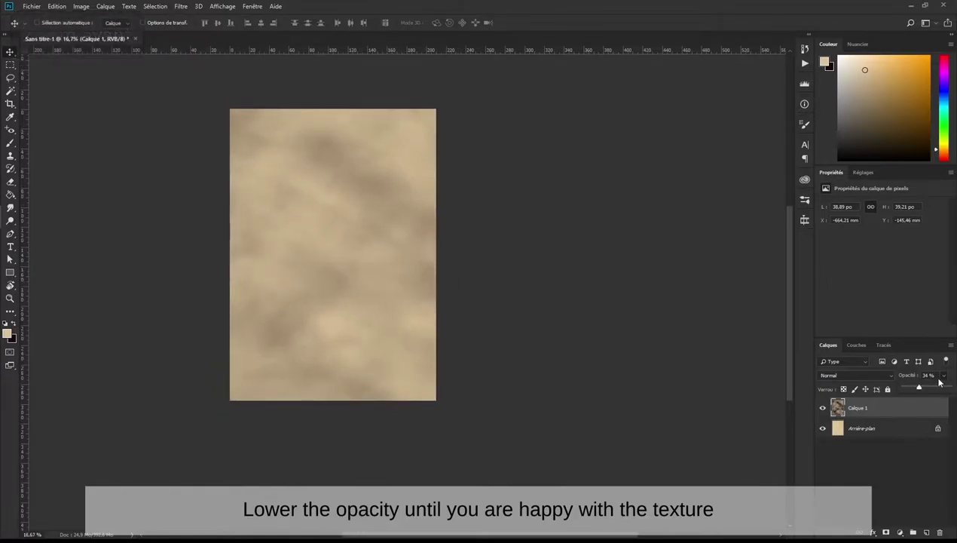
pyautogui.moveTo(915, 388); pyautogui.dragTo(913, 388)
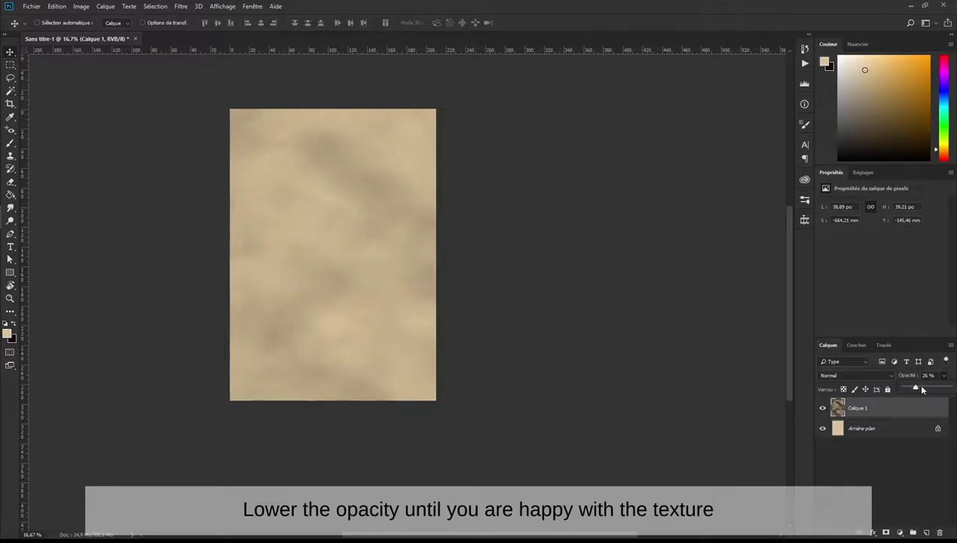
# Step: Add Calque 2 and import the 24-grunge-brushes.abr set into the brush presets
pyautogui.click(928, 533)
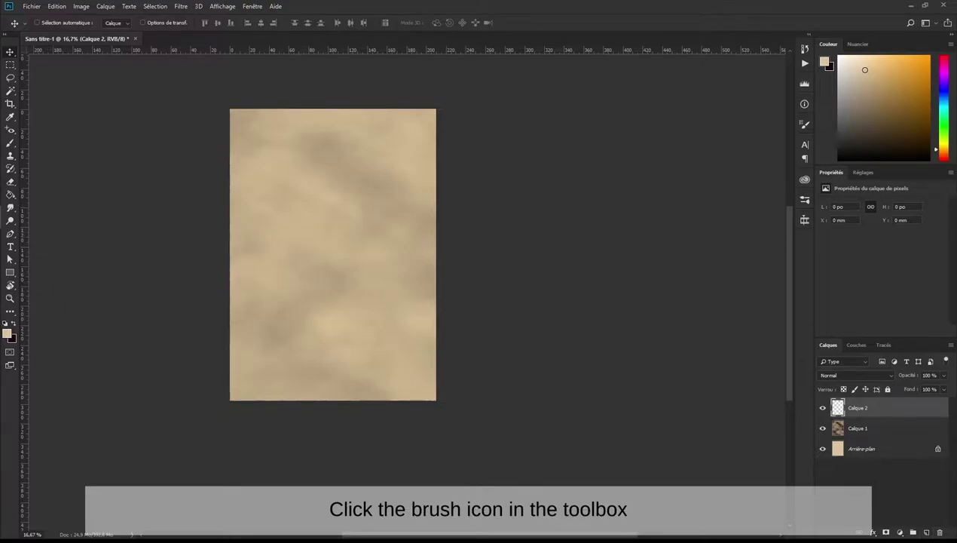
pyautogui.click(12, 172)
pyautogui.rightClick(339, 227)
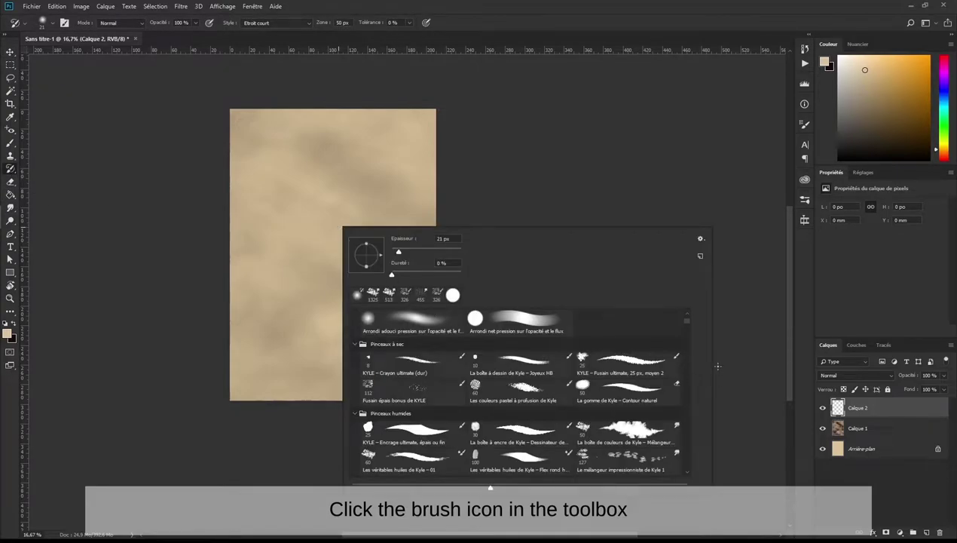
pyautogui.click(700, 239)
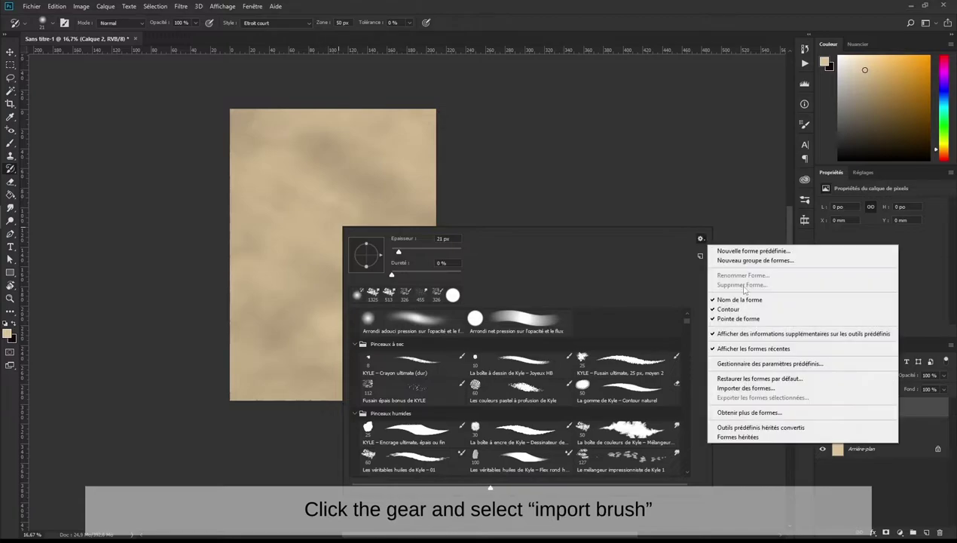
pyautogui.click(776, 392)
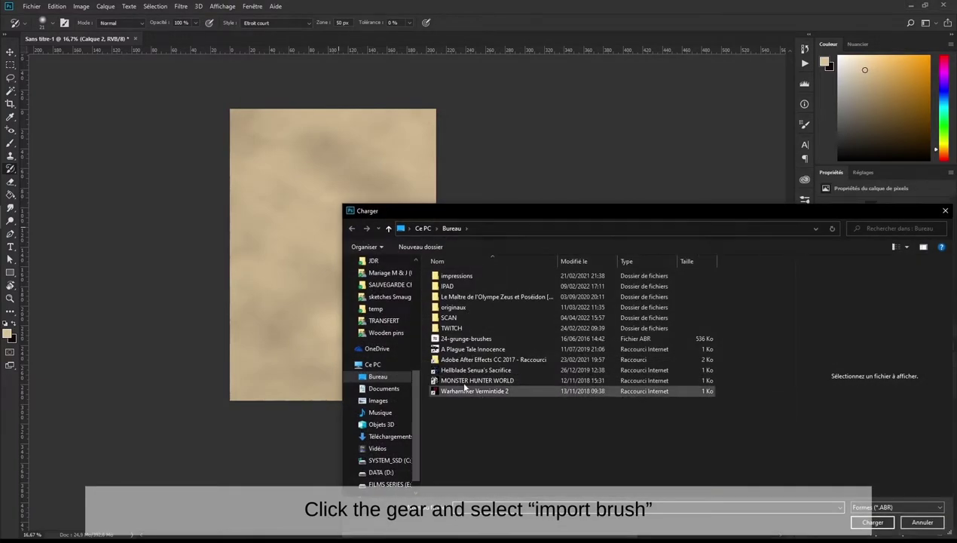
pyautogui.click(465, 339)
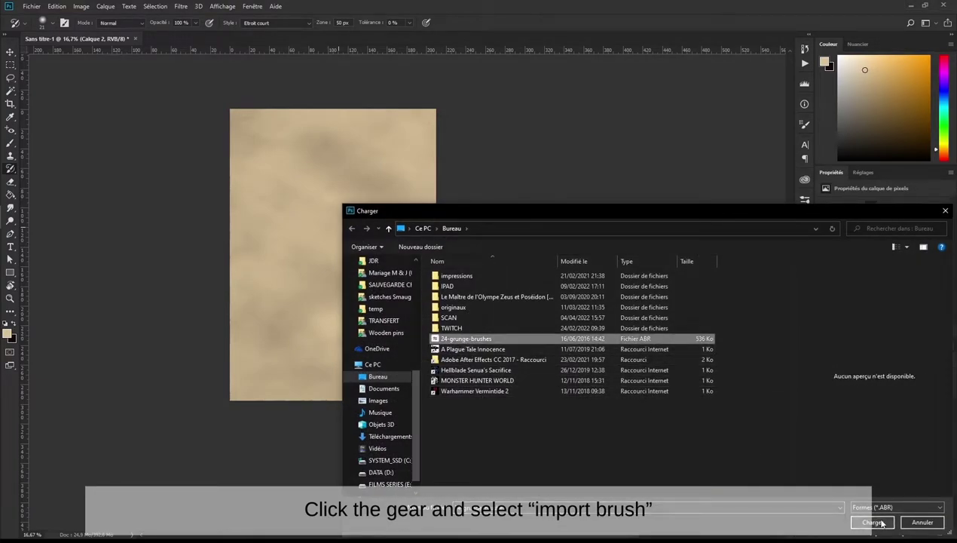
pyautogui.press('Return')
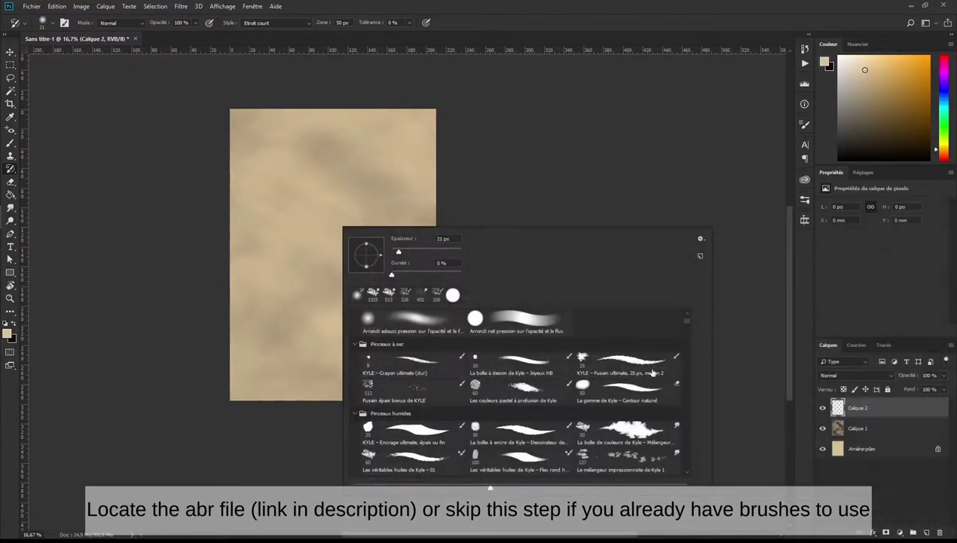
pyautogui.moveTo(688, 324); pyautogui.dragTo(674, 459)
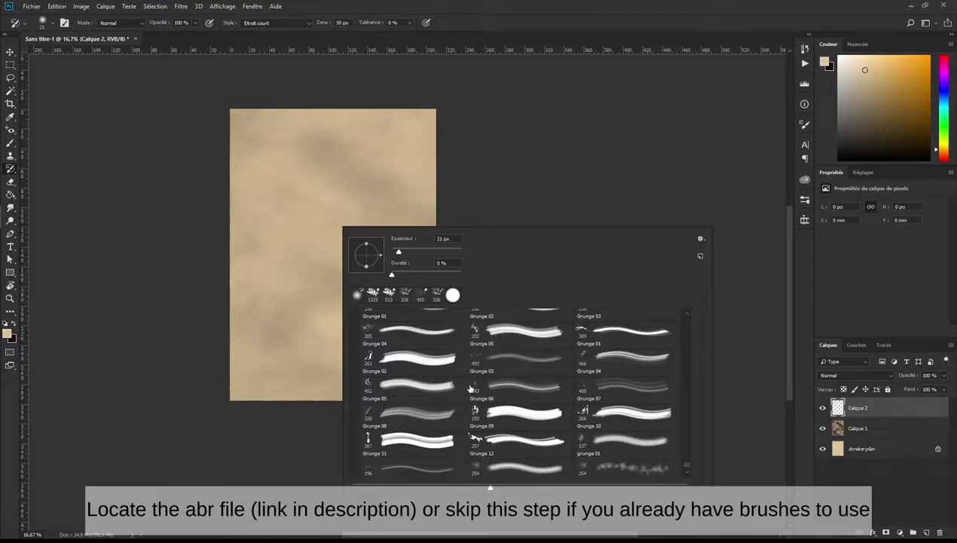
pyautogui.scroll(1, 470, 389)
# Step: Choose the Grunge 01 brush at a larger size for staining
pyautogui.click(607, 428)
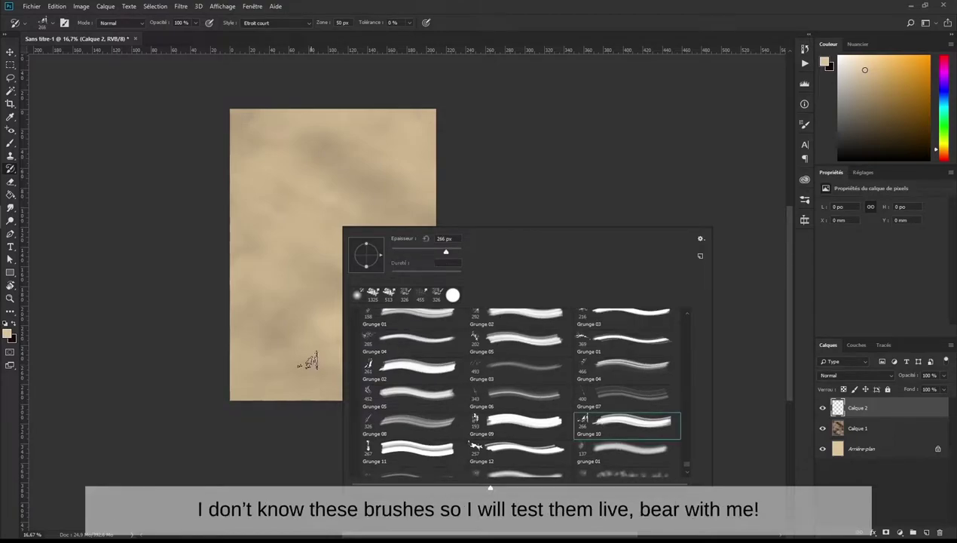
pyautogui.scroll(2, 513, 392)
pyautogui.scroll(1, 437, 373)
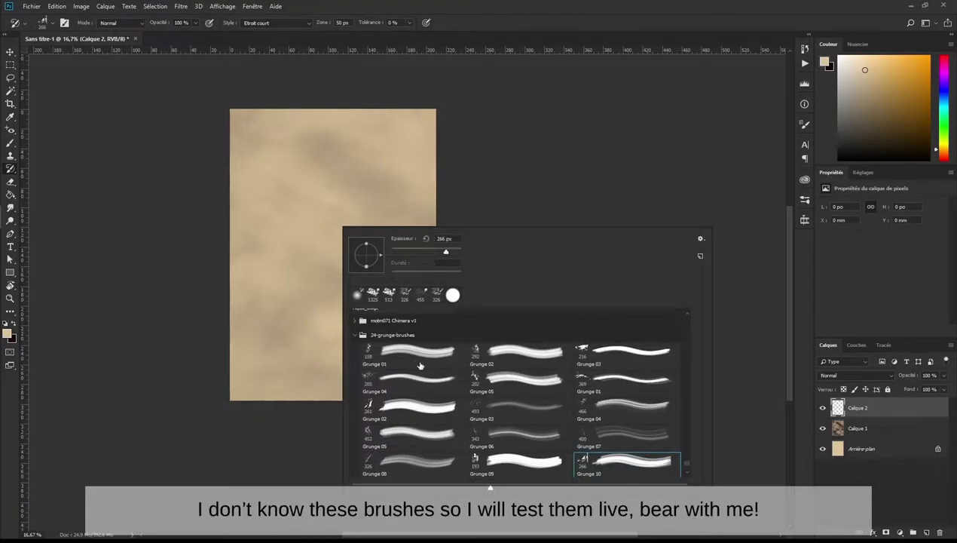
pyautogui.click(416, 362)
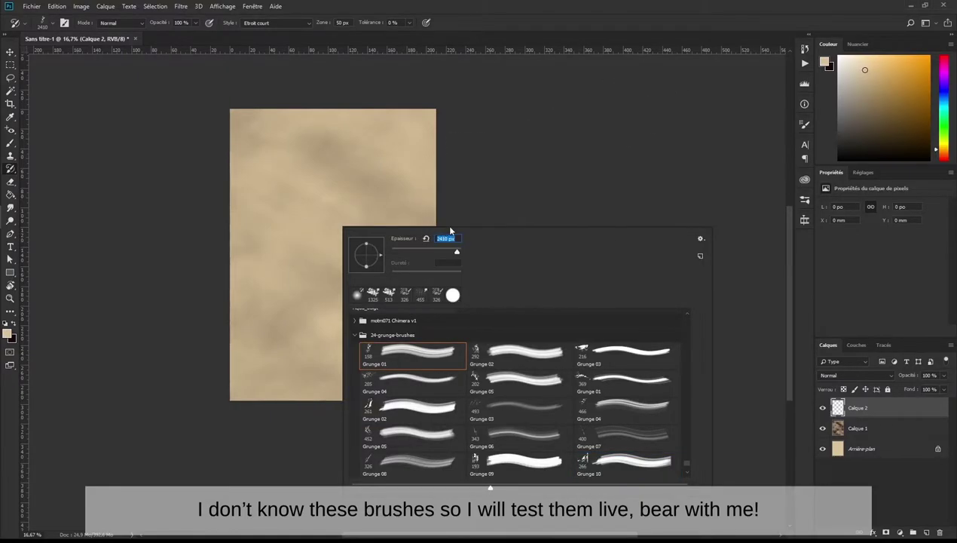
pyautogui.press('Return')
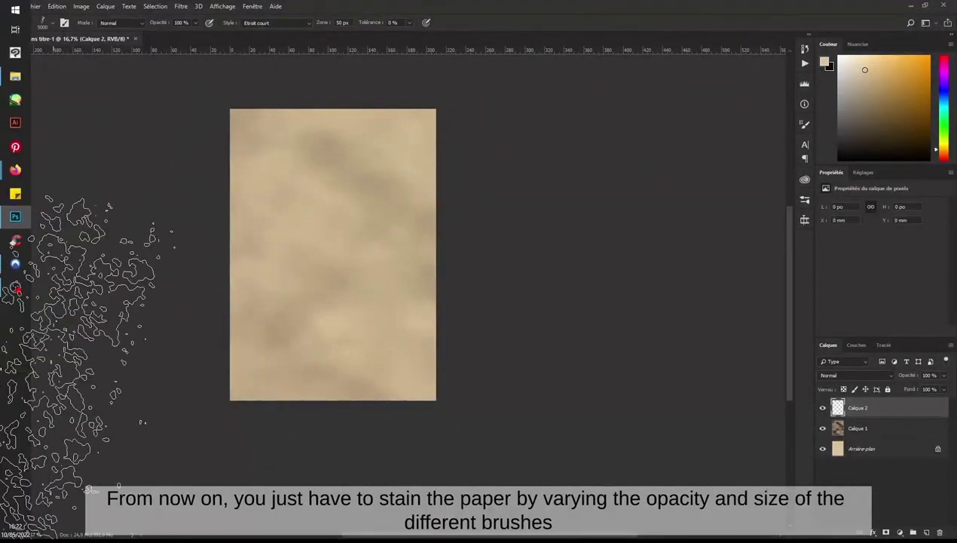
# Step: Set a darker brown foreground colour and try a stain in the middle, then undo it
pyautogui.click(7, 333)
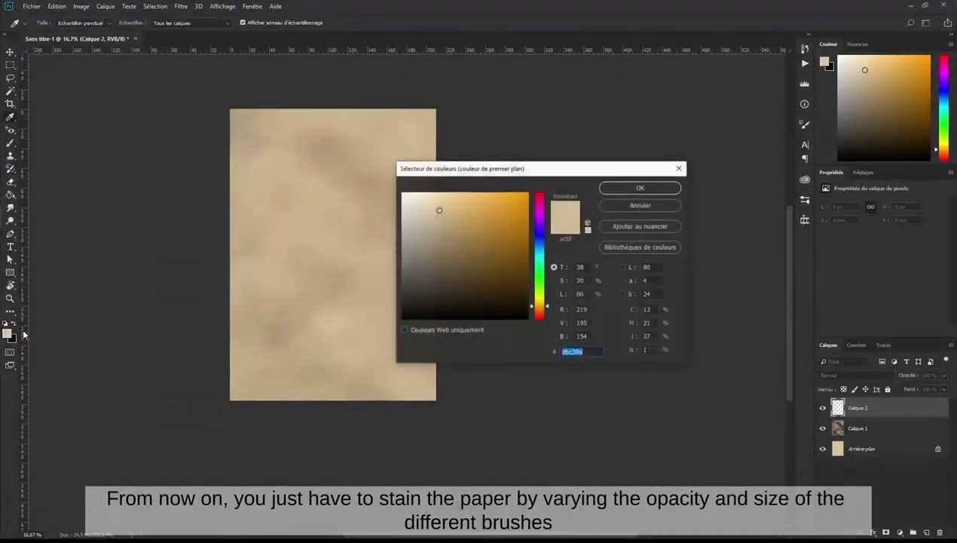
pyautogui.moveTo(453, 254); pyautogui.dragTo(456, 263)
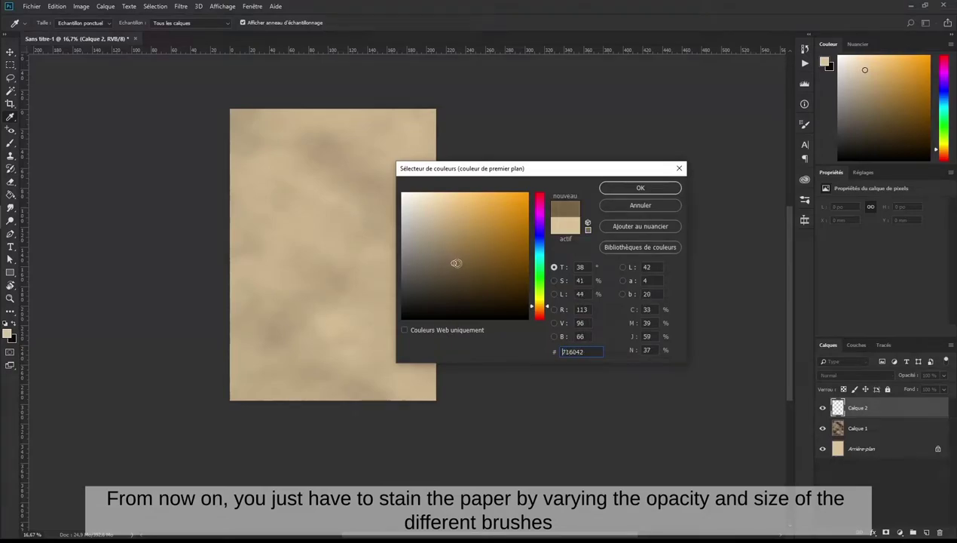
pyautogui.click(638, 195)
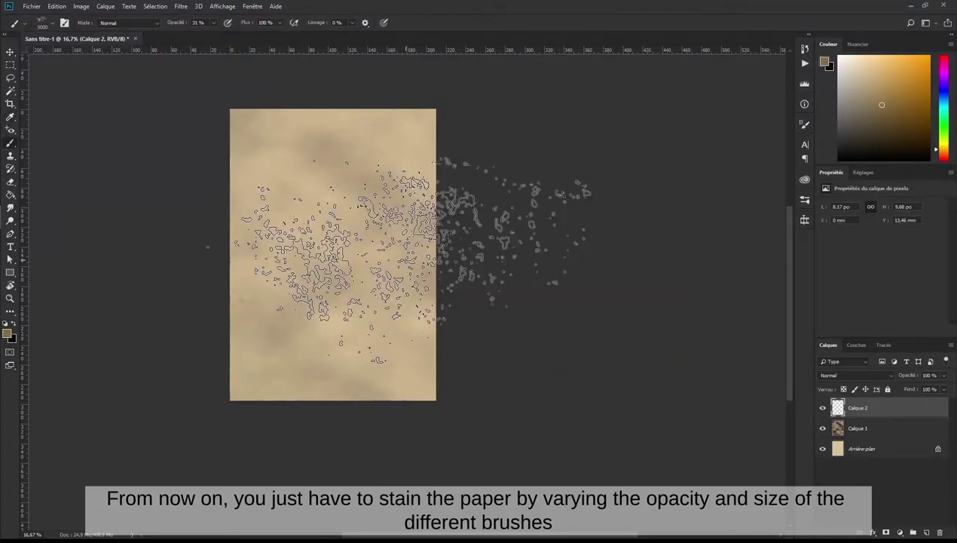
pyautogui.click(456, 287)
pyautogui.hotkey('ctrl', 'z')
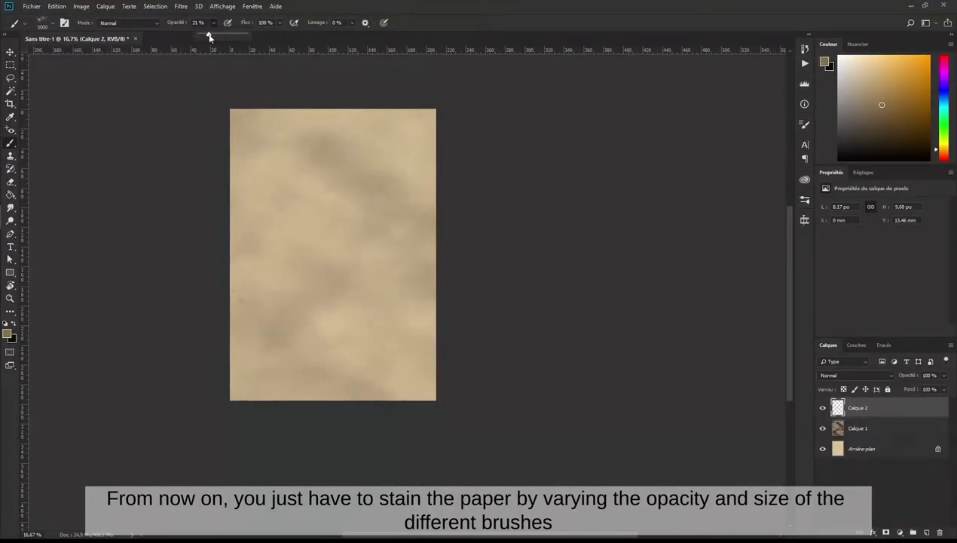
# Step: Switch to a mid-brown, test a grunge-brush stain along the top, and undo it
pyautogui.click(6, 333)
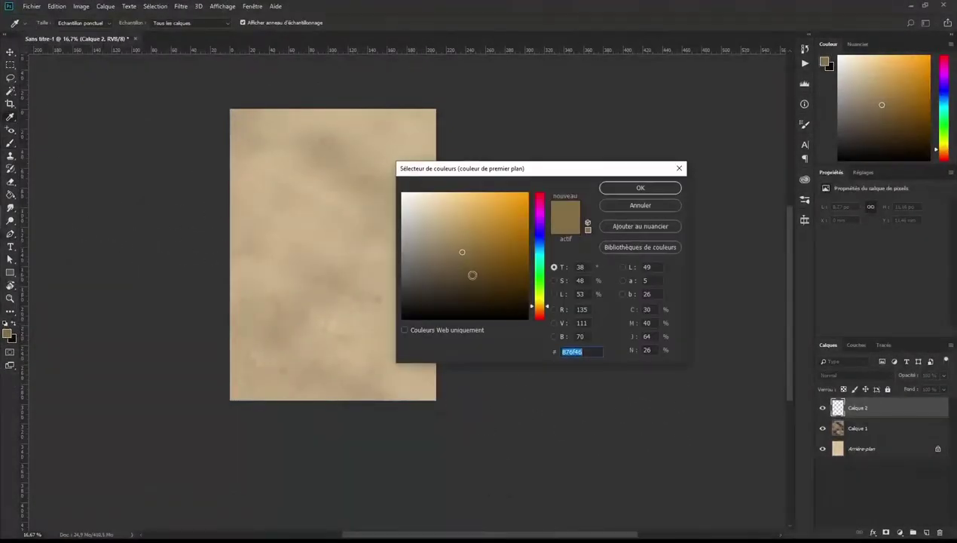
pyautogui.press('Return')
pyautogui.rightClick(392, 235)
pyautogui.click(673, 342)
pyautogui.click(332, 151)
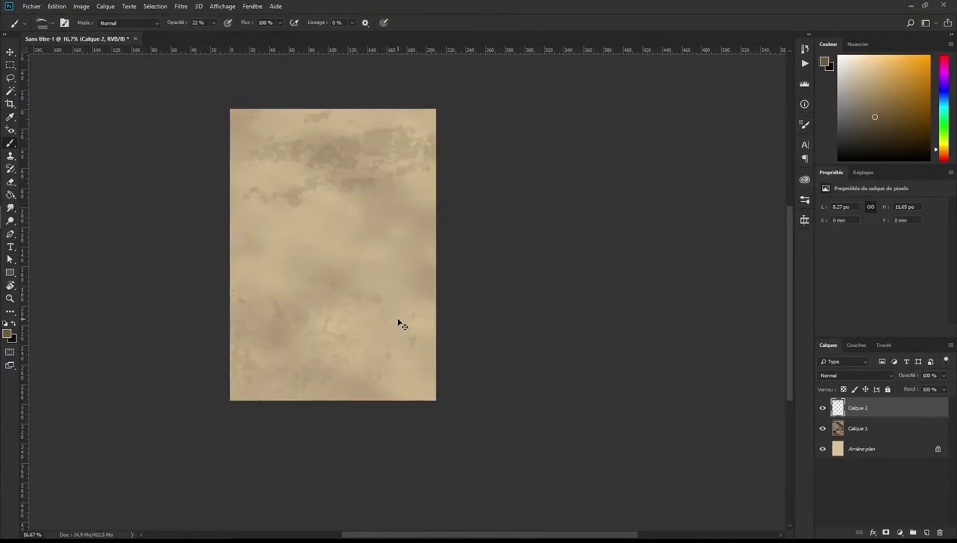
pyautogui.hotkey('ctrl', 'z')
# Step: Try the Grunge 04, Grunge 09 and Grunge 01 brushes in turn
pyautogui.rightClick(367, 246)
pyautogui.scroll(-2, 554, 452)
pyautogui.click(544, 471)
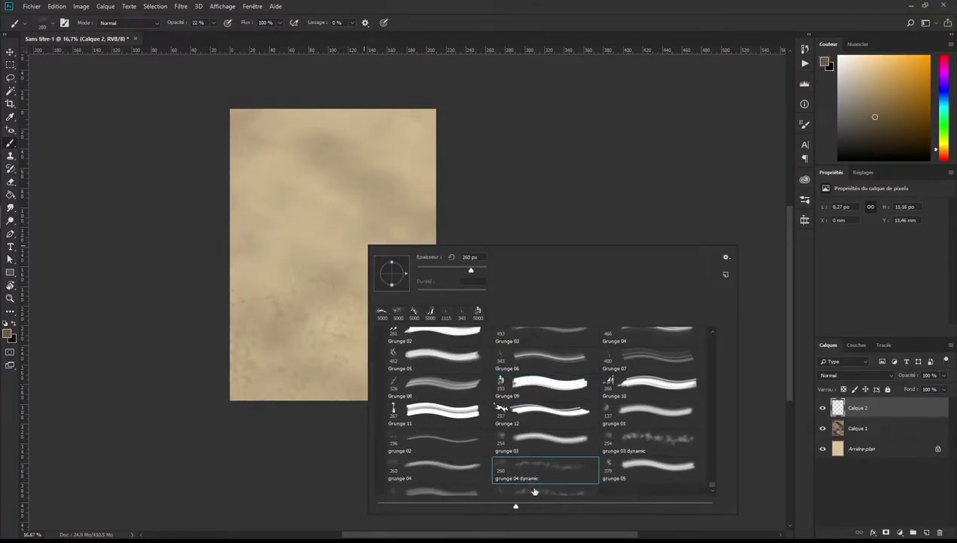
pyautogui.scroll(1, 534, 491)
pyautogui.click(543, 392)
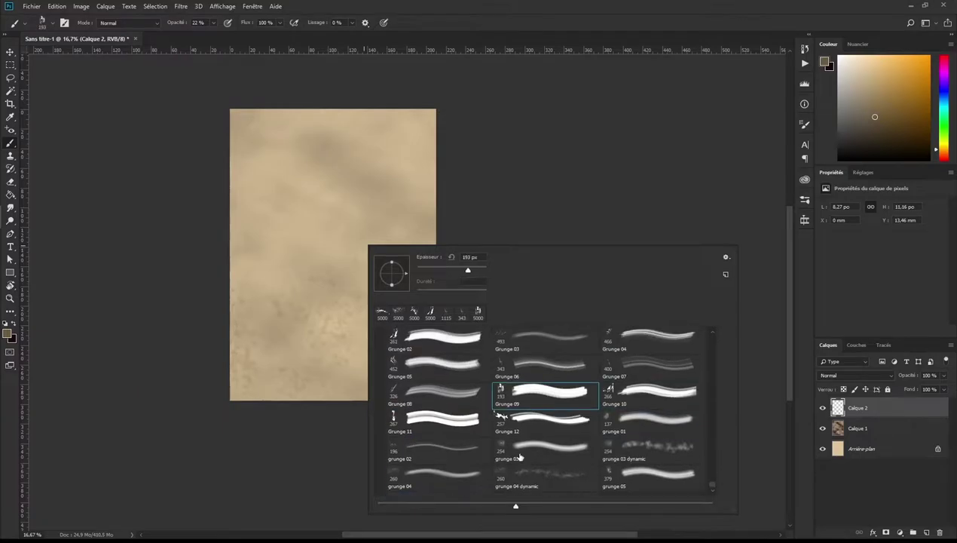
pyautogui.scroll(5, 519, 456)
pyautogui.click(431, 378)
pyautogui.press('Return')
# Step: Pick the Grunge 03 brush, then another grunge brush for staining
pyautogui.rightClick(389, 269)
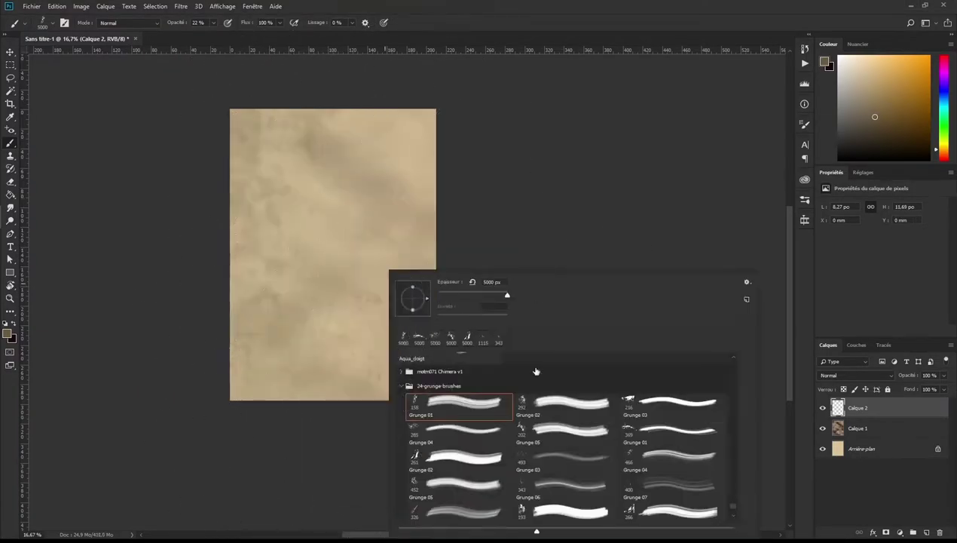
pyautogui.doubleClick(669, 405)
pyautogui.rightClick(352, 270)
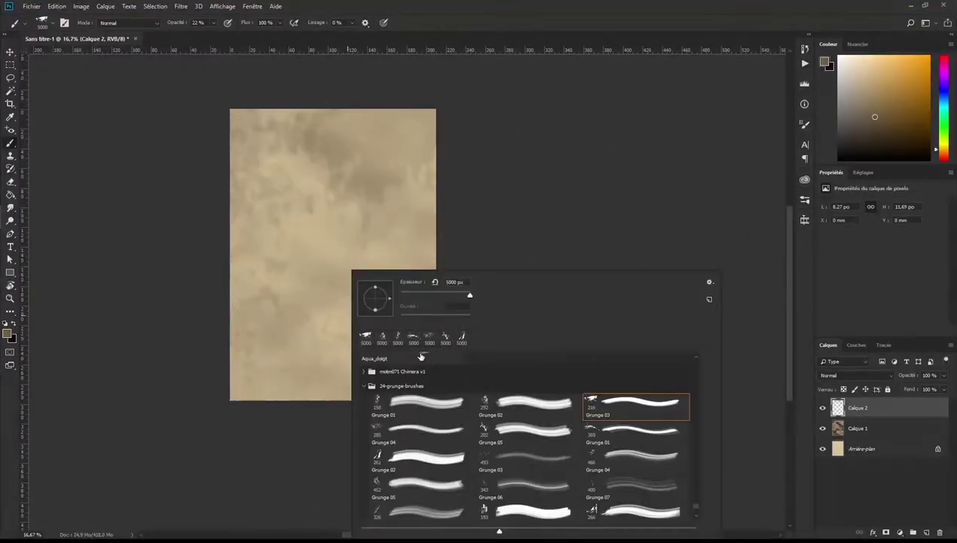
pyautogui.scroll(-1, 421, 356)
pyautogui.doubleClick(633, 411)
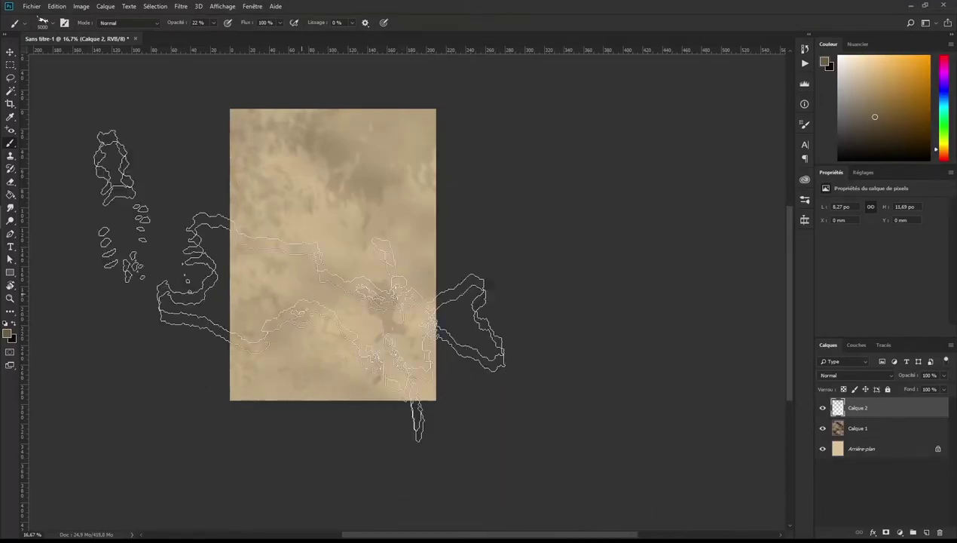
# Step: Set the brush size to 100 px, enlarge it again, and reset default colours
pyautogui.rightClick(324, 215)
pyautogui.doubleClick(417, 223)
pyautogui.write('100')
pyautogui.press('Return')
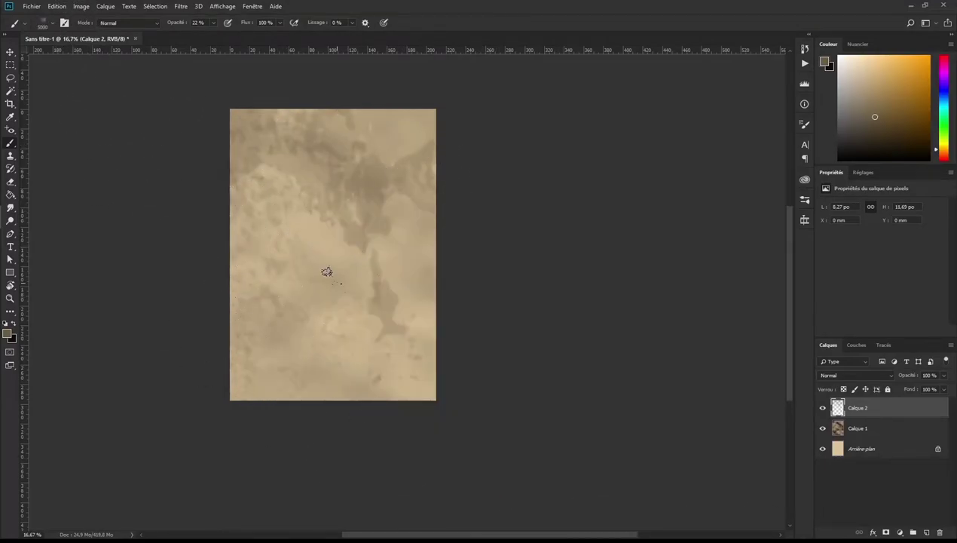
pyautogui.press(']')
pyautogui.press(']')
pyautogui.press(']')
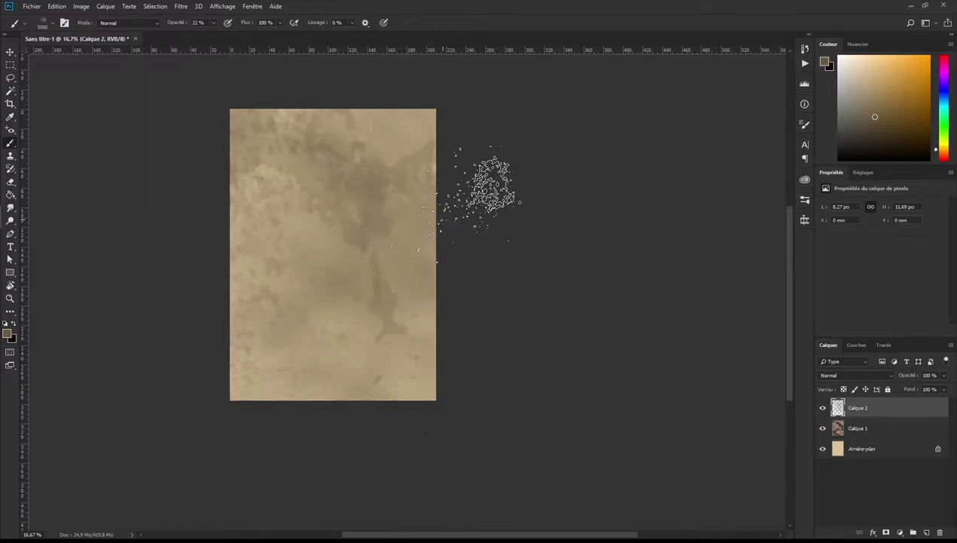
pyautogui.press('d')
# Step: Use the Grunge 11 brush at about 455 px and sample a beige-brown from the paper
pyautogui.rightClick(401, 255)
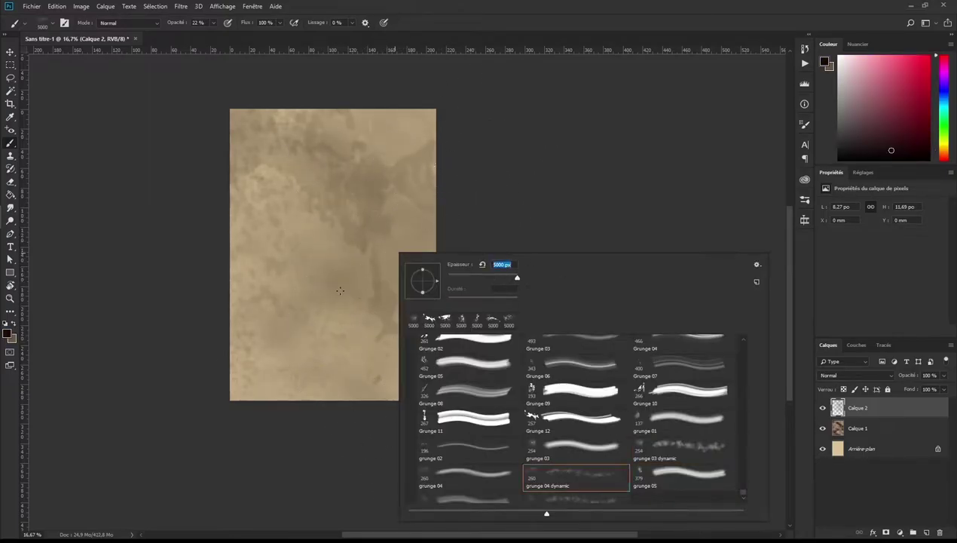
pyautogui.rightClick(361, 274)
pyautogui.doubleClick(425, 435)
pyautogui.rightClick(390, 252)
pyautogui.moveTo(507, 275); pyautogui.dragTo(496, 273)
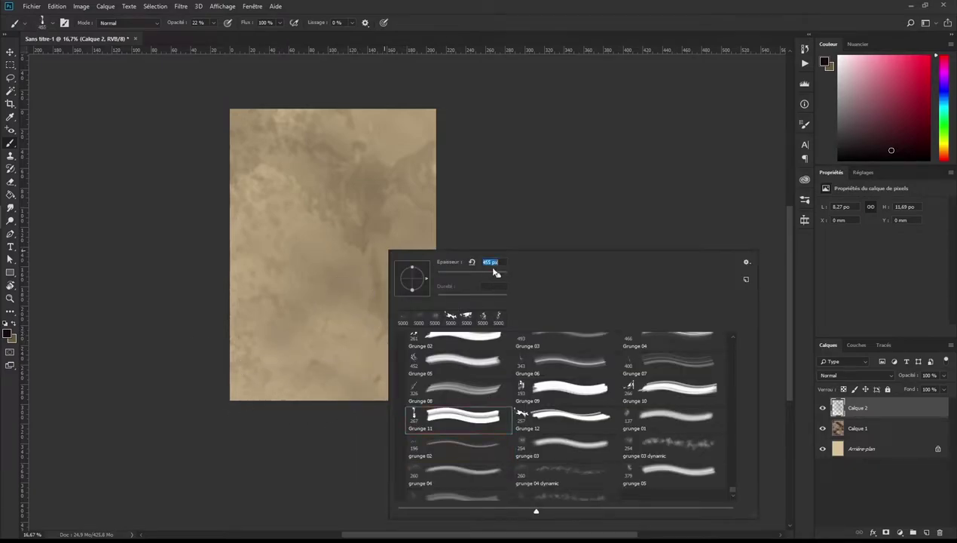
pyautogui.press('Return')
pyautogui.keyDown('alt'); pyautogui.click(395, 362); pyautogui.keyUp('alt')
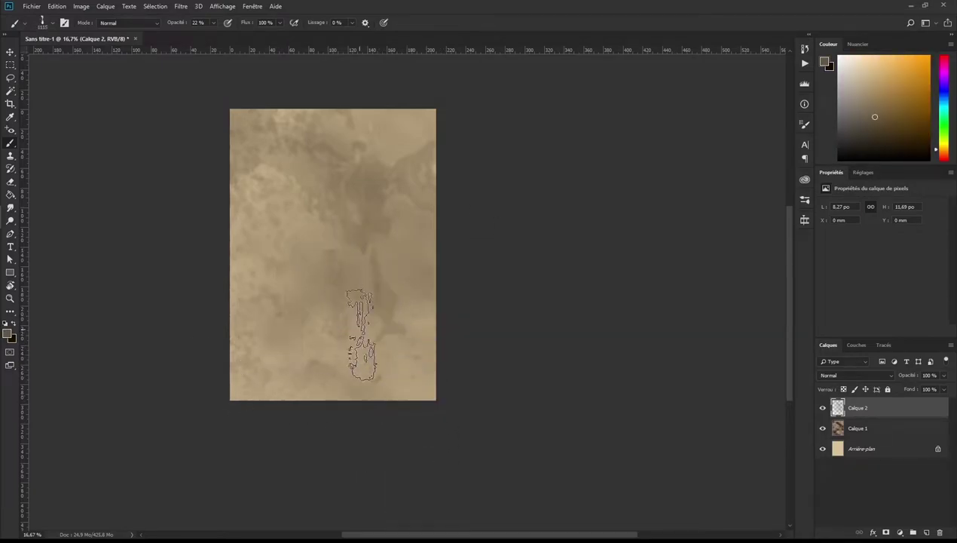
pyautogui.click(10, 207)
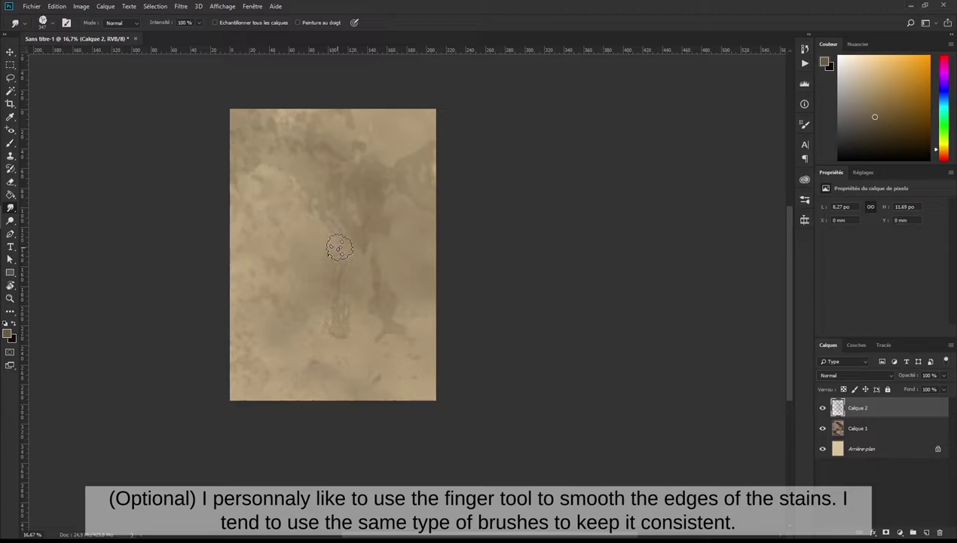
# Step: Smudge the stain edges with the Grunge 08 brush enlarged to about 1099 px
pyautogui.rightClick(445, 242)
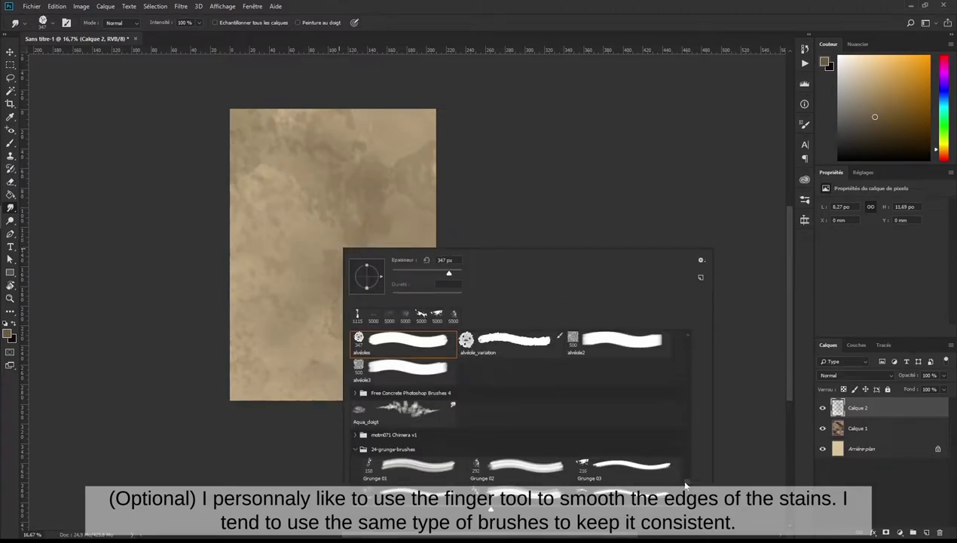
pyautogui.scroll(-5, 685, 484)
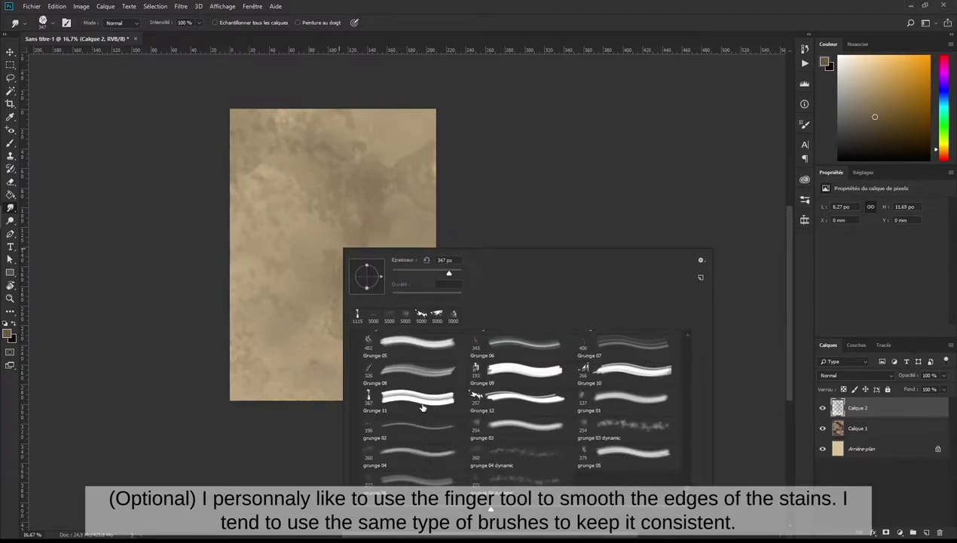
pyautogui.click(427, 375)
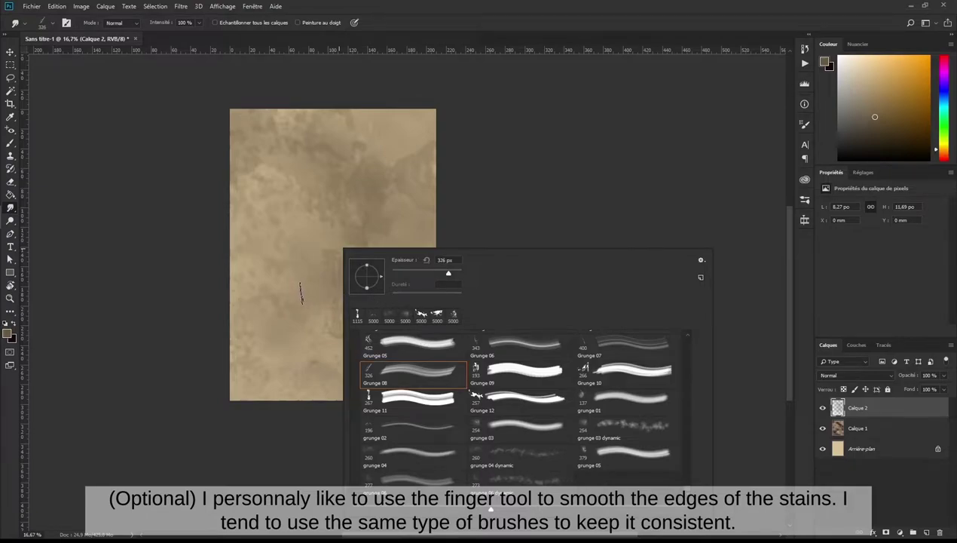
pyautogui.click(300, 294)
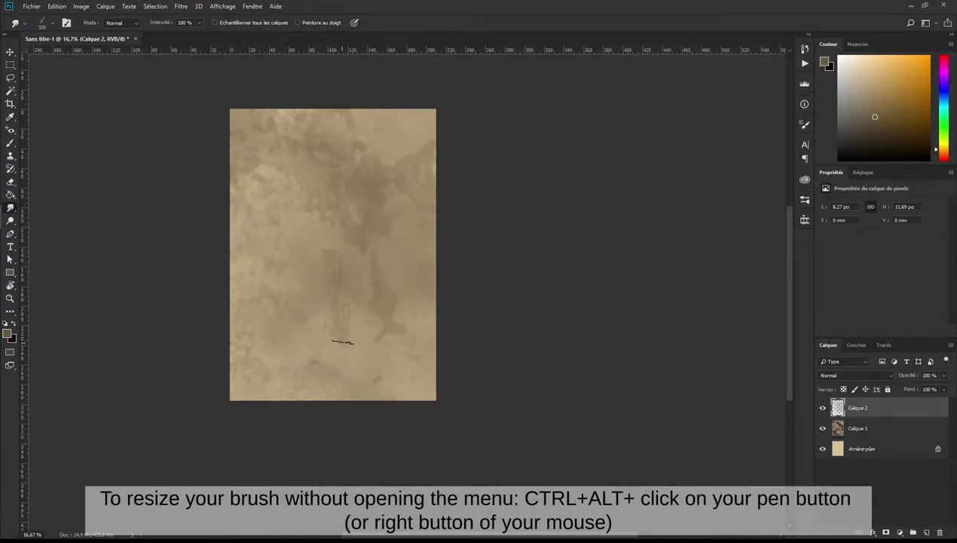
pyautogui.moveTo(339, 368); pyautogui.dragTo(369, 364)
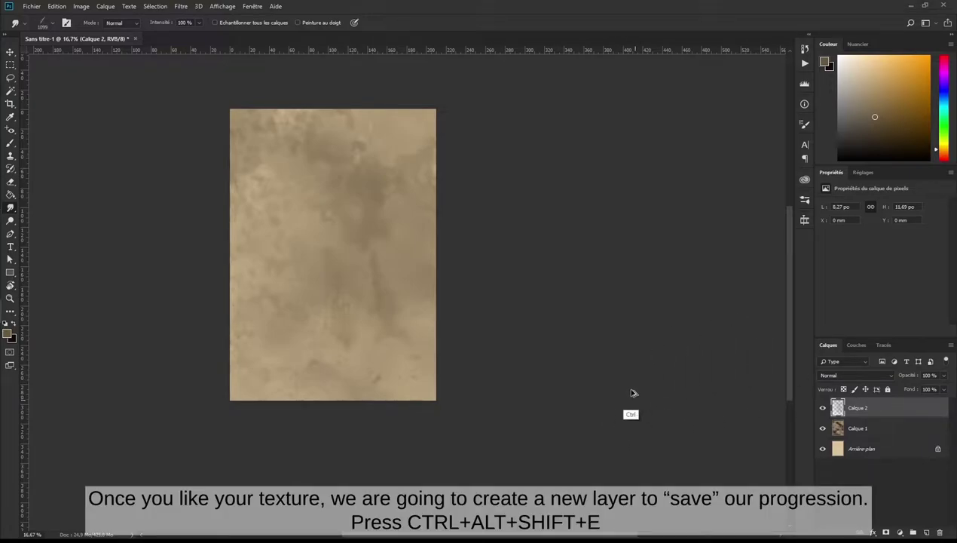
# Step: Stamp visible layers into Calque 3 with Ctrl+Alt+Shift+E and duplicate it as Calque 3 copie
pyautogui.press('alt')
pyautogui.hotkey('ctrl', 'alt', 'shift', 'e')
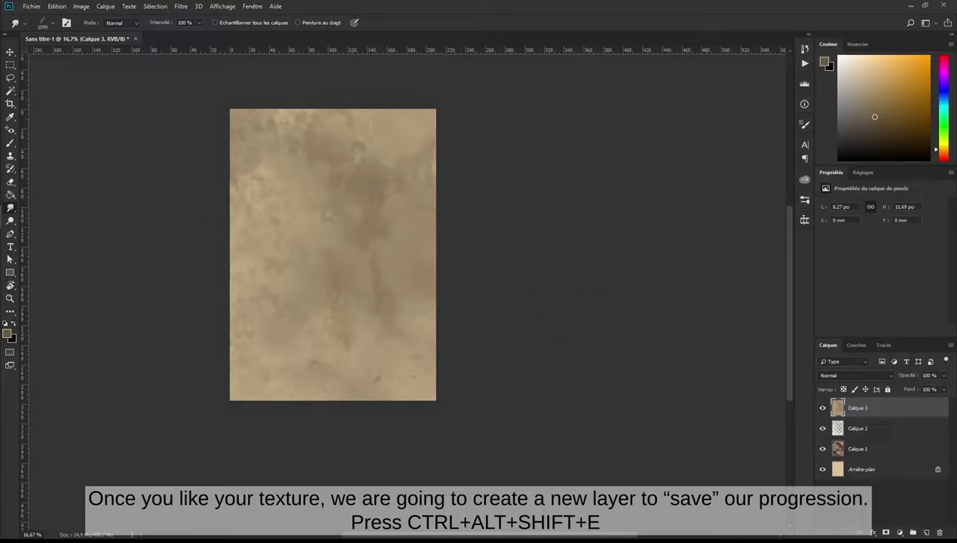
pyautogui.moveTo(865, 408); pyautogui.dragTo(867, 428)
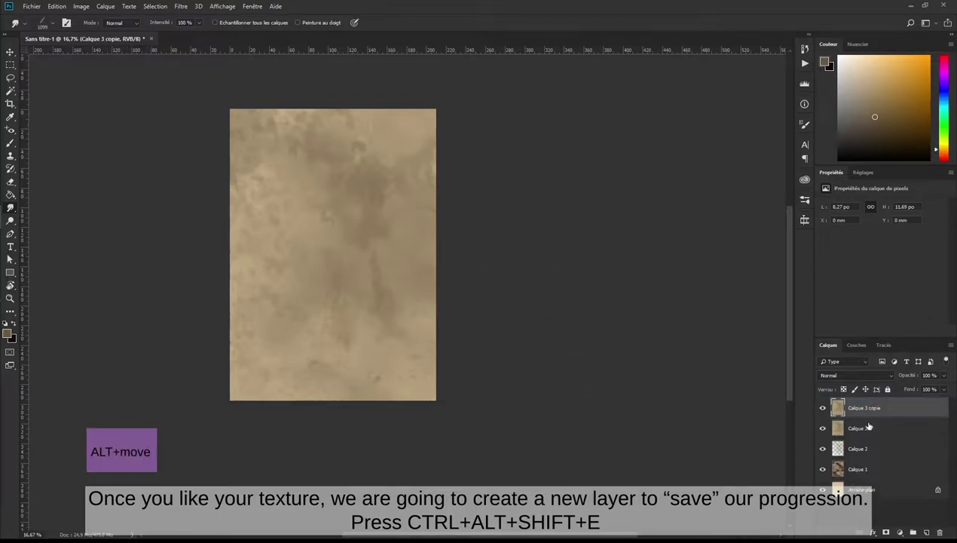
pyautogui.click(860, 173)
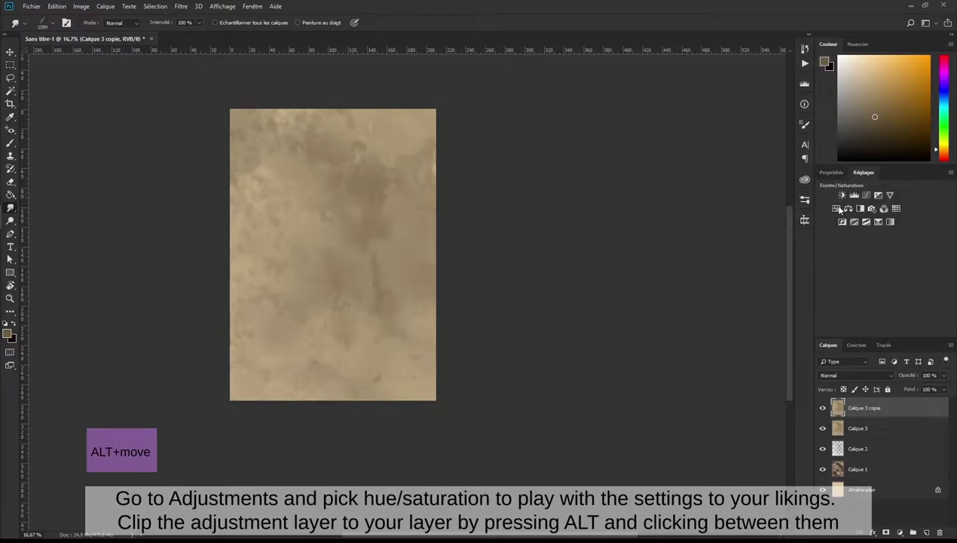
# Step: Add a clipped Hue/Saturation layer with Saturation +28, Lightness +10 and Hue −1
pyautogui.click(837, 210)
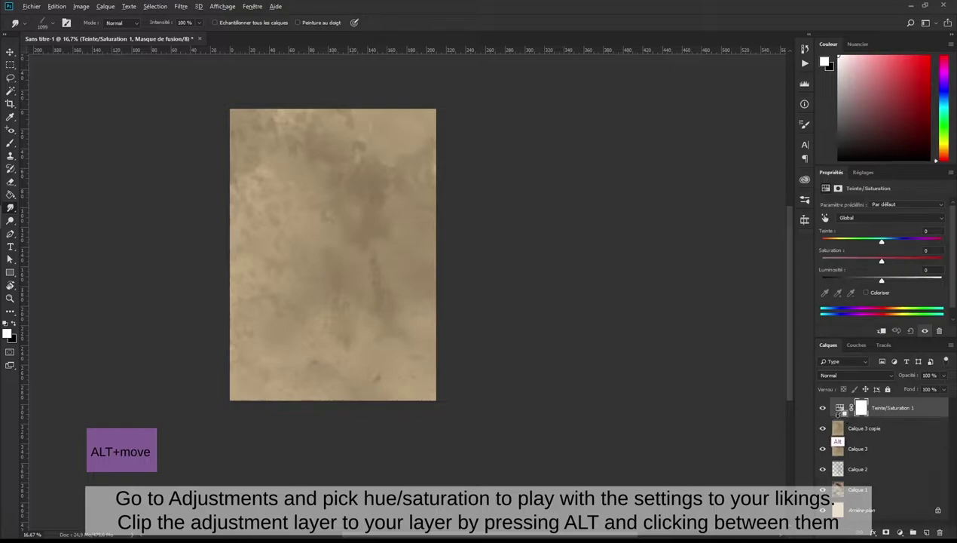
pyautogui.keyDown('alt'); pyautogui.click(839, 418); pyautogui.keyUp('alt')
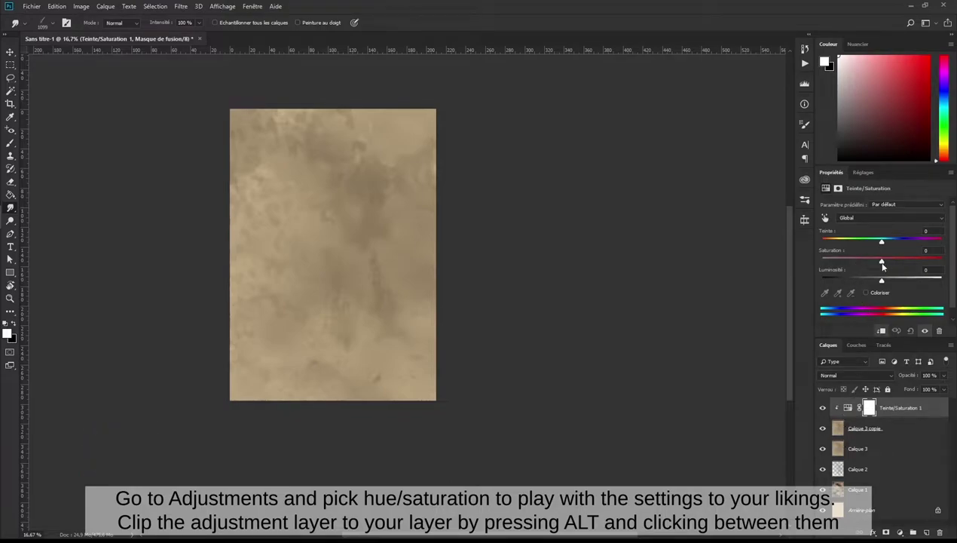
pyautogui.moveTo(891, 263); pyautogui.dragTo(898, 263)
pyautogui.click(881, 282)
pyautogui.moveTo(879, 281); pyautogui.dragTo(891, 282)
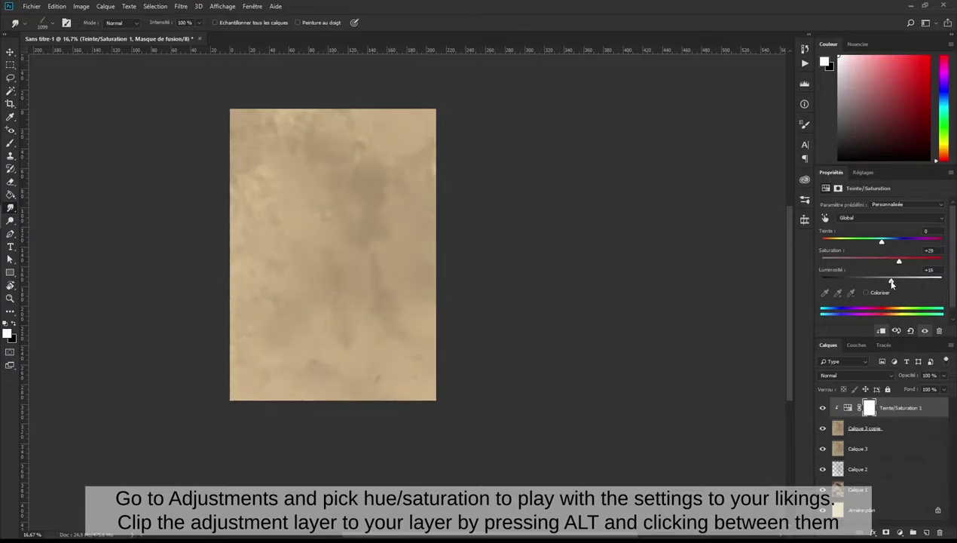
pyautogui.click(889, 282)
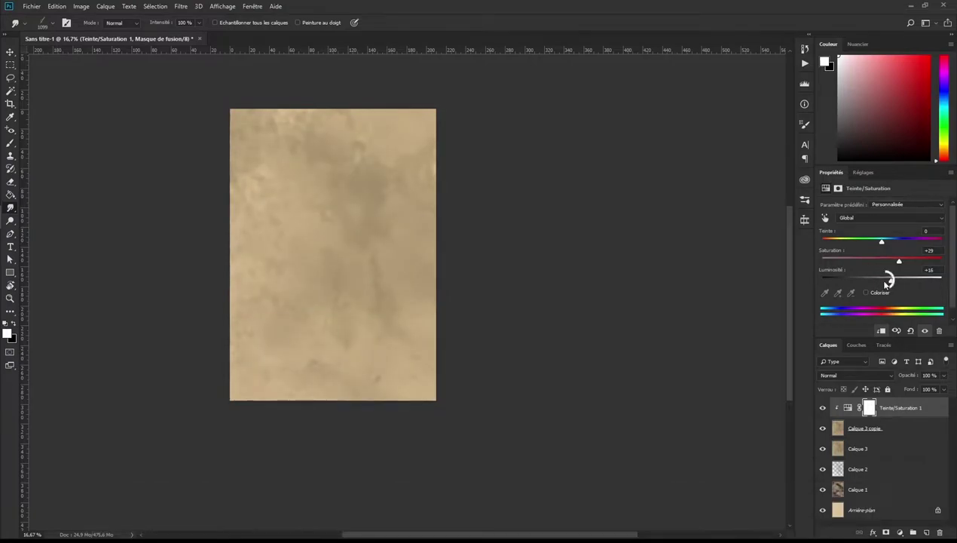
pyautogui.moveTo(885, 288); pyautogui.dragTo(898, 261)
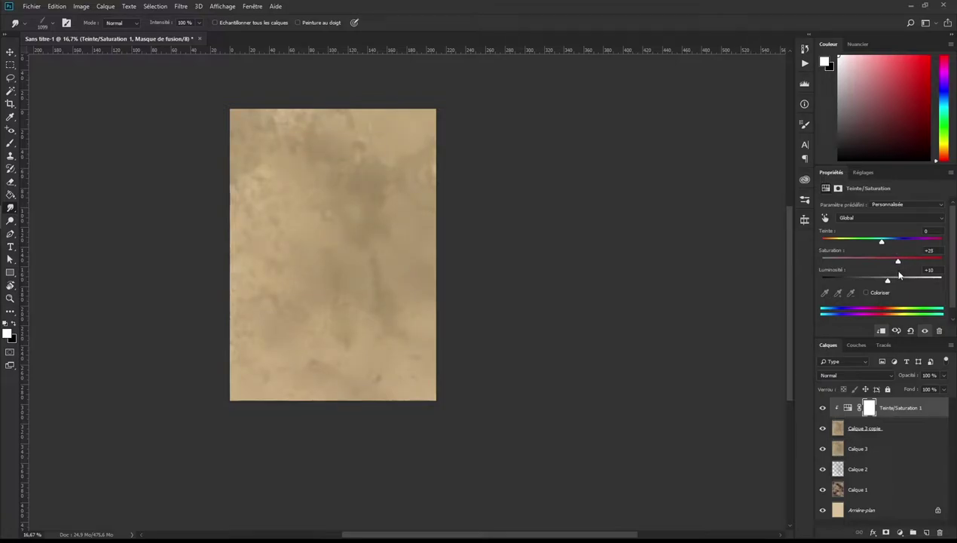
pyautogui.moveTo(890, 245); pyautogui.dragTo(884, 249)
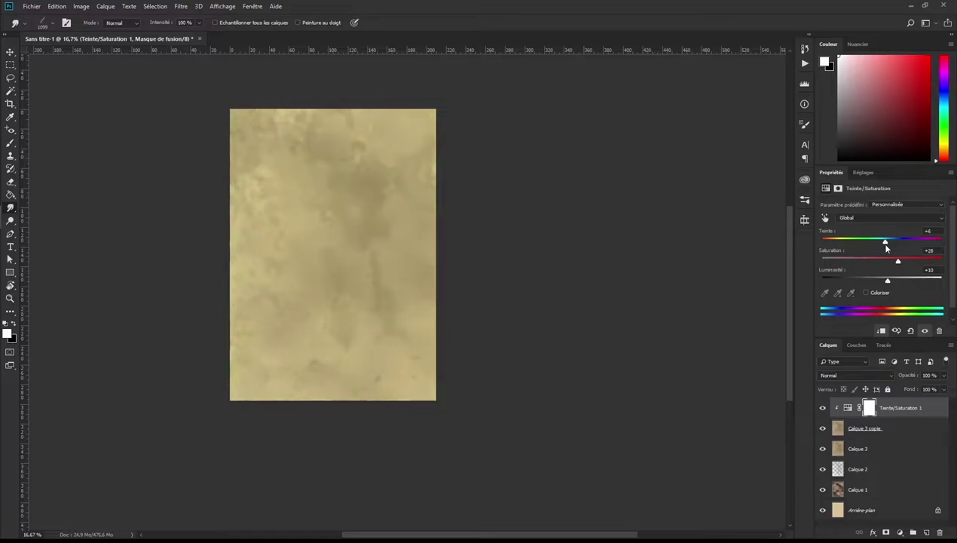
# Step: Delete the Calque 3 copie proof layer and reselect the adjustment layer
pyautogui.click(897, 431)
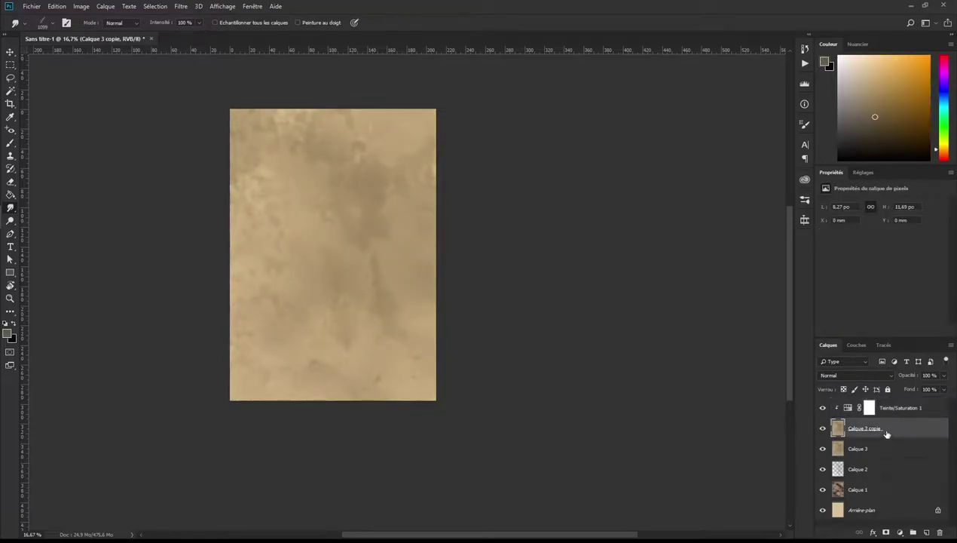
pyautogui.moveTo(888, 431); pyautogui.dragTo(882, 411)
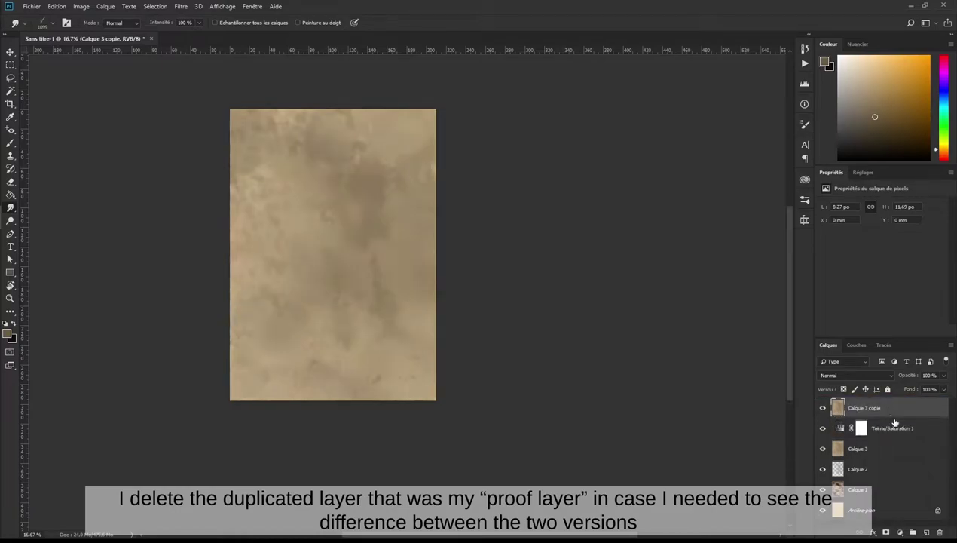
pyautogui.click(939, 533)
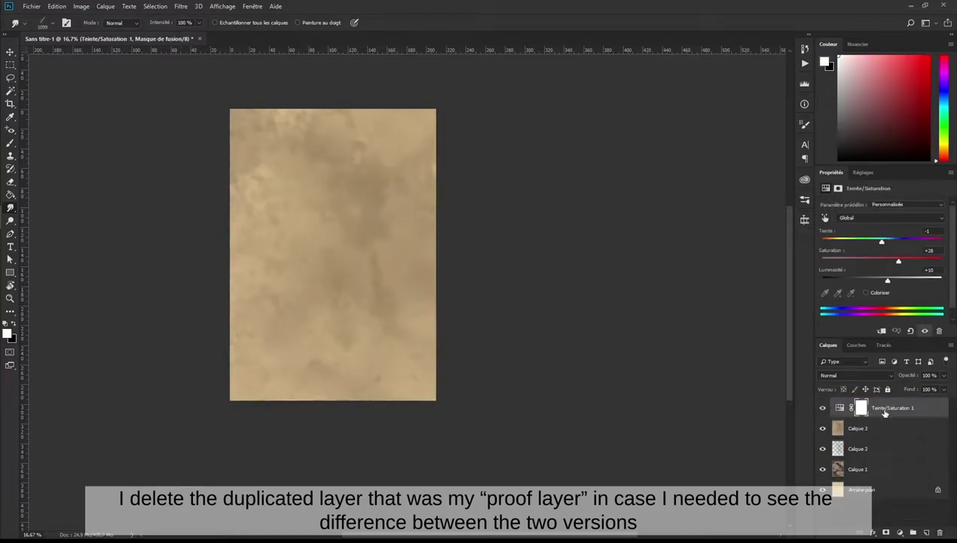
pyautogui.click(886, 413)
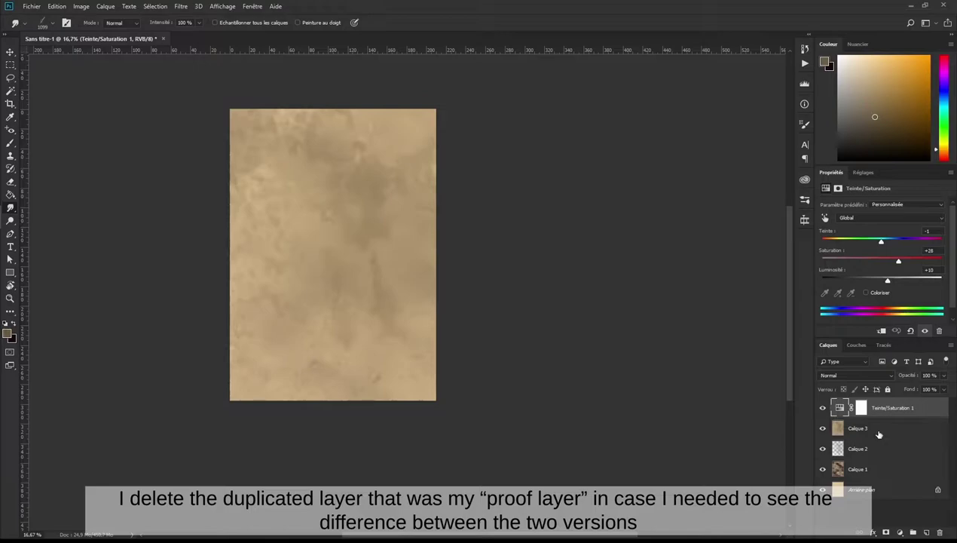
# Step: Stamp all visible layers into a new merged Calque 4 and open Filtre > Galerie de filtres
pyautogui.hotkey('ctrl', 'shift', 'alt', 'e')
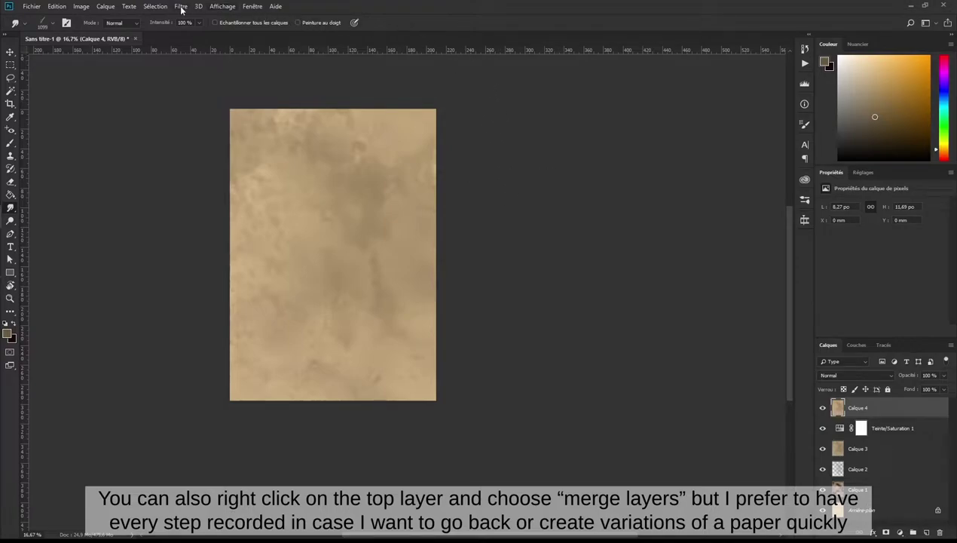
pyautogui.click(182, 10)
pyautogui.click(263, 50)
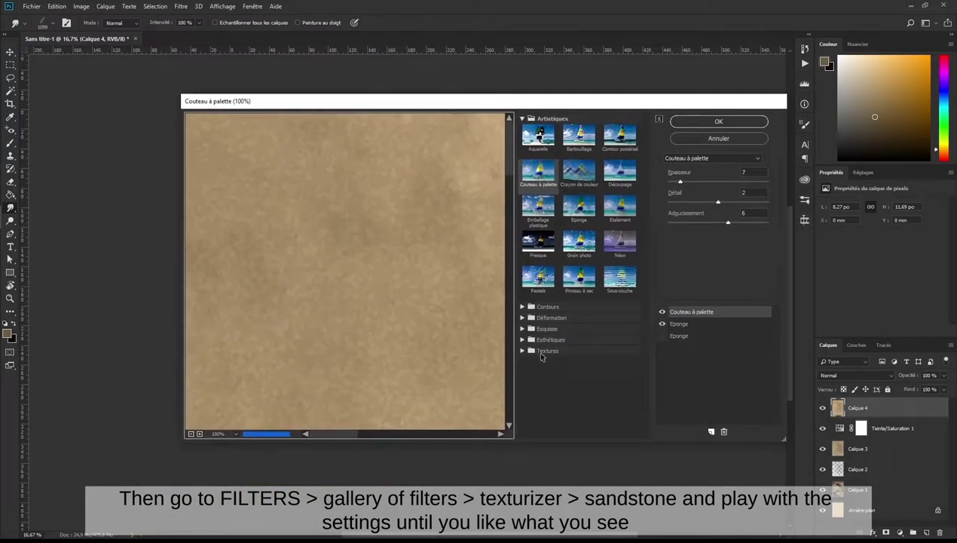
# Step: Zoom the filter preview out to the whole page and choose the Placage de texture filter
pyautogui.click(191, 434)
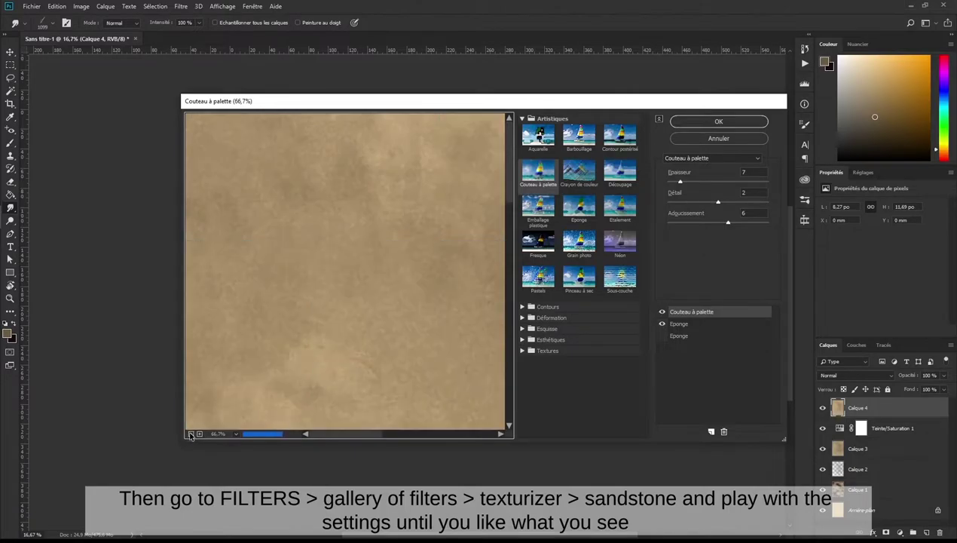
pyautogui.click(190, 434)
pyautogui.click(191, 434)
pyautogui.click(191, 434)
pyautogui.click(190, 434)
pyautogui.click(191, 434)
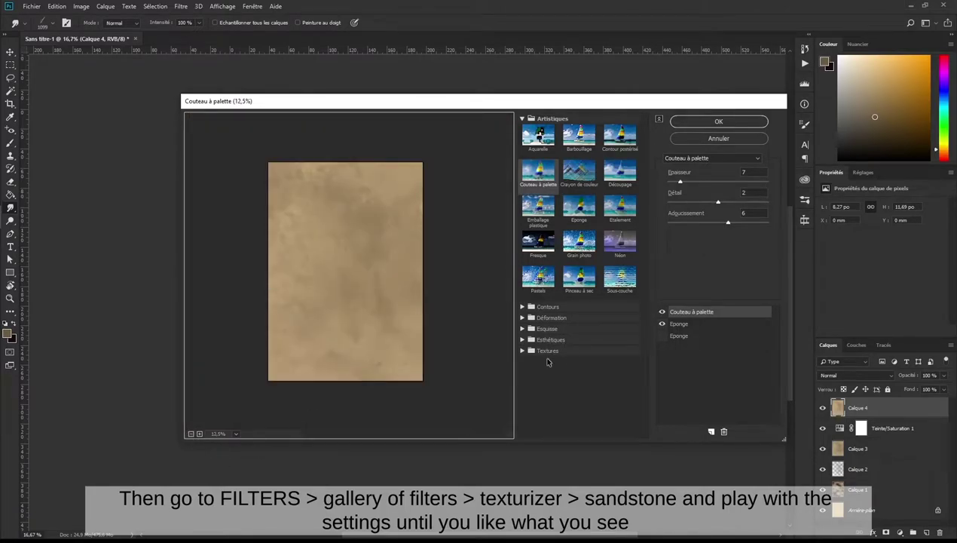
pyautogui.click(522, 339)
pyautogui.click(522, 339)
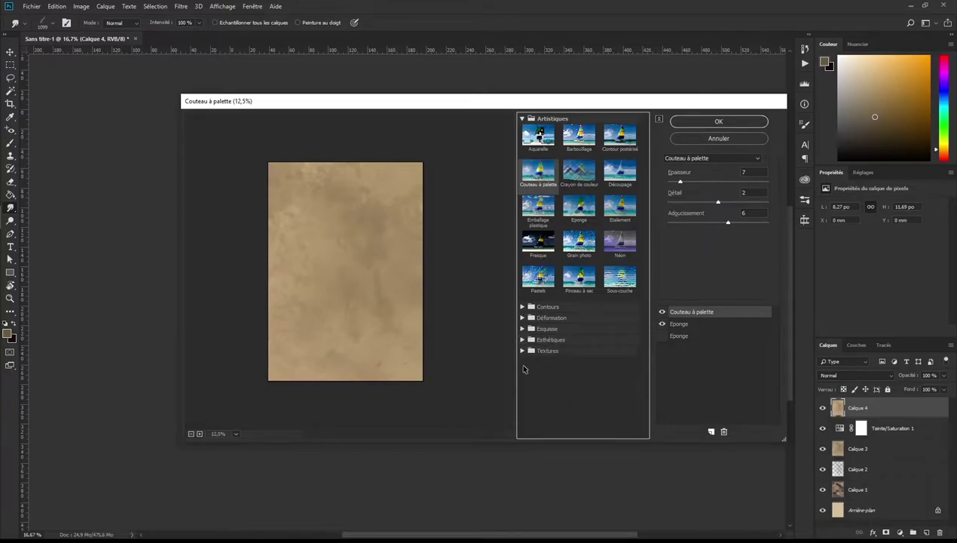
pyautogui.click(522, 350)
pyautogui.click(579, 404)
pyautogui.click(199, 434)
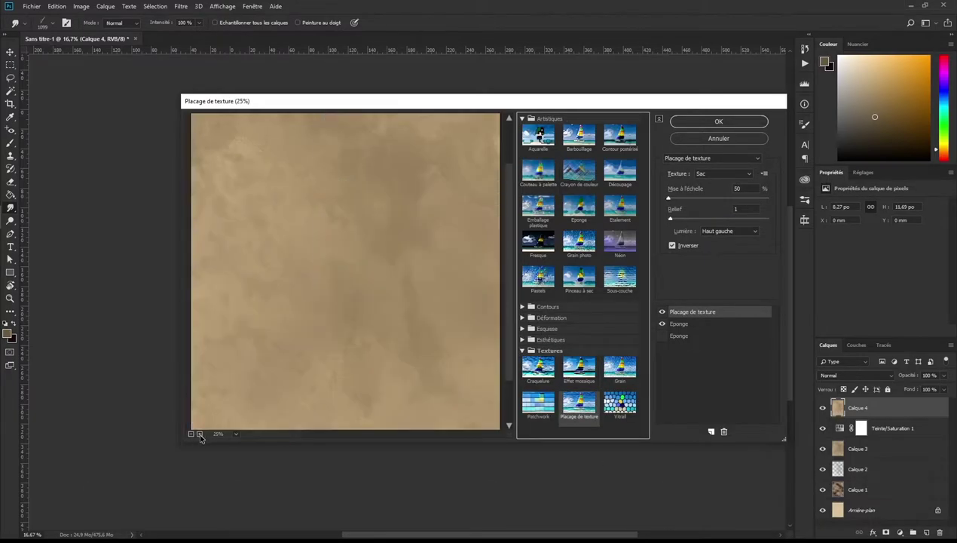
# Step: Set texture Grès, scale 103%, relief 5, light from Haut droite, and apply it
pyautogui.click(738, 157)
pyautogui.click(724, 173)
pyautogui.click(724, 174)
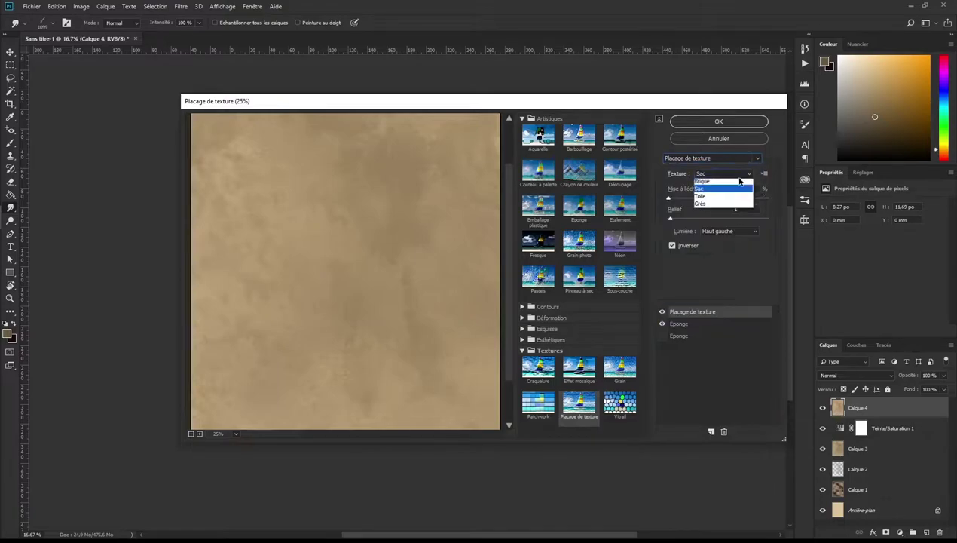
pyautogui.click(730, 200)
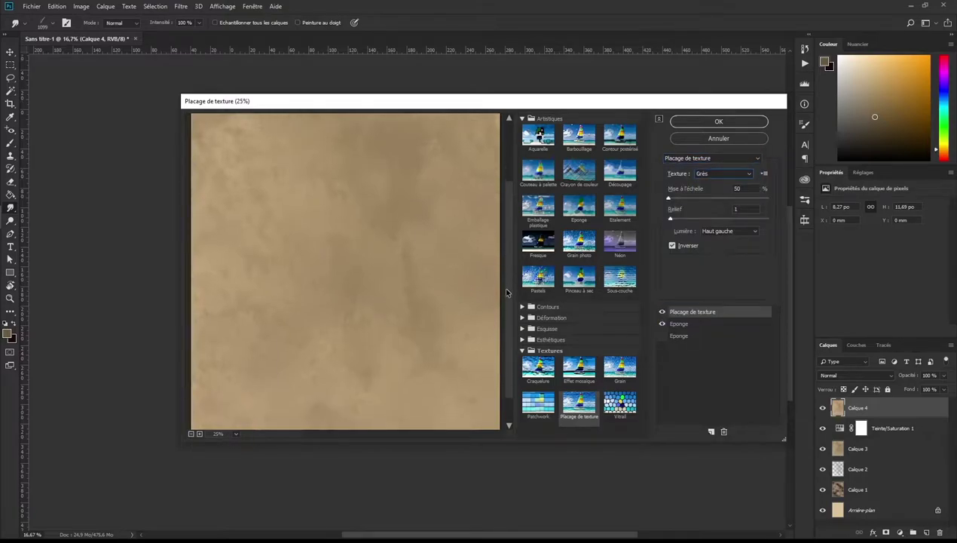
pyautogui.moveTo(670, 198)
pyautogui.mouseDown()
pyautogui.moveTo(703, 198)
pyautogui.moveTo(677, 218)
pyautogui.mouseUp()
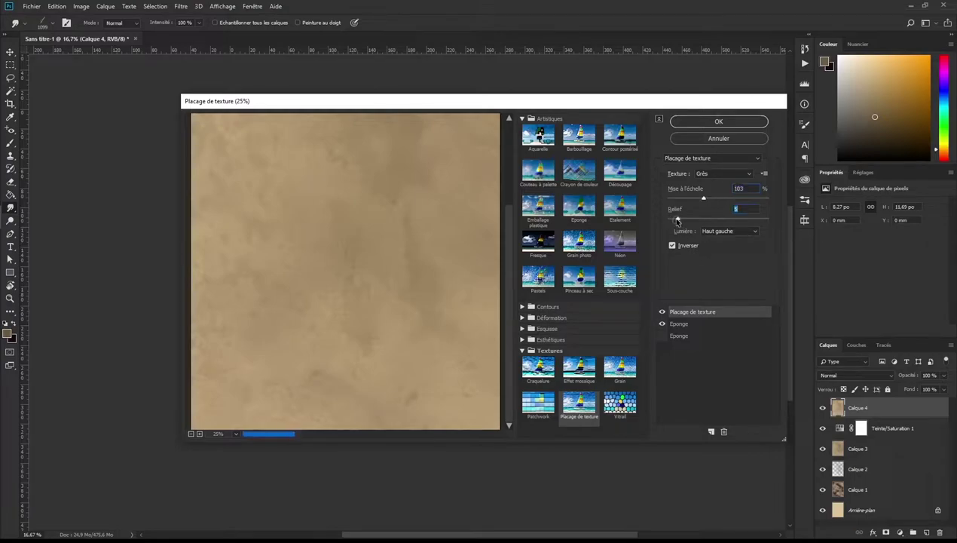
pyautogui.click(732, 231)
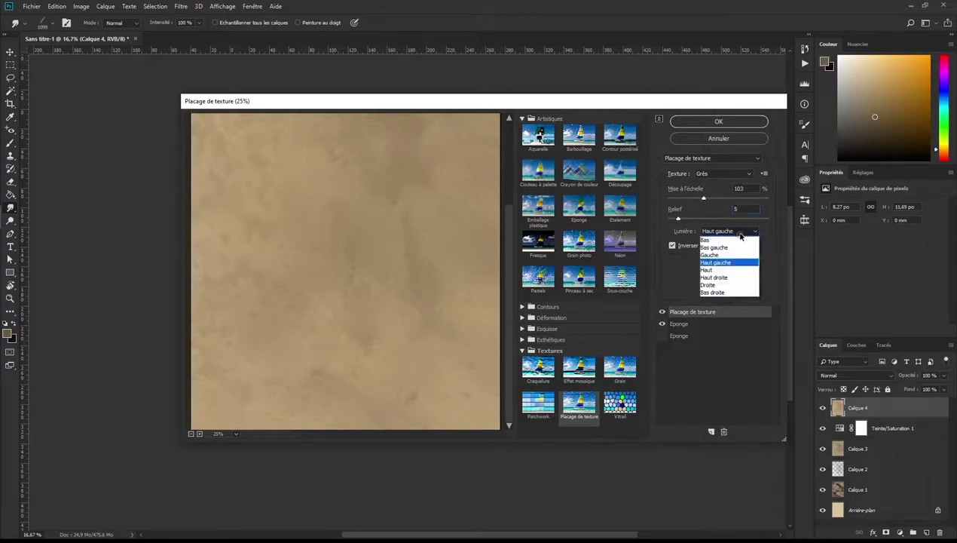
pyautogui.click(729, 277)
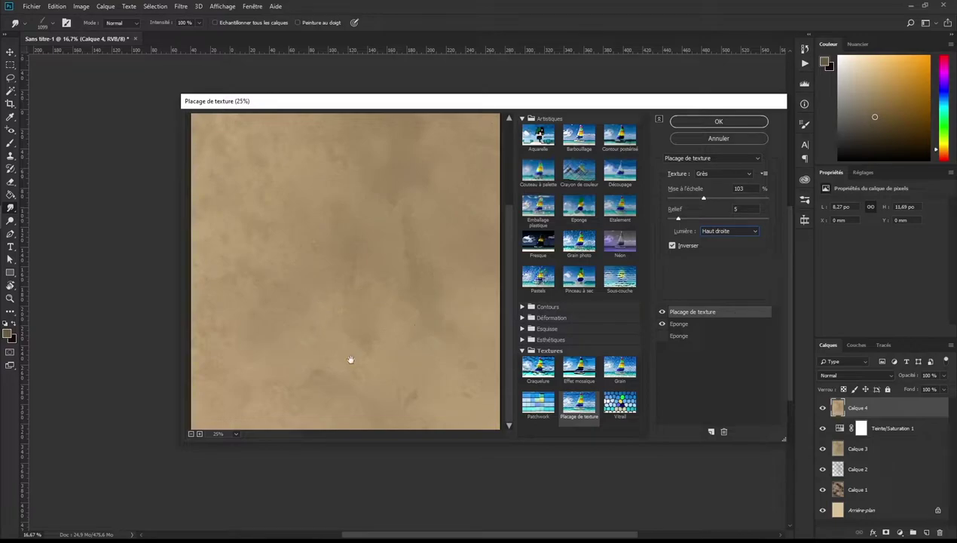
pyautogui.click(719, 122)
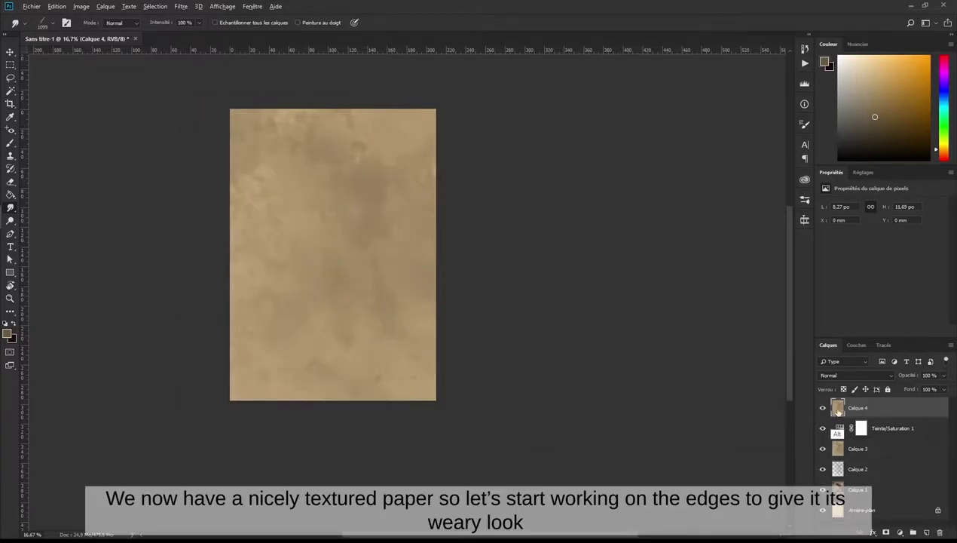
# Step: Duplicate Calque 4 as Calque 4 copie and open the Image adjustments menu
pyautogui.moveTo(837, 410); pyautogui.dragTo(837, 400)
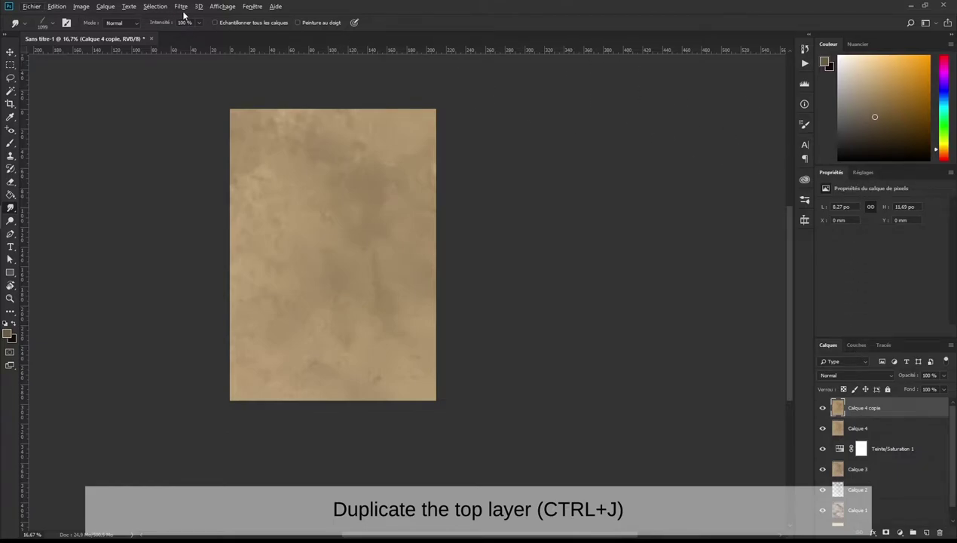
pyautogui.click(81, 8)
pyautogui.moveTo(91, 33)
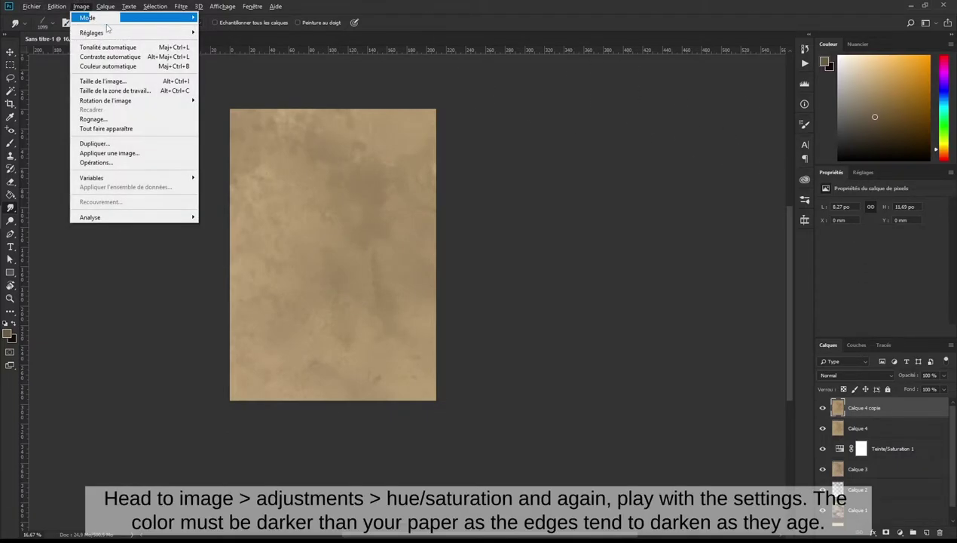
# Step: Apply Teinte/Saturation to Calque 4 copie: Teinte 0, Saturation +35, Luminosité −12
pyautogui.click(246, 86)
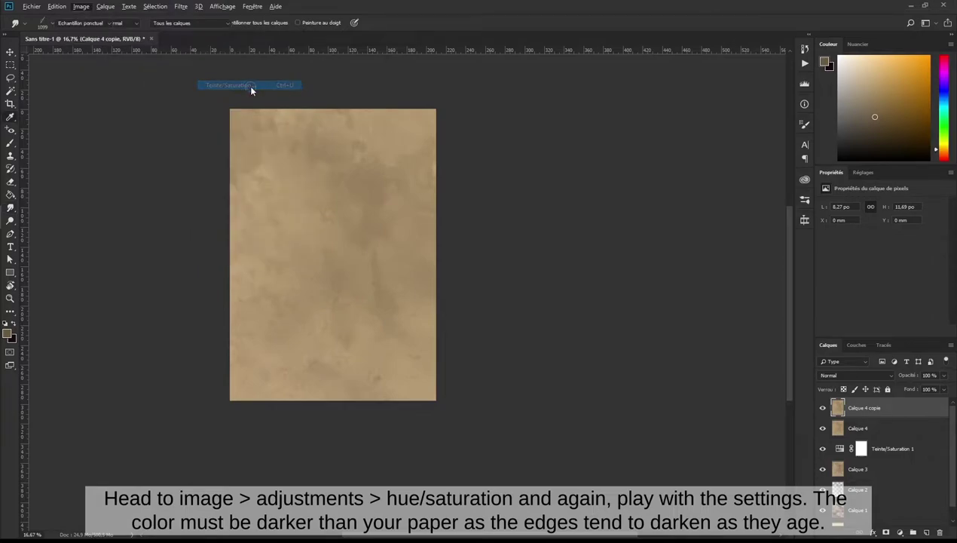
pyautogui.moveTo(616, 309)
pyautogui.mouseDown()
pyautogui.moveTo(630, 309)
pyautogui.moveTo(611, 332)
pyautogui.mouseUp()
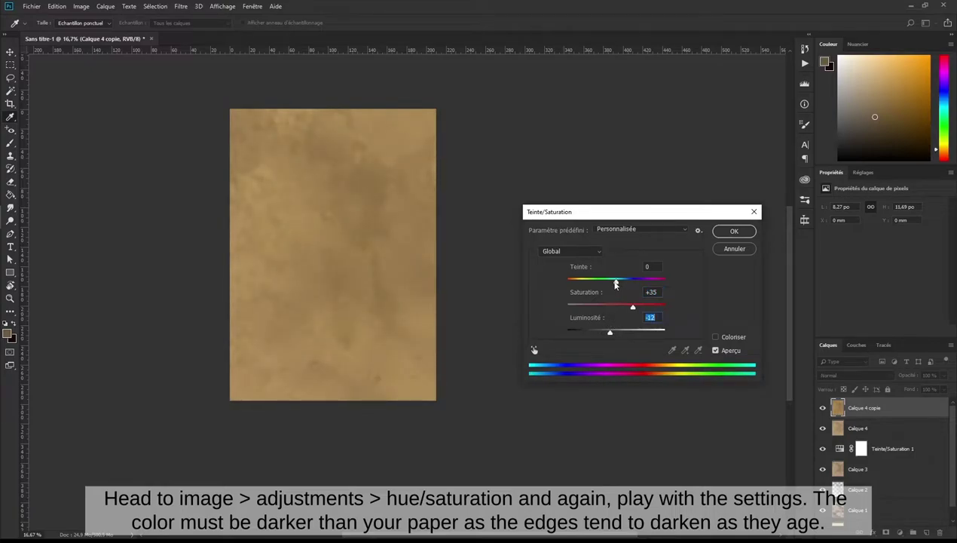
pyautogui.moveTo(616, 283); pyautogui.dragTo(616, 285)
pyautogui.click(733, 232)
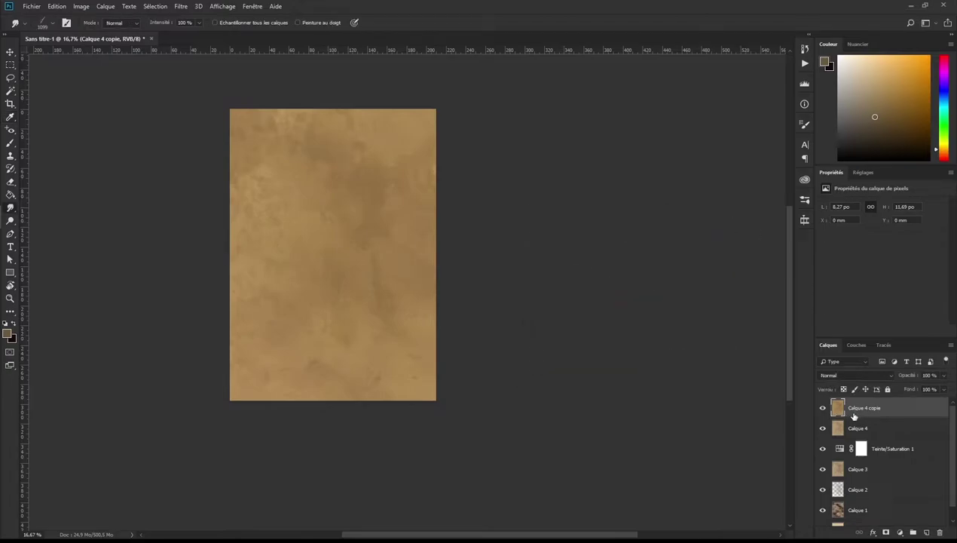
# Step: Add a black layer mask to Calque 4 copie and pick the Grunge 01 brush at 297 px
pyautogui.keyDown('alt'); pyautogui.click(885, 532); pyautogui.keyUp('alt')
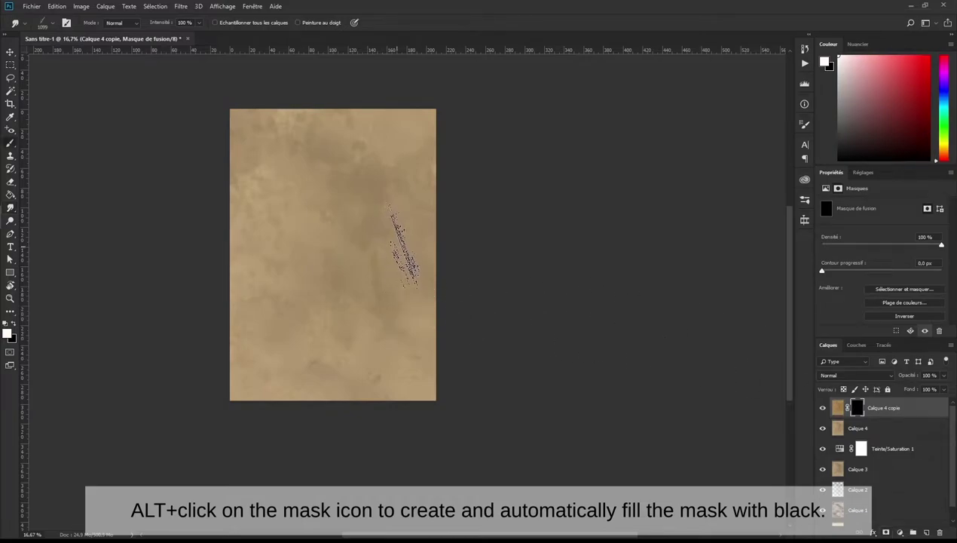
pyautogui.press('b')
pyautogui.rightClick(395, 248)
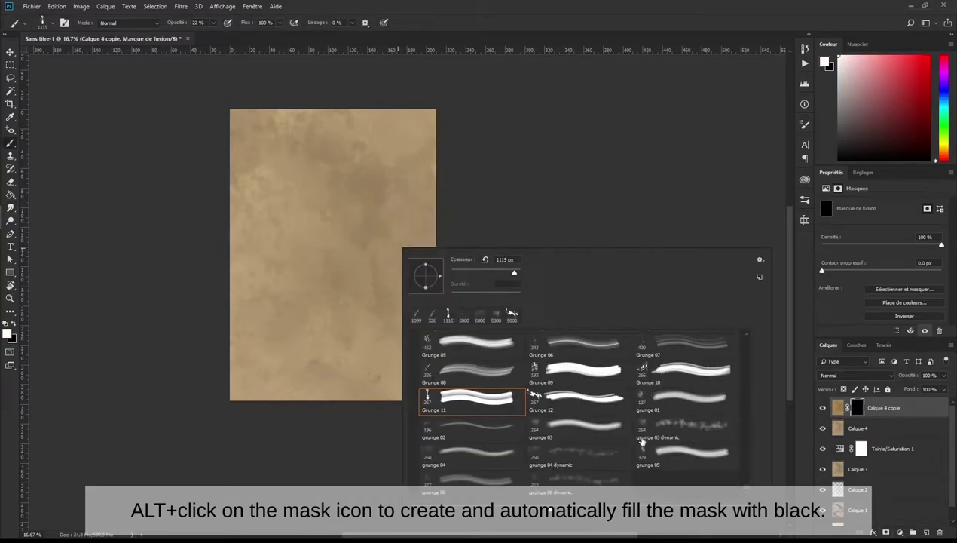
pyautogui.click(670, 401)
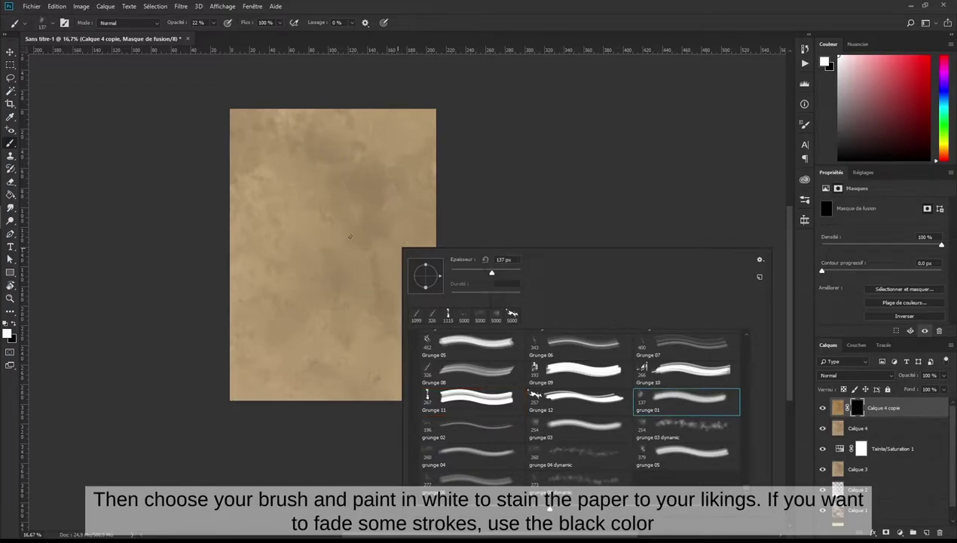
pyautogui.moveTo(494, 273); pyautogui.dragTo(509, 275)
pyautogui.click(496, 199)
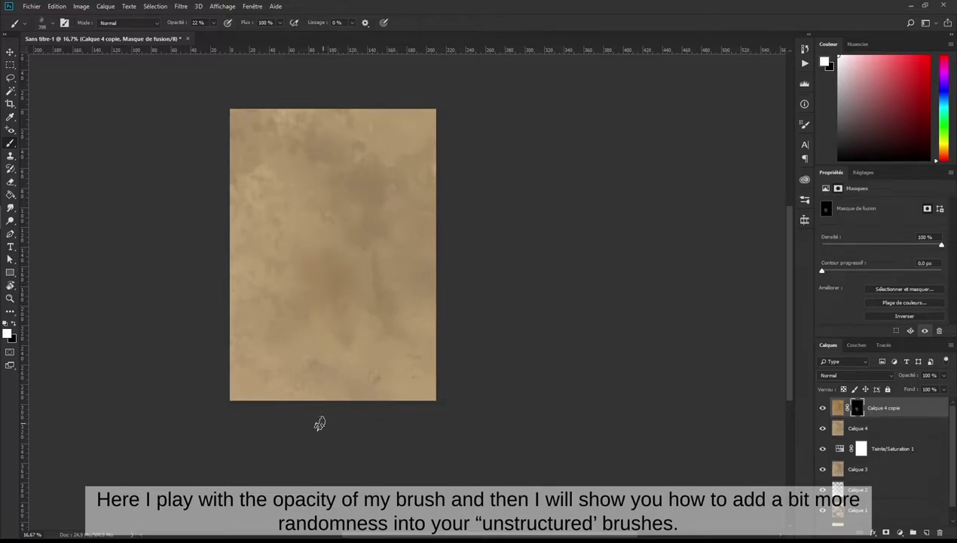
# Step: Raise the brush opacity to about 64% and shrink the brush tip on the canvas
pyautogui.press('ctrl')
pyautogui.click(214, 23)
pyautogui.moveTo(215, 34); pyautogui.dragTo(231, 36)
pyautogui.hotkey('ctrl', 'alt')
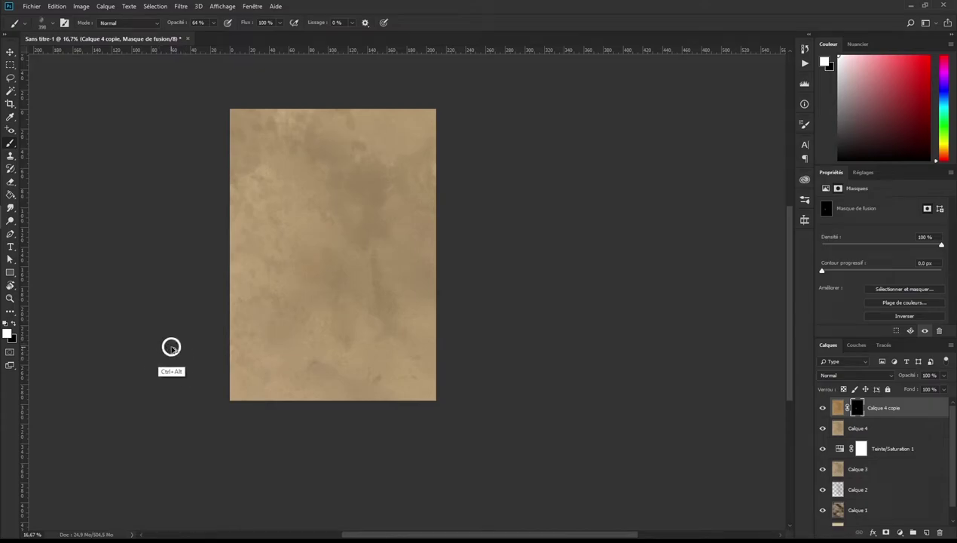
pyautogui.moveTo(312, 284); pyautogui.dragTo(323, 288)
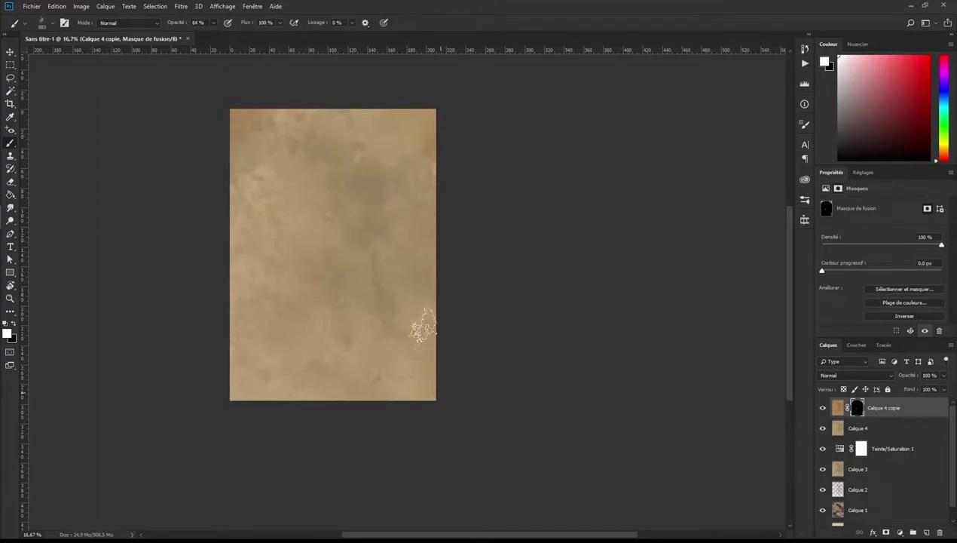
pyautogui.click(805, 124)
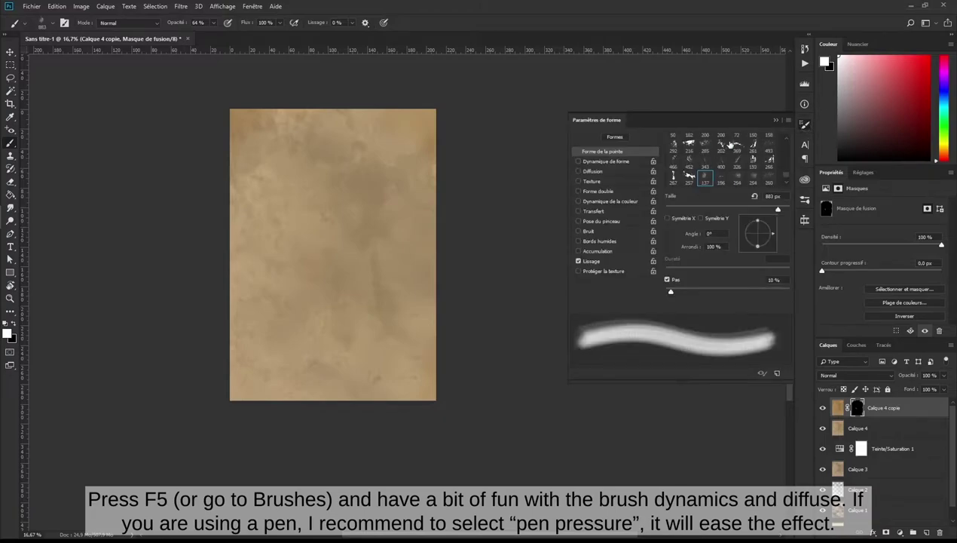
# Step: Enable Shape Dynamics: size and angle jitter 16% on Pen Pressure, minimum diameter 16%
pyautogui.click(620, 162)
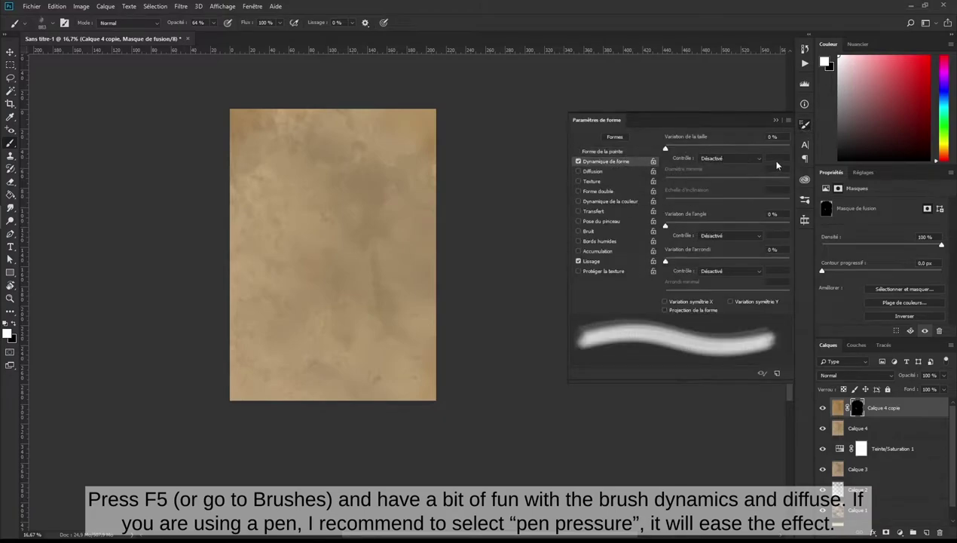
pyautogui.click(686, 148)
pyautogui.click(718, 158)
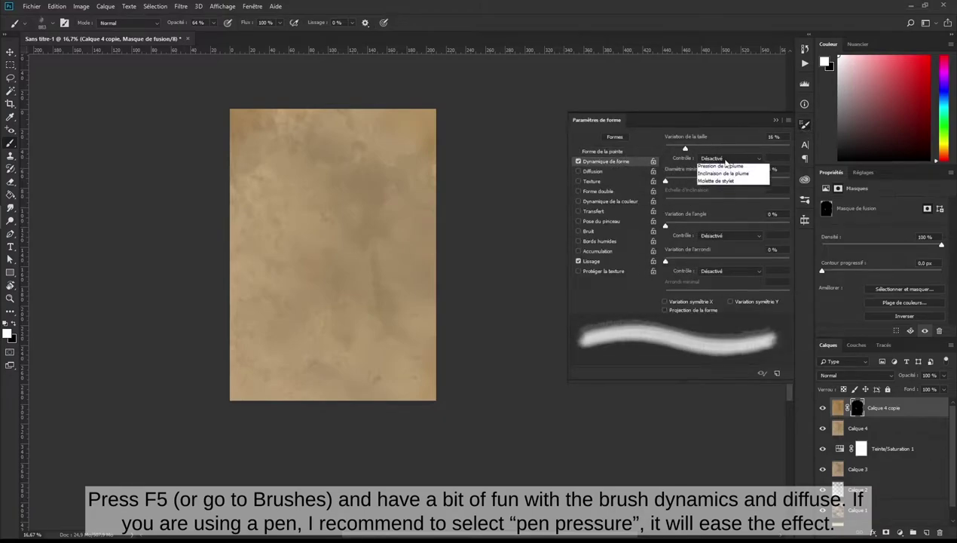
pyautogui.click(735, 189)
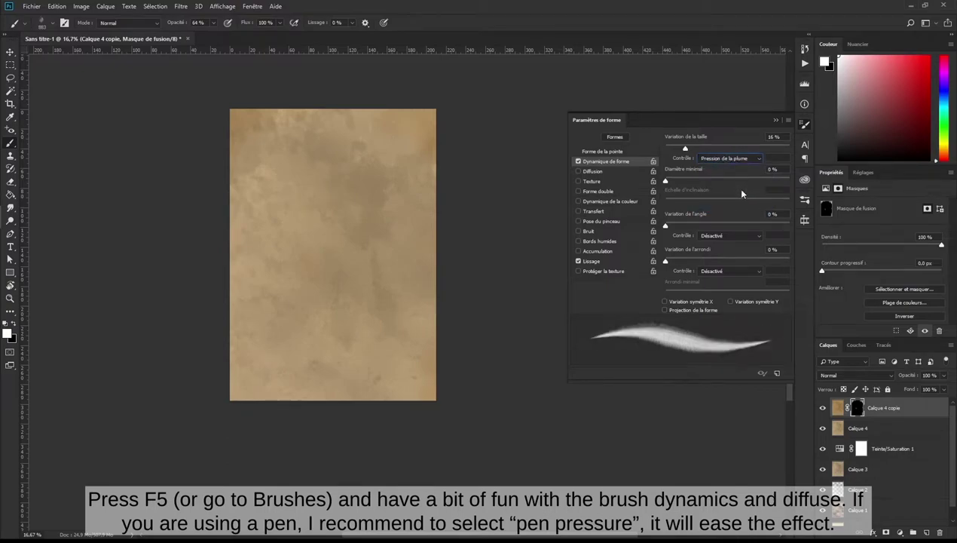
pyautogui.click(685, 180)
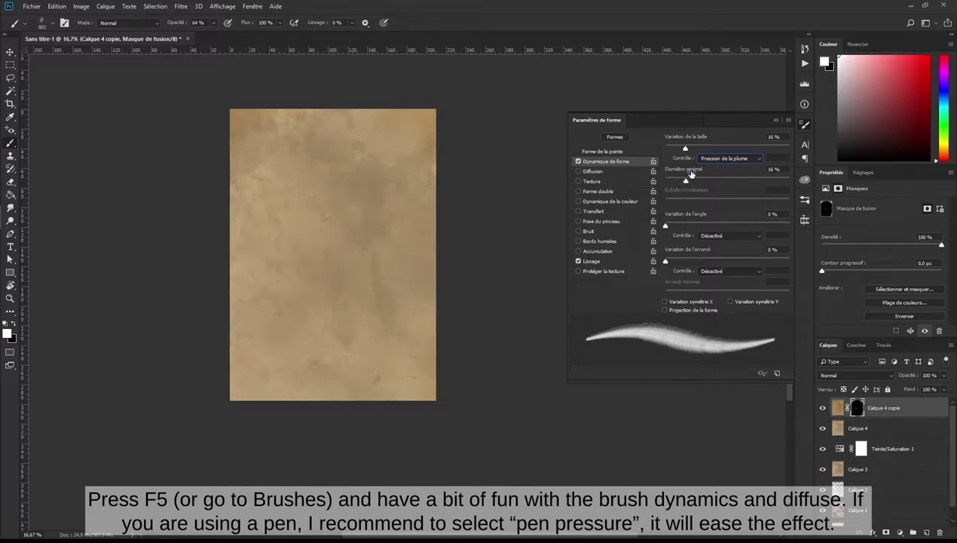
pyautogui.click(680, 225)
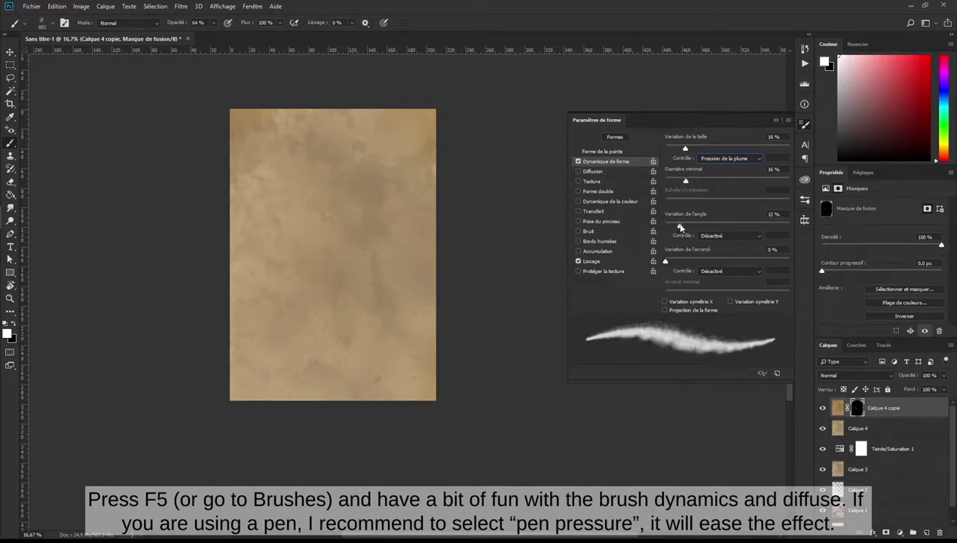
pyautogui.moveTo(678, 228); pyautogui.dragTo(676, 226)
pyautogui.click(754, 236)
pyautogui.click(735, 268)
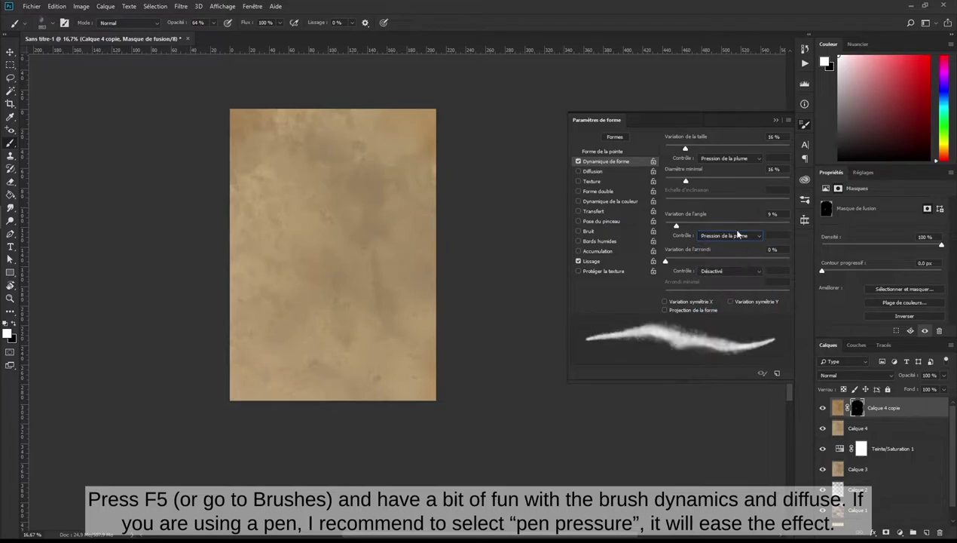
pyautogui.moveTo(682, 227); pyautogui.dragTo(688, 226)
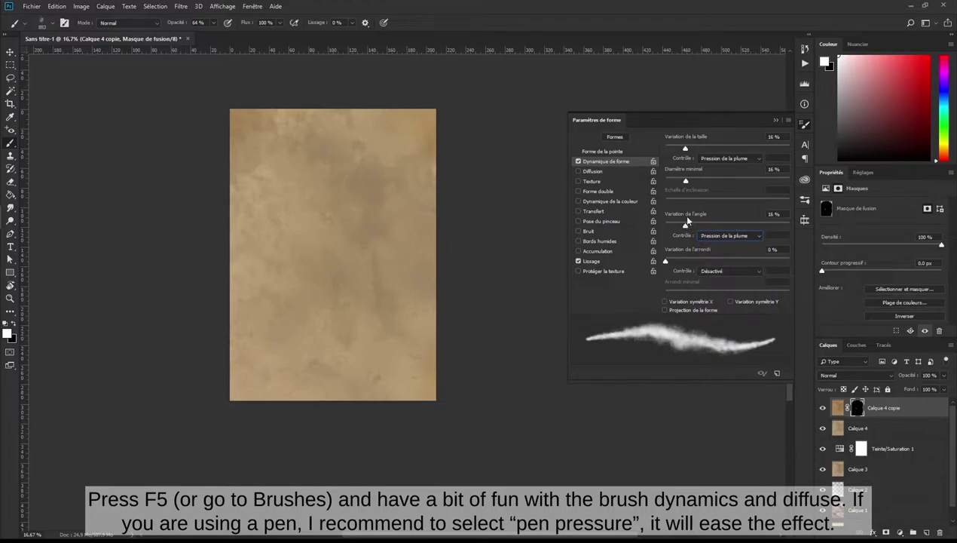
# Step: Enable Scattering at 60% and close the brush settings
pyautogui.click(598, 171)
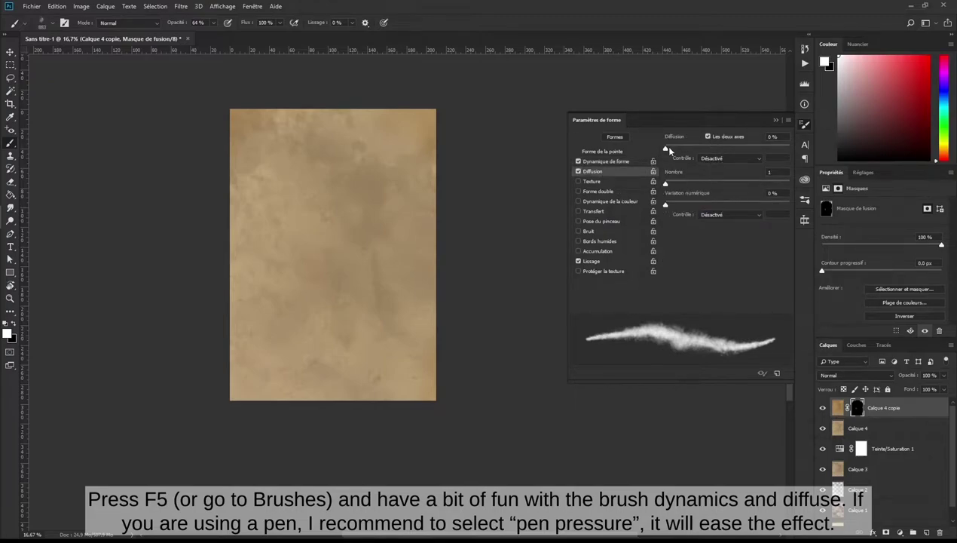
pyautogui.moveTo(670, 150); pyautogui.dragTo(672, 149)
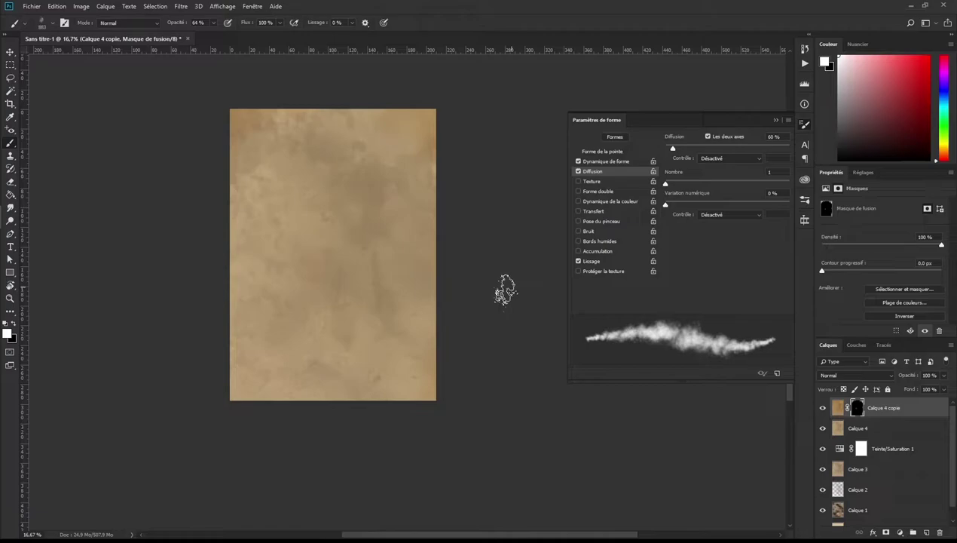
pyautogui.press('F5')
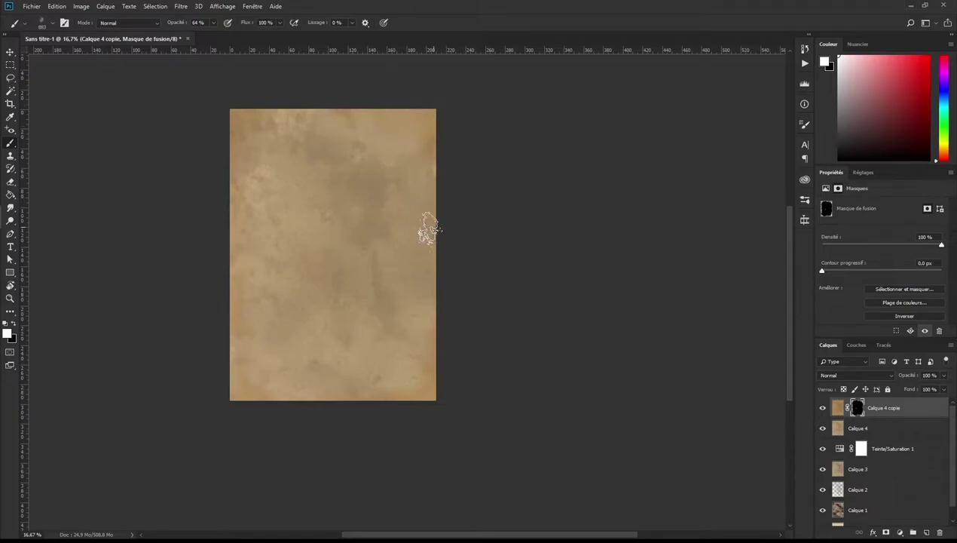
# Step: Paint mask stains in black and white using the Grunge 05 and Grunge 10 brushes
pyautogui.click(14, 324)
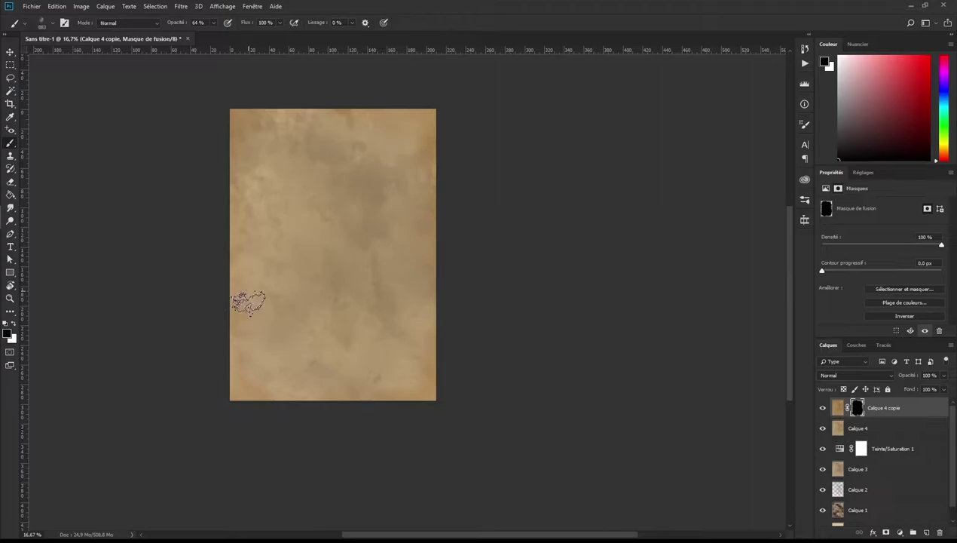
pyautogui.click(13, 324)
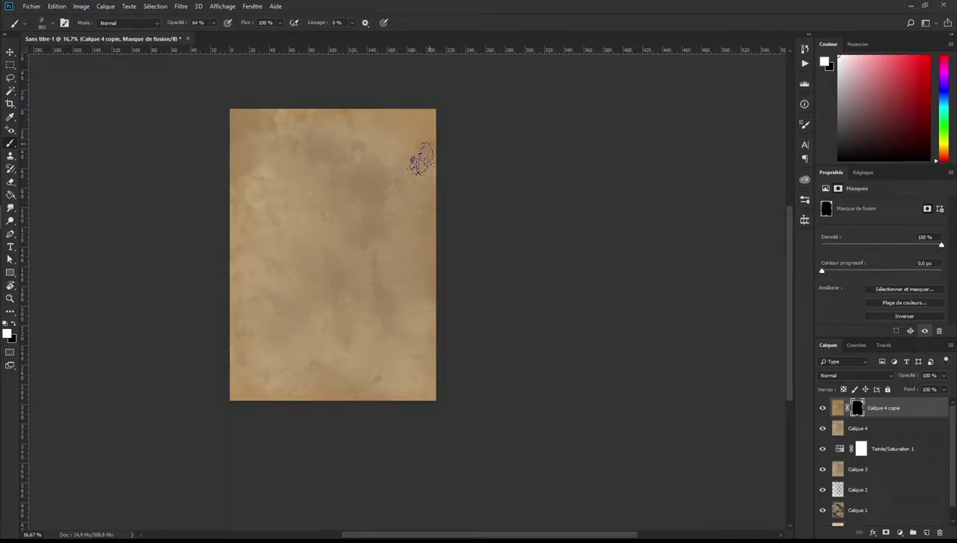
pyautogui.rightClick(435, 210)
pyautogui.rightClick(417, 203)
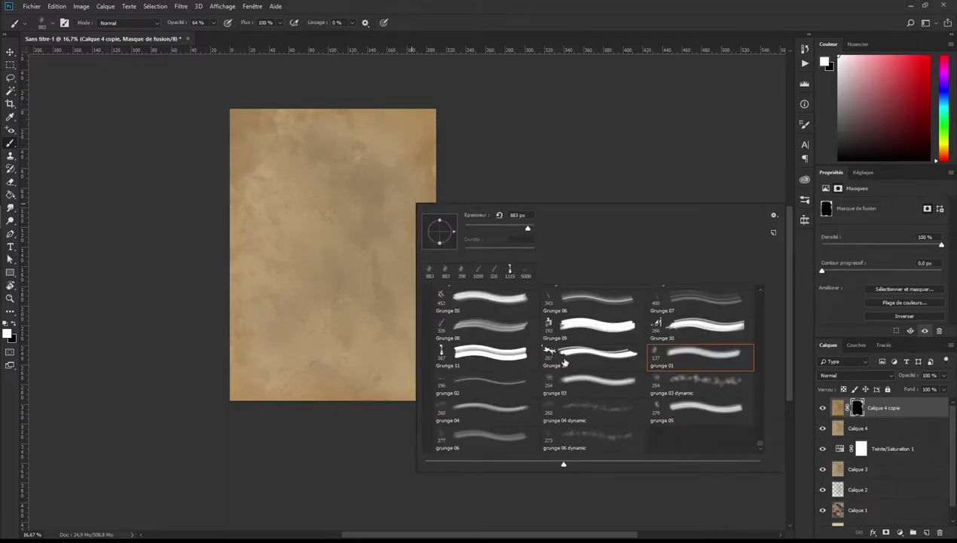
pyautogui.click(455, 300)
pyautogui.click(376, 252)
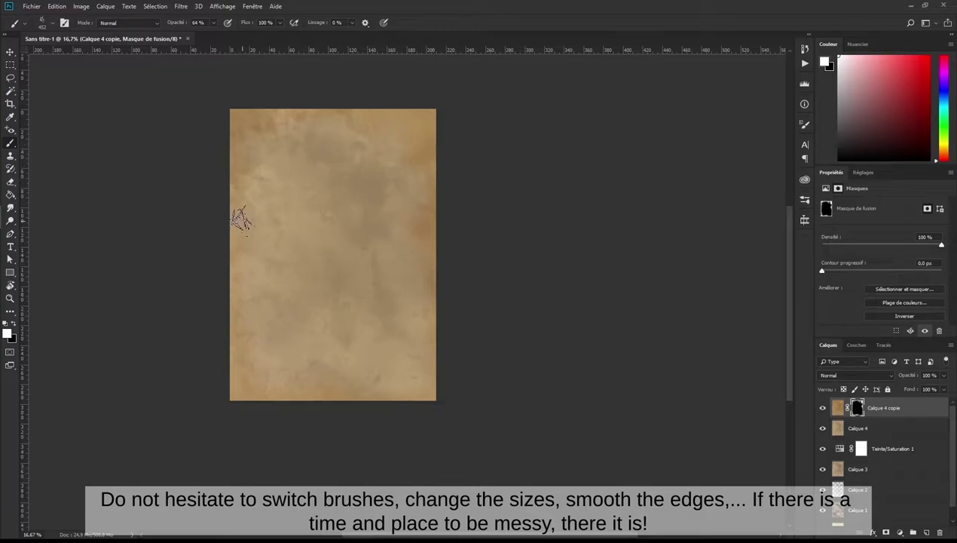
pyautogui.rightClick(323, 212)
pyautogui.click(591, 339)
pyautogui.press('Return')
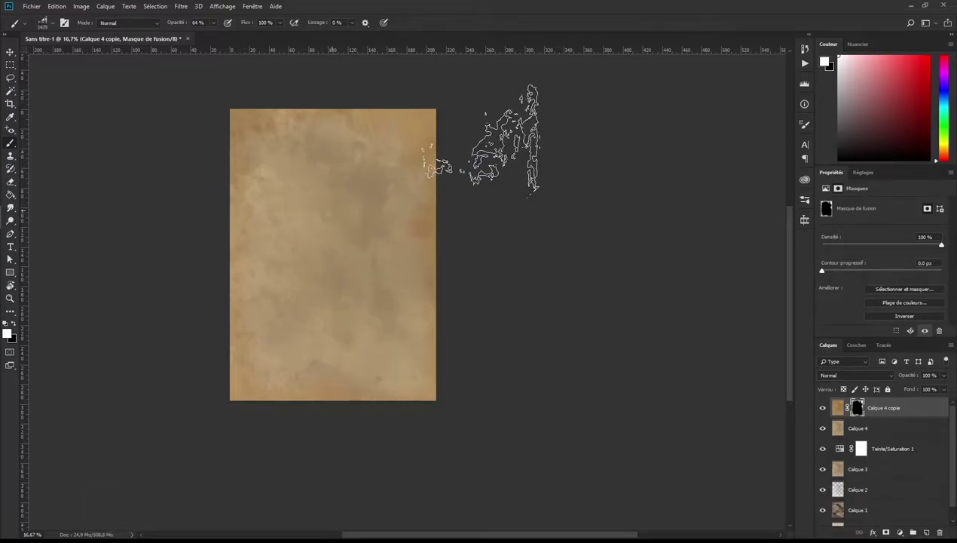
# Step: Smudge the stains, then paint a white stain right of centre with Grunge 01
pyautogui.click(11, 207)
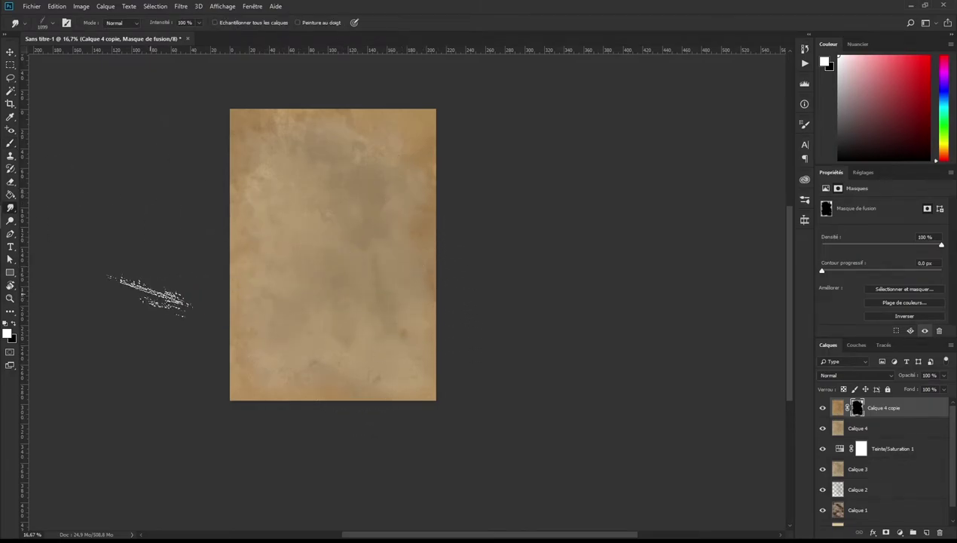
pyautogui.click(10, 143)
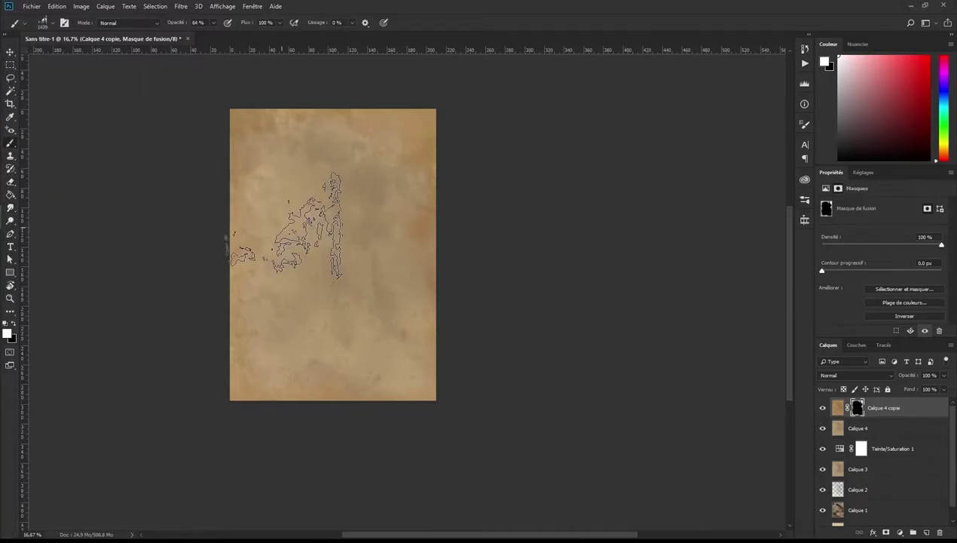
pyautogui.rightClick(301, 231)
pyautogui.click(454, 338)
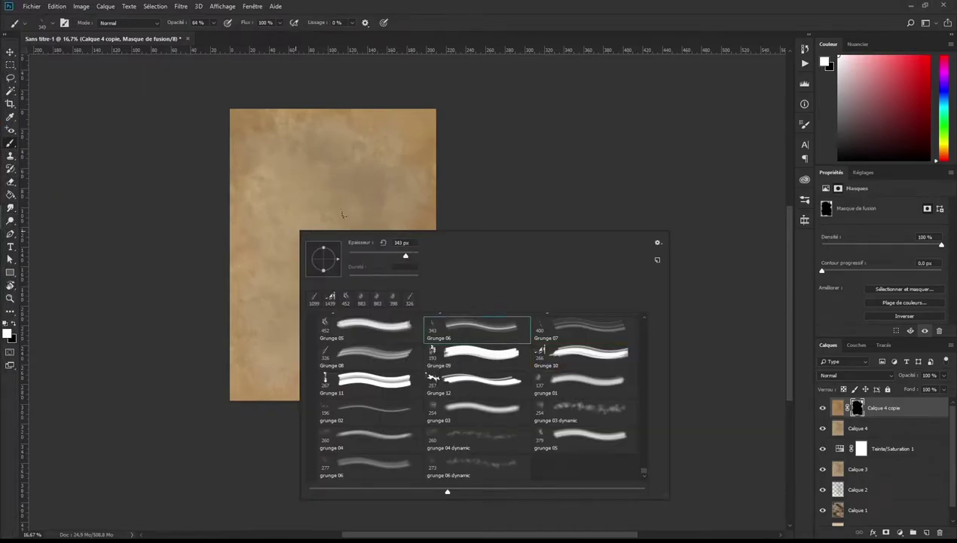
pyautogui.click(582, 356)
pyautogui.click(584, 383)
pyautogui.press('Return')
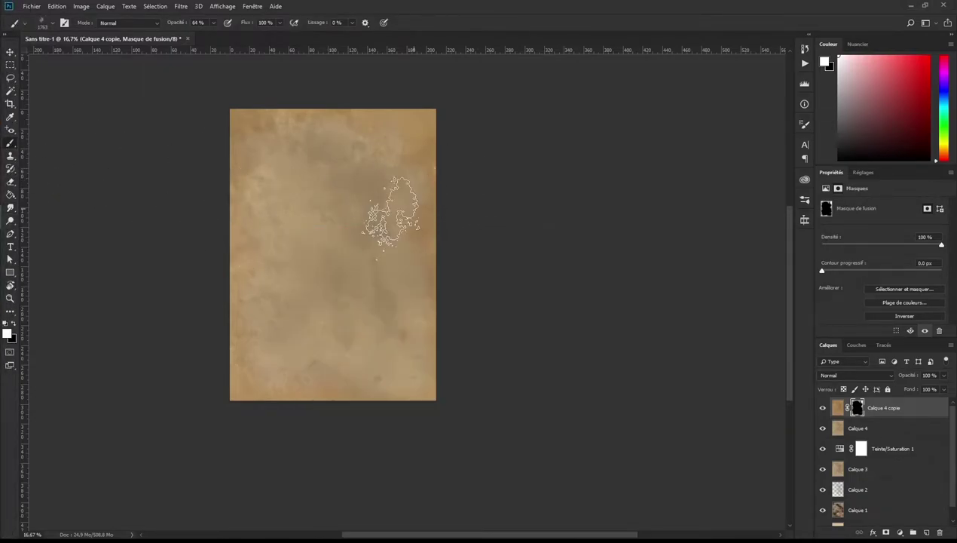
pyautogui.moveTo(364, 299); pyautogui.dragTo(343, 222)
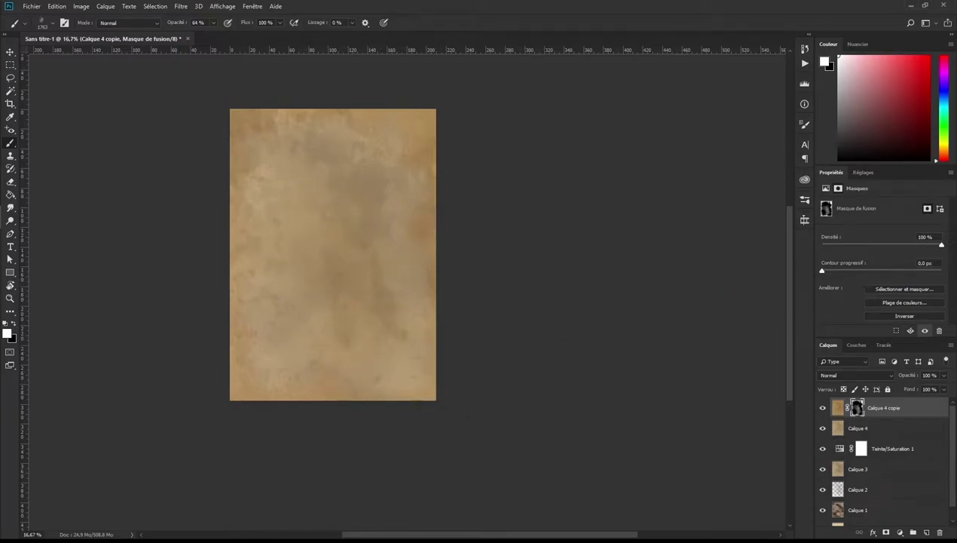
pyautogui.click(838, 408)
pyautogui.click(81, 6)
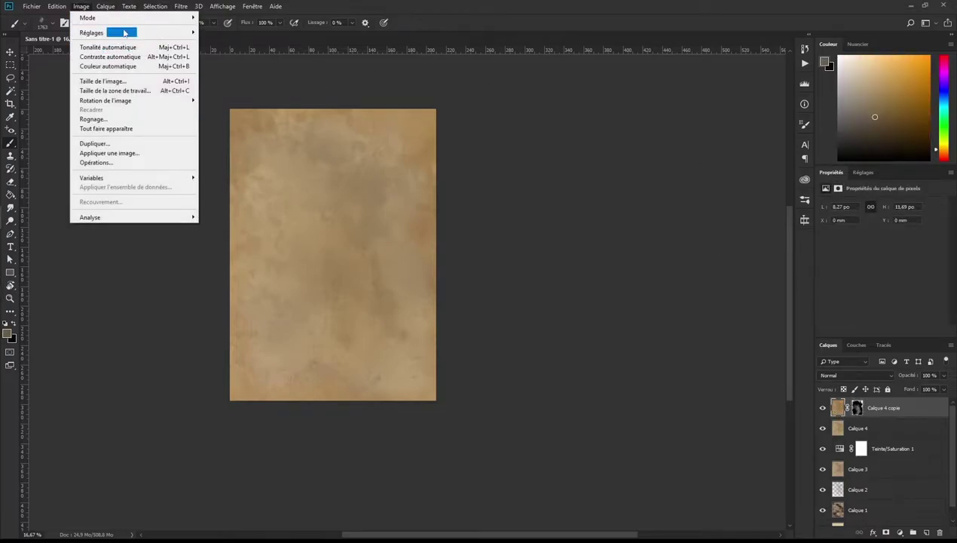
# Step: Darken Calque 4 copie slightly with Saturation +10, then select its mask and the Smudge tool
pyautogui.moveTo(92, 32)
pyautogui.click(252, 85)
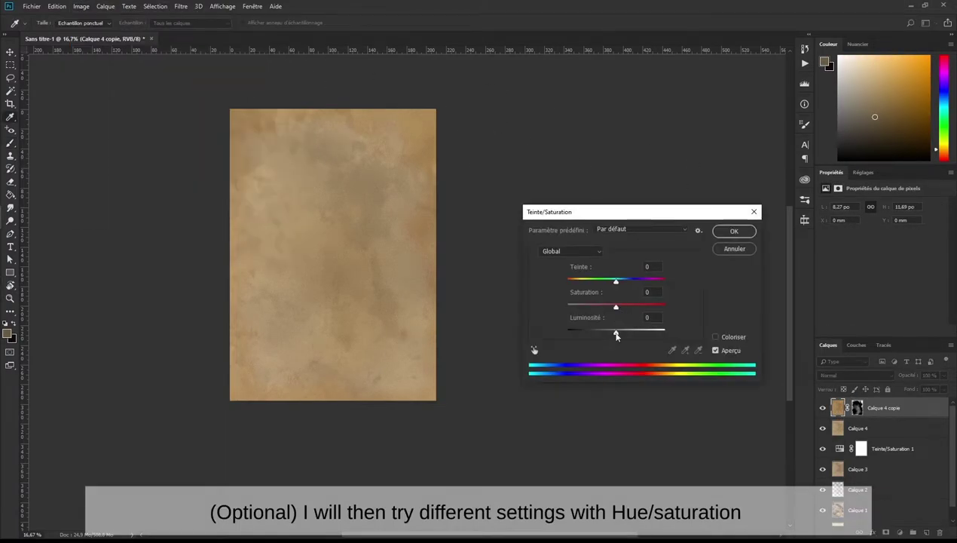
pyautogui.moveTo(617, 336); pyautogui.dragTo(612, 339)
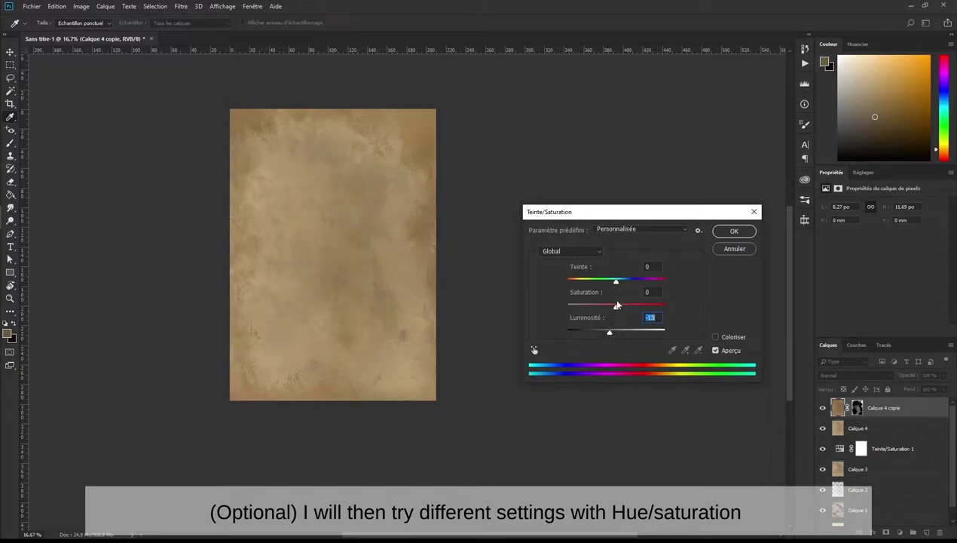
pyautogui.moveTo(619, 312); pyautogui.dragTo(614, 338)
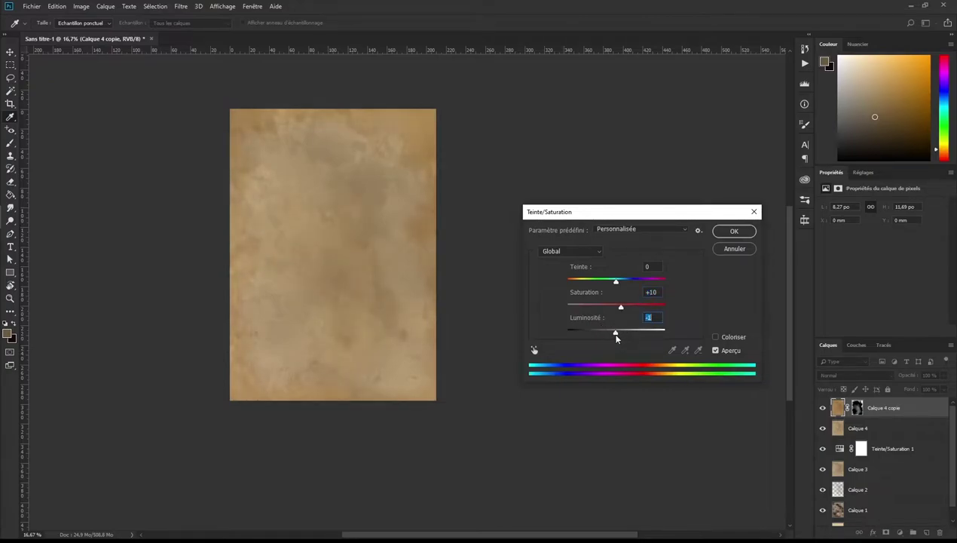
pyautogui.click(733, 232)
pyautogui.click(857, 408)
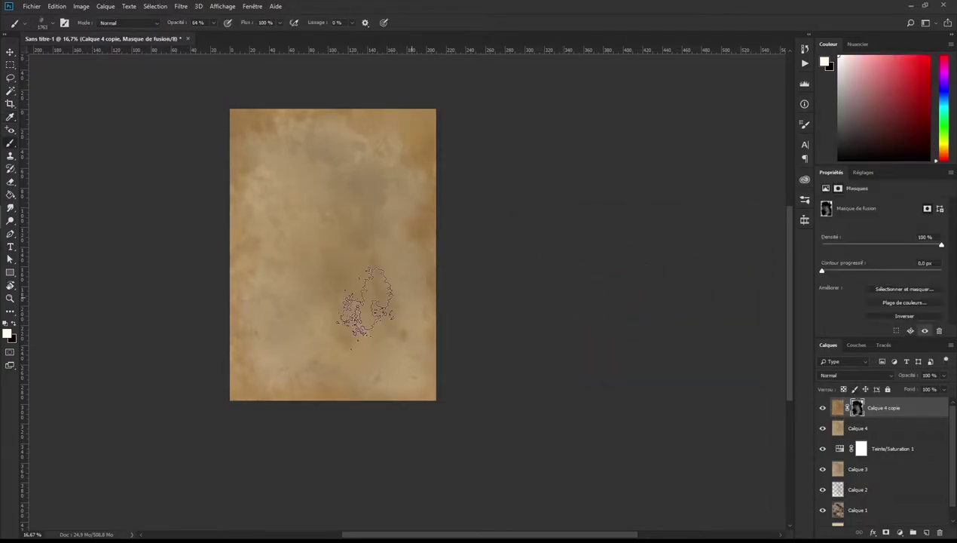
pyautogui.click(11, 208)
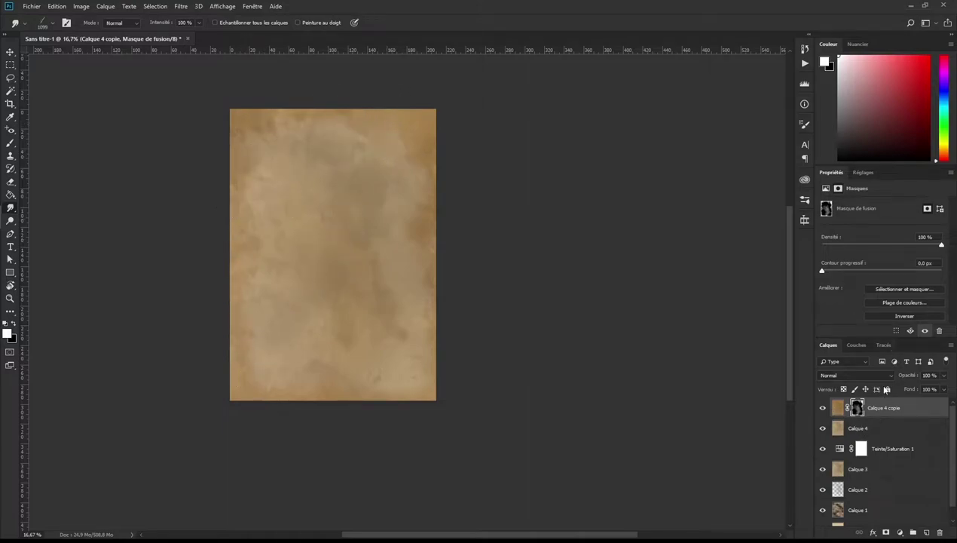
# Step: Set Calque 4 copie to Produit (Multiply), cycle through other blend modes, and return to Multiply
pyautogui.click(879, 375)
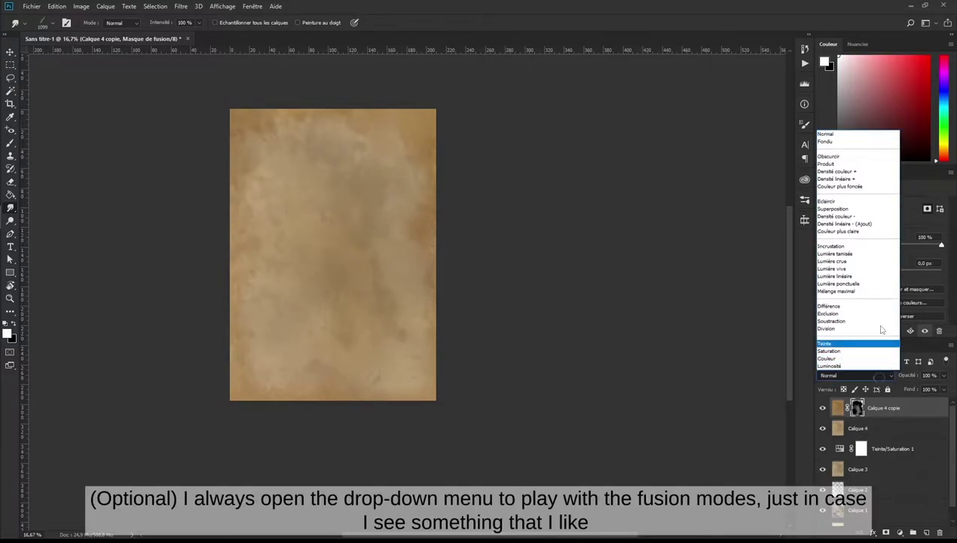
pyautogui.click(842, 158)
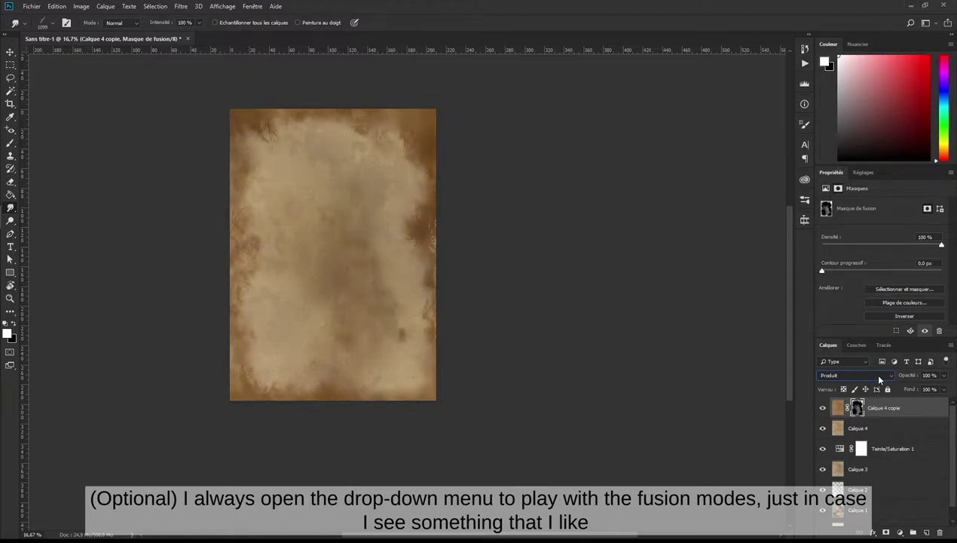
pyautogui.scroll(-1, 876, 377)
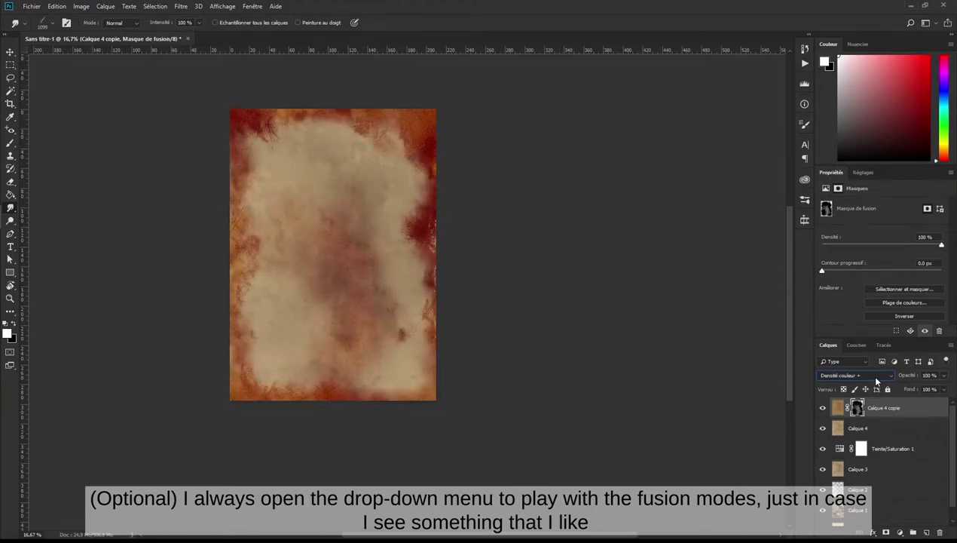
pyautogui.scroll(-1, 876, 382)
pyautogui.scroll(-1, 877, 382)
pyautogui.scroll(-1, 876, 382)
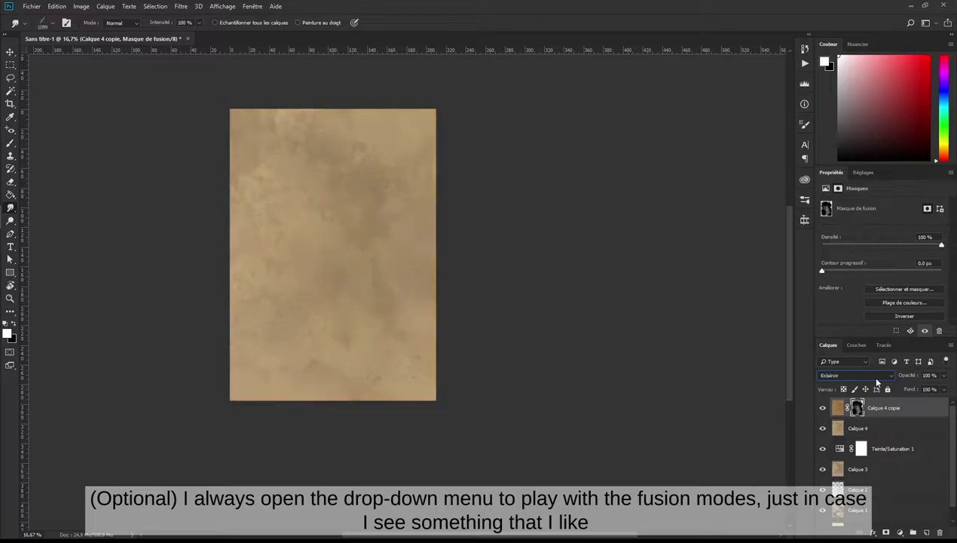
pyautogui.scroll(-1, 877, 382)
pyautogui.scroll(-1, 877, 382)
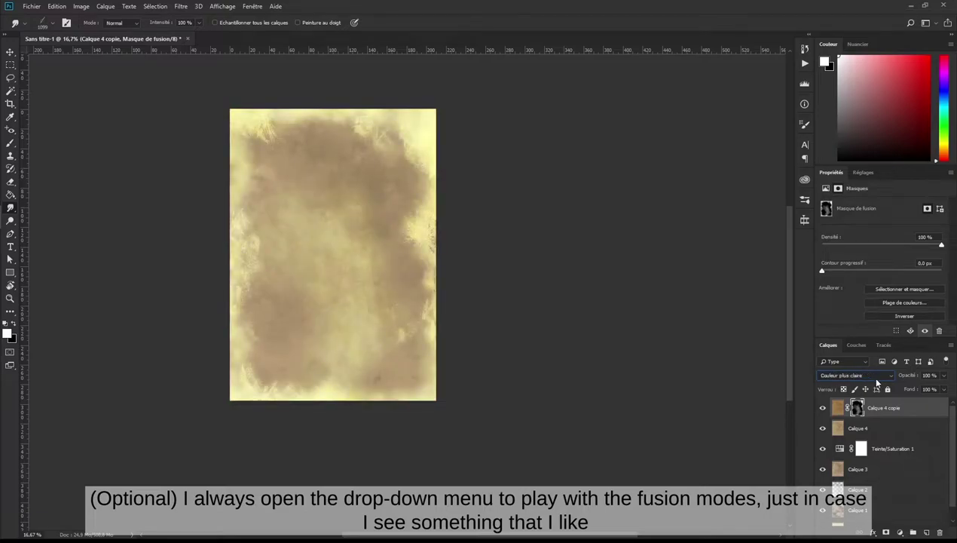
pyautogui.scroll(-1, 877, 382)
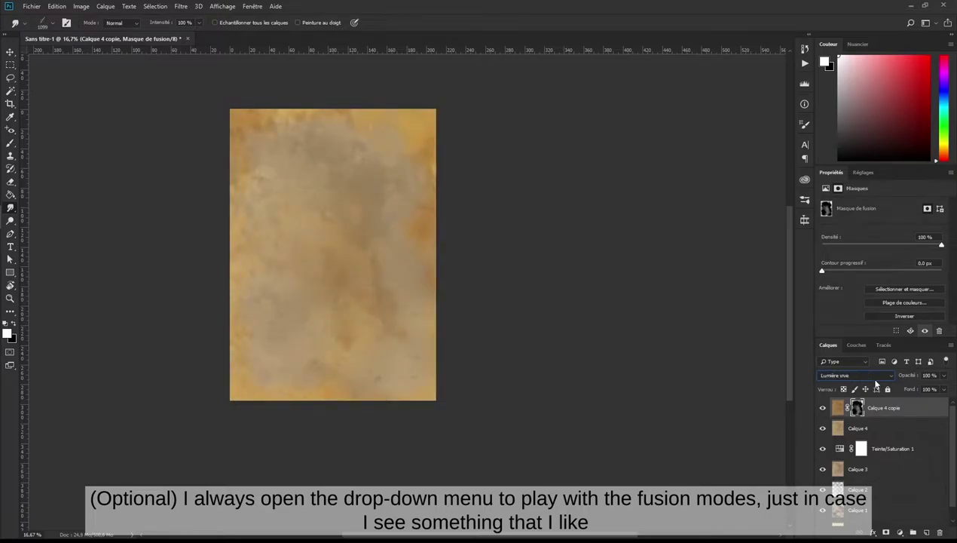
pyautogui.scroll(-1, 877, 384)
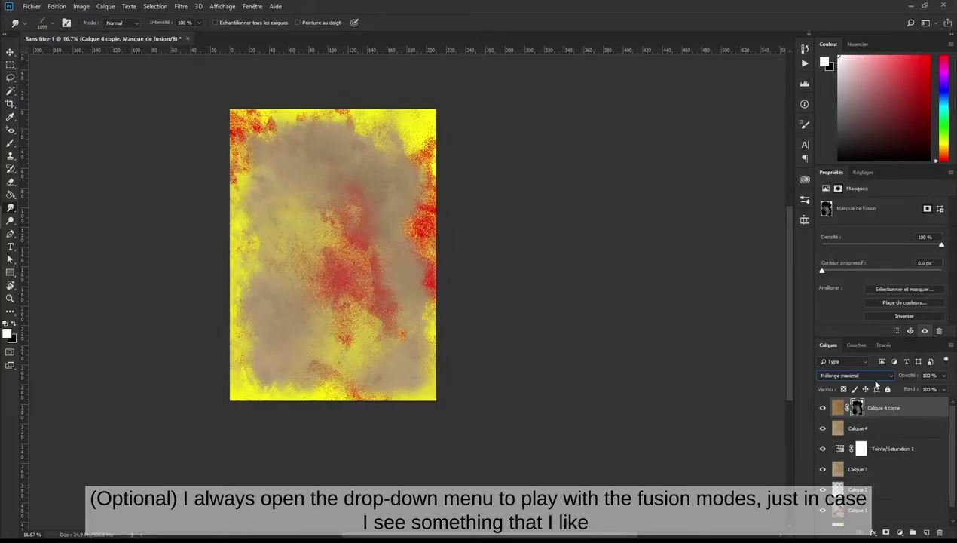
pyautogui.scroll(-1, 877, 384)
pyautogui.scroll(-1, 876, 384)
pyautogui.scroll(-1, 876, 384)
pyautogui.scroll(-1, 876, 384)
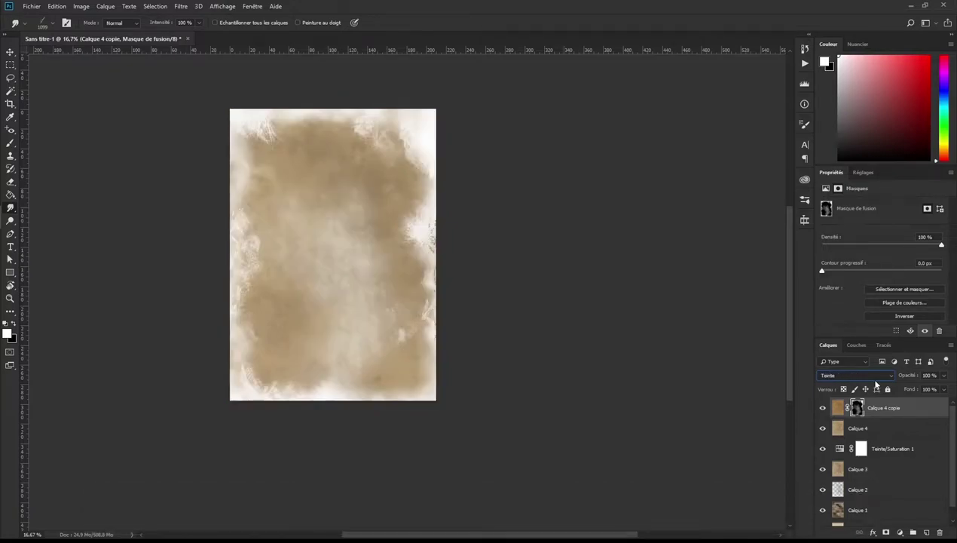
pyautogui.scroll(-2, 877, 385)
pyautogui.scroll(-2, 877, 384)
pyautogui.click(873, 379)
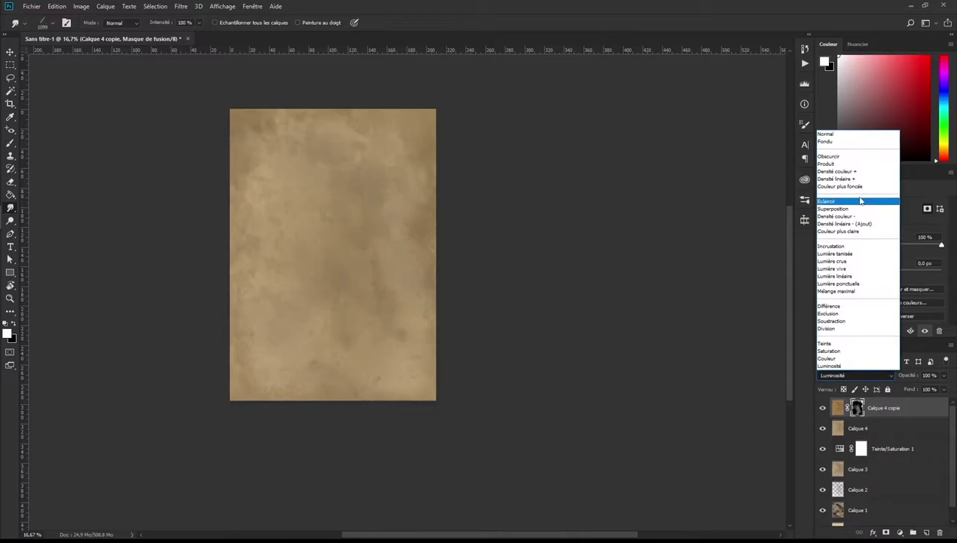
pyautogui.click(854, 167)
# Step: Try the Densité linéaire +, Densité couleur + and Densité linéaire - blend modes
pyautogui.click(852, 377)
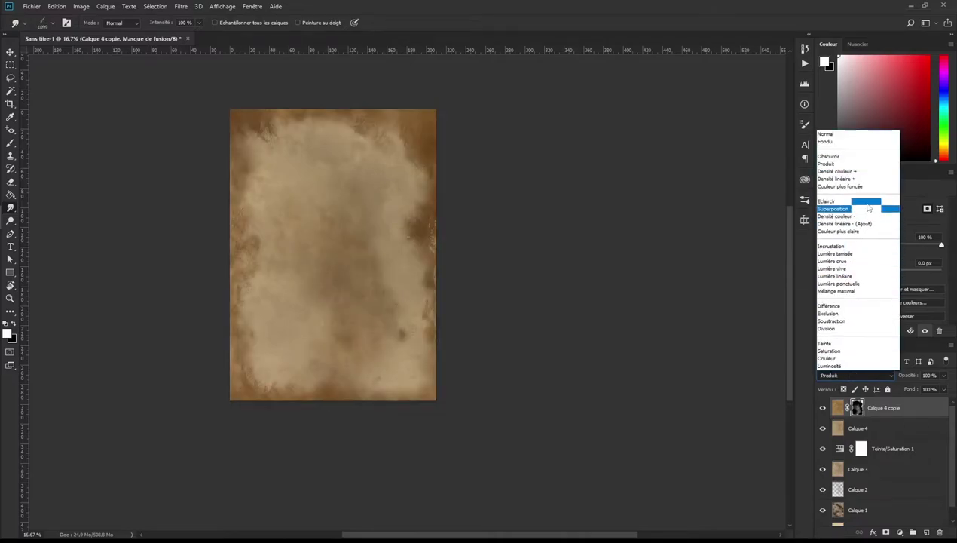
pyautogui.click(863, 184)
pyautogui.press('Up')
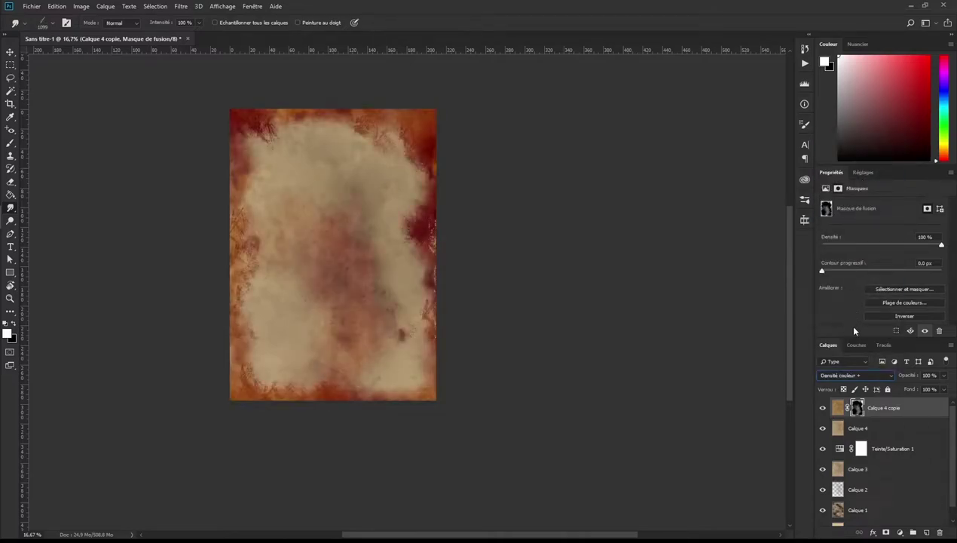
pyautogui.click(865, 379)
pyautogui.click(870, 220)
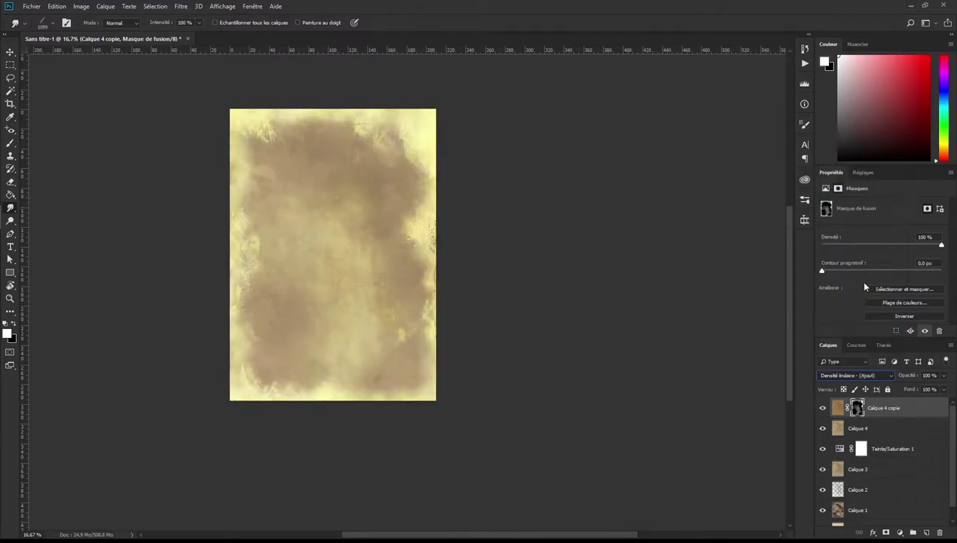
pyautogui.click(852, 376)
pyautogui.click(852, 184)
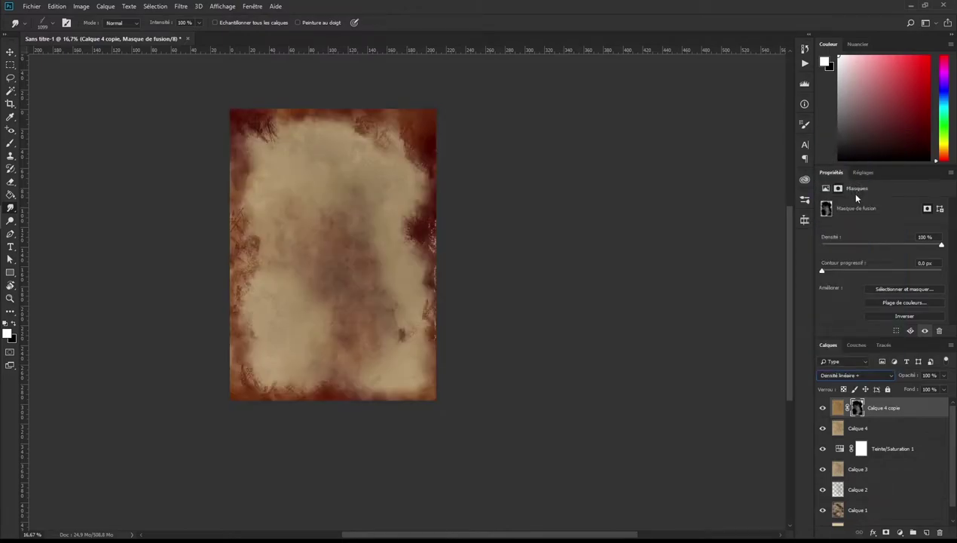
pyautogui.press('Up')
# Step: Settle Calque 4 copie on Produit blending at 57% opacity
pyautogui.moveTo(942, 383); pyautogui.dragTo(910, 388)
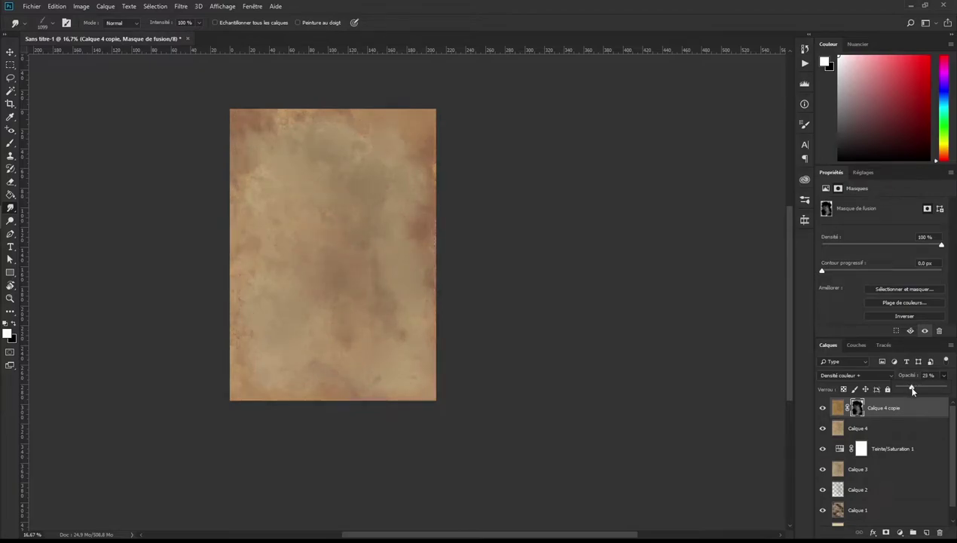
pyautogui.click(878, 376)
pyautogui.click(837, 164)
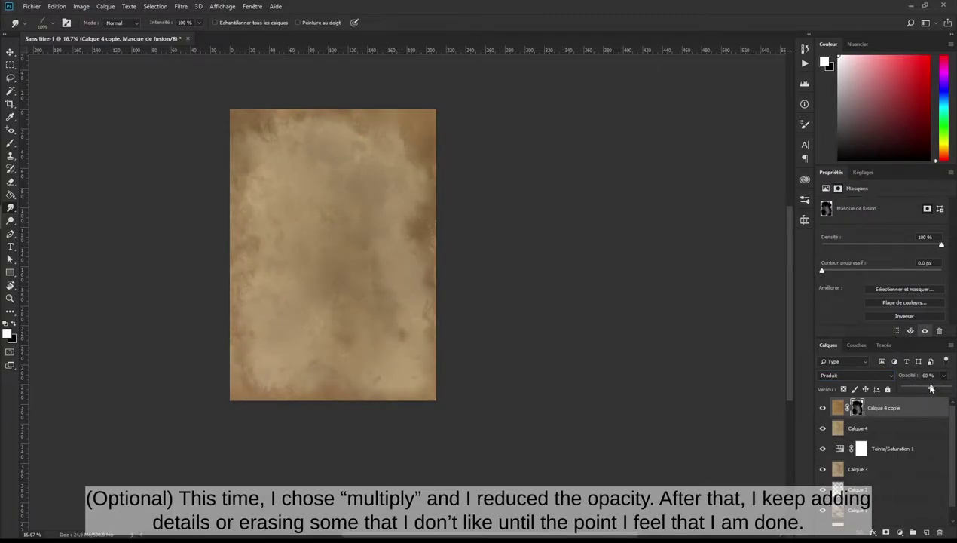
pyautogui.click(857, 409)
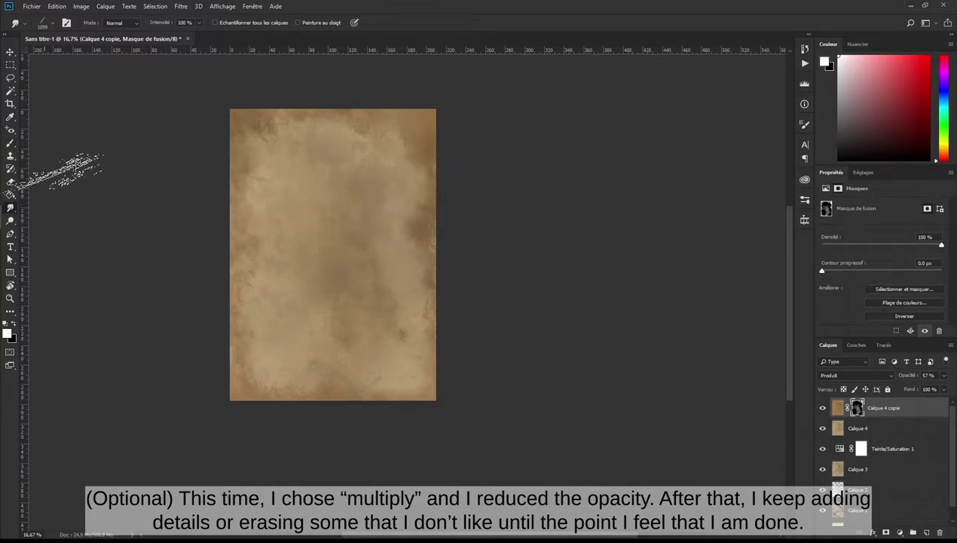
# Step: Switch to the Brush with black as the painting colour and add a new empty Calque 5
pyautogui.press('b')
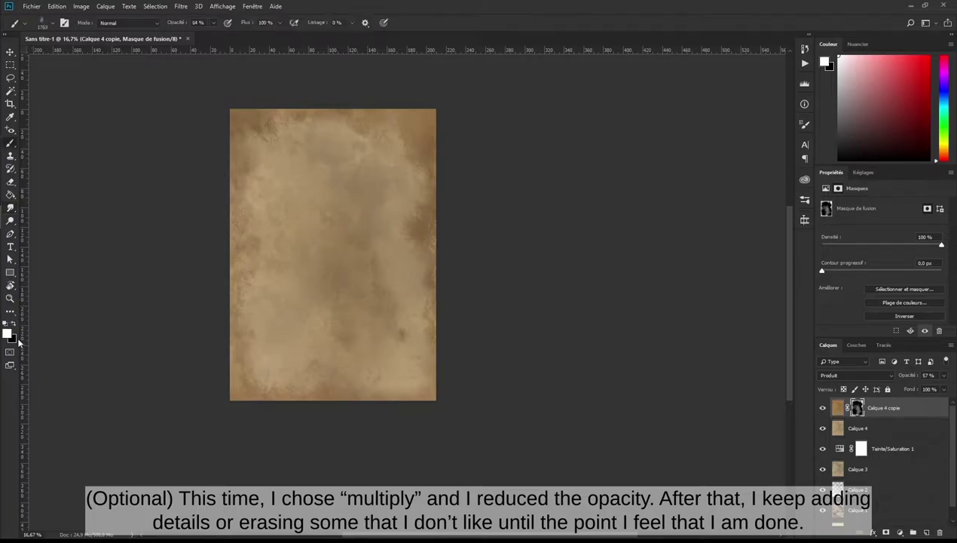
pyautogui.click(14, 323)
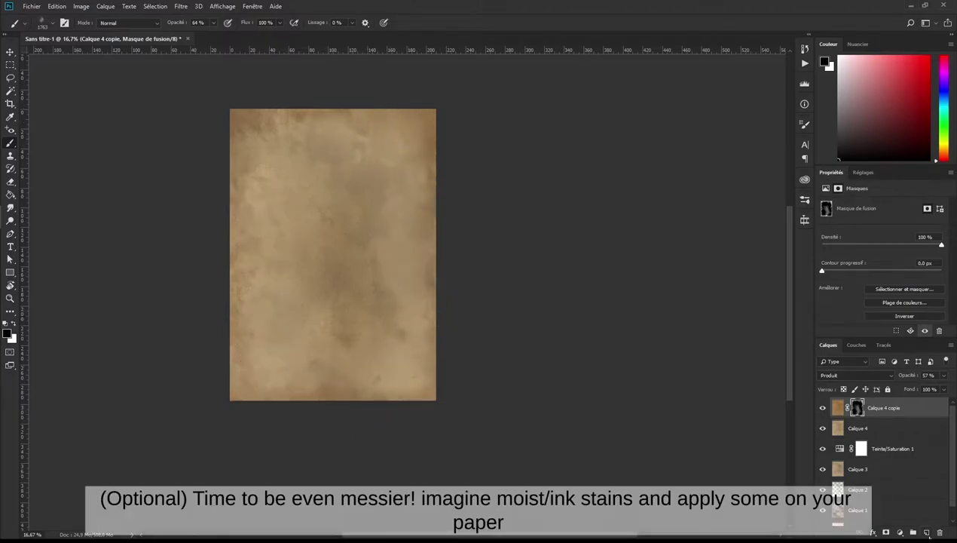
pyautogui.click(926, 533)
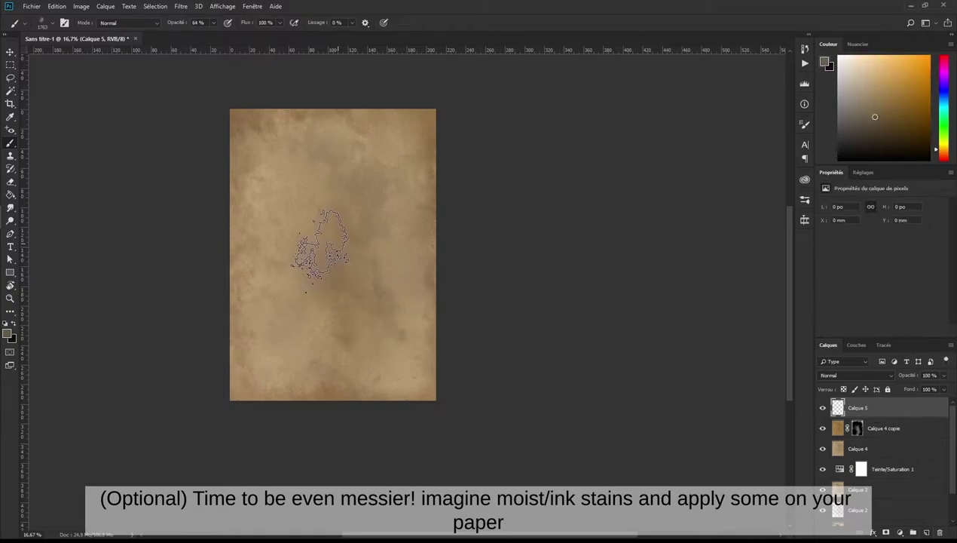
# Step: Pick a Kyle spatter pointillist brush preset and stamp dark specks on Calque 5
pyautogui.rightClick(429, 193)
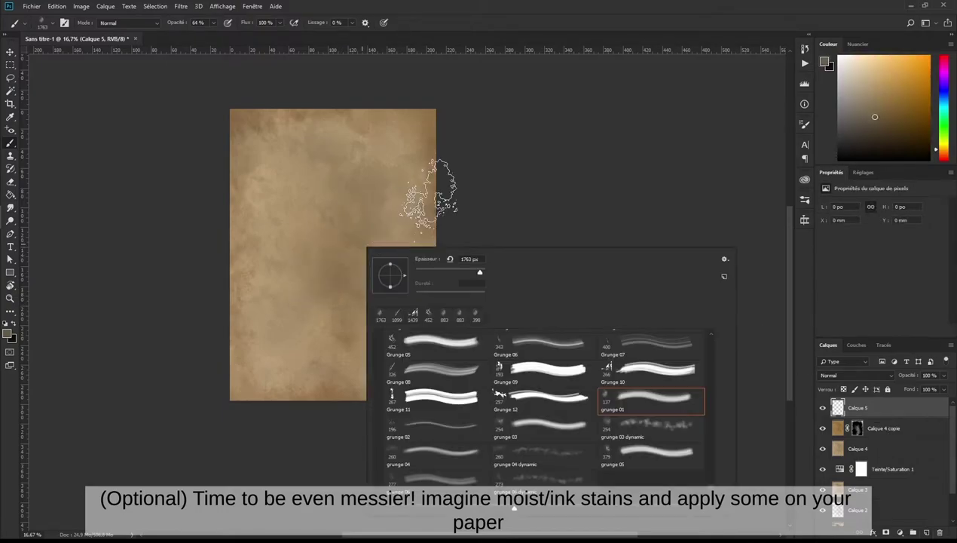
pyautogui.moveTo(713, 489); pyautogui.dragTo(708, 341)
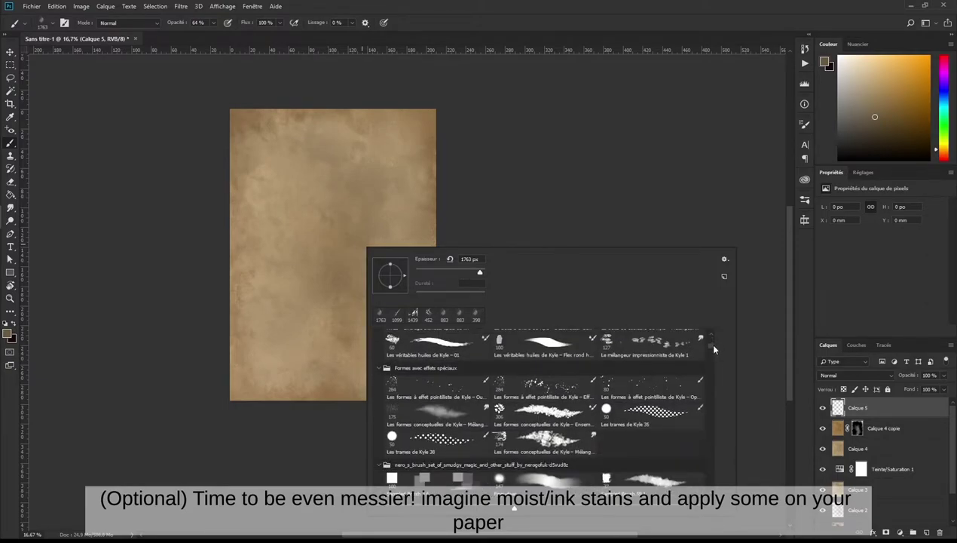
pyautogui.click(438, 386)
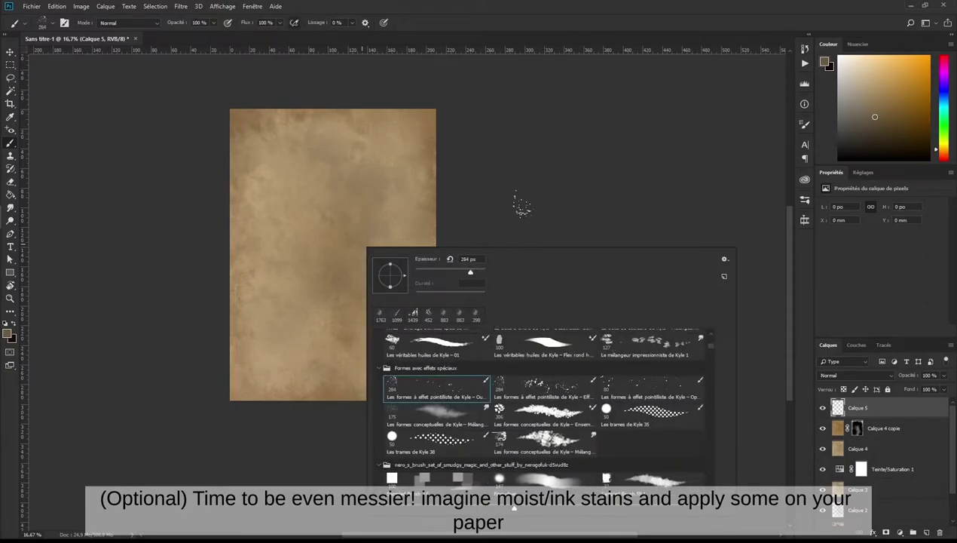
pyautogui.click(508, 223)
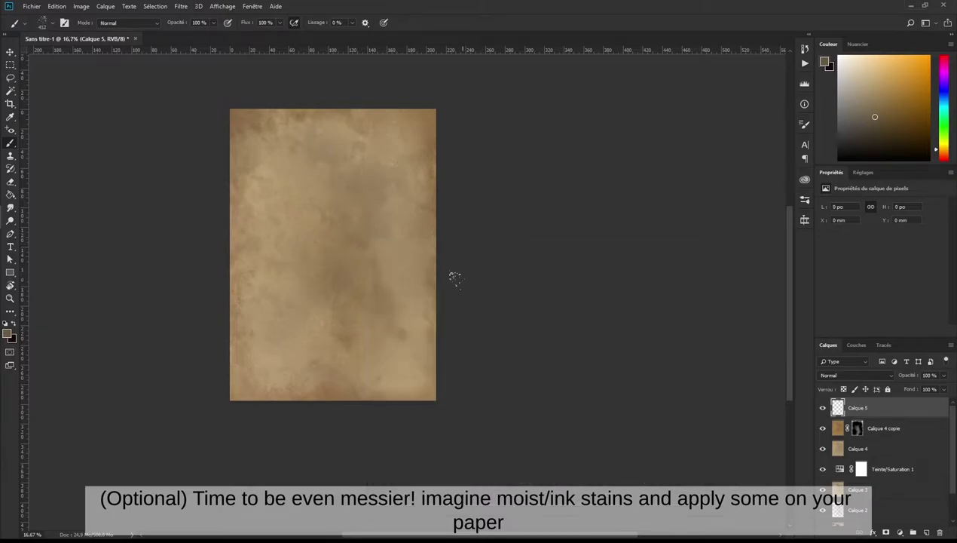
pyautogui.click(378, 329)
# Step: Choose a speckled brush tip and smudge the fresh specks on the parchment
pyautogui.rightClick(575, 285)
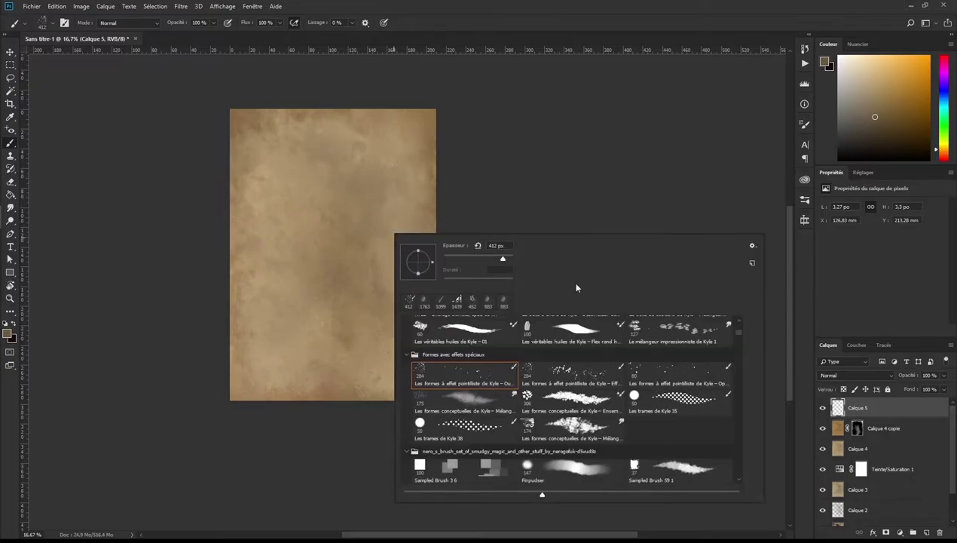
pyautogui.click(270, 132)
pyautogui.rightClick(317, 184)
pyautogui.click(498, 150)
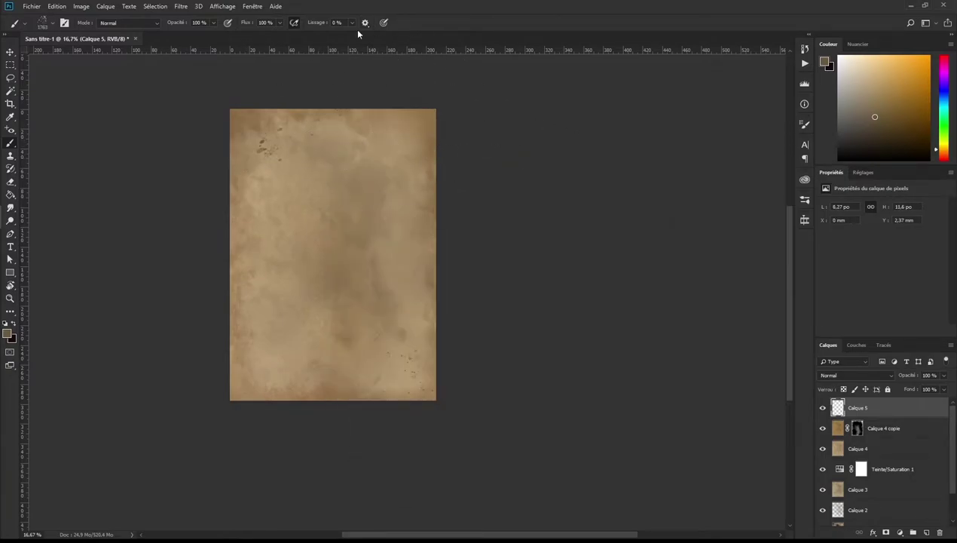
pyautogui.click(11, 207)
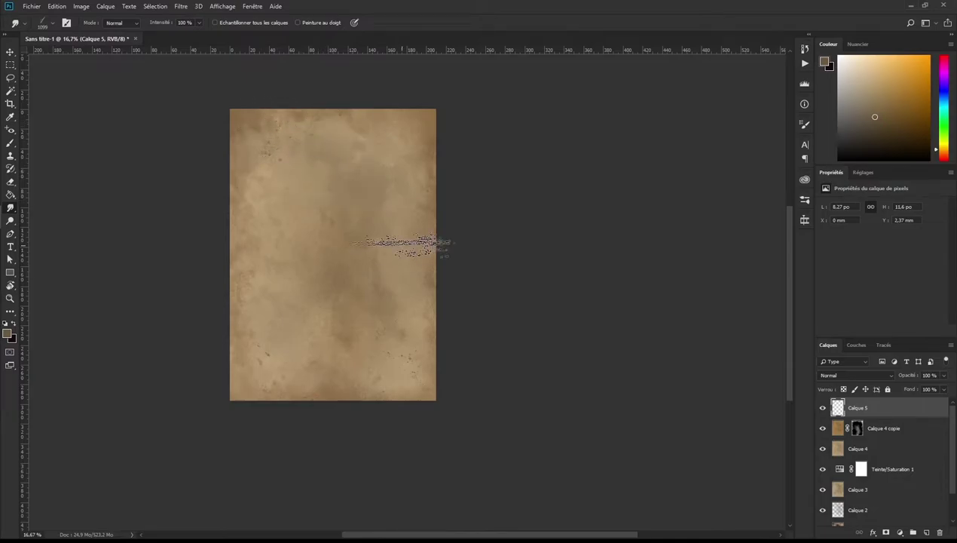
# Step: Set the brush opacity to 29% and smear the dark specks on the lower-right parchment
pyautogui.press('b')
pyautogui.rightClick(395, 244)
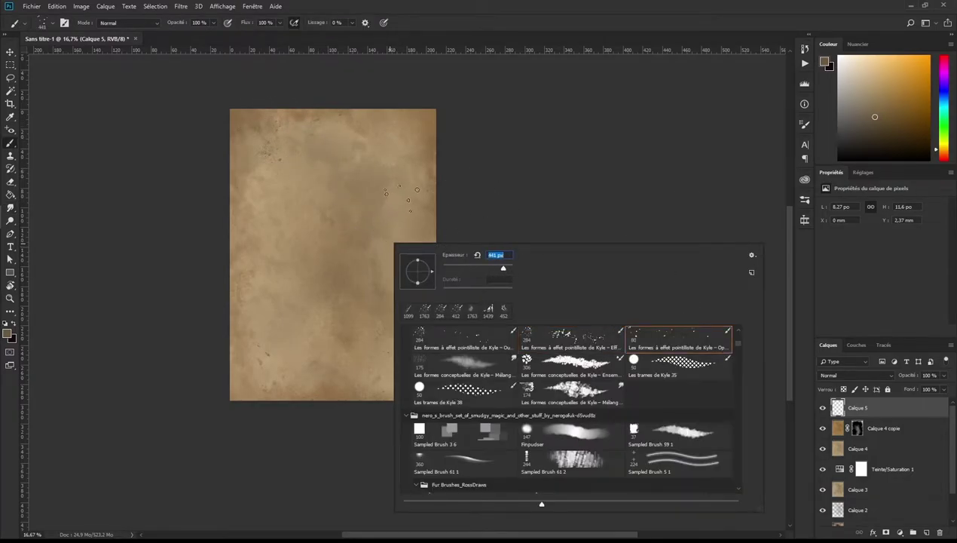
pyautogui.press('Return')
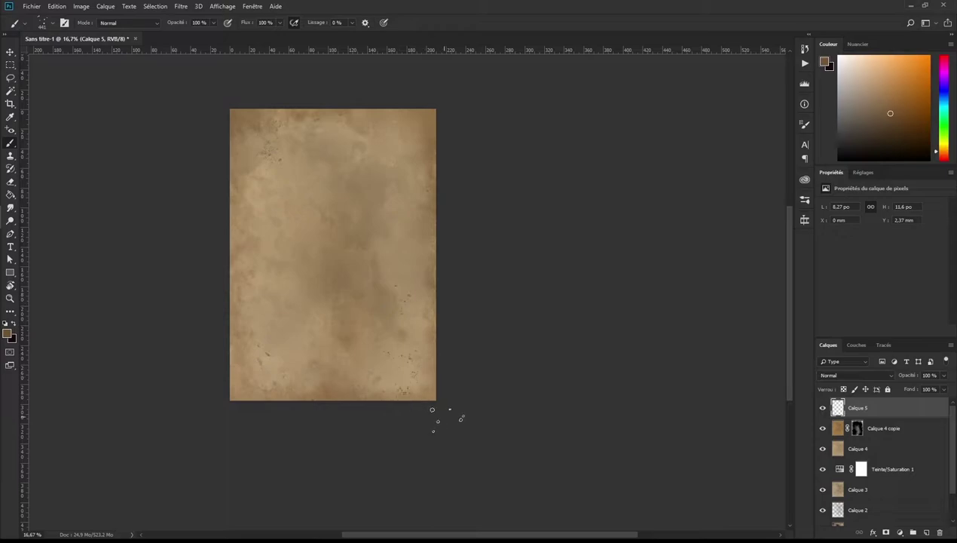
pyautogui.press('2')
pyautogui.press('9')
pyautogui.rightClick(368, 268)
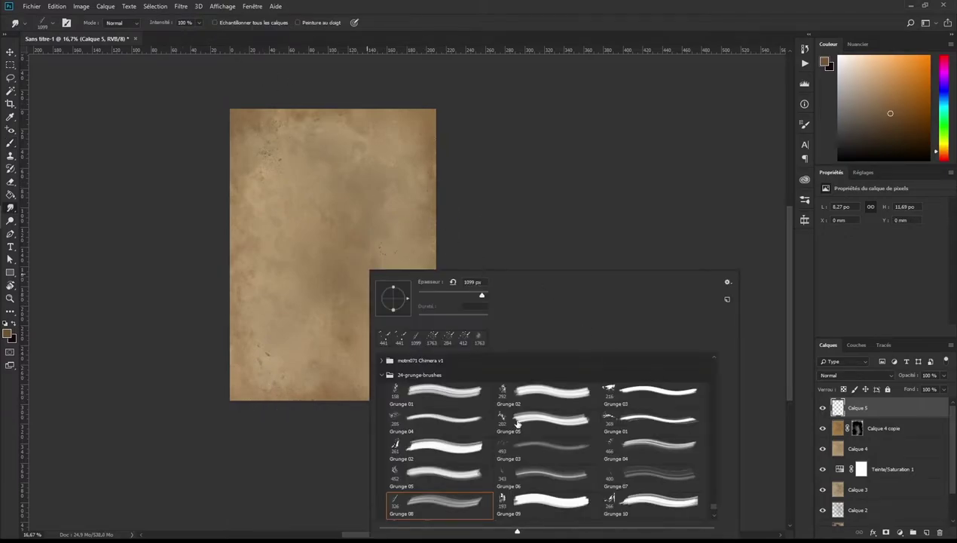
pyautogui.press('r')
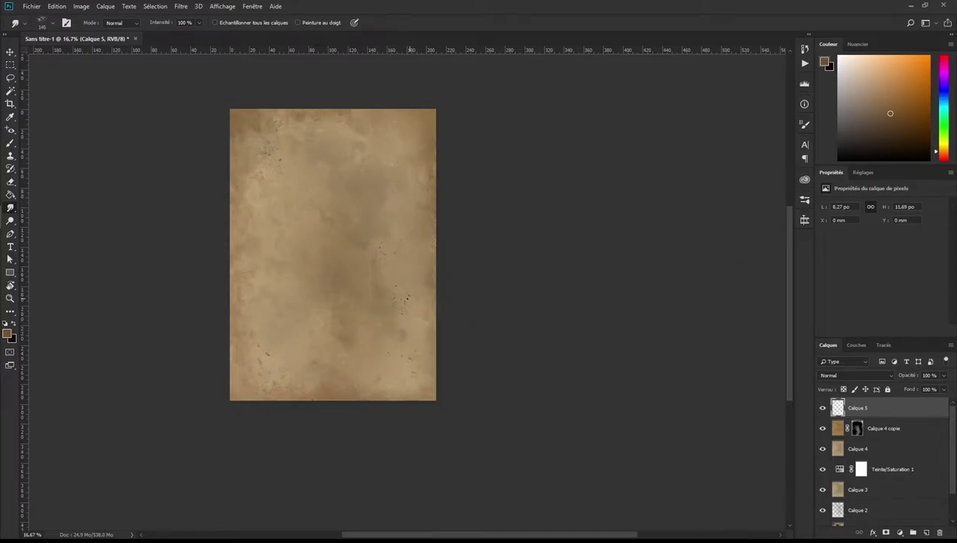
pyautogui.moveTo(404, 298); pyautogui.dragTo(409, 309)
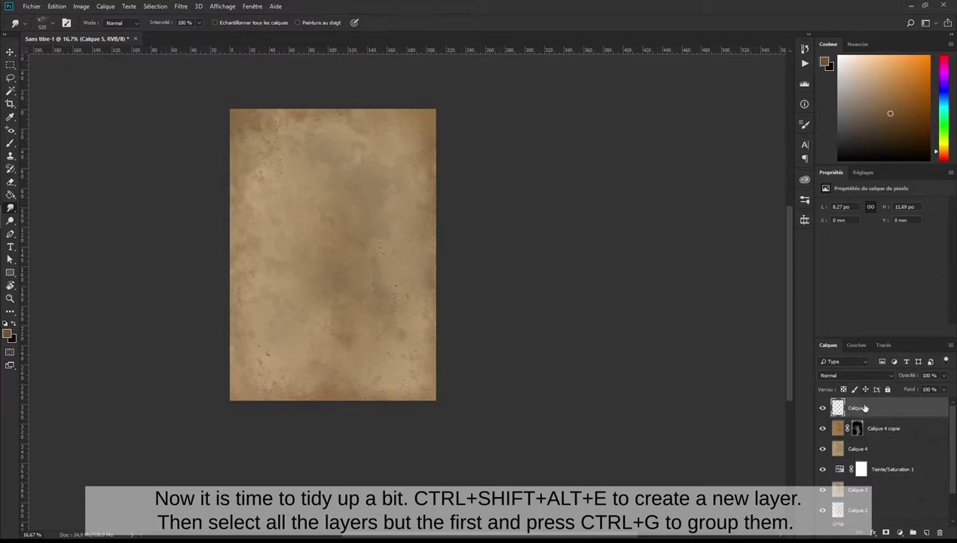
# Step: Stamp visible layers into Calque 6, group the layers down to Calque 1 into Groupe 1, and hide it
pyautogui.hotkey('ctrl', 'shift', 'alt', 'e')
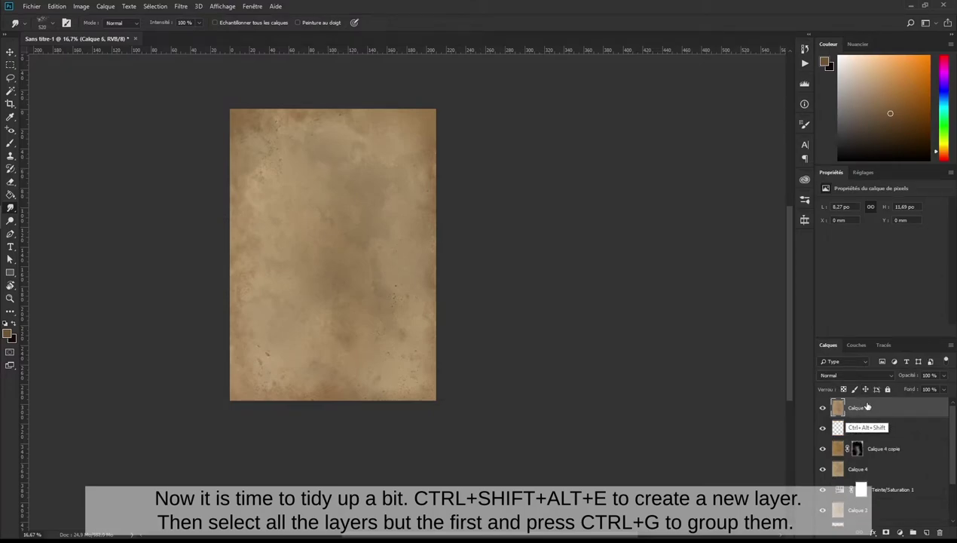
pyautogui.click(909, 428)
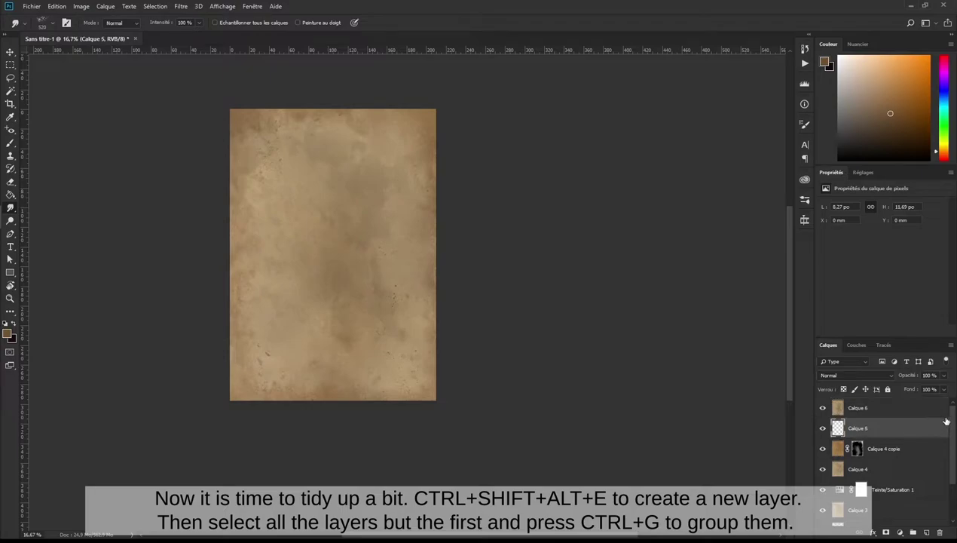
pyautogui.scroll(-3, 916, 452)
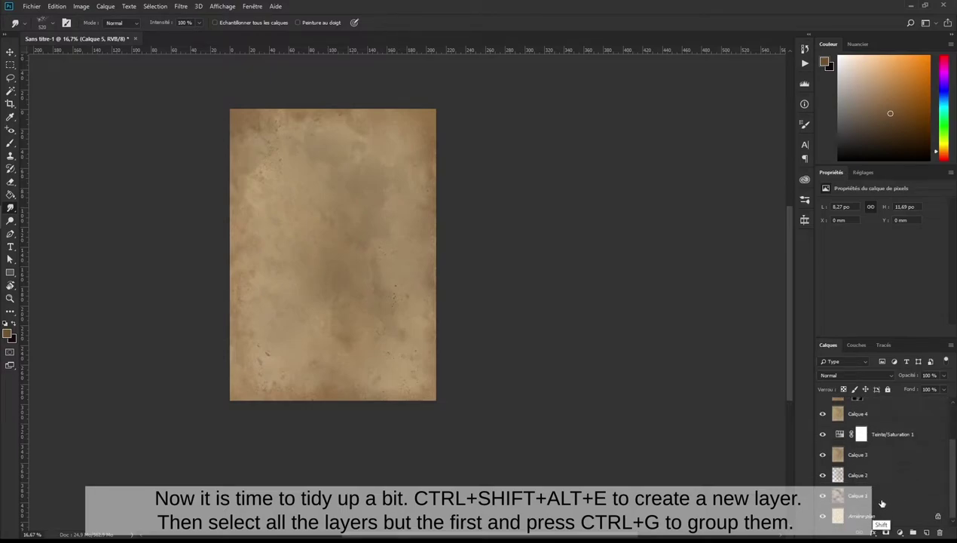
pyautogui.keyDown('shift'); pyautogui.click(883, 497); pyautogui.keyUp('shift')
pyautogui.hotkey('ctrl', 'g')
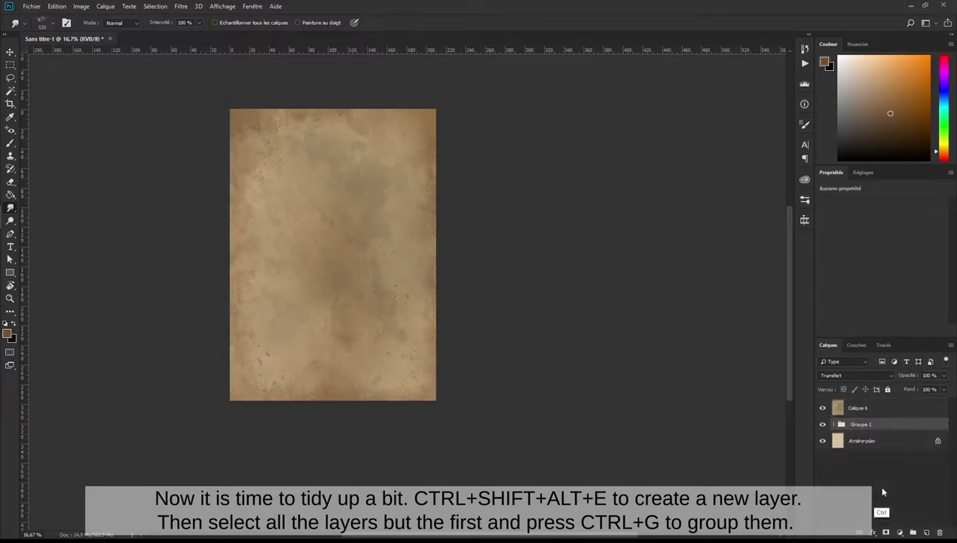
pyautogui.click(824, 424)
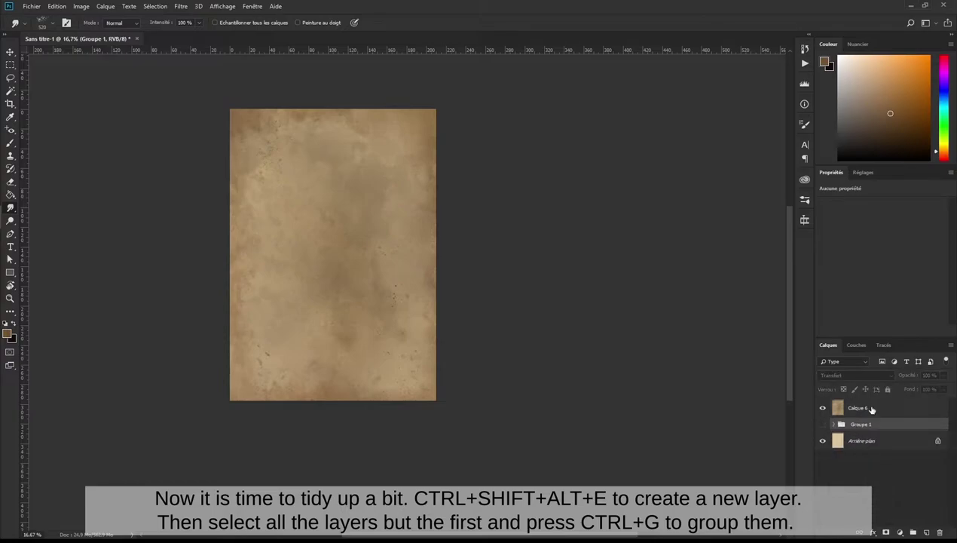
pyautogui.click(872, 408)
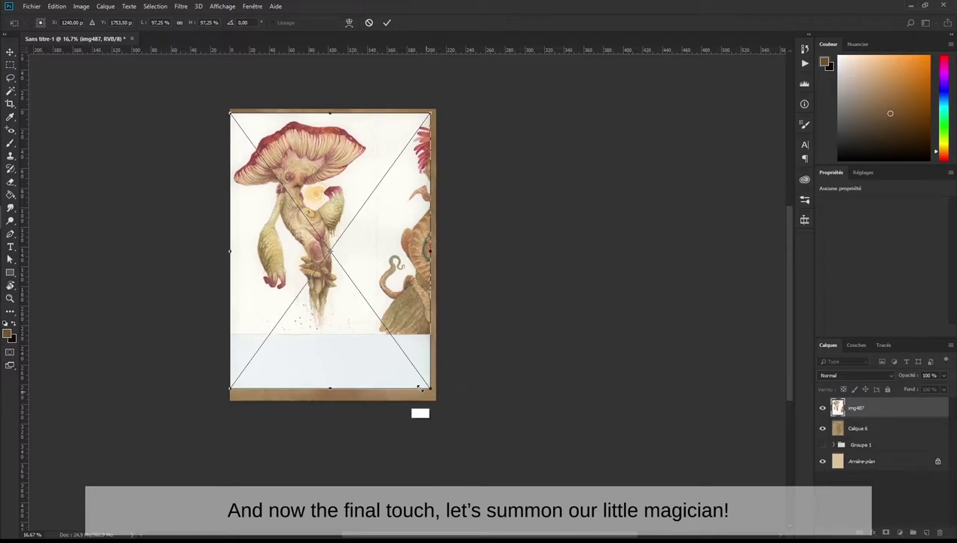
# Step: Scale img487 to about 89%, centre it on the page, and rasterize the layer
pyautogui.moveTo(434, 393); pyautogui.dragTo(401, 365)
pyautogui.moveTo(365, 302); pyautogui.dragTo(372, 315)
pyautogui.moveTo(377, 319); pyautogui.dragTo(375, 313)
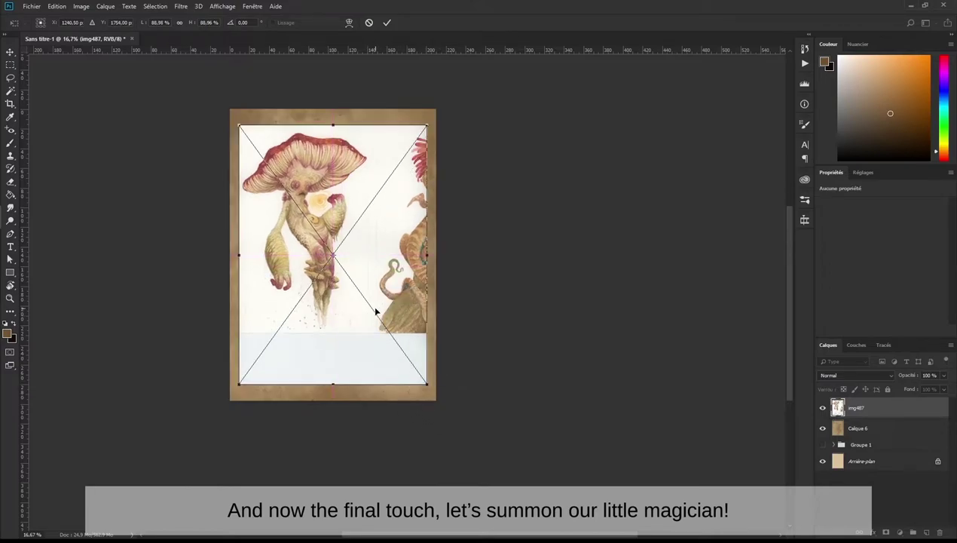
pyautogui.press('Return')
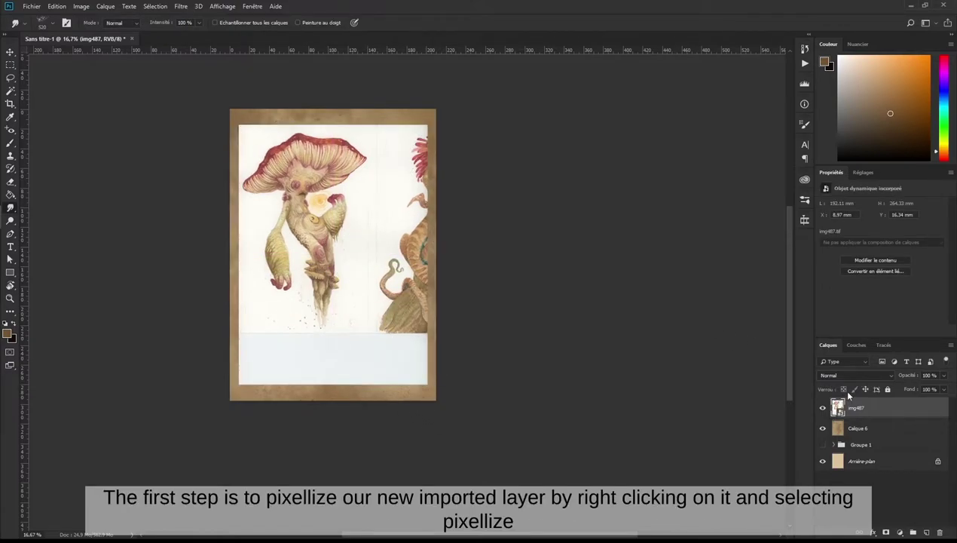
pyautogui.rightClick(849, 409)
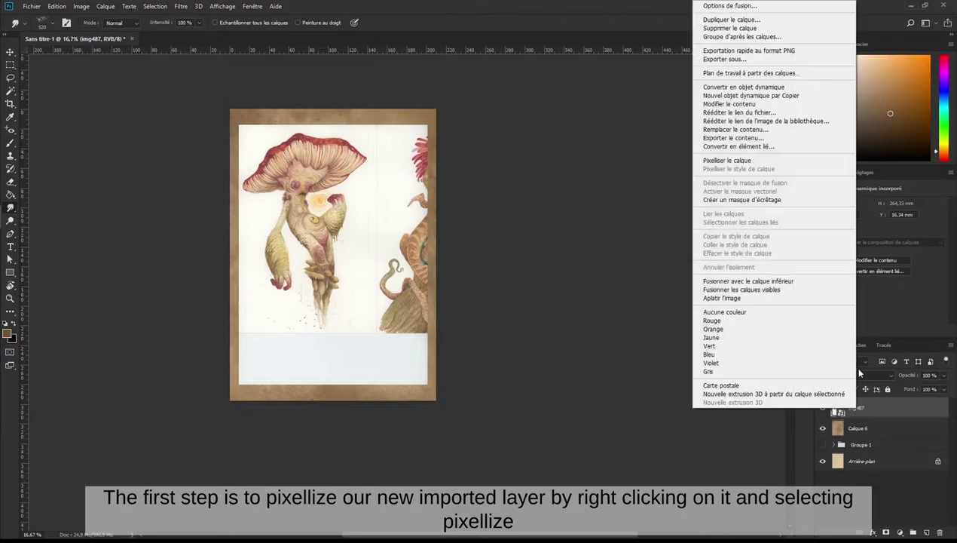
pyautogui.click(735, 161)
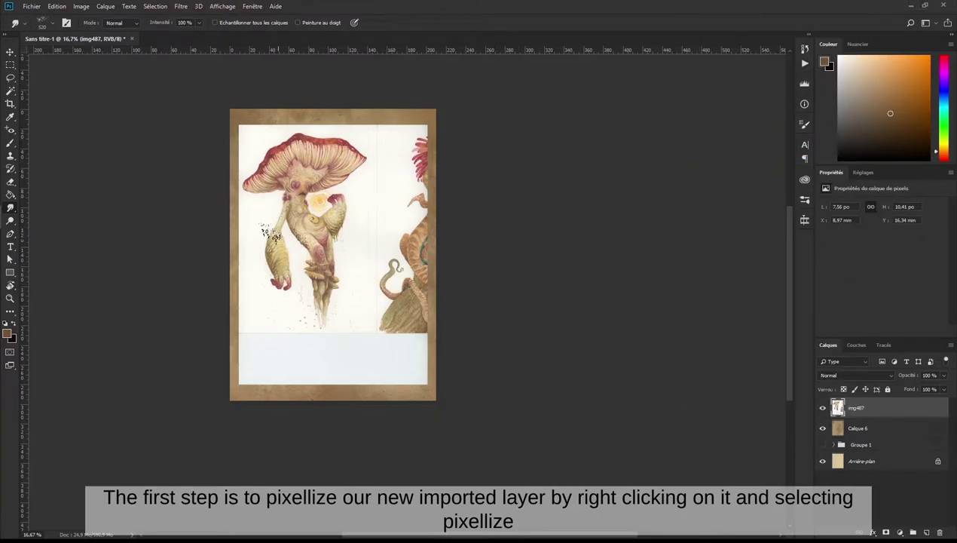
# Step: Select the right, top, left and bottom scan strips around the creature and delete them
pyautogui.click(11, 67)
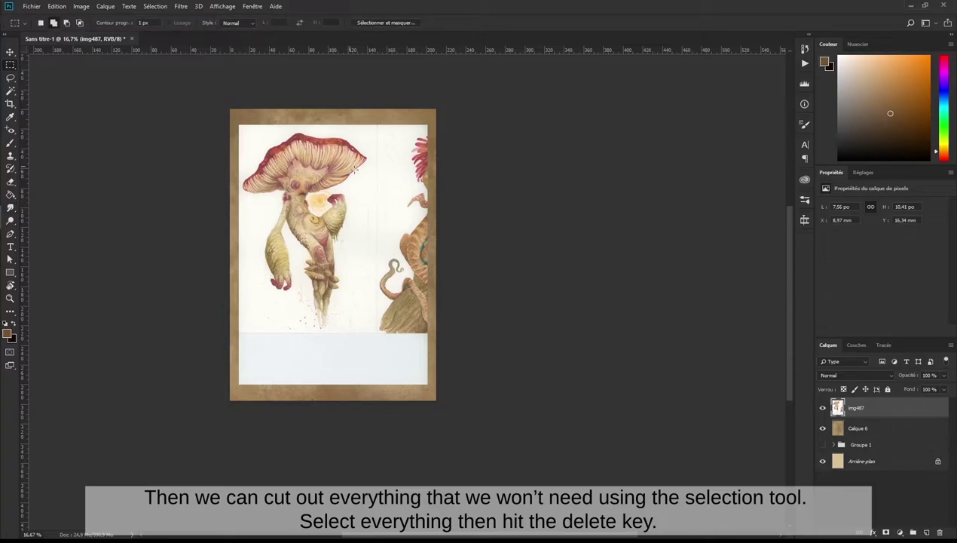
pyautogui.moveTo(482, 413); pyautogui.dragTo(373, 109)
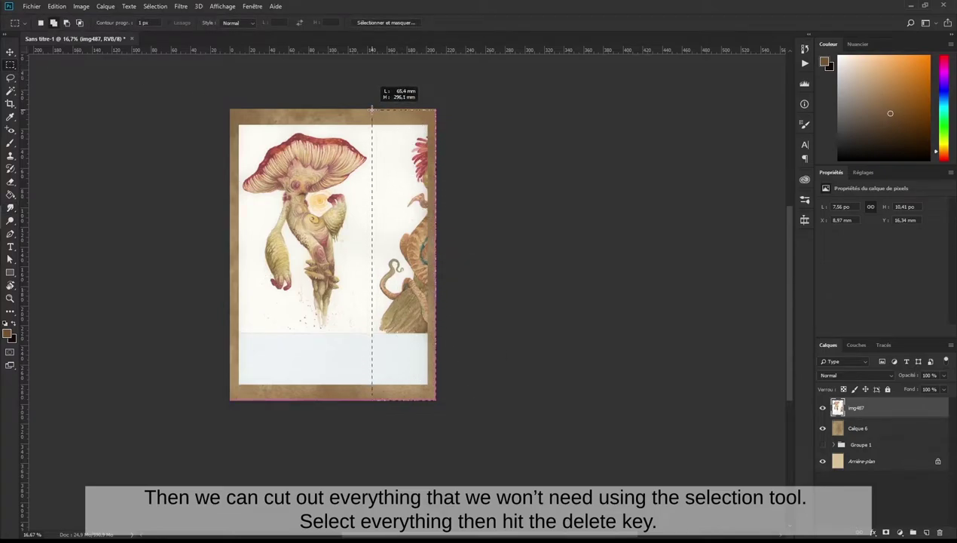
pyautogui.moveTo(228, 105); pyautogui.dragTo(455, 128)
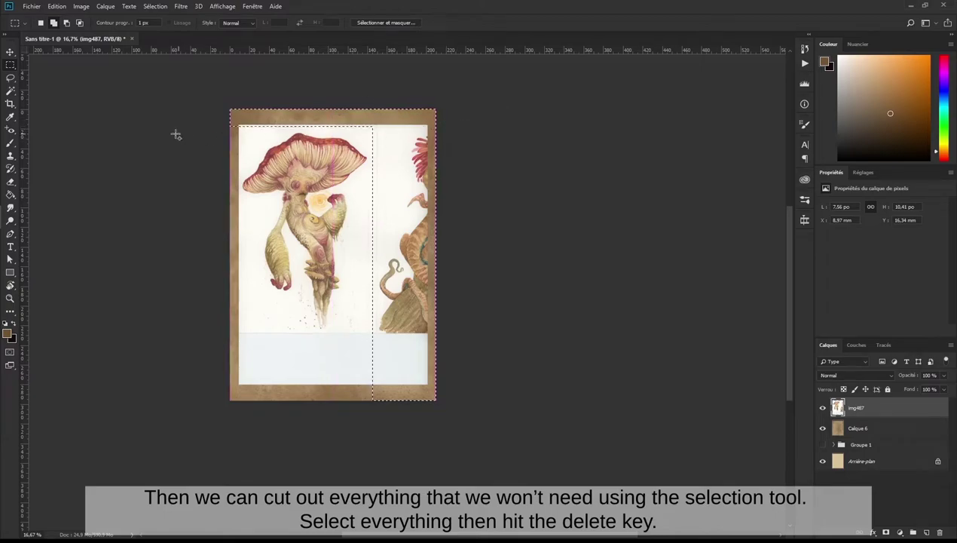
pyautogui.moveTo(236, 121); pyautogui.dragTo(240, 422)
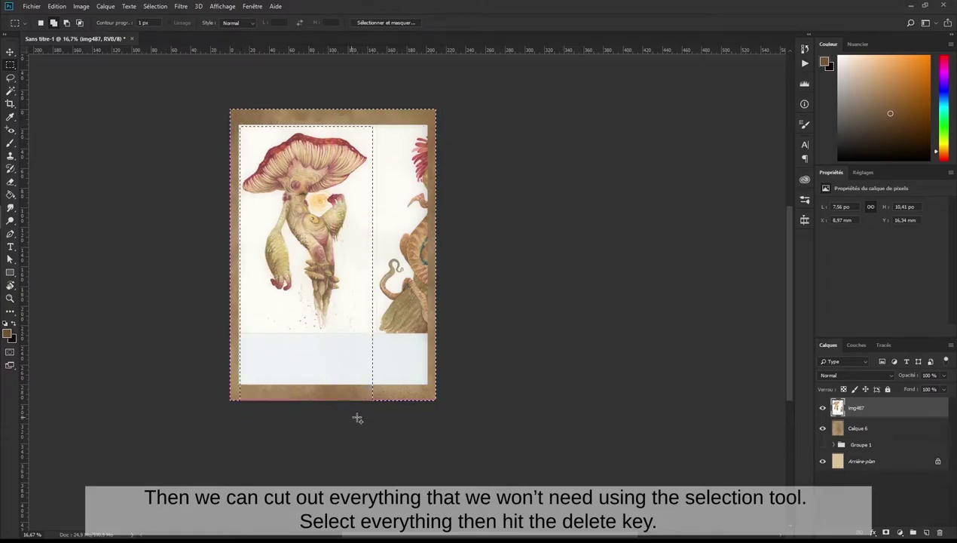
pyautogui.moveTo(441, 407); pyautogui.dragTo(207, 333)
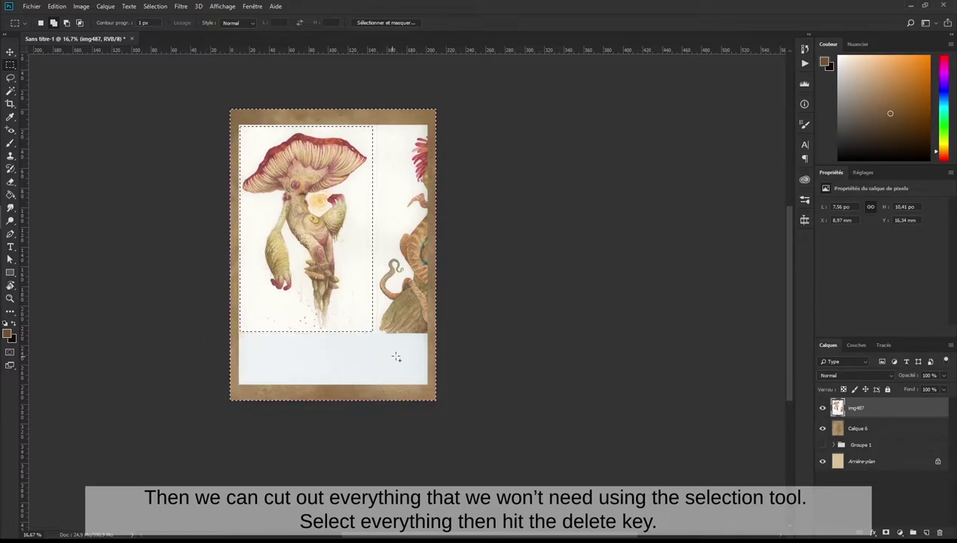
pyautogui.press('Delete')
pyautogui.hotkey('ctrl', 'd')
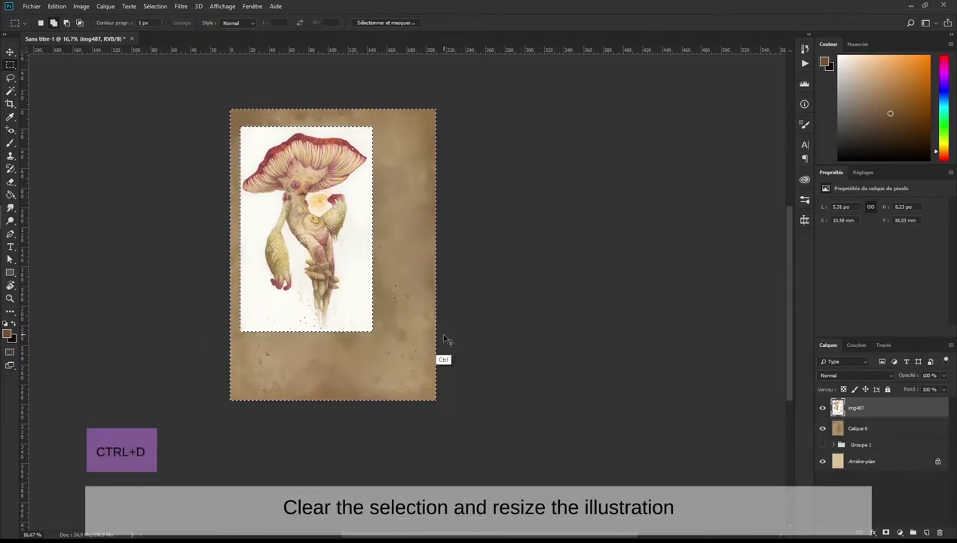
# Step: Enlarge the mushroom panel proportionally to about 131% and centre it on the parchment
pyautogui.hotkey('ctrl', 'd')
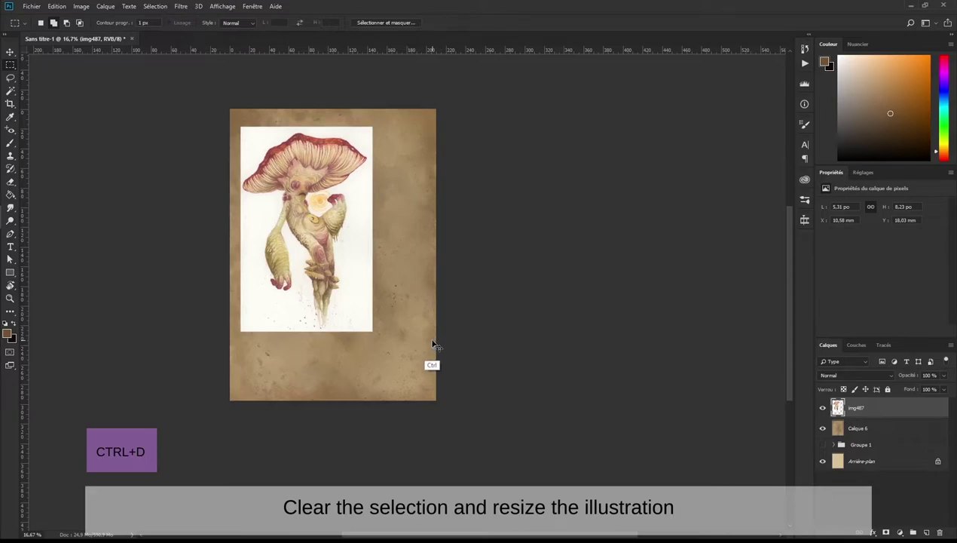
pyautogui.hotkey('ctrl', 't')
pyautogui.moveTo(370, 330); pyautogui.dragTo(414, 390)
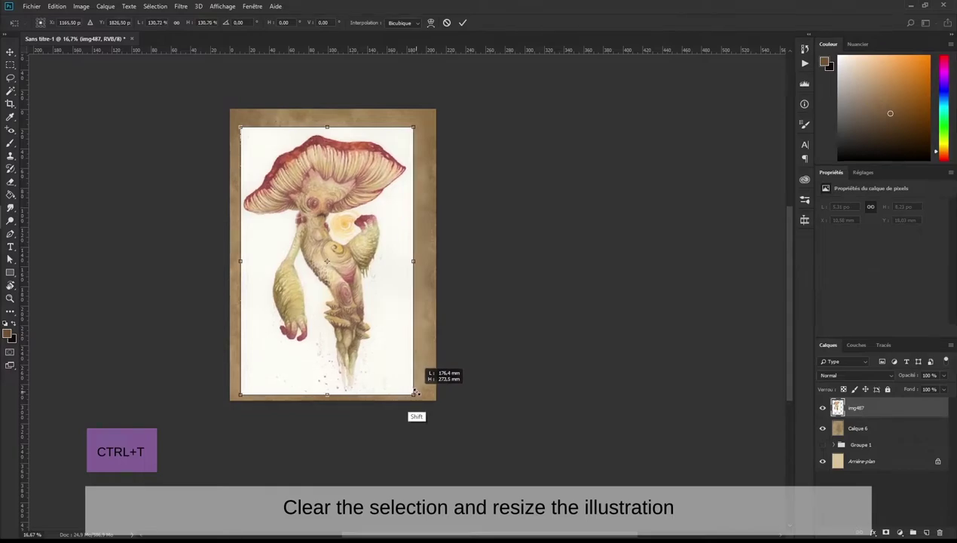
pyautogui.moveTo(377, 333); pyautogui.dragTo(383, 330)
pyautogui.press('Return')
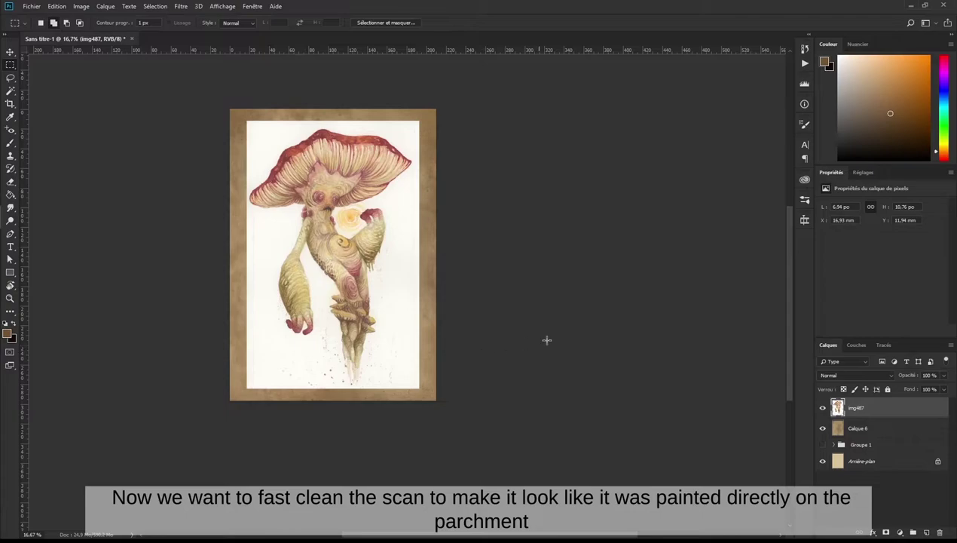
pyautogui.click(855, 373)
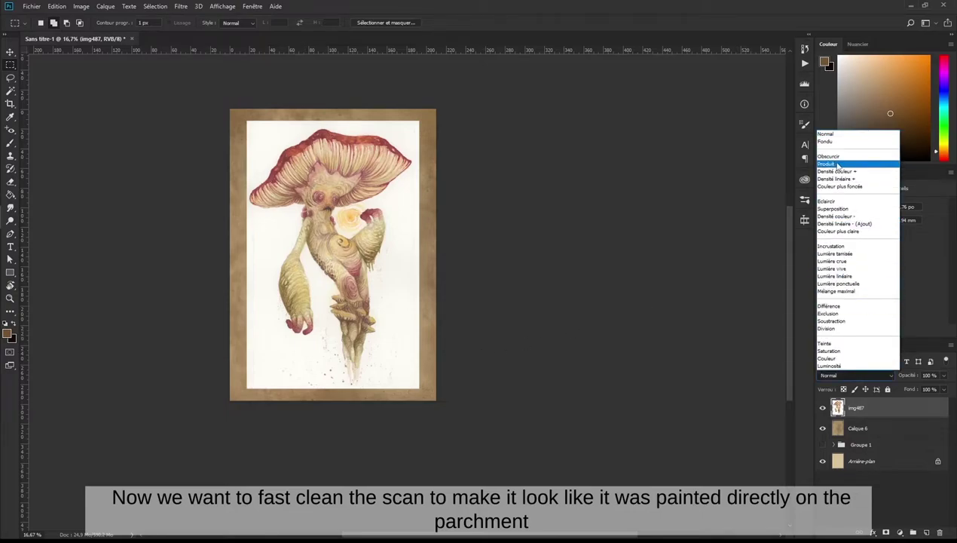
# Step: Try Produit on the illustration layer, then set its blend mode back to Normal
pyautogui.click(836, 162)
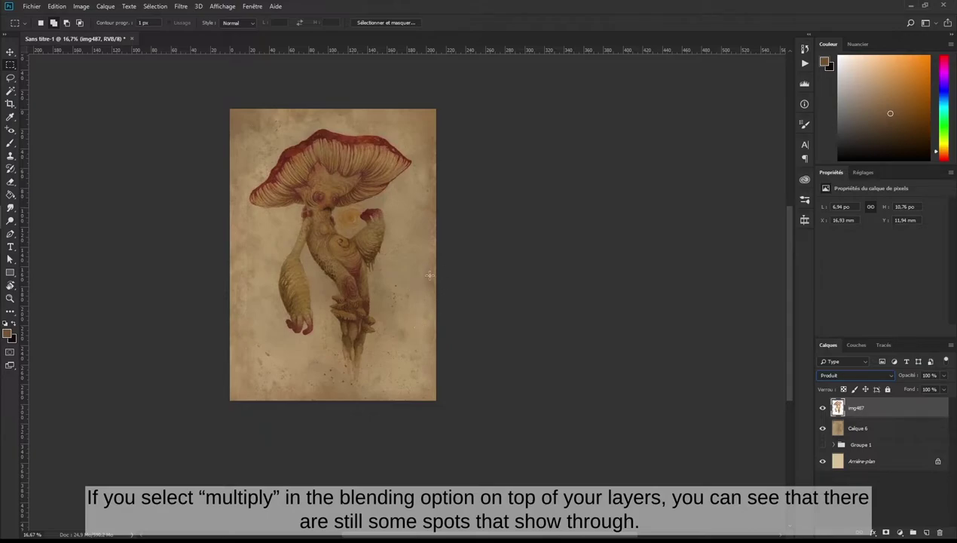
pyautogui.click(848, 375)
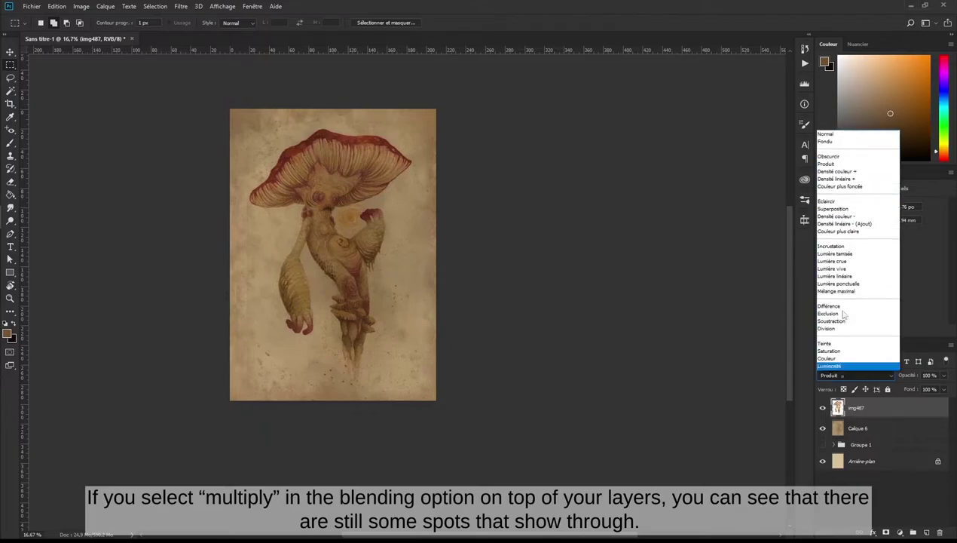
pyautogui.click(829, 134)
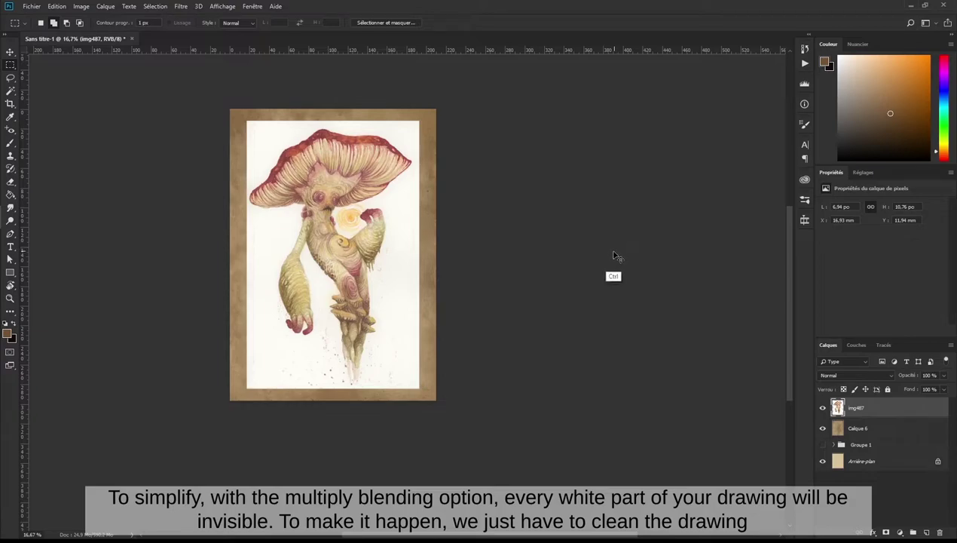
pyautogui.press('i')
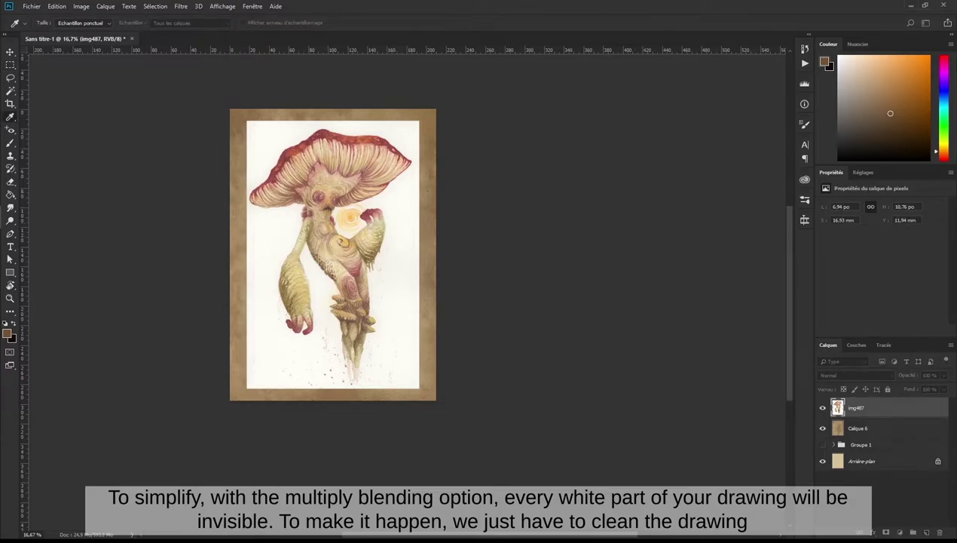
# Step: Apply a Curves adjustment using the off-white paper background as the white point
pyautogui.hotkey('ctrl', 'm')
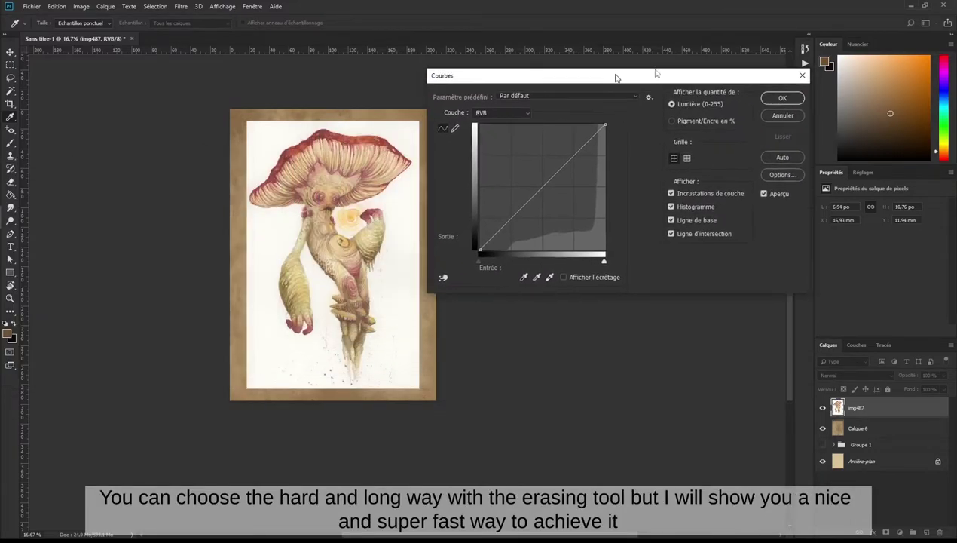
pyautogui.moveTo(616, 77); pyautogui.dragTo(637, 93)
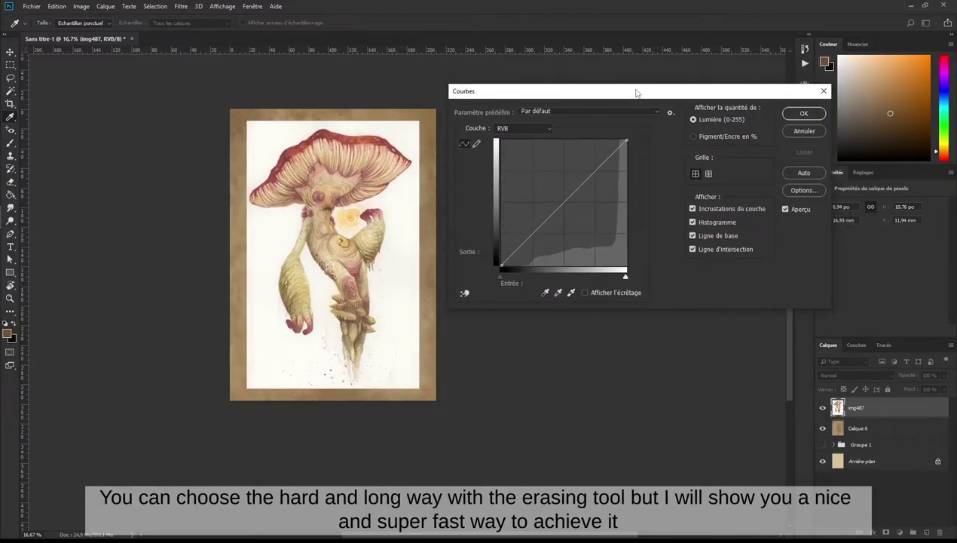
pyautogui.click(803, 131)
pyautogui.press('m')
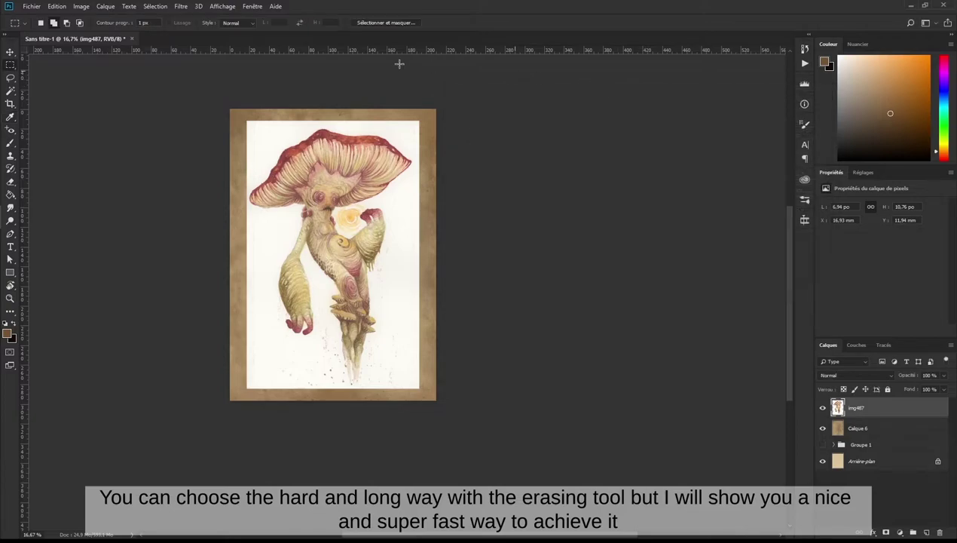
pyautogui.click(81, 7)
pyautogui.moveTo(121, 32)
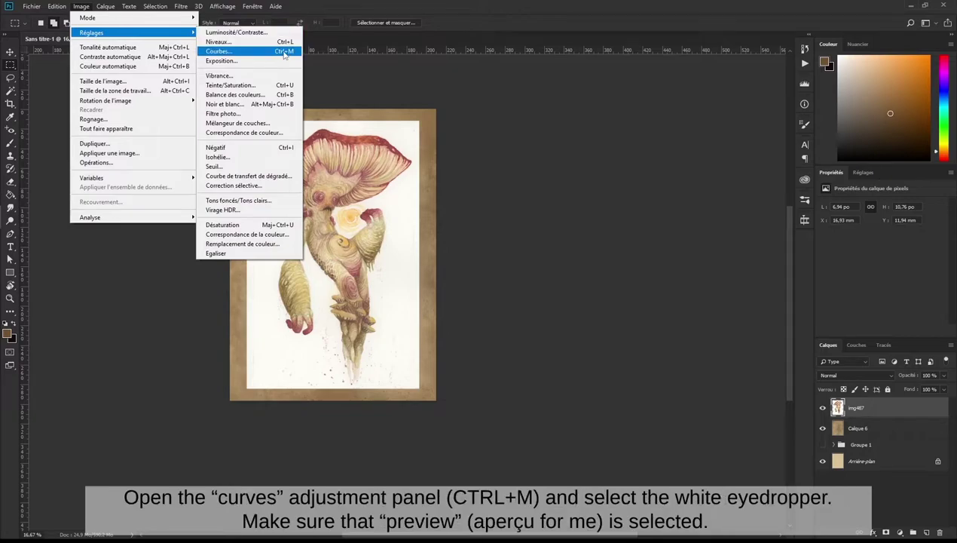
pyautogui.click(285, 51)
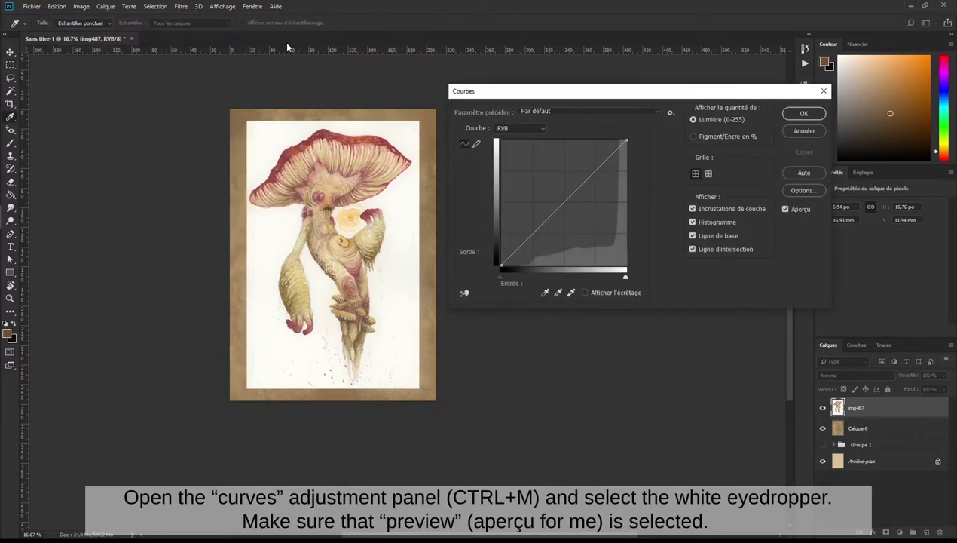
pyautogui.click(571, 292)
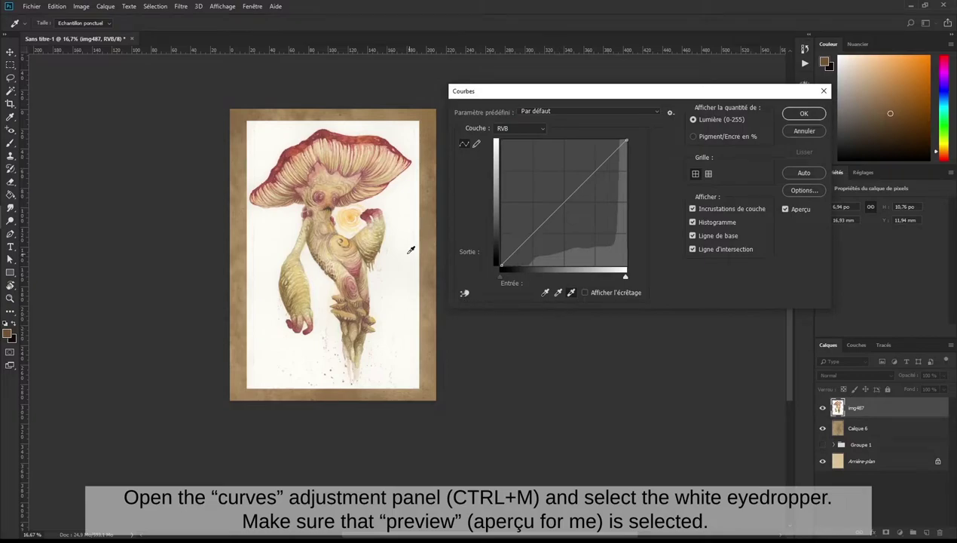
pyautogui.click(258, 173)
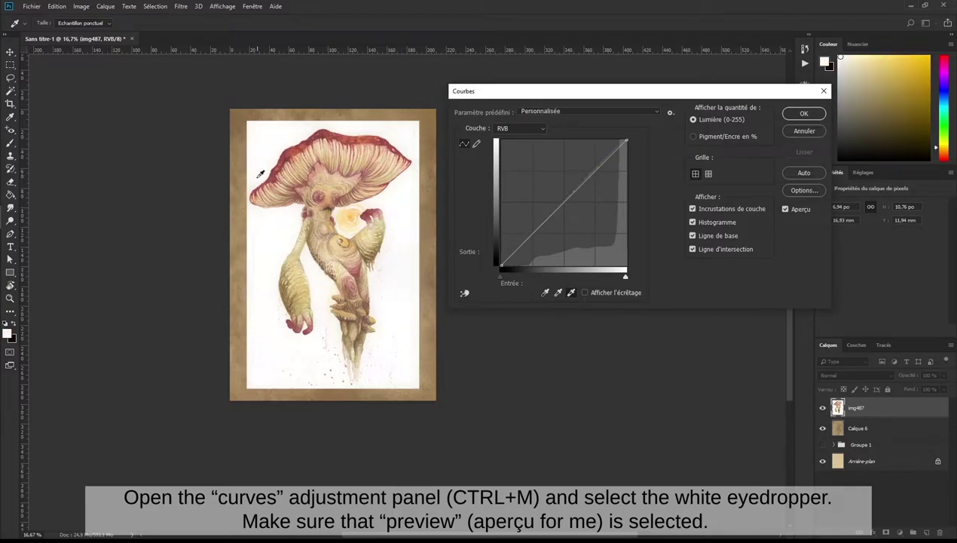
pyautogui.click(253, 181)
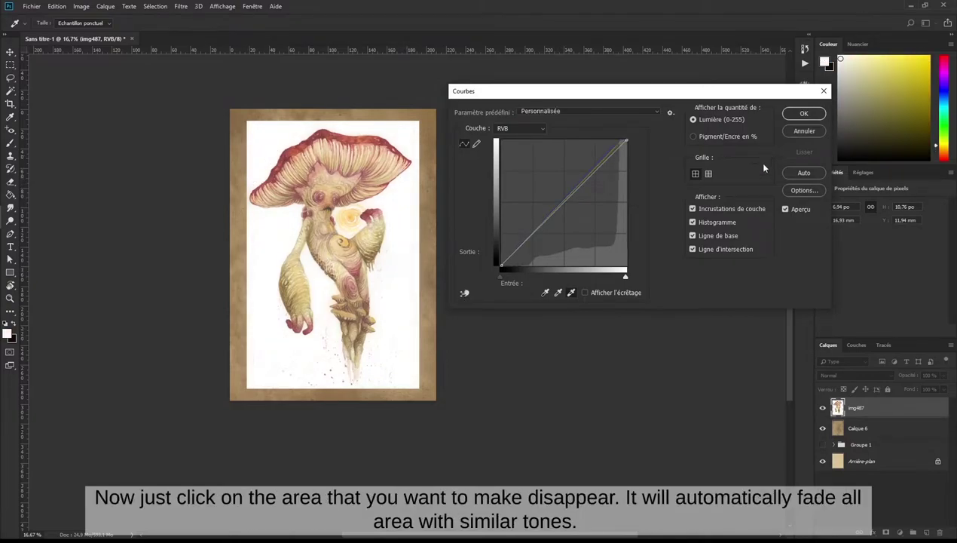
pyautogui.click(803, 114)
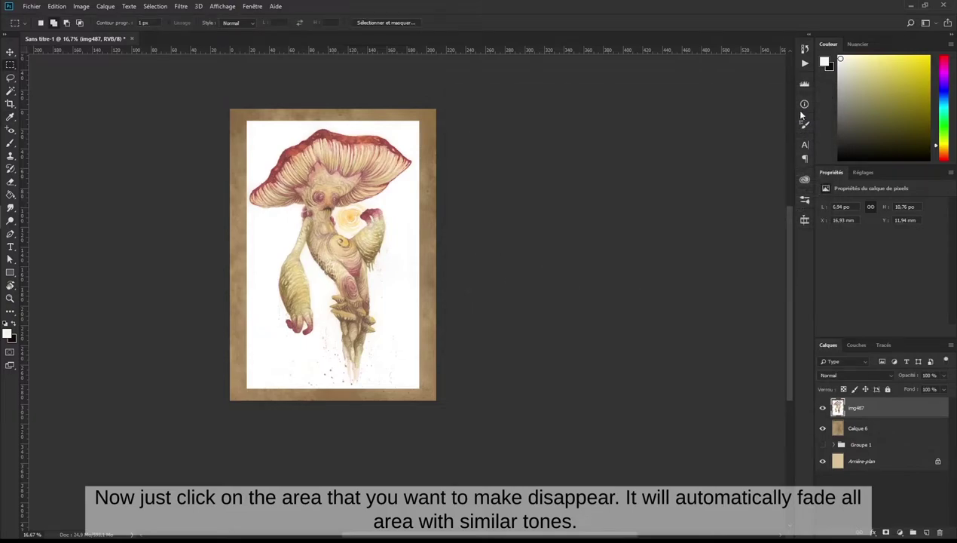
# Step: Set the img487 layer to Produit and zoom to 50% on the figure's lower body
pyautogui.click(870, 375)
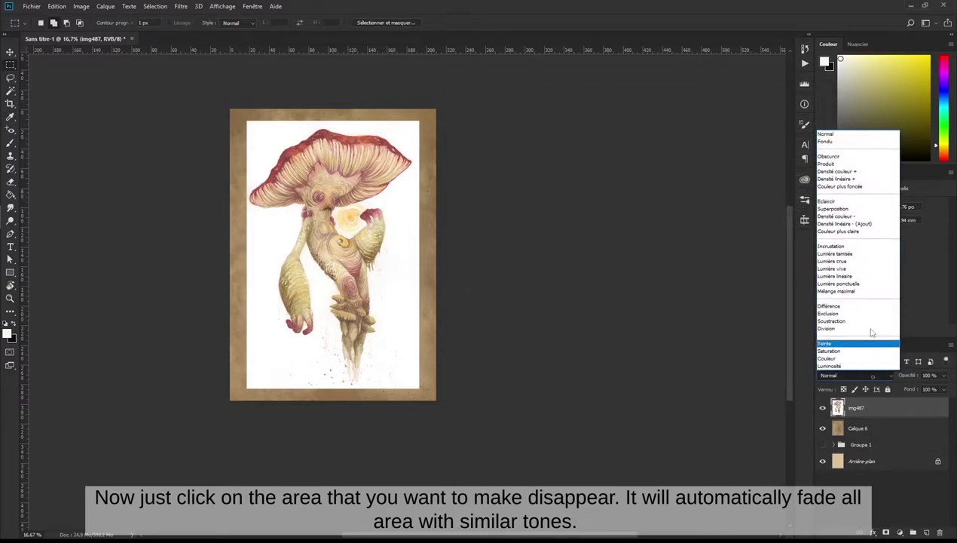
pyautogui.click(841, 172)
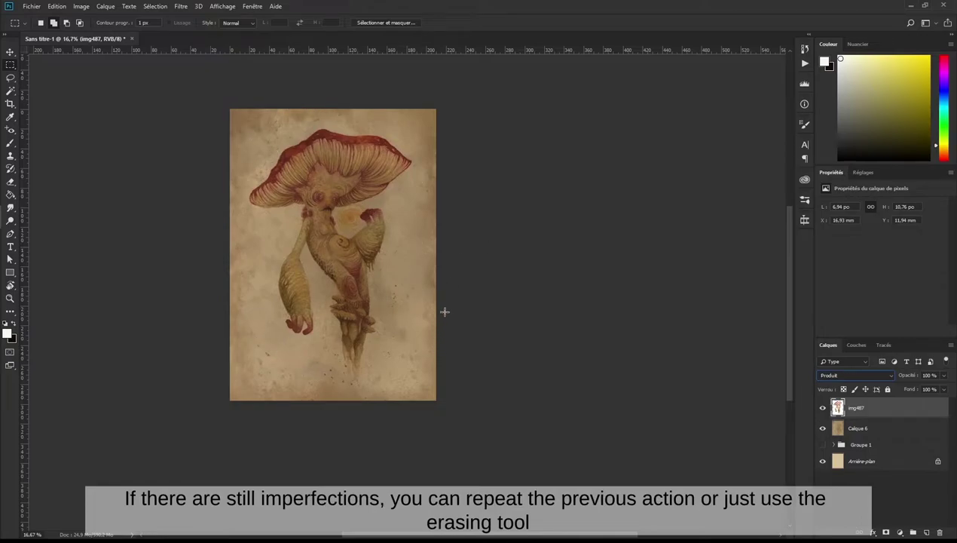
pyautogui.hotkey('ctrl', '+')
pyautogui.hotkey('ctrl', '+')
pyautogui.hotkey('ctrl', '+')
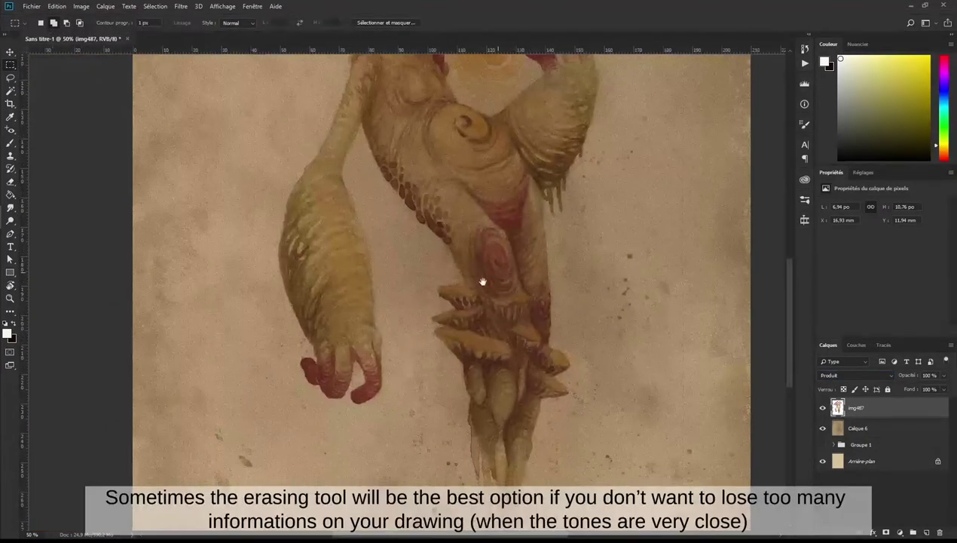
pyautogui.moveTo(485, 278); pyautogui.dragTo(422, 294)
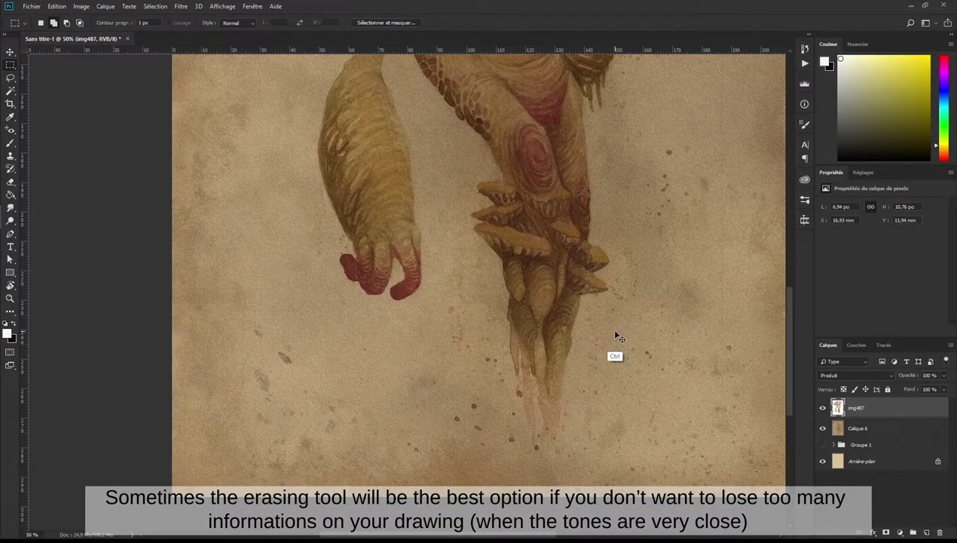
# Step: Open Curves again and sample the background stains near the lower body as white point
pyautogui.hotkey('ctrl', 'm')
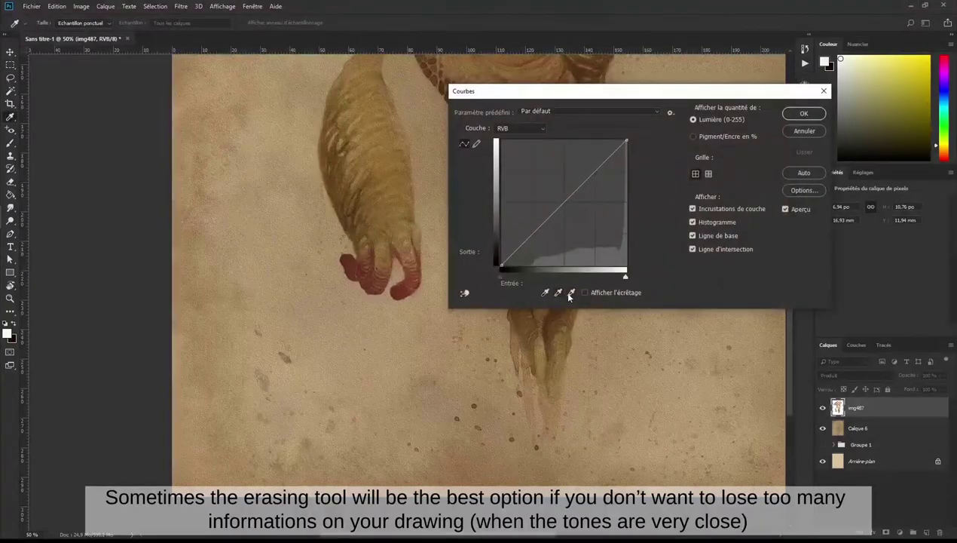
pyautogui.click(571, 294)
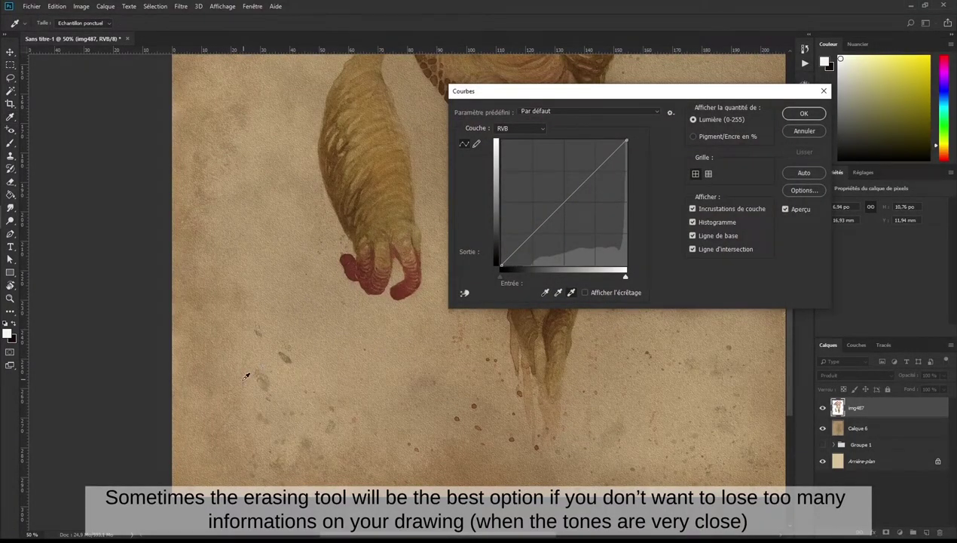
pyautogui.click(246, 379)
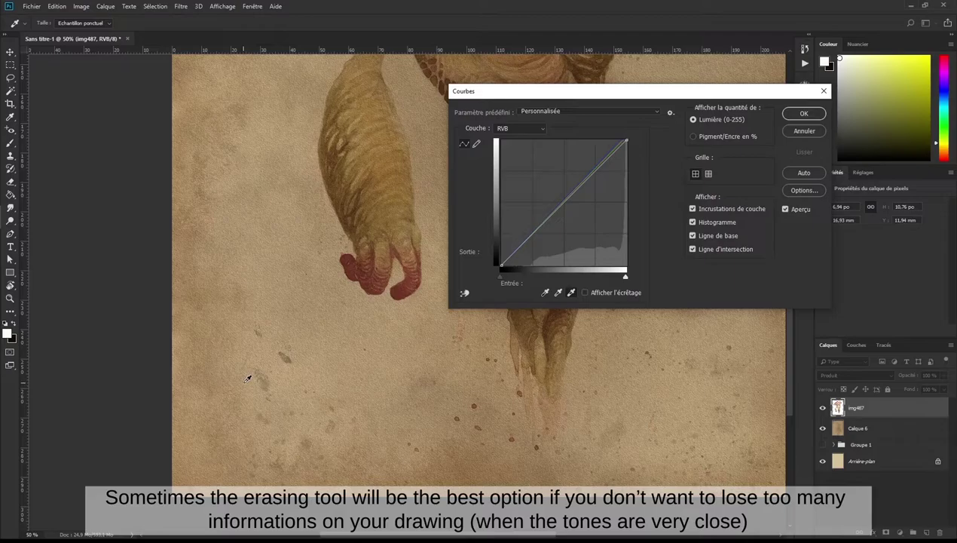
pyautogui.click(246, 379)
pyautogui.click(247, 380)
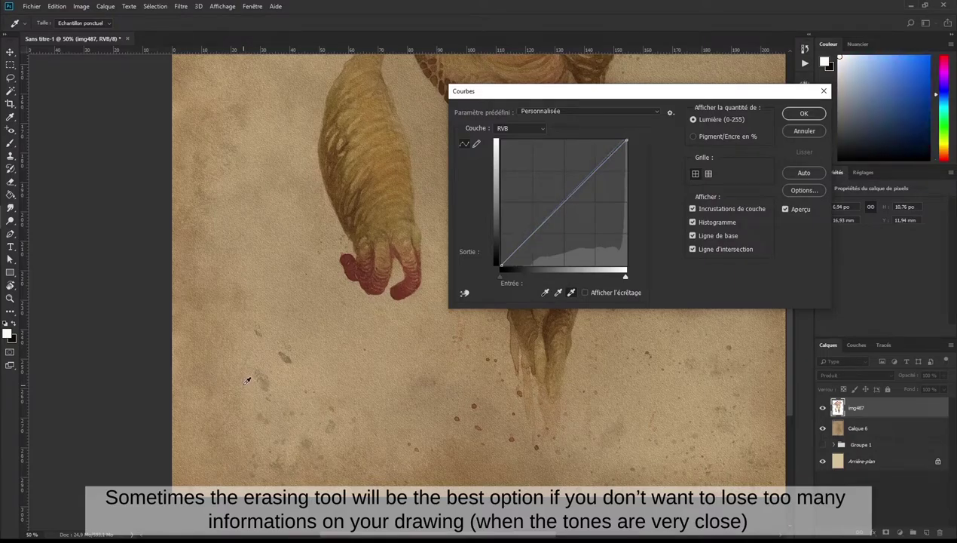
pyautogui.click(246, 377)
pyautogui.click(247, 377)
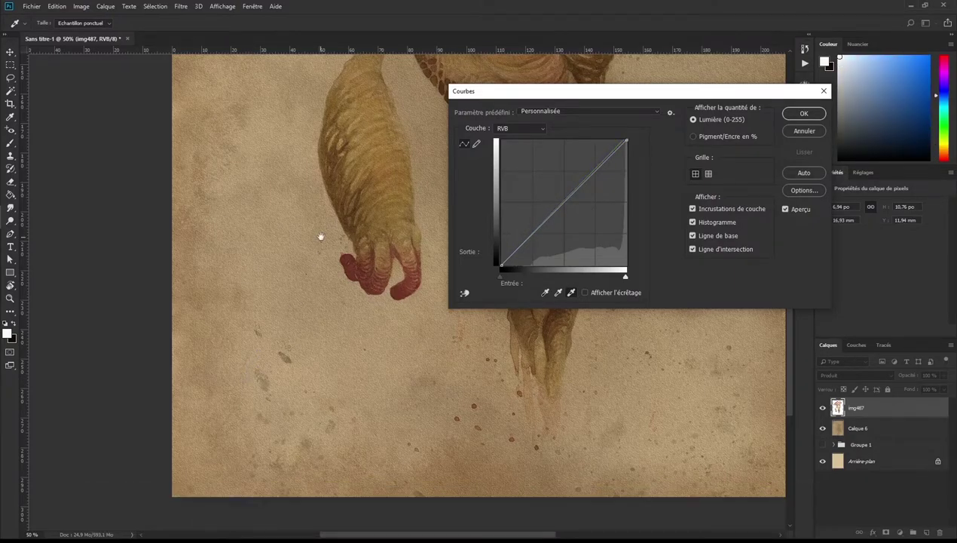
# Step: Sample the paper around the mushroom cap as white point and apply the second Curves
pyautogui.moveTo(321, 236); pyautogui.dragTo(297, 483)
pyautogui.moveTo(305, 405); pyautogui.dragTo(305, 441)
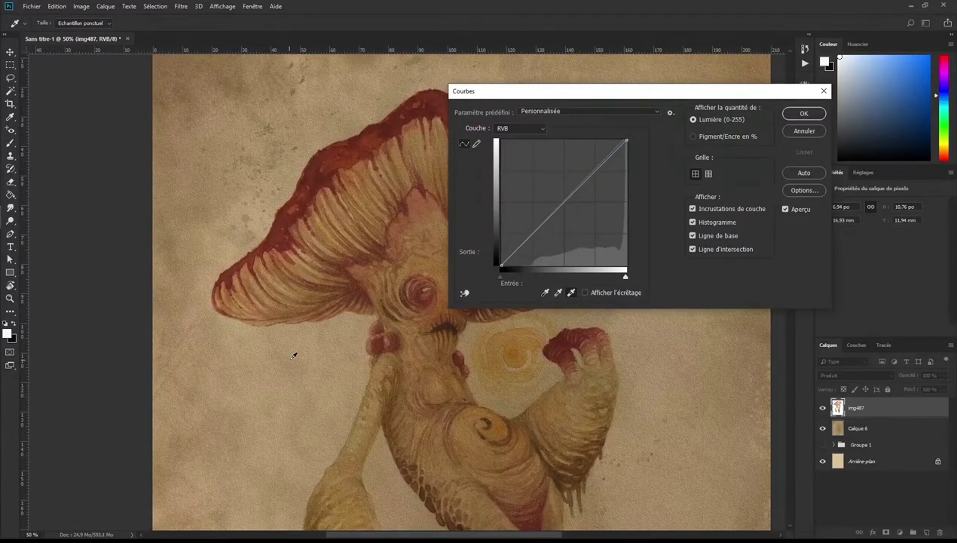
pyautogui.moveTo(351, 336); pyautogui.dragTo(355, 349)
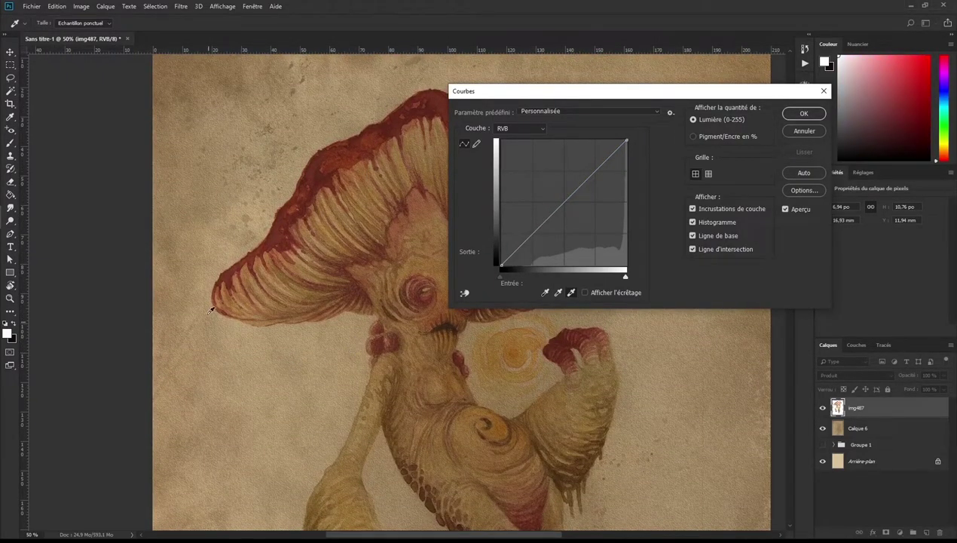
pyautogui.moveTo(208, 280); pyautogui.dragTo(210, 287)
pyautogui.click(804, 113)
# Step: Nudge the illustration to reveal hidden spots on the lower body, erasing flaws between moves
pyautogui.scroll(-5, 513, 199)
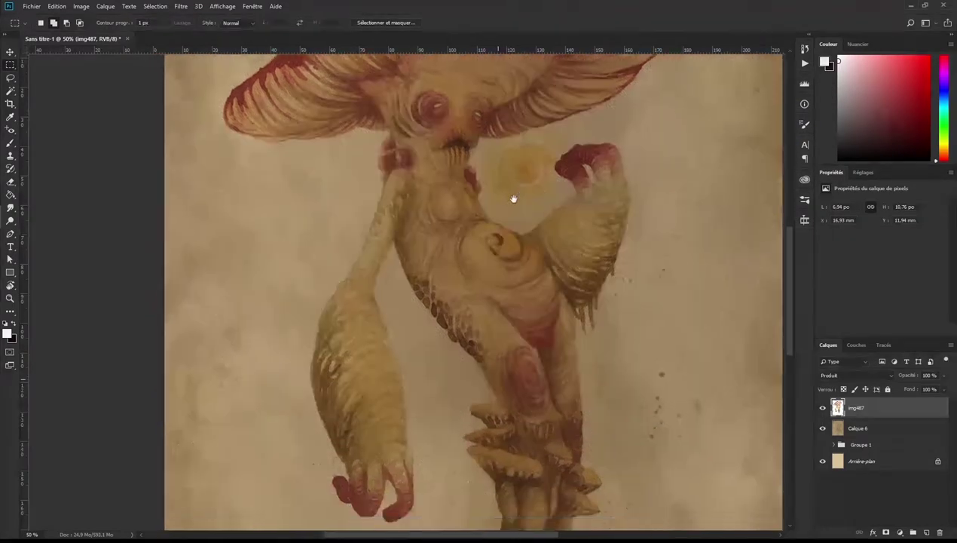
pyautogui.scroll(-5, 482, 264)
pyautogui.moveTo(466, 307); pyautogui.dragTo(481, 189)
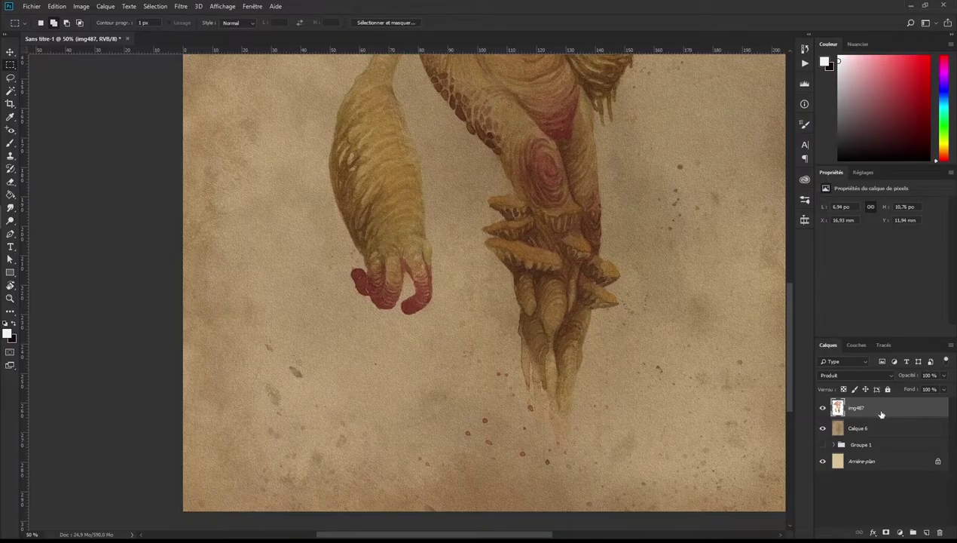
pyautogui.press('v')
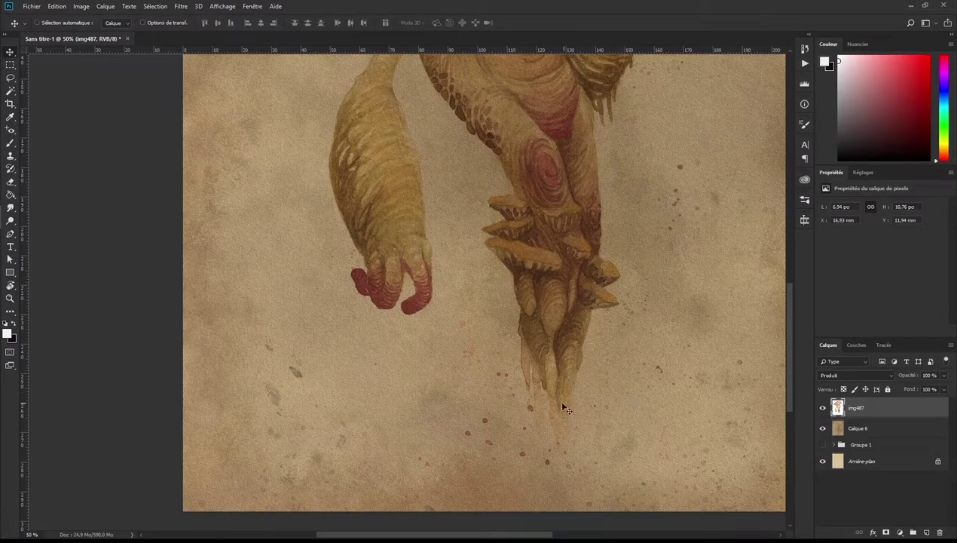
pyautogui.moveTo(563, 407); pyautogui.dragTo(579, 389)
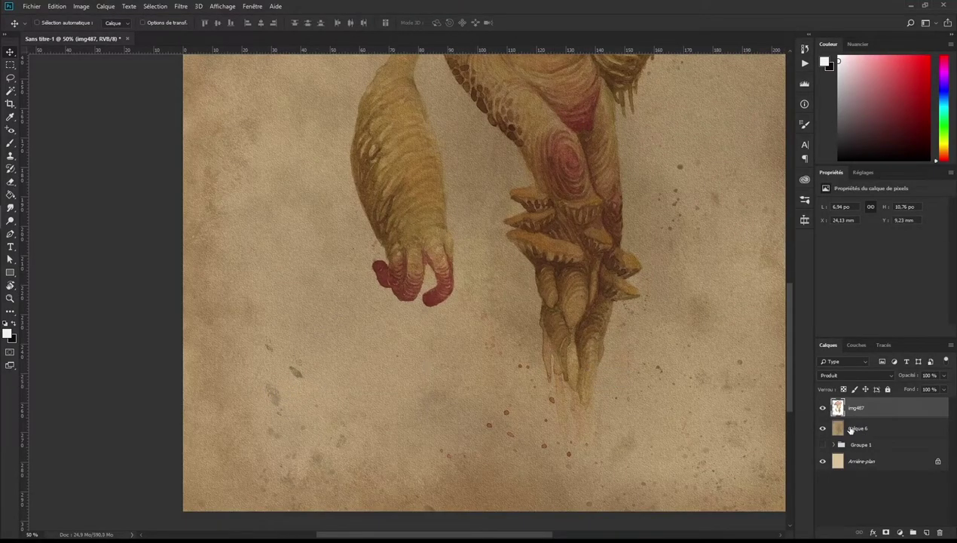
pyautogui.press('e')
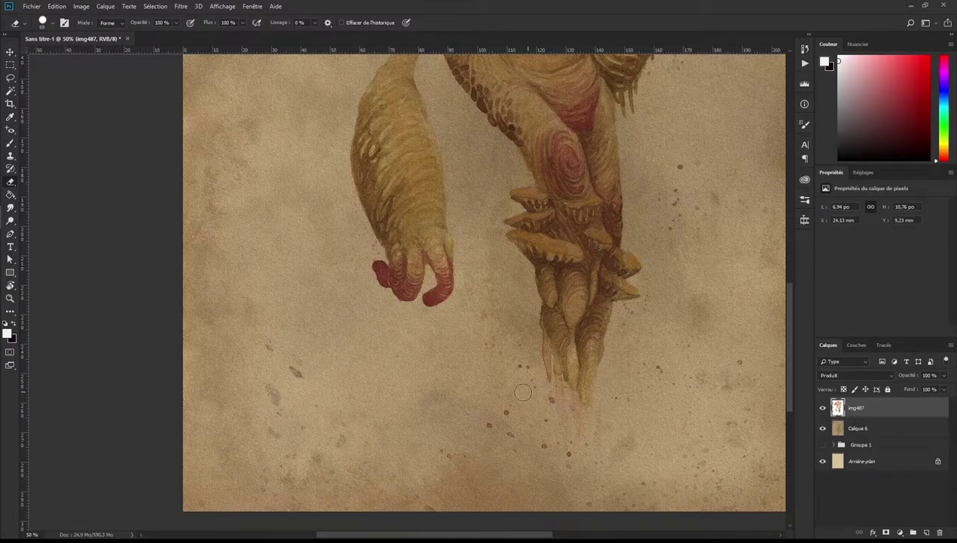
pyautogui.press('v')
pyautogui.moveTo(493, 389); pyautogui.dragTo(496, 386)
pyautogui.press('e')
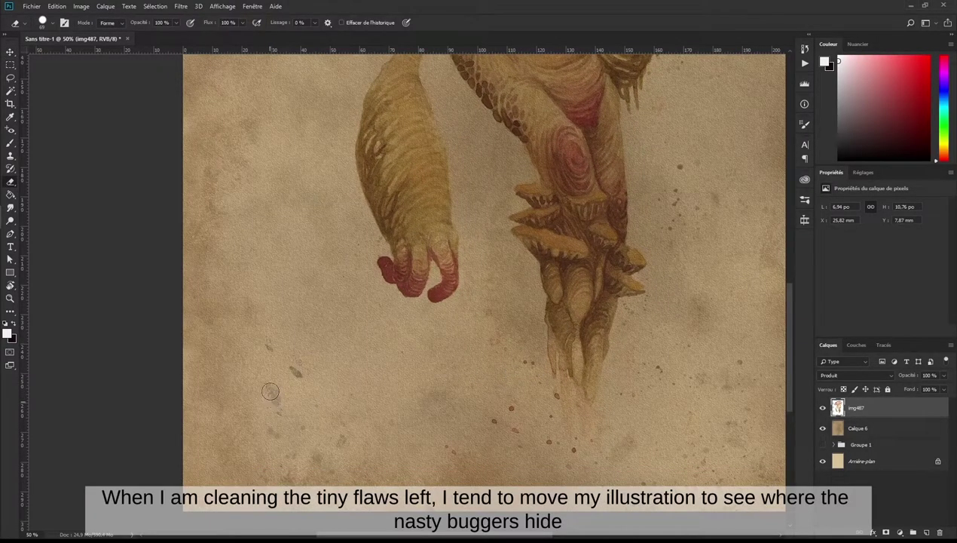
# Step: Pan to the mushroom cap and move the illustration left and up over the parchment
pyautogui.moveTo(411, 234); pyautogui.dragTo(369, 419)
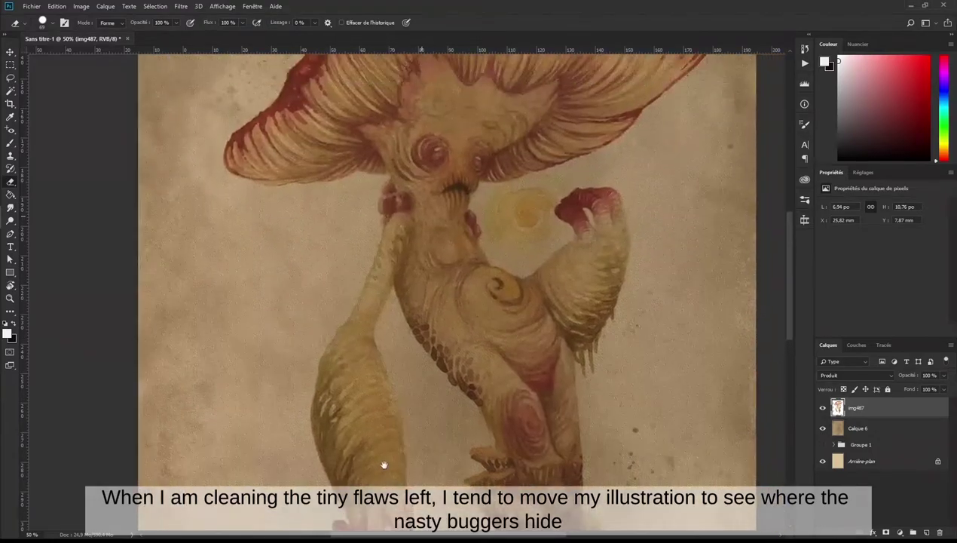
pyautogui.moveTo(391, 299); pyautogui.dragTo(393, 393)
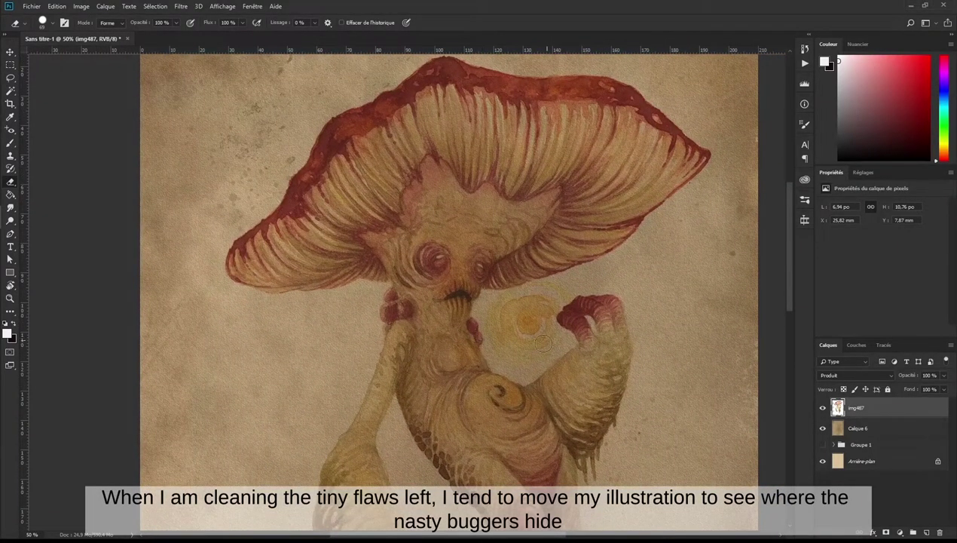
pyautogui.press('v')
pyautogui.moveTo(481, 360); pyautogui.dragTo(501, 361)
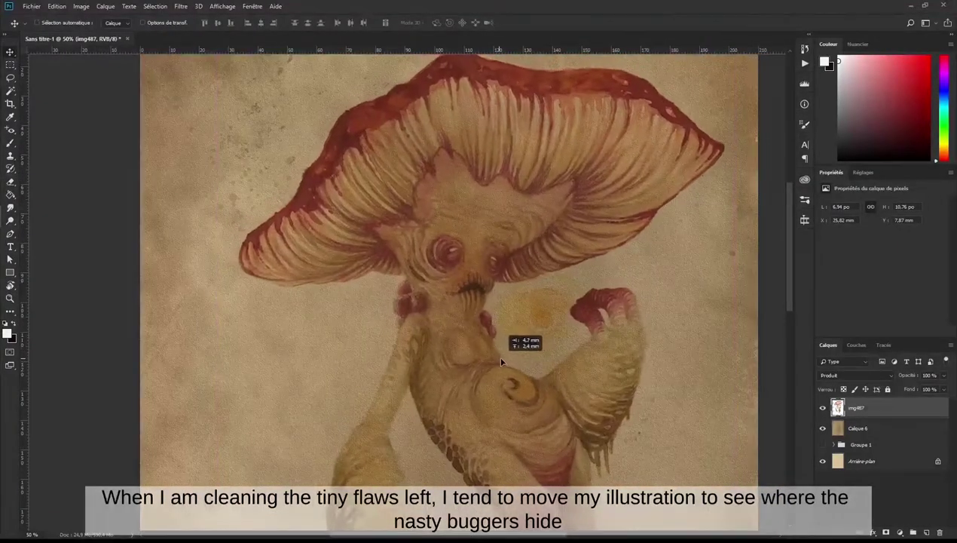
pyautogui.moveTo(501, 362); pyautogui.dragTo(469, 354)
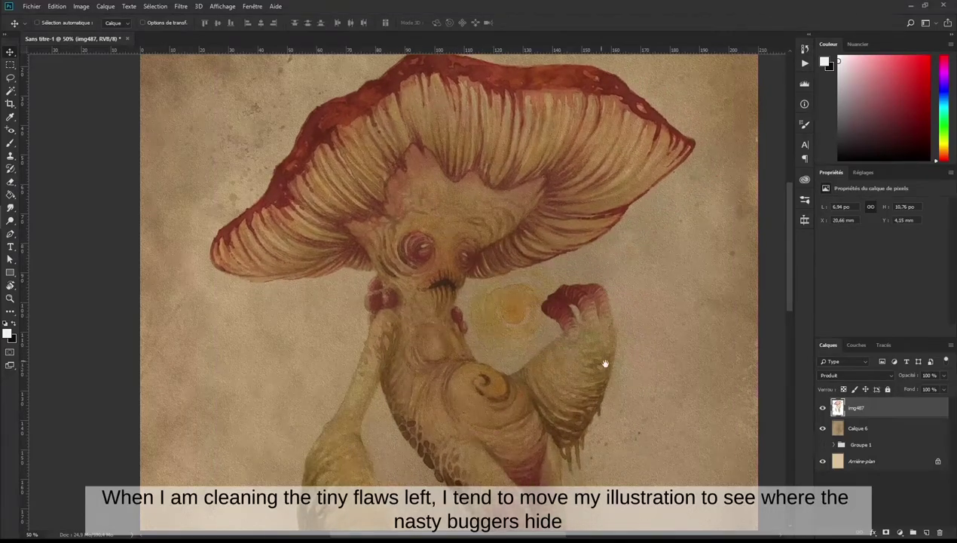
pyautogui.moveTo(605, 364)
pyautogui.mouseDown()
pyautogui.moveTo(520, 351)
pyautogui.moveTo(530, 384)
pyautogui.moveTo(506, 319)
pyautogui.moveTo(545, 308)
pyautogui.mouseUp()
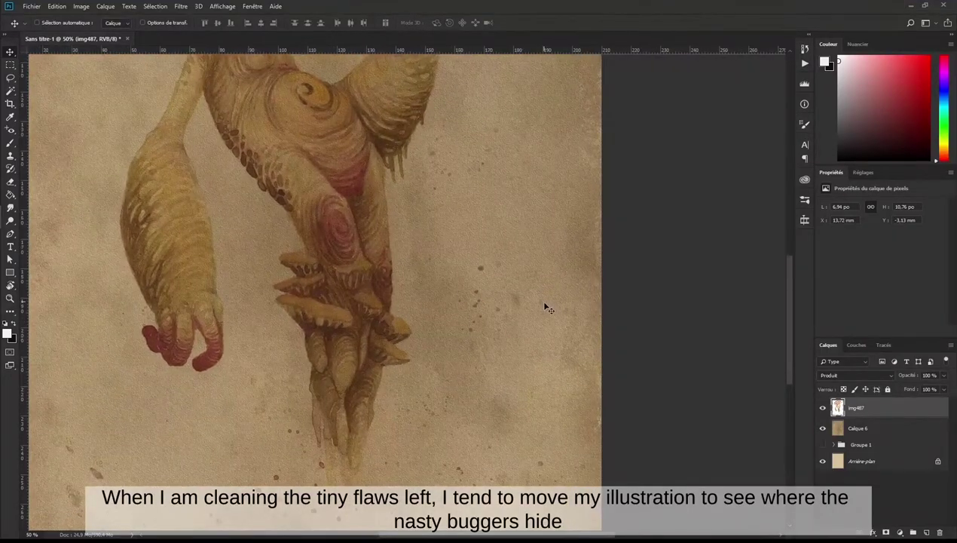
# Step: Move the illustration down and switch its blend mode from Produit to Normal
pyautogui.hotkey('ctrl', '-')
pyautogui.hotkey('ctrl', '-')
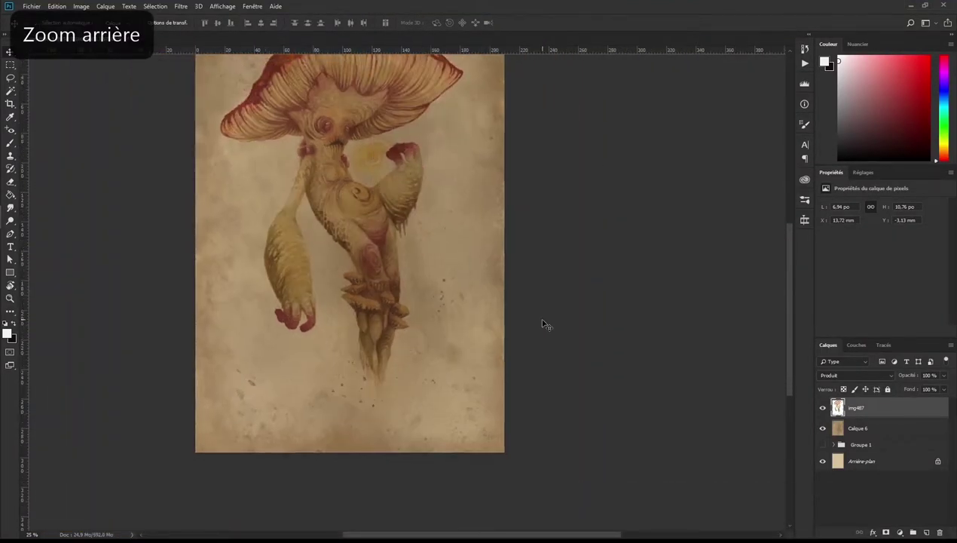
pyautogui.hotkey('ctrl', '-')
pyautogui.moveTo(391, 300); pyautogui.dragTo(385, 316)
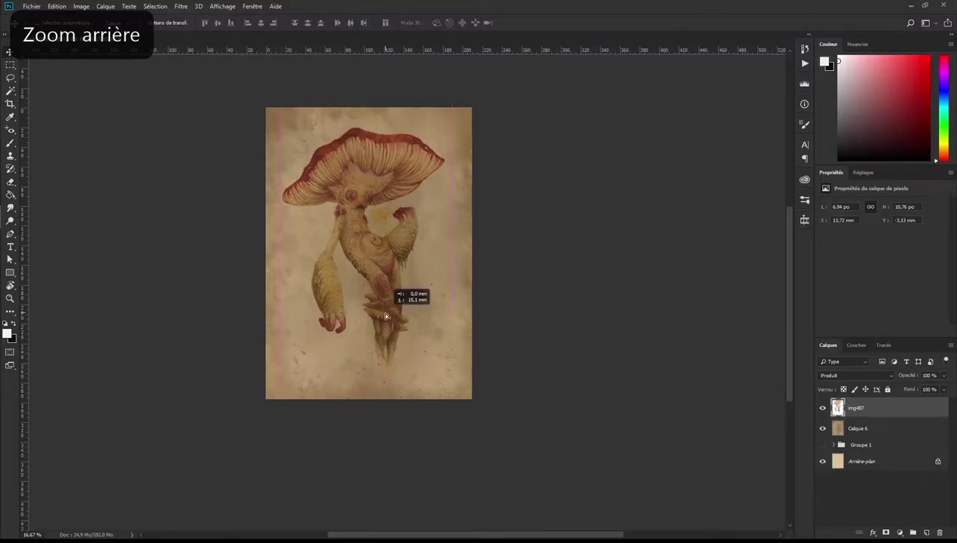
pyautogui.click(856, 374)
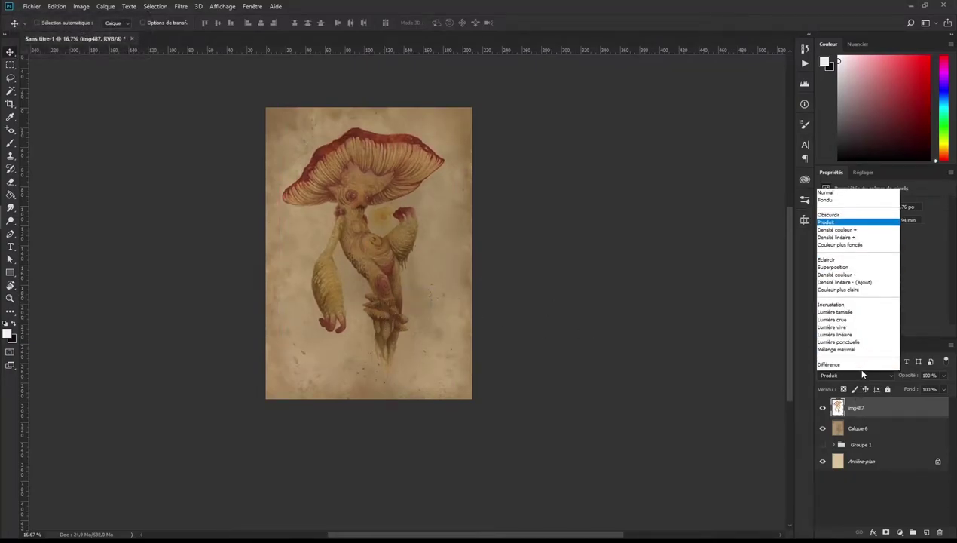
pyautogui.click(836, 136)
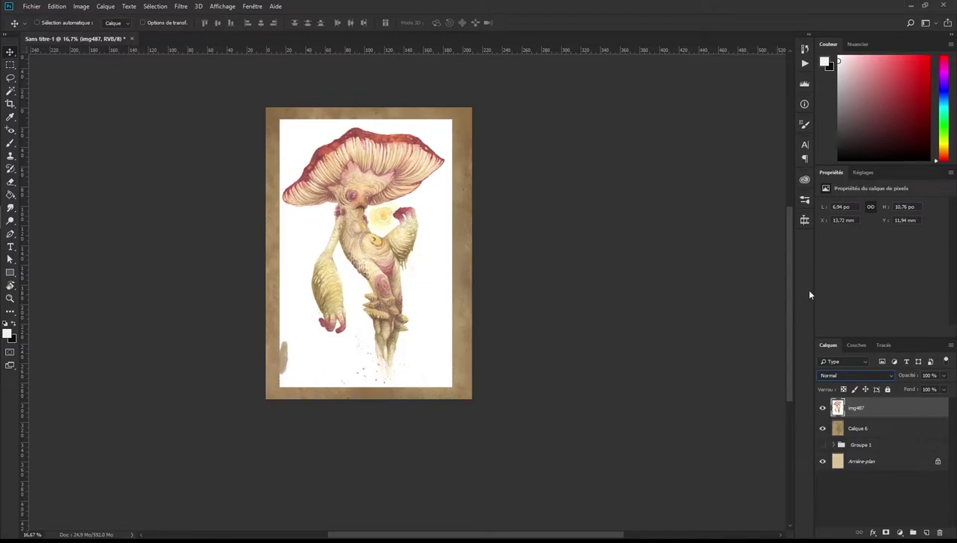
# Step: At 50% zoom, erase a vertical strip of the illustration right of the creature
pyautogui.moveTo(287, 219); pyautogui.dragTo(336, 283)
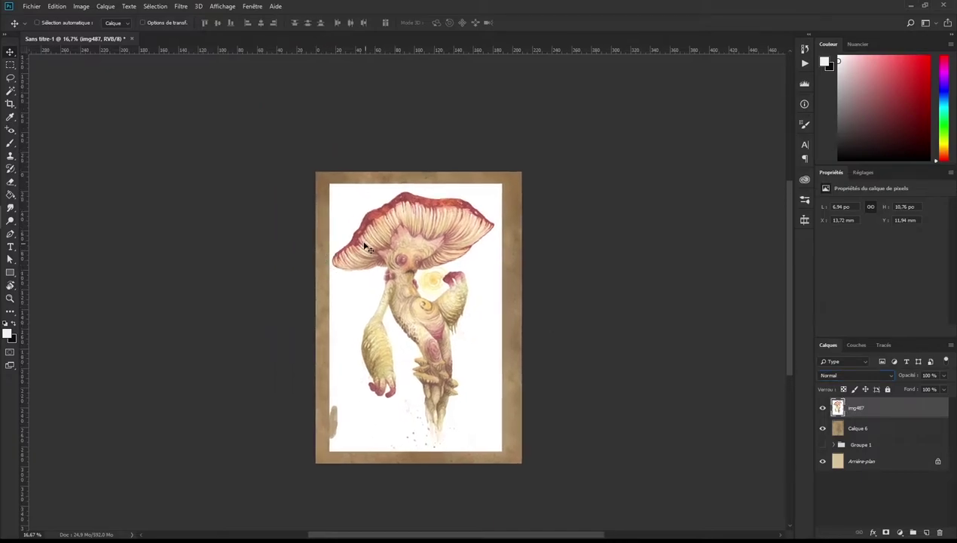
pyautogui.hotkey('ctrl', '+')
pyautogui.hotkey('ctrl', '+')
pyautogui.hotkey('ctrl', '+')
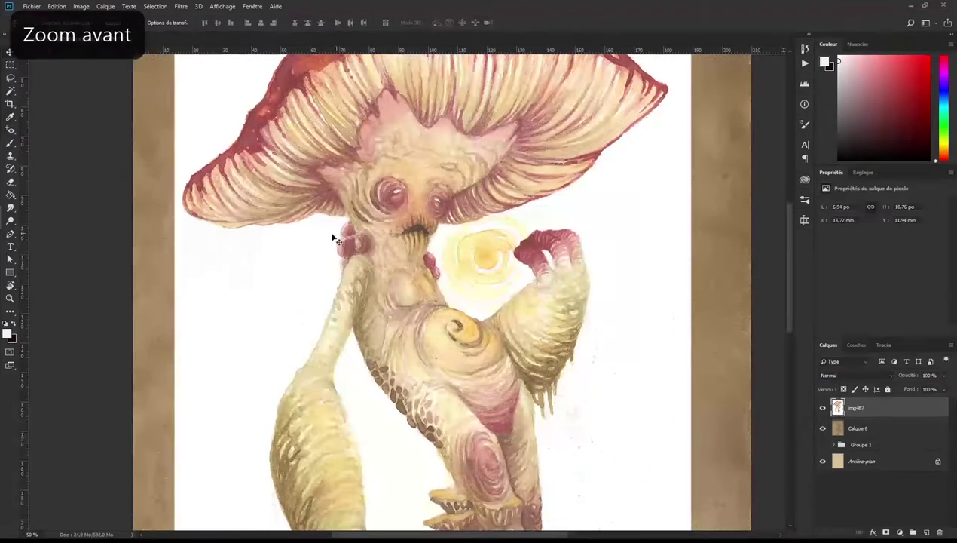
pyautogui.moveTo(260, 287); pyautogui.dragTo(303, 326)
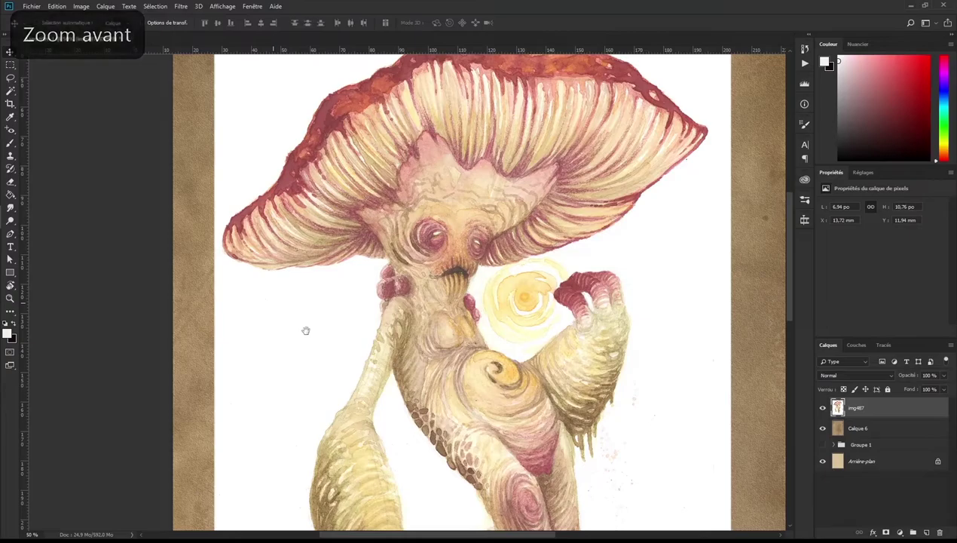
pyautogui.moveTo(637, 346); pyautogui.dragTo(460, 356)
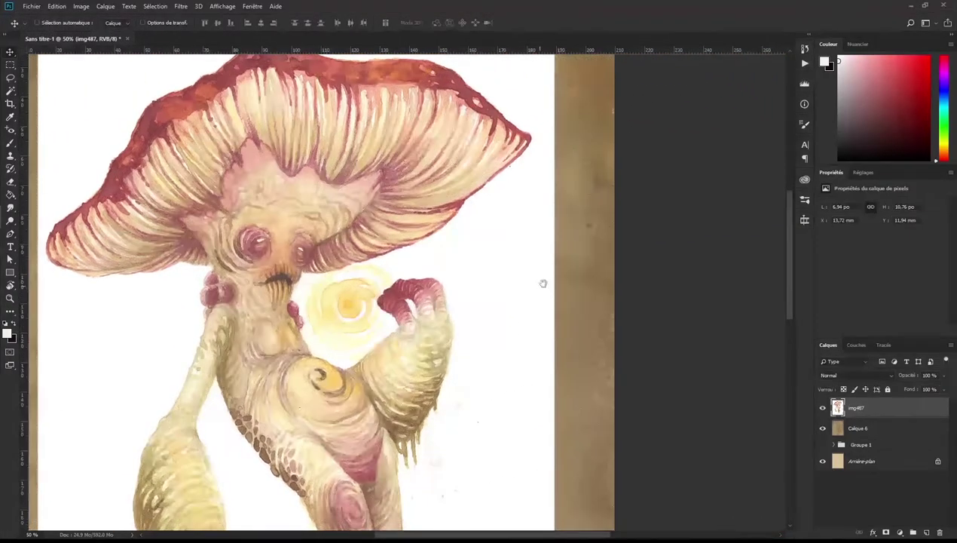
pyautogui.moveTo(562, 417); pyautogui.dragTo(551, 239)
pyautogui.moveTo(611, 382); pyautogui.dragTo(554, 350)
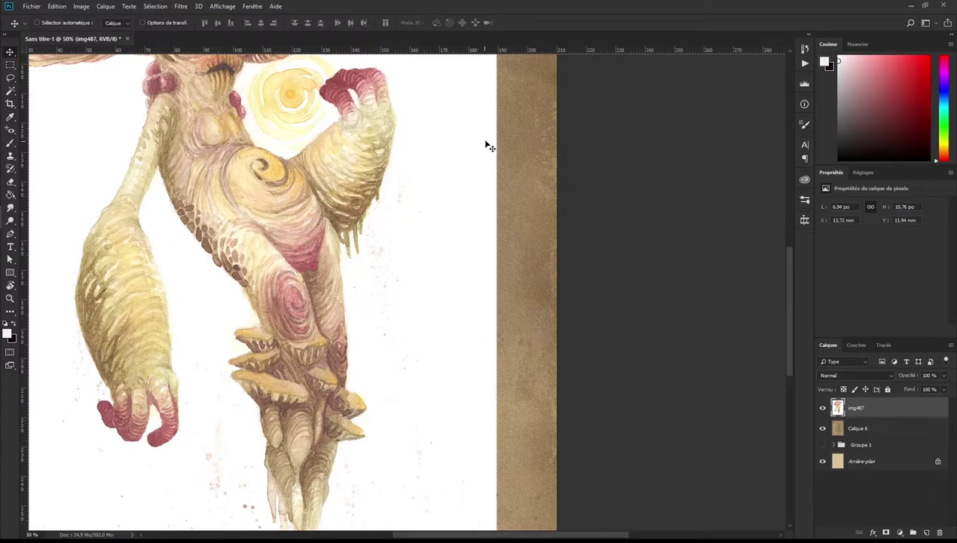
pyautogui.press('e')
pyautogui.moveTo(478, 128); pyautogui.dragTo(482, 506)
# Step: Extend the erased white strip further down the illustration's right side
pyautogui.moveTo(538, 434); pyautogui.dragTo(522, 262)
pyautogui.moveTo(466, 321); pyautogui.dragTo(464, 376)
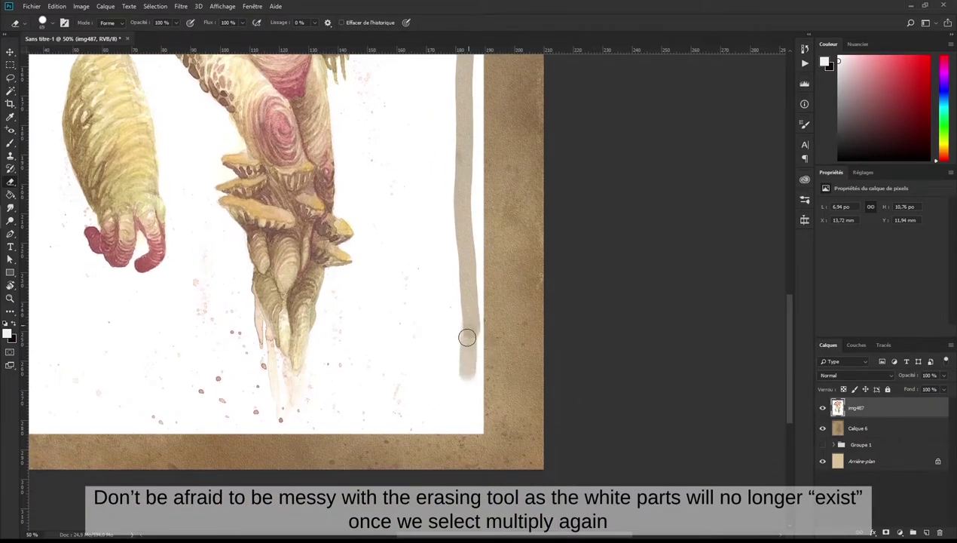
pyautogui.moveTo(466, 337)
pyautogui.mouseDown()
pyautogui.moveTo(463, 366)
pyautogui.moveTo(464, 245)
pyautogui.mouseUp()
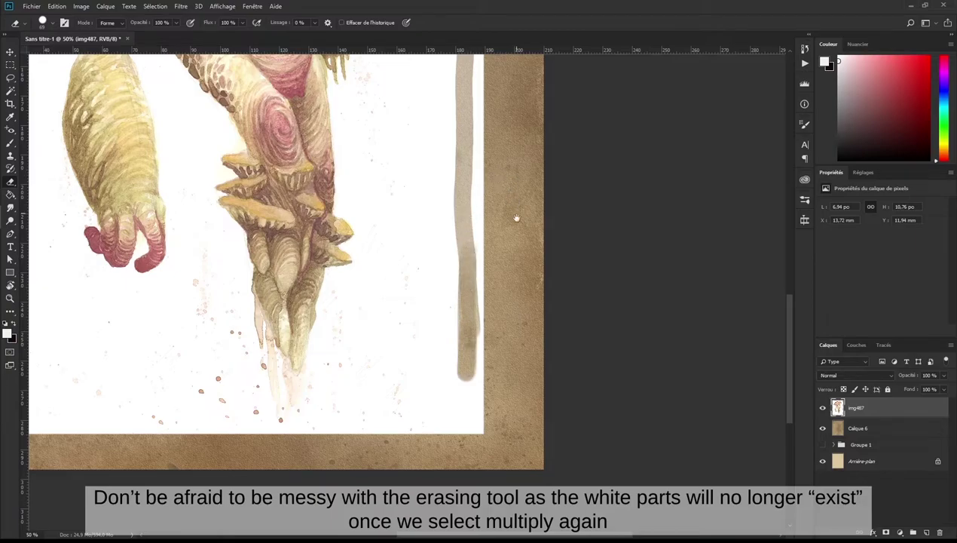
pyautogui.moveTo(517, 219); pyautogui.dragTo(563, 332)
pyautogui.moveTo(519, 250); pyautogui.dragTo(553, 261)
pyautogui.moveTo(248, 294); pyautogui.dragTo(280, 458)
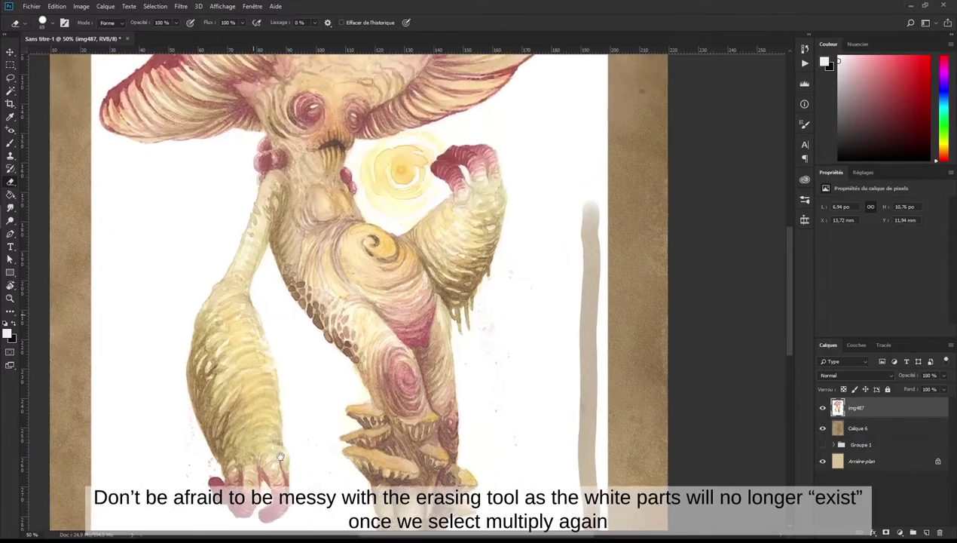
pyautogui.moveTo(327, 251); pyautogui.dragTo(346, 399)
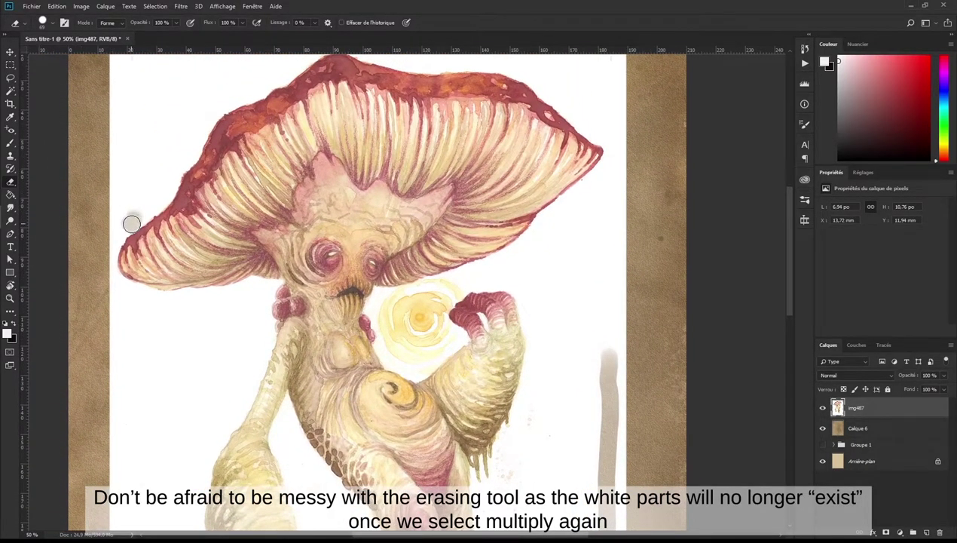
# Step: Erase patches at the cap's upper-left edge and the paper's top corners
pyautogui.moveTo(129, 224); pyautogui.dragTo(132, 215)
pyautogui.scroll(3, 318, 239)
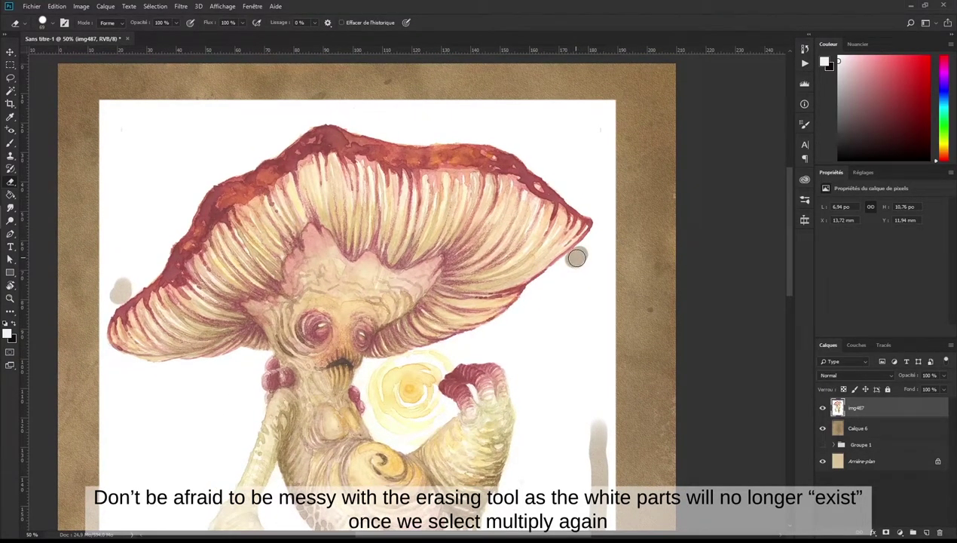
pyautogui.click(604, 124)
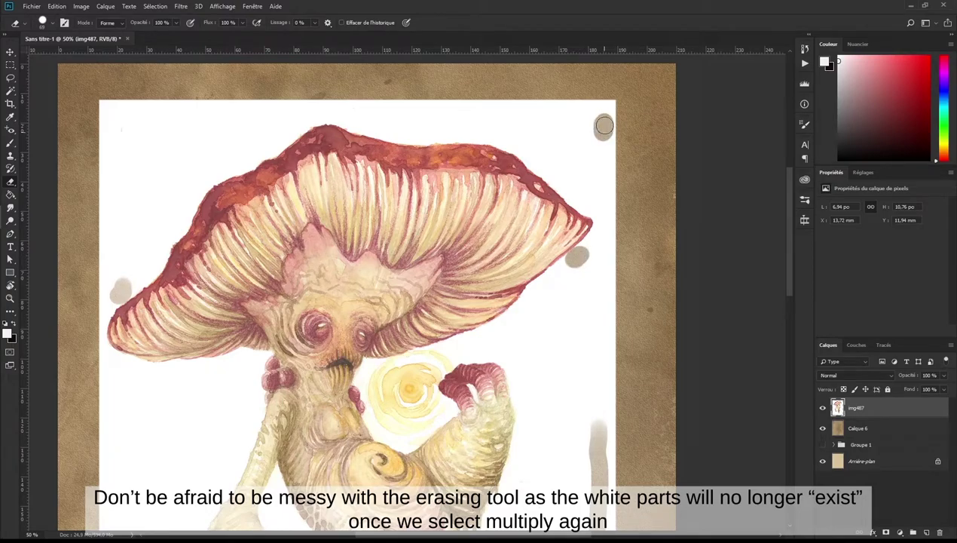
pyautogui.moveTo(122, 126); pyautogui.dragTo(128, 122)
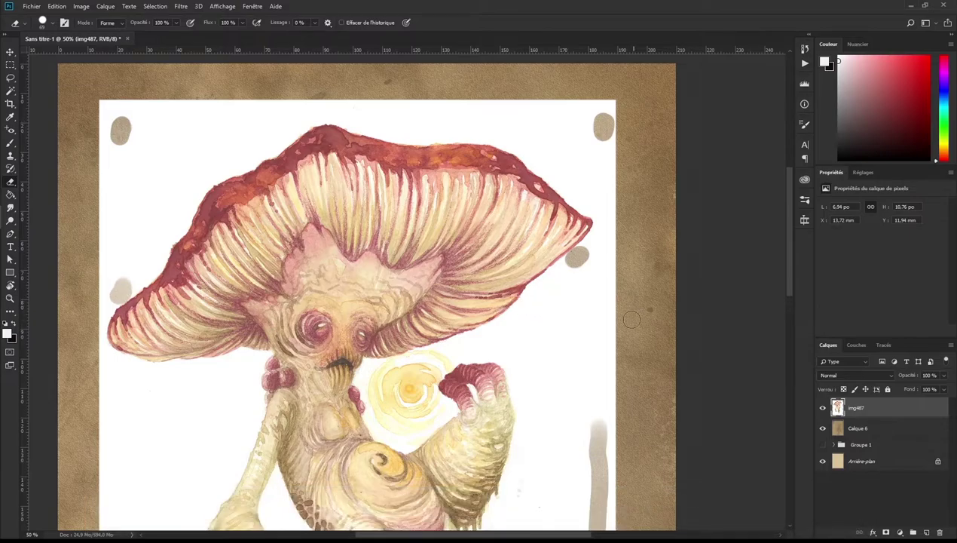
pyautogui.moveTo(347, 210); pyautogui.dragTo(348, 270)
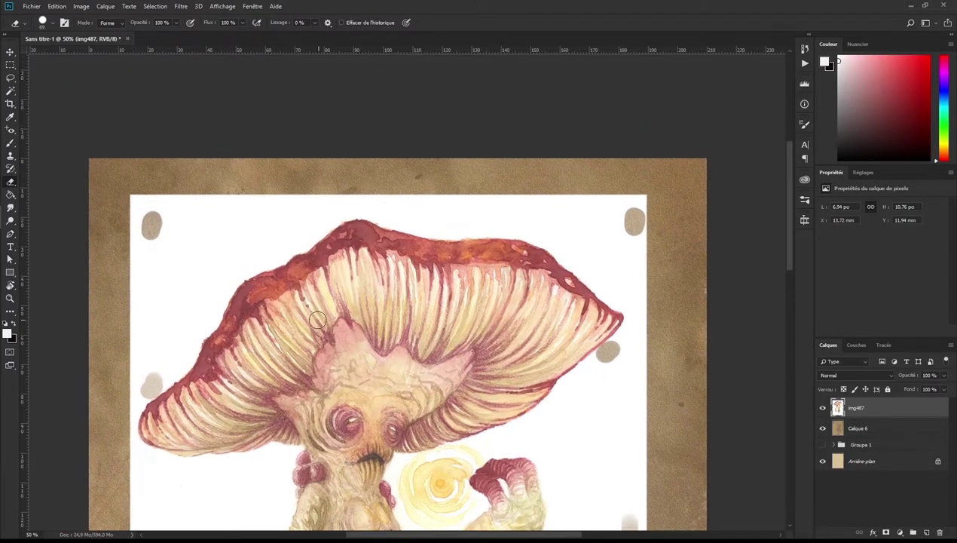
pyautogui.moveTo(687, 390); pyautogui.dragTo(605, 190)
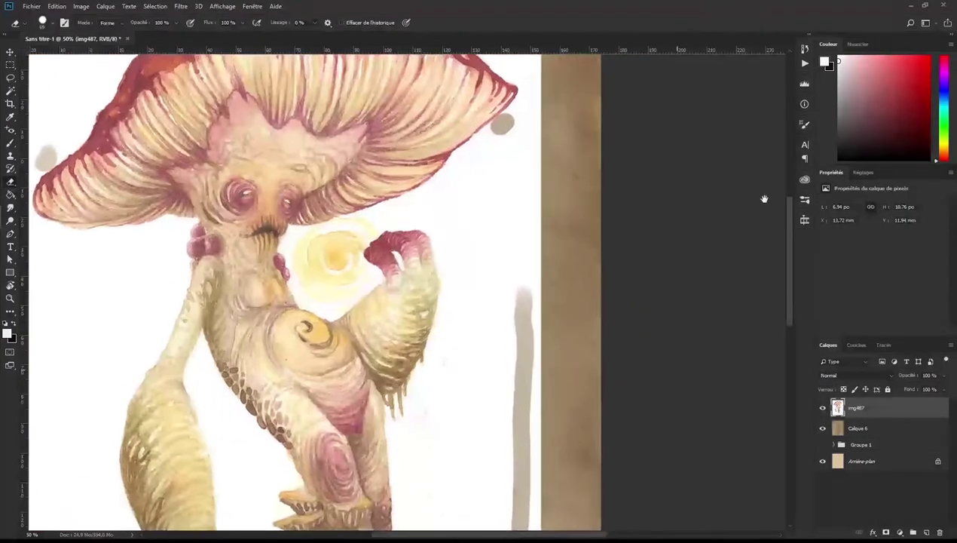
pyautogui.hotkey('ctrl', '-')
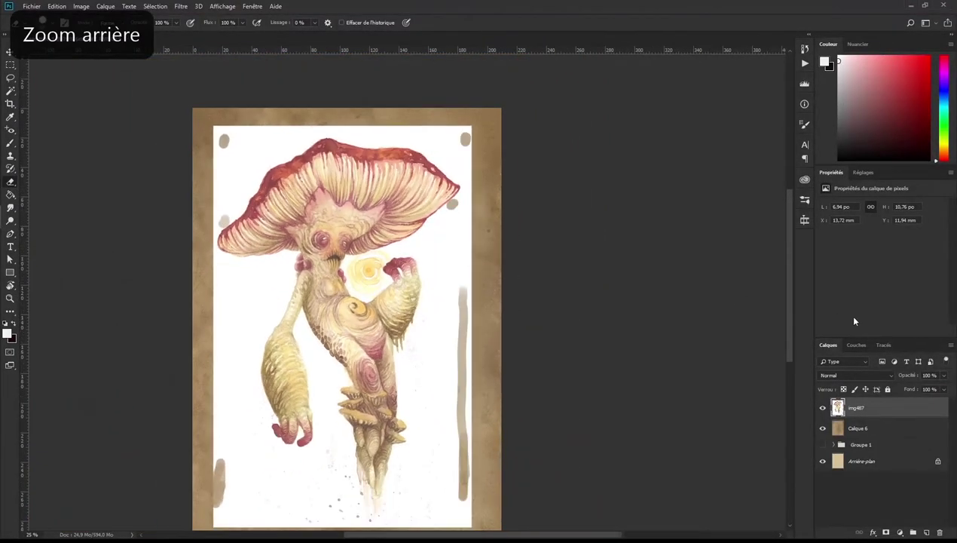
# Step: Add a Levels adjustment layer, raising the black point and brightening midtones (44, 1.20, 255)
pyautogui.click(82, 7)
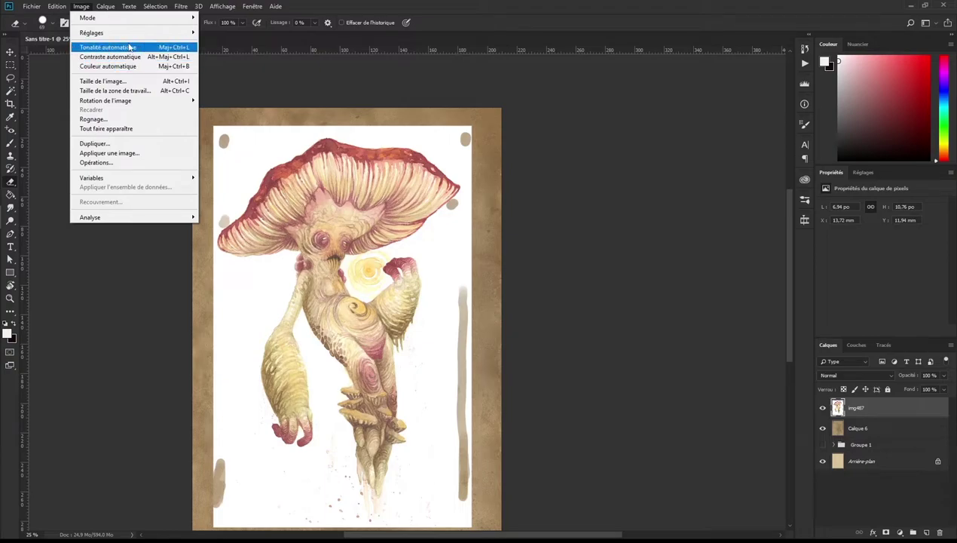
pyautogui.click(596, 152)
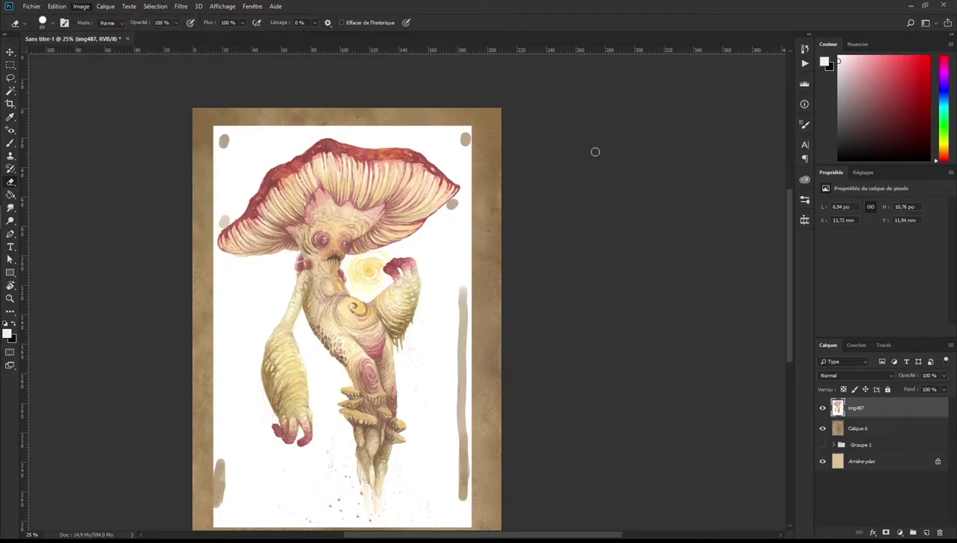
pyautogui.click(865, 173)
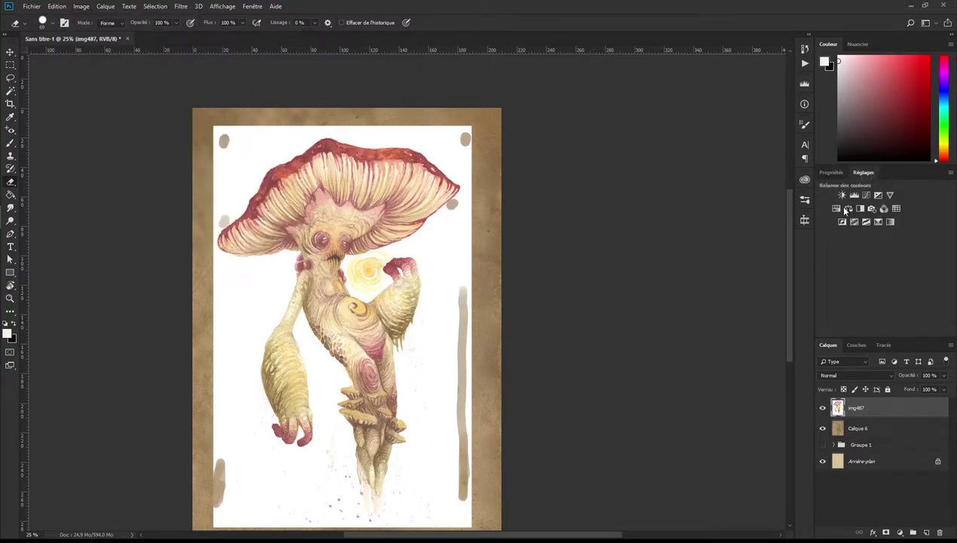
pyautogui.click(854, 195)
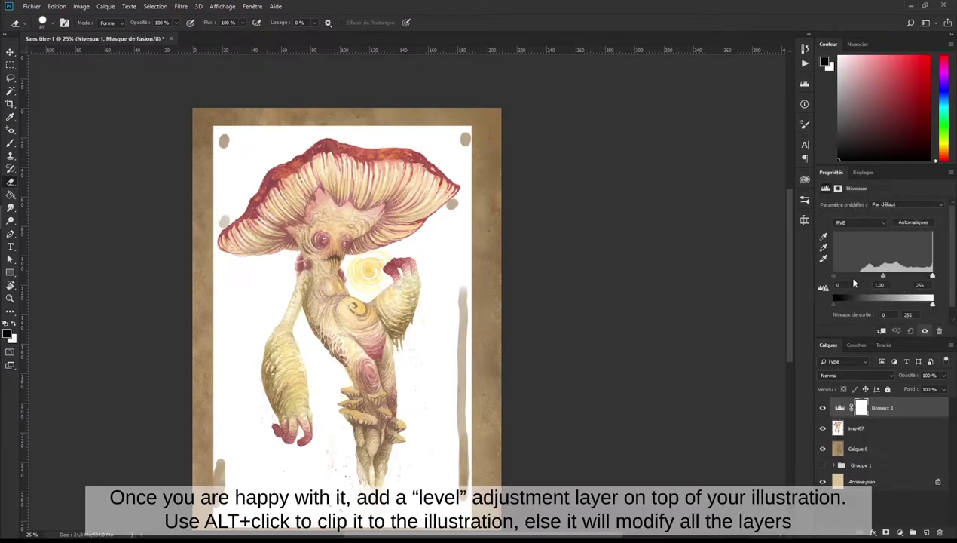
pyautogui.moveTo(840, 278); pyautogui.dragTo(850, 279)
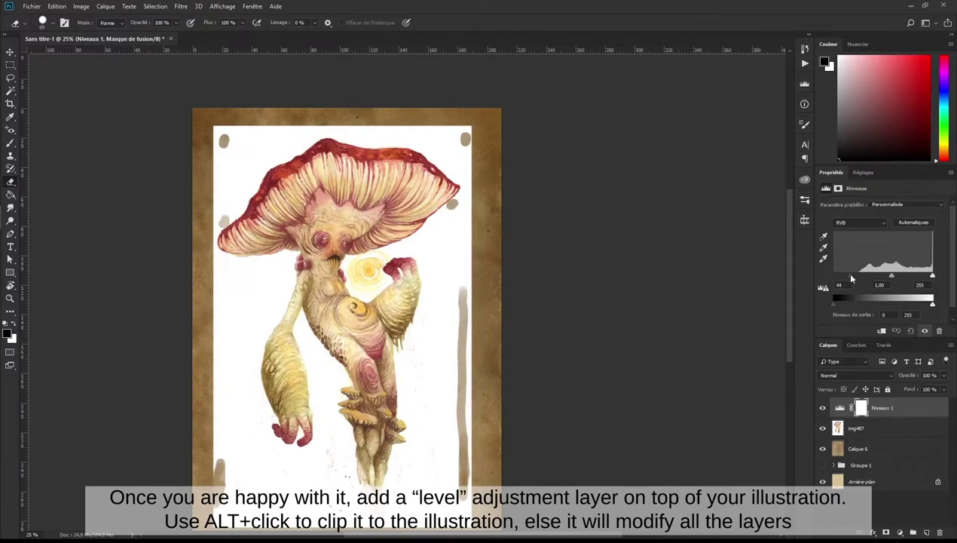
pyautogui.moveTo(891, 276); pyautogui.dragTo(886, 277)
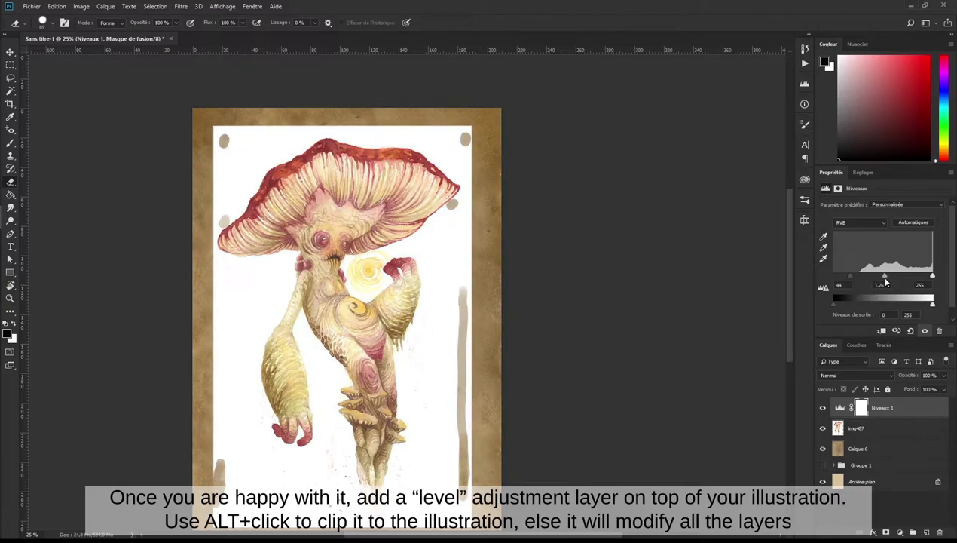
# Step: Clip the Levels layer to img487 and toggle its visibility to compare
pyautogui.click(840, 411)
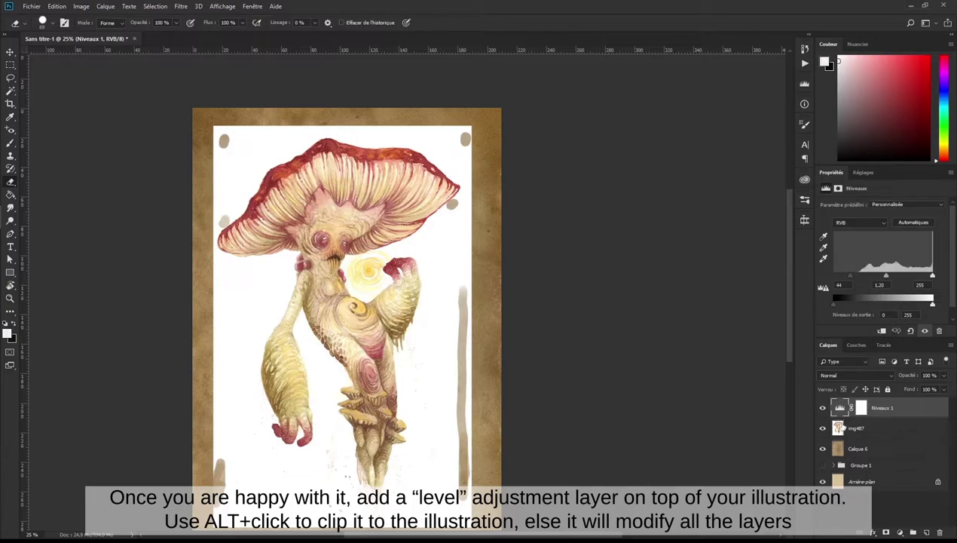
pyautogui.keyDown('alt'); pyautogui.click(838, 418); pyautogui.keyUp('alt')
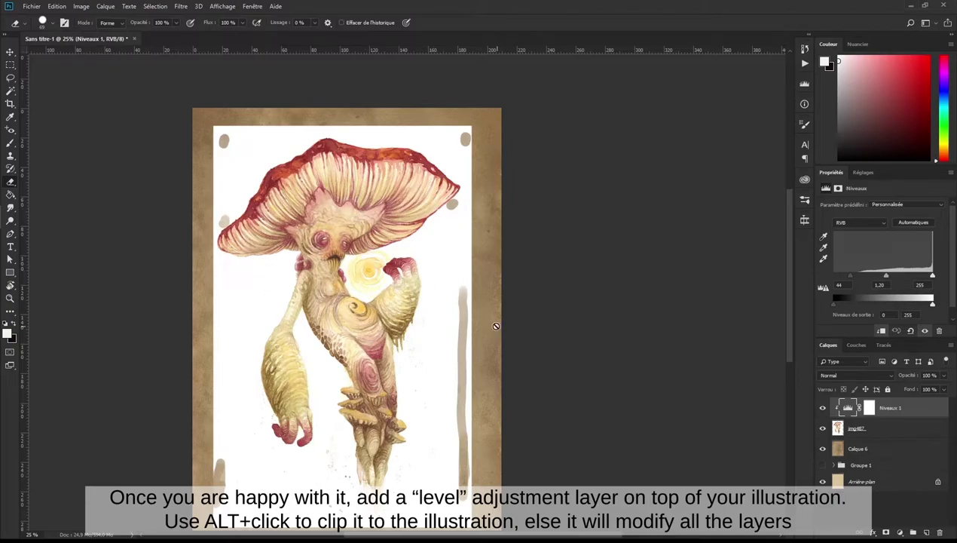
pyautogui.click(822, 407)
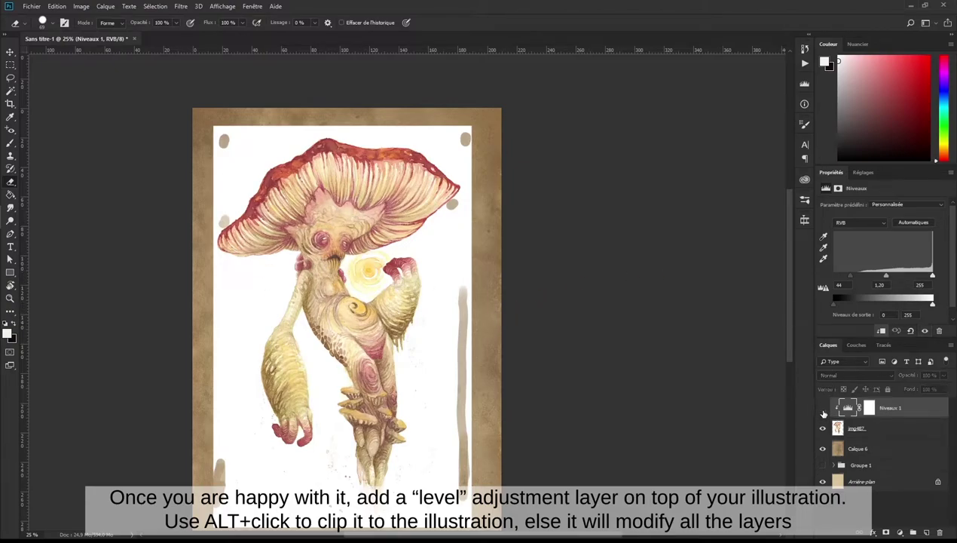
pyautogui.click(824, 408)
pyautogui.click(823, 408)
pyautogui.click(823, 408)
# Step: Set the img487 layer's blend mode to Produit (Multiply) over the aged parchment
pyautogui.click(867, 427)
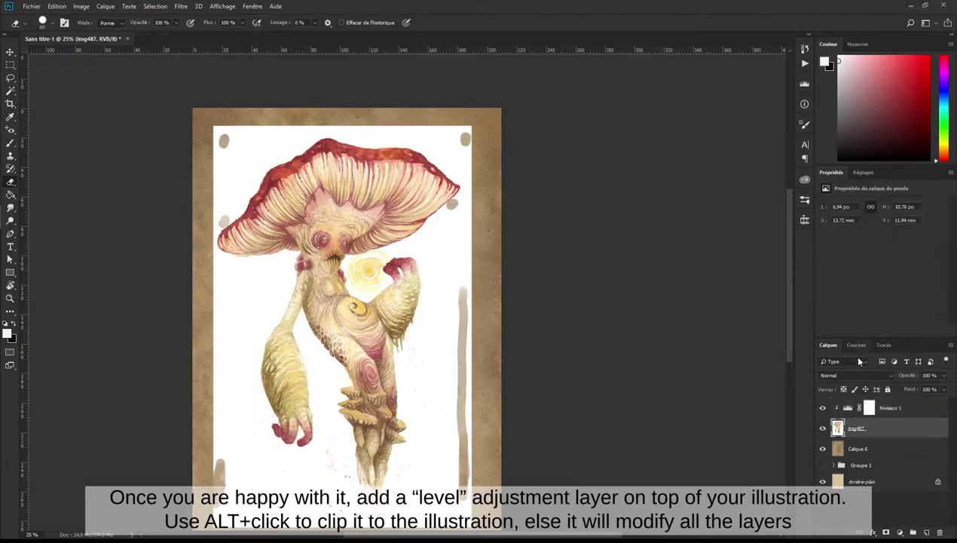
pyautogui.click(856, 375)
pyautogui.click(829, 164)
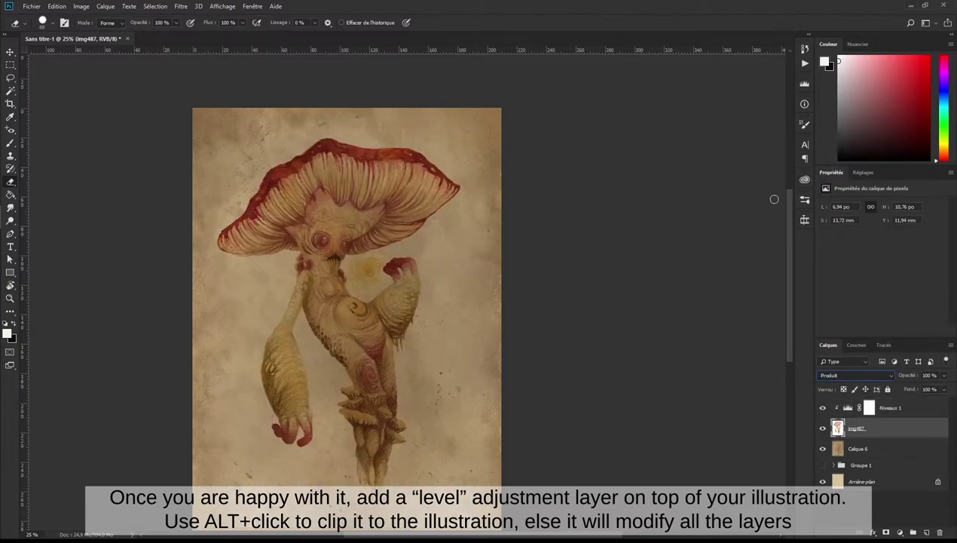
pyautogui.moveTo(630, 367); pyautogui.dragTo(628, 280)
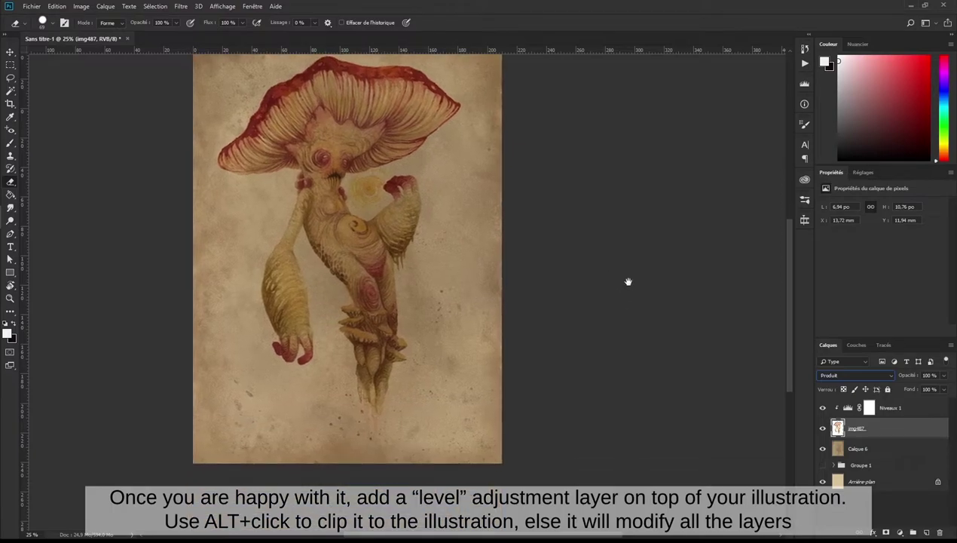
pyautogui.moveTo(406, 207); pyautogui.dragTo(452, 291)
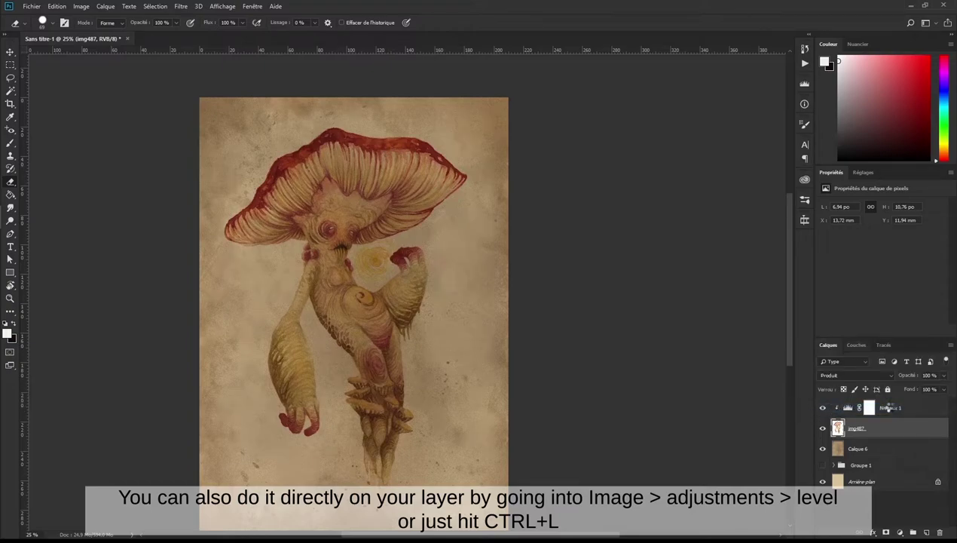
pyautogui.hotkey('ctrl', 'l')
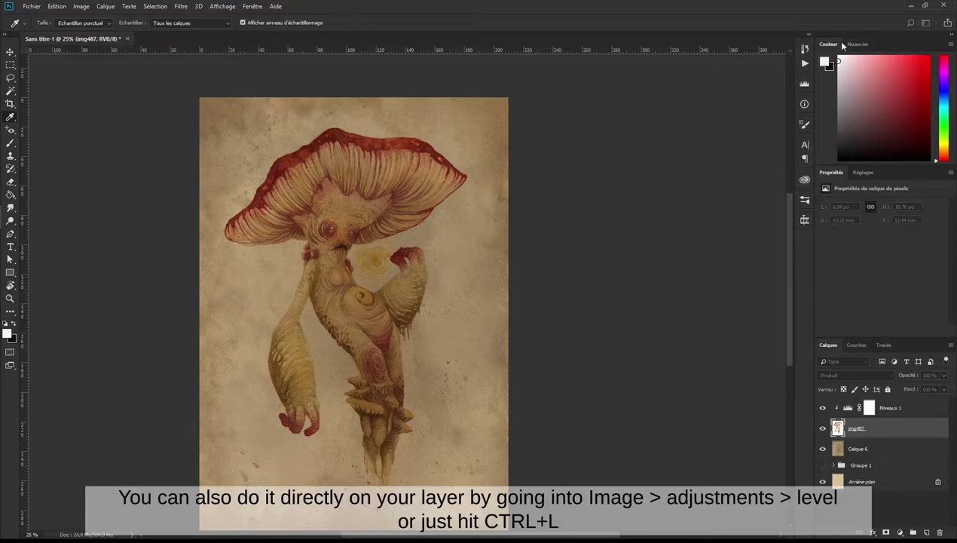
pyautogui.press('e')
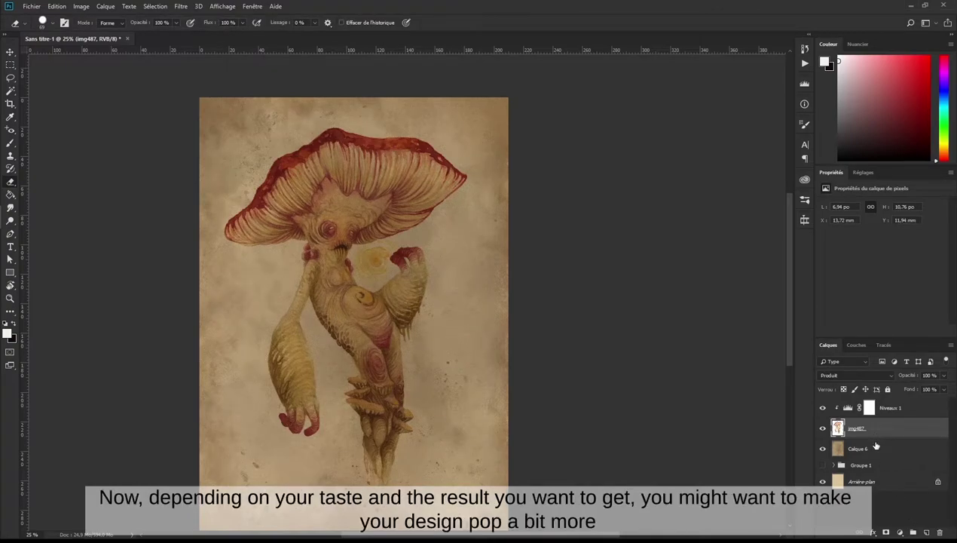
# Step: Add a new layer above Calque 6 and set the foreground colour to f6f1e5
pyautogui.click(867, 447)
pyautogui.click(926, 532)
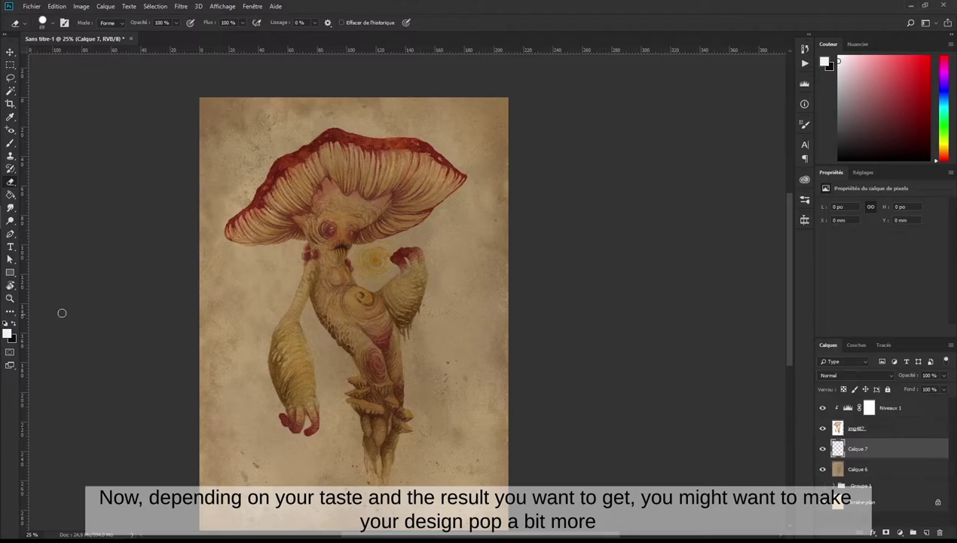
pyautogui.click(8, 334)
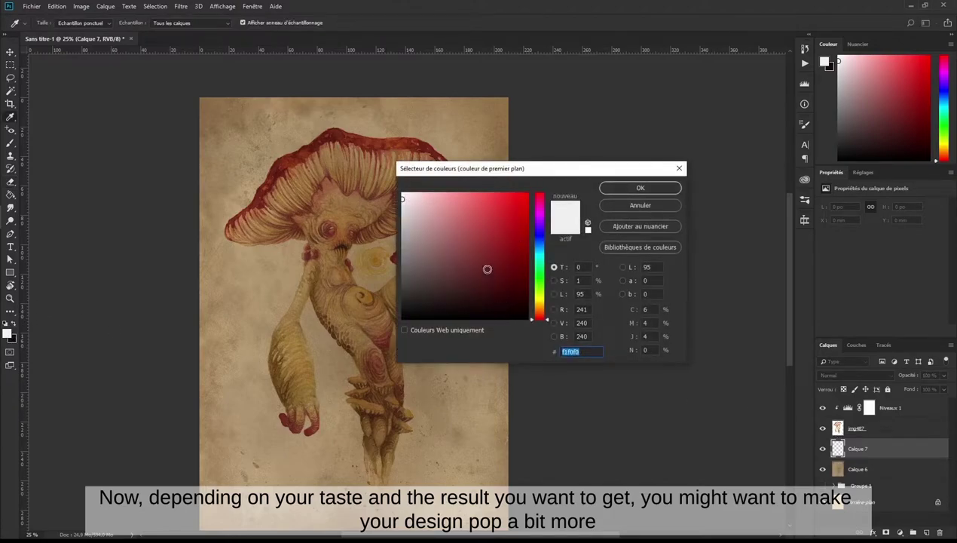
pyautogui.moveTo(541, 308); pyautogui.dragTo(541, 304)
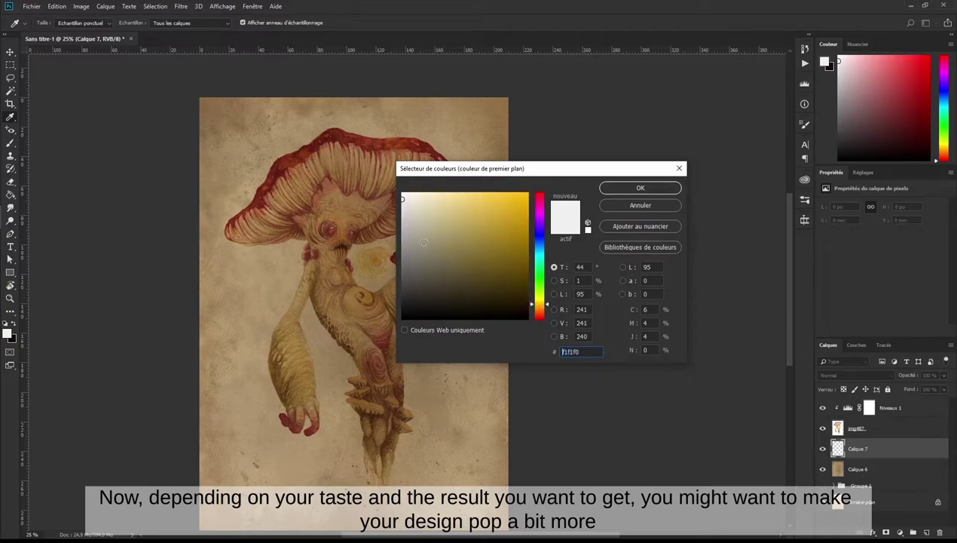
pyautogui.click(407, 205)
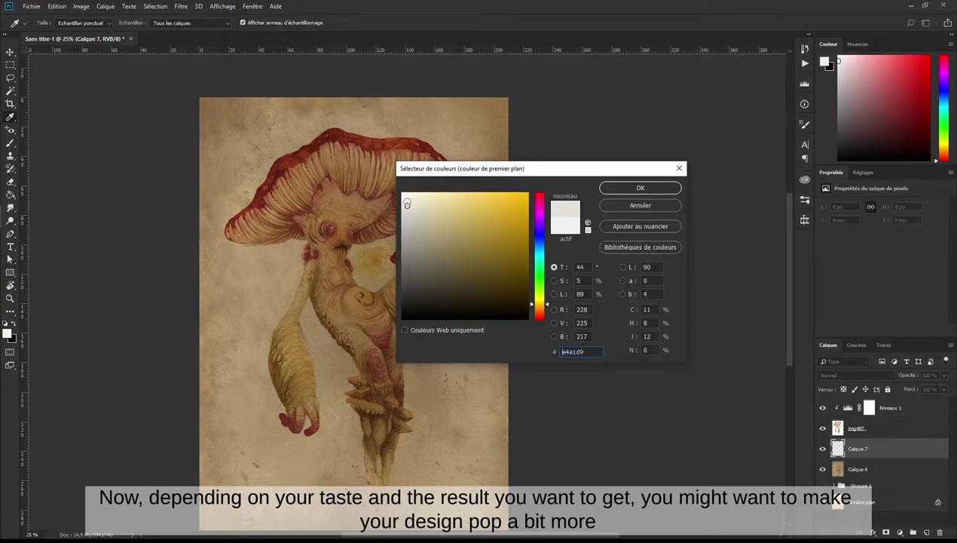
pyautogui.click(410, 197)
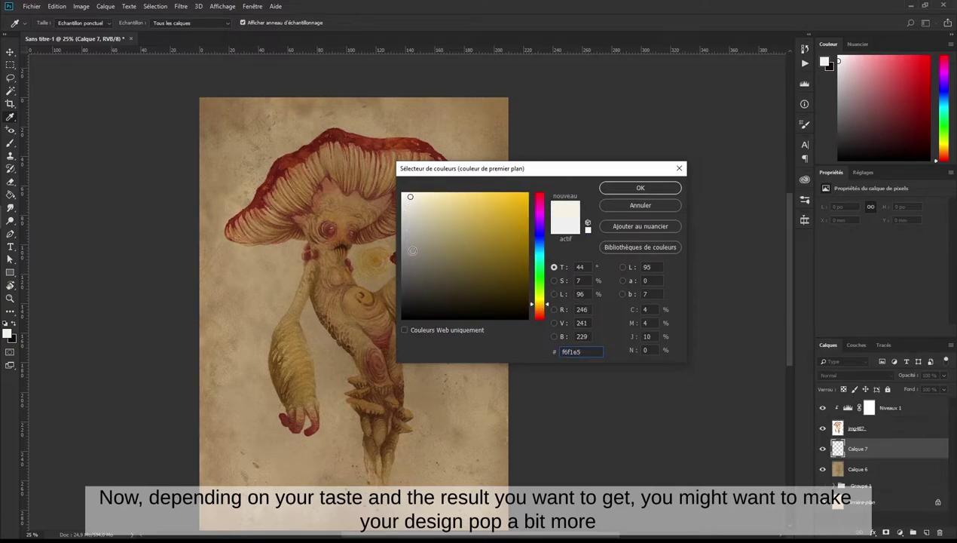
pyautogui.click(637, 188)
pyautogui.press('e')
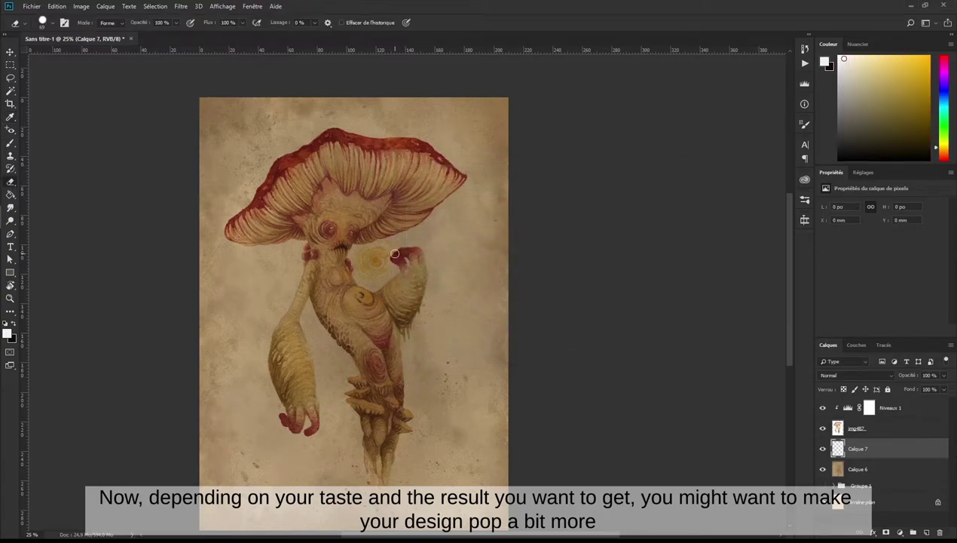
# Step: Select the zero-hardness Arrondi flou pression taille brush preset
pyautogui.press('b')
pyautogui.rightClick(408, 245)
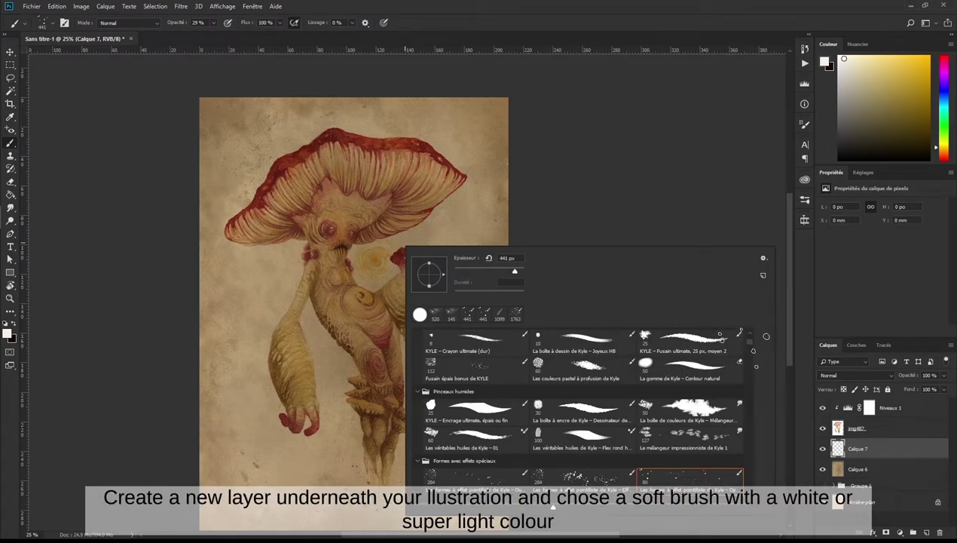
pyautogui.scroll(5, 749, 354)
pyautogui.scroll(5, 746, 353)
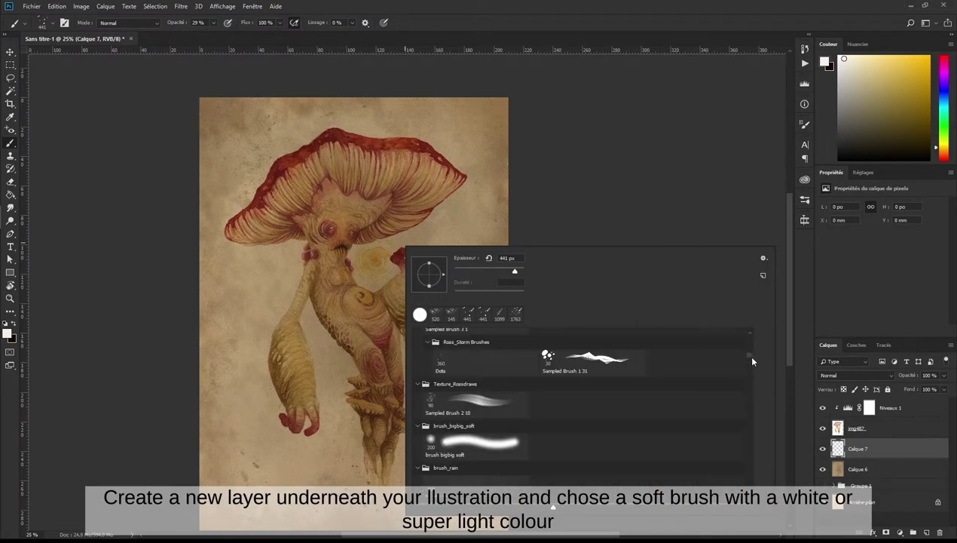
pyautogui.scroll(5, 745, 336)
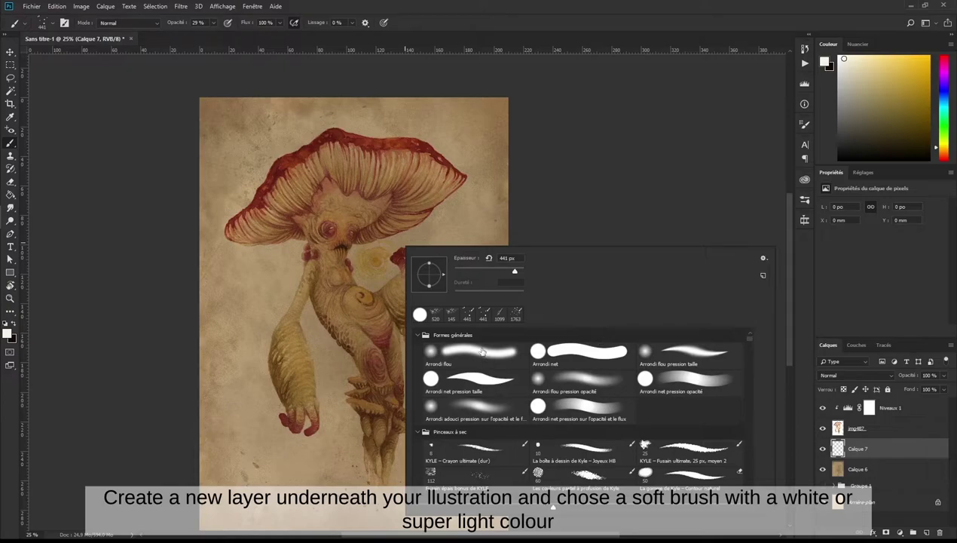
pyautogui.click(689, 352)
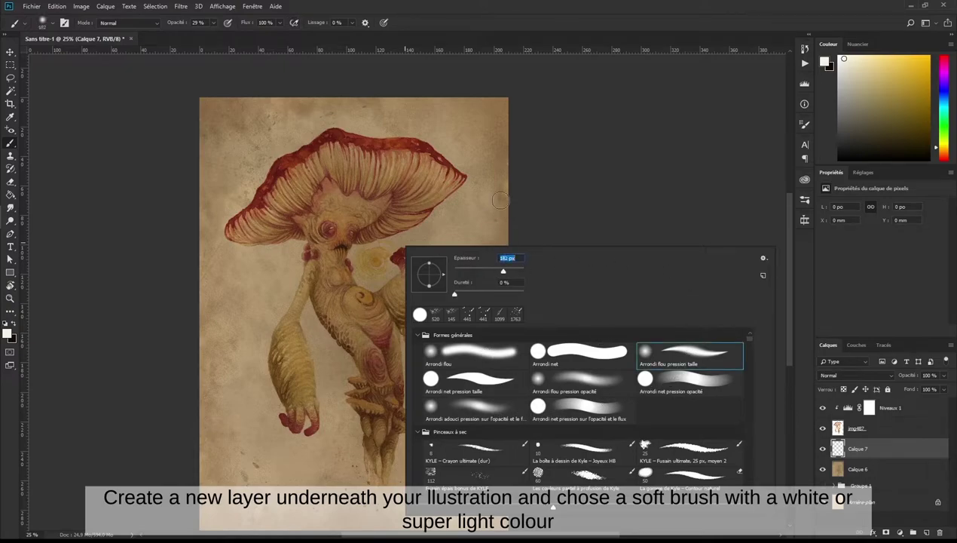
# Step: On Calque 7, paint soft cream glow over the face, gills, arms, torso, legs and cap
pyautogui.press('Return')
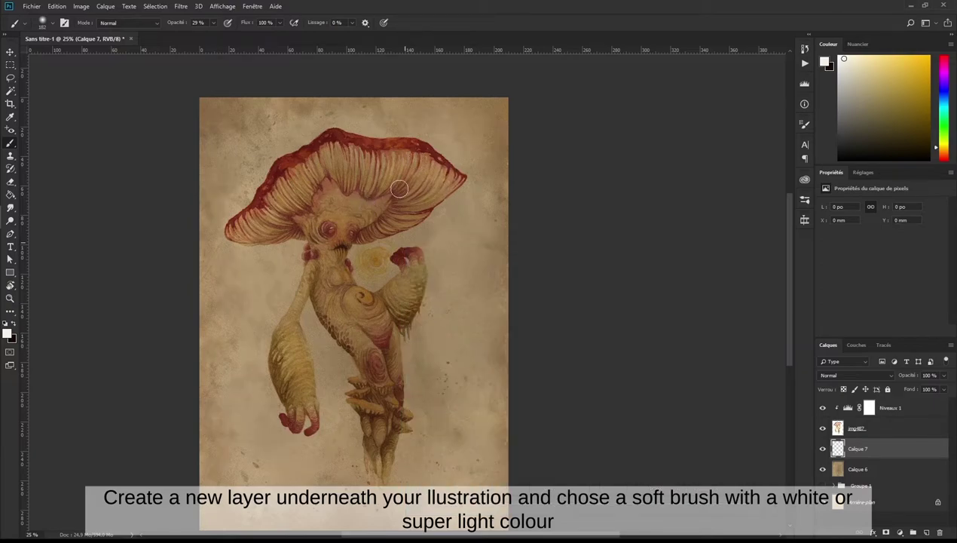
pyautogui.moveTo(377, 197)
pyautogui.mouseDown()
pyautogui.moveTo(336, 237)
pyautogui.moveTo(297, 182)
pyautogui.moveTo(338, 217)
pyautogui.moveTo(373, 223)
pyautogui.mouseUp()
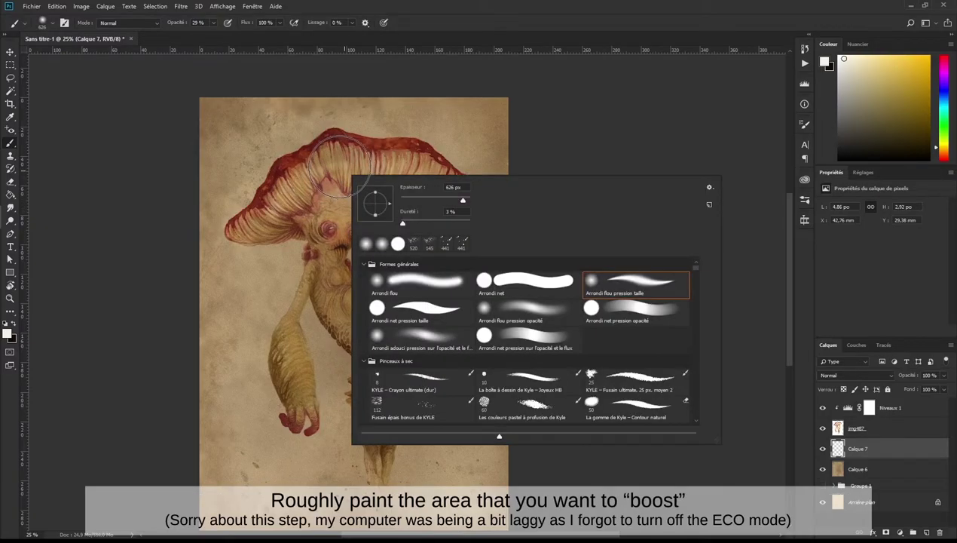
pyautogui.click(341, 162)
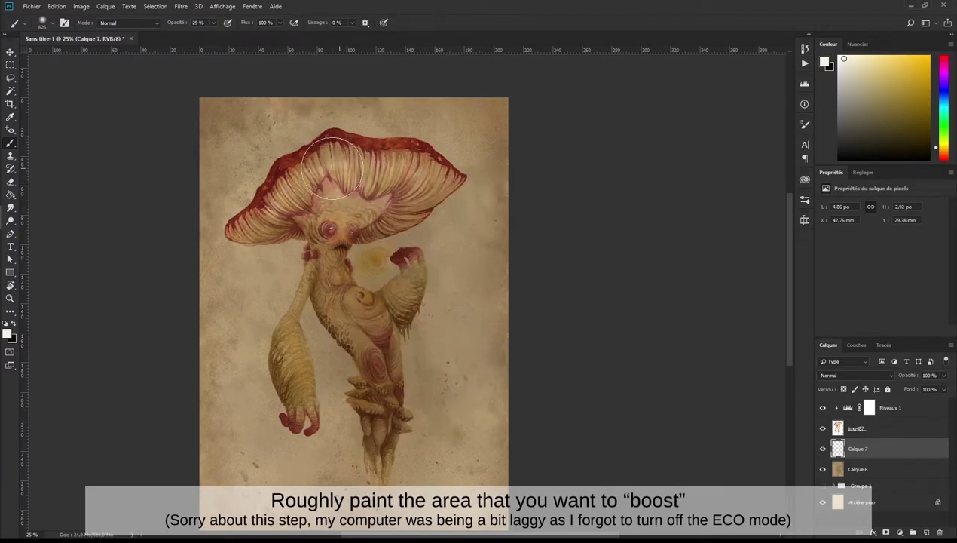
pyautogui.moveTo(307, 168)
pyautogui.mouseDown()
pyautogui.moveTo(362, 154)
pyautogui.moveTo(418, 169)
pyautogui.moveTo(369, 215)
pyautogui.moveTo(281, 216)
pyautogui.moveTo(332, 226)
pyautogui.moveTo(328, 267)
pyautogui.moveTo(354, 316)
pyautogui.moveTo(369, 325)
pyautogui.moveTo(361, 339)
pyautogui.moveTo(387, 393)
pyautogui.moveTo(353, 393)
pyautogui.moveTo(383, 452)
pyautogui.moveTo(395, 398)
pyautogui.moveTo(382, 311)
pyautogui.moveTo(395, 299)
pyautogui.moveTo(396, 273)
pyautogui.moveTo(371, 256)
pyautogui.moveTo(373, 268)
pyautogui.moveTo(365, 253)
pyautogui.moveTo(361, 263)
pyautogui.mouseUp()
pyautogui.moveTo(288, 381)
pyautogui.mouseDown()
pyautogui.moveTo(294, 415)
pyautogui.moveTo(282, 301)
pyautogui.moveTo(303, 294)
pyautogui.moveTo(287, 271)
pyautogui.moveTo(299, 257)
pyautogui.moveTo(299, 390)
pyautogui.mouseUp()
pyautogui.moveTo(322, 266)
pyautogui.mouseDown()
pyautogui.moveTo(339, 211)
pyautogui.moveTo(417, 385)
pyautogui.mouseUp()
pyautogui.moveTo(381, 425)
pyautogui.mouseDown()
pyautogui.moveTo(345, 410)
pyautogui.moveTo(381, 458)
pyautogui.mouseUp()
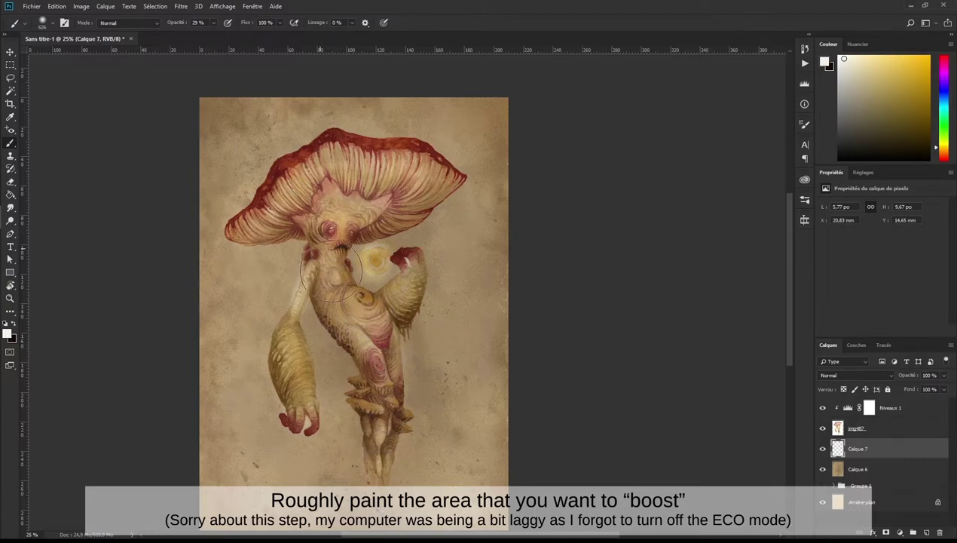
pyautogui.moveTo(252, 230)
pyautogui.mouseDown()
pyautogui.moveTo(332, 143)
pyautogui.moveTo(377, 143)
pyautogui.moveTo(426, 179)
pyautogui.moveTo(394, 216)
pyautogui.mouseUp()
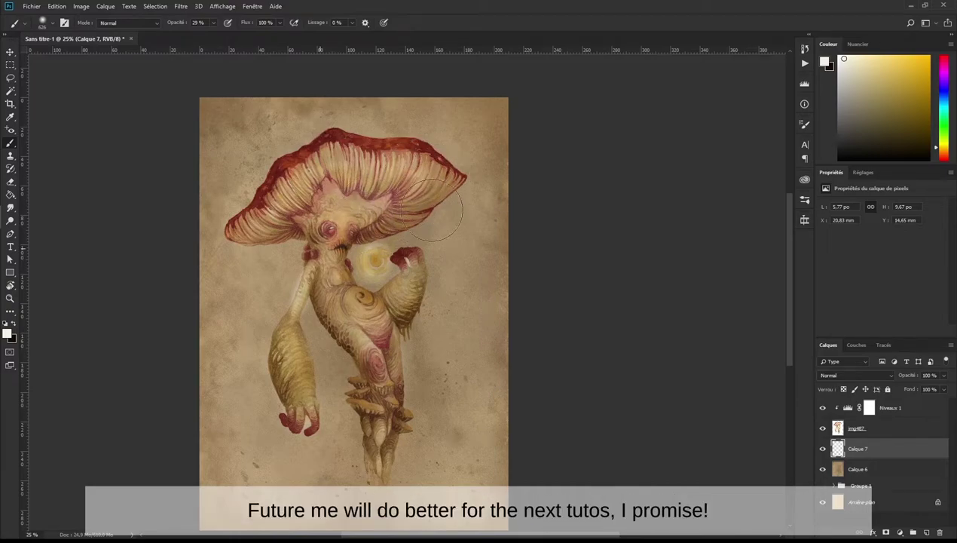
pyautogui.moveTo(412, 273); pyautogui.dragTo(392, 315)
pyautogui.hotkey('ctrl', '+')
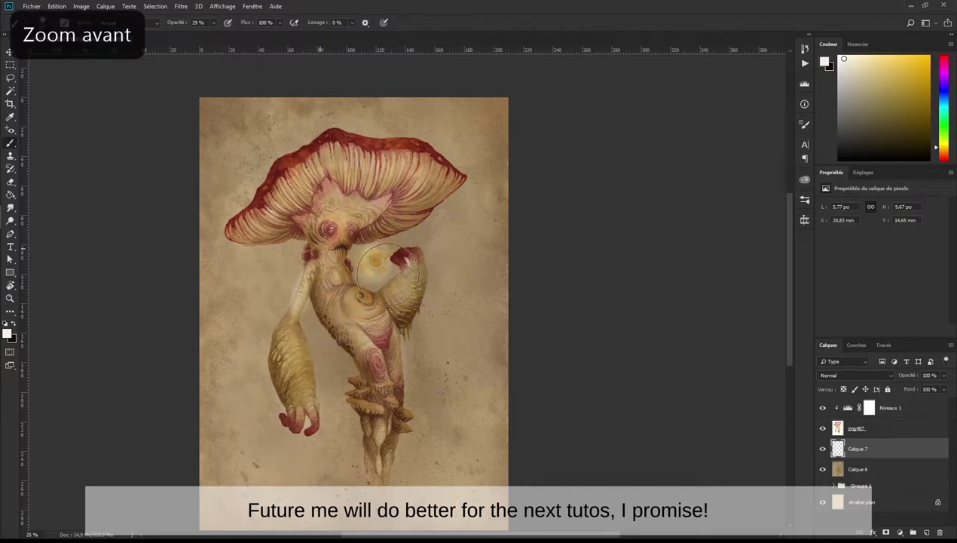
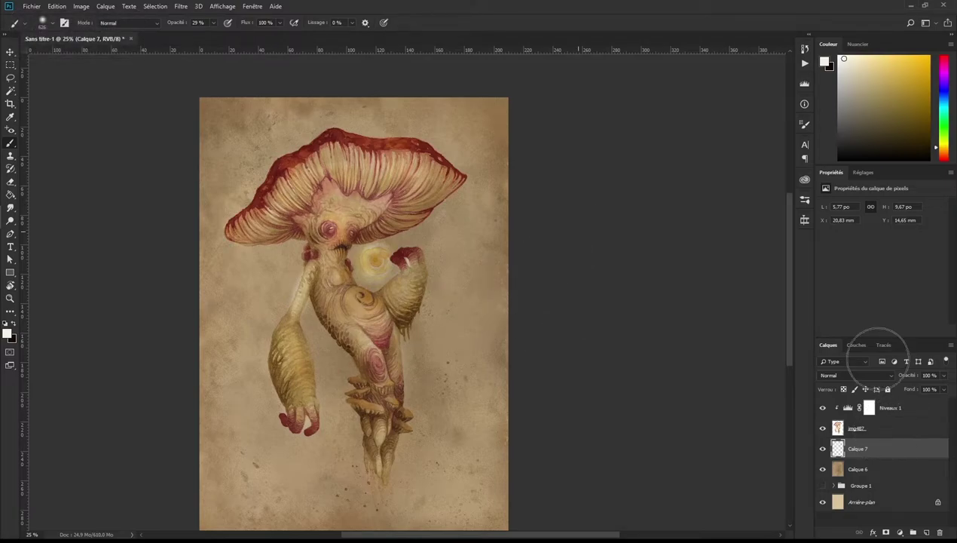
# Step: Erase the bright swirl of the glowing orb on Calque 7 with a roughly 203 px eraser
pyautogui.hotkey('ctrl', '+')
pyautogui.hotkey('alt', ']')
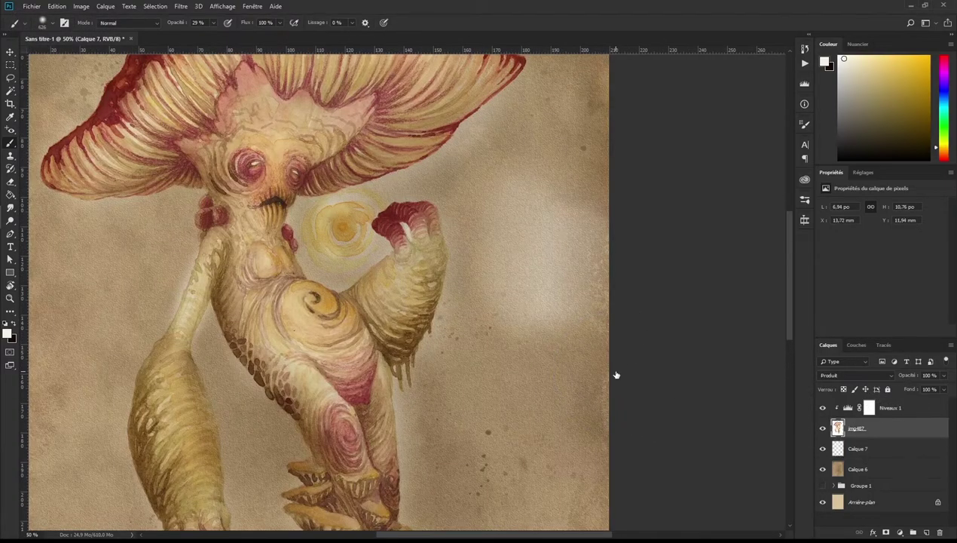
pyautogui.press('h')
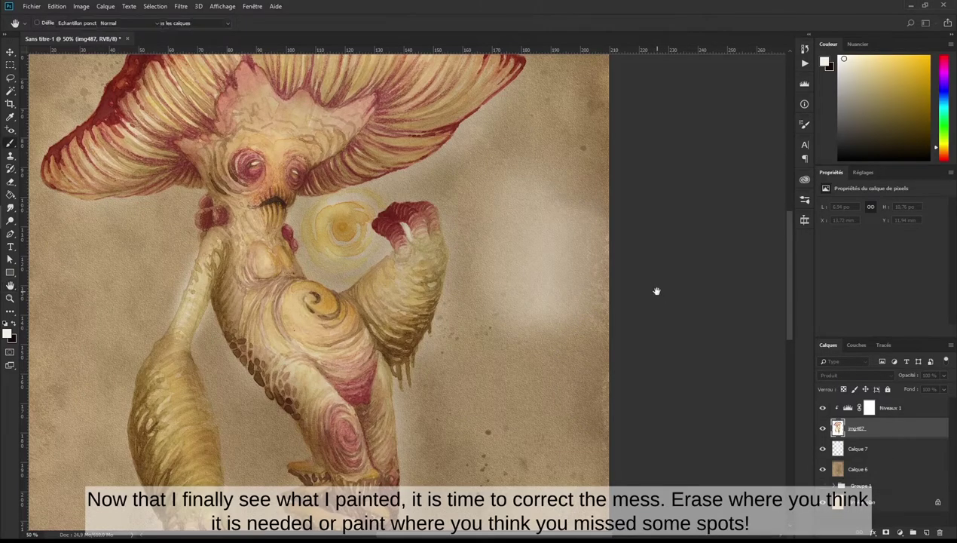
pyautogui.press('b')
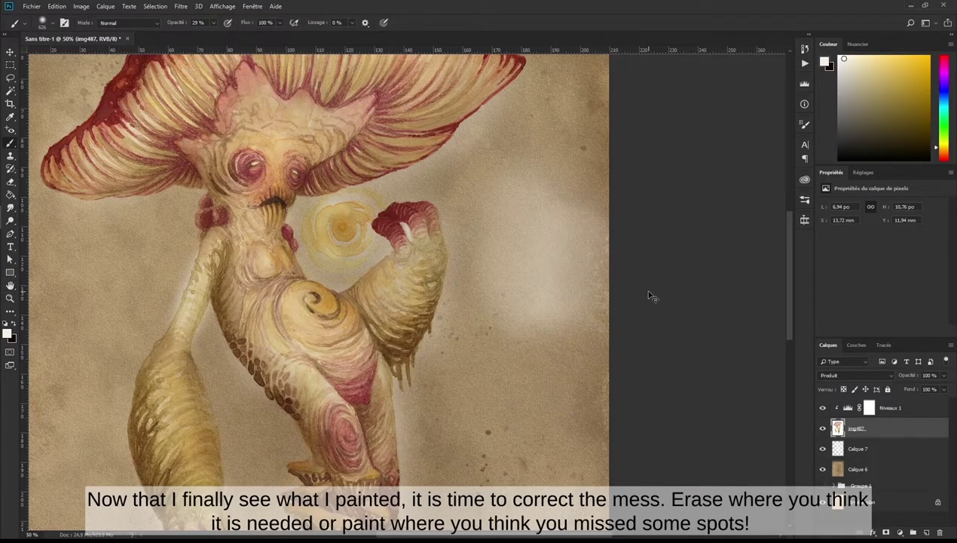
pyautogui.hotkey('ctrl', '-')
pyautogui.hotkey('ctrl', '-')
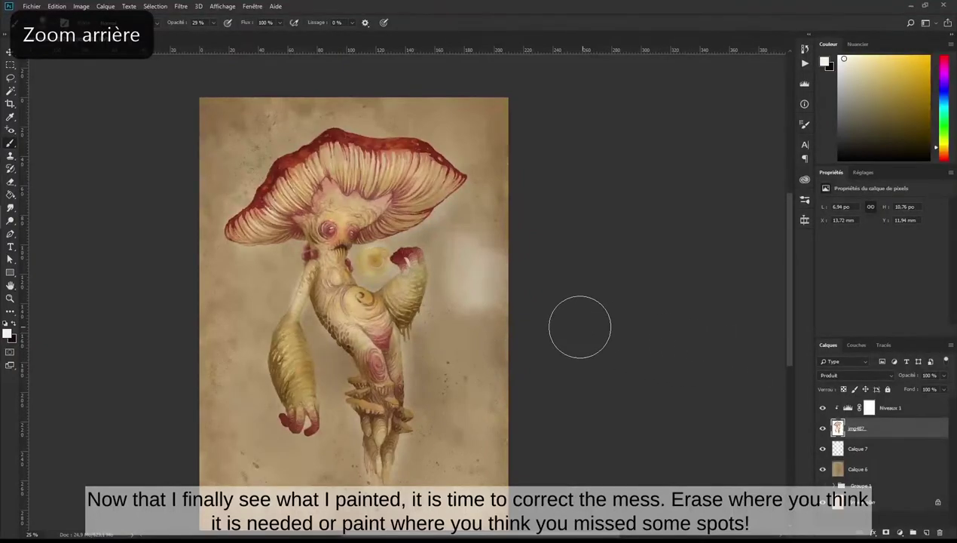
pyautogui.hotkey('ctrl', 'alt')
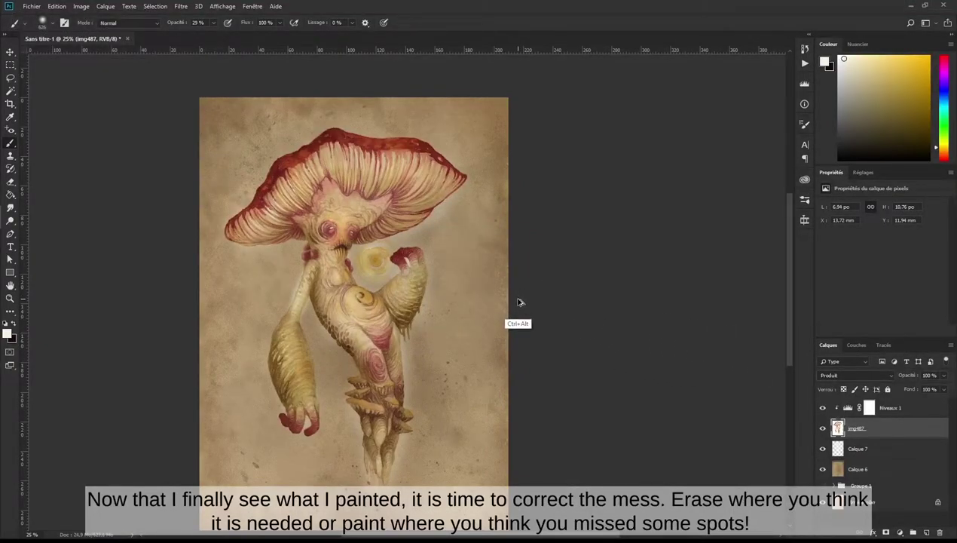
pyautogui.keyDown('ctrl'); pyautogui.click(448, 222); pyautogui.keyUp('ctrl')
pyautogui.keyDown('ctrl'); pyautogui.click(453, 218); pyautogui.keyUp('ctrl')
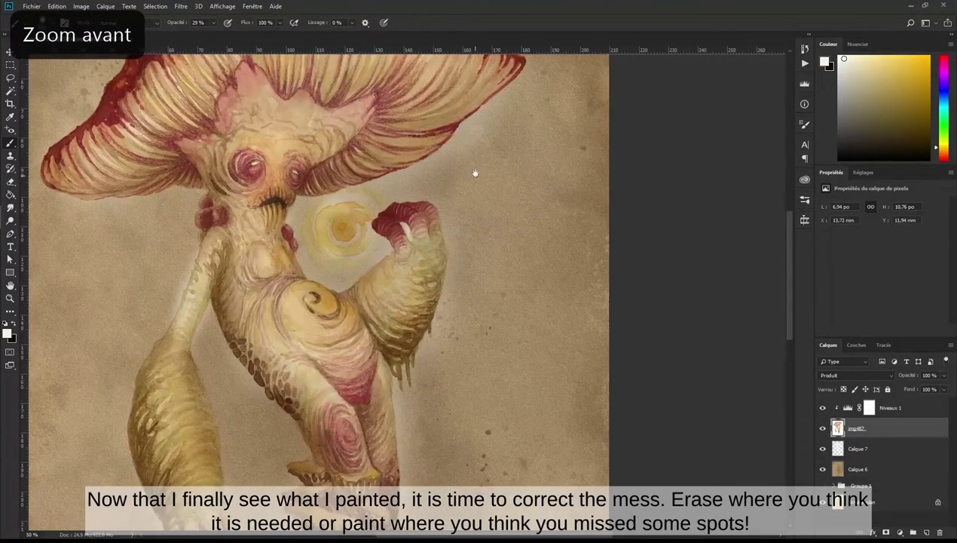
pyautogui.moveTo(474, 230); pyautogui.dragTo(474, 261)
pyautogui.press('e')
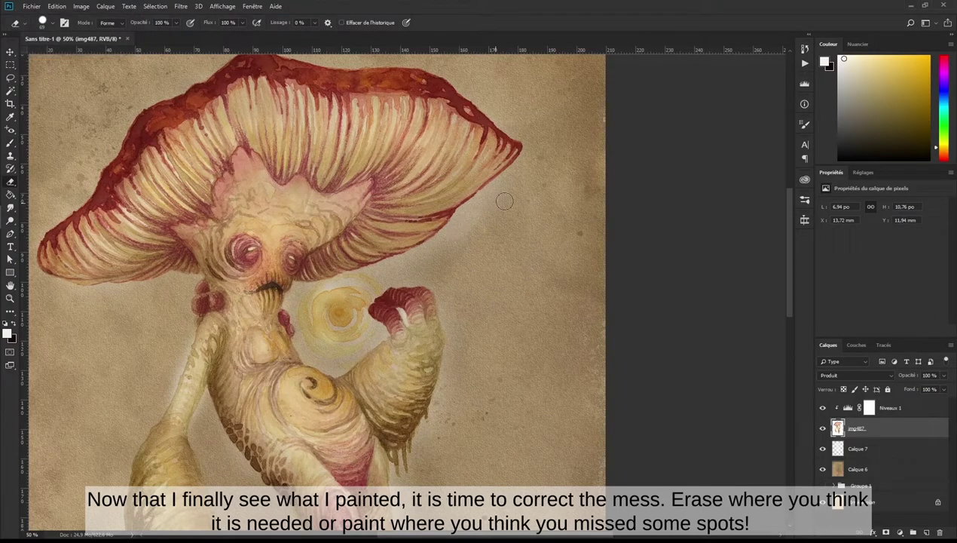
pyautogui.moveTo(476, 232); pyautogui.dragTo(499, 241)
pyautogui.click(857, 452)
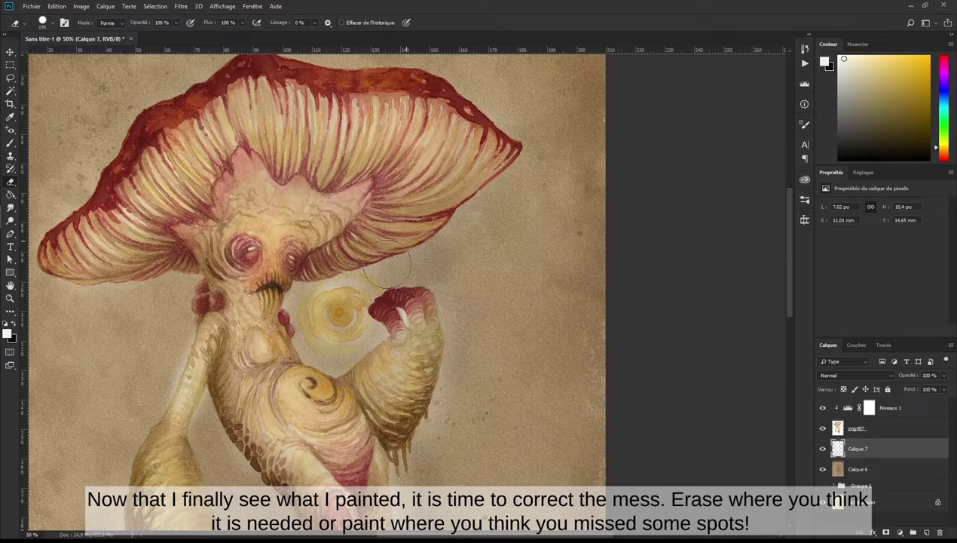
pyautogui.moveTo(321, 300); pyautogui.dragTo(304, 299)
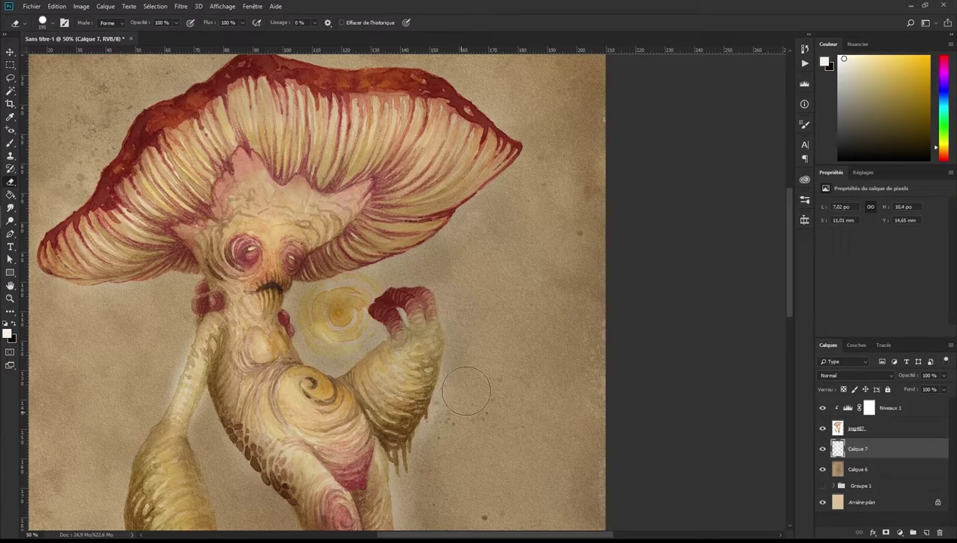
# Step: Dim the orb's lower glow using the soft Arrondi flou pression opacité eraser brush
pyautogui.rightClick(513, 287)
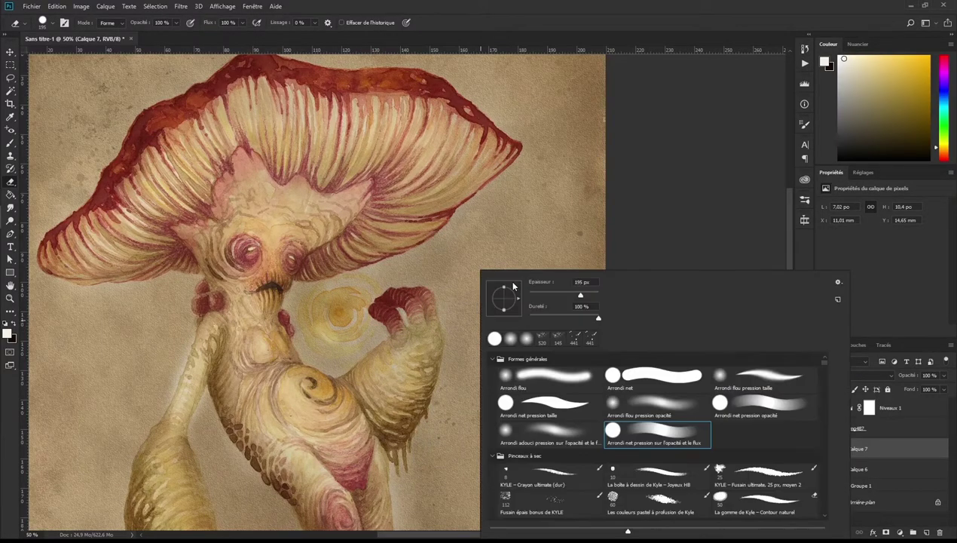
pyautogui.click(674, 401)
pyautogui.press('Return')
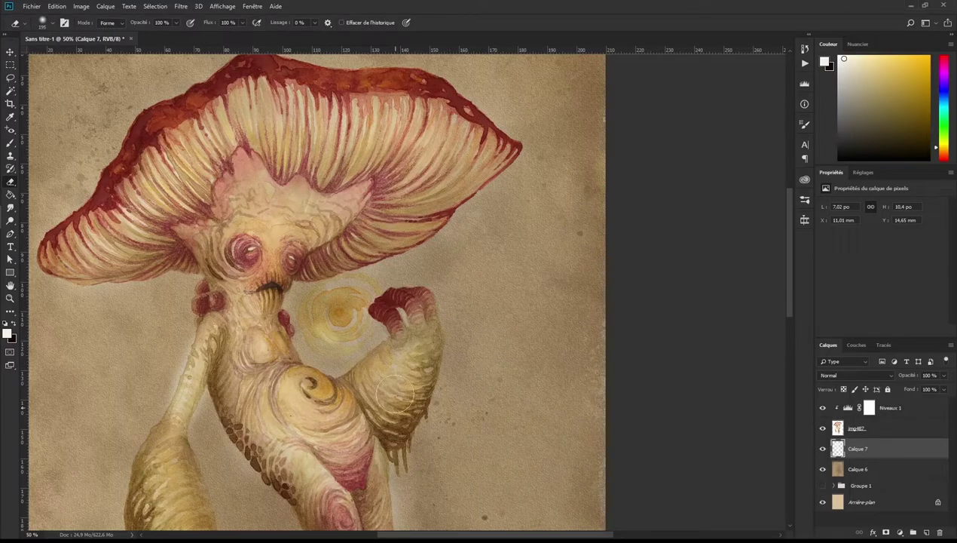
pyautogui.moveTo(332, 320); pyautogui.dragTo(344, 346)
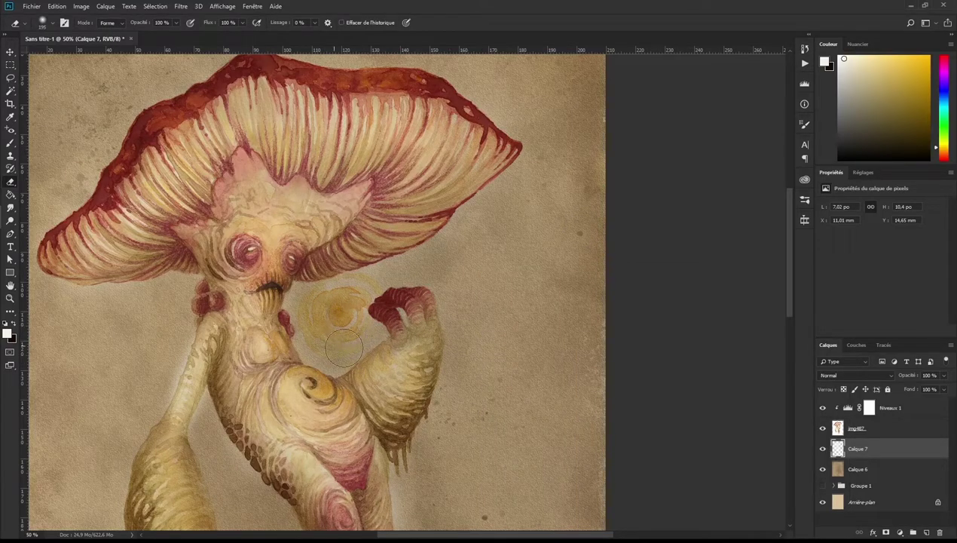
# Step: Return to the Brush with a soft round tip at 76 px and 29% opacity
pyautogui.press('b')
pyautogui.rightClick(356, 273)
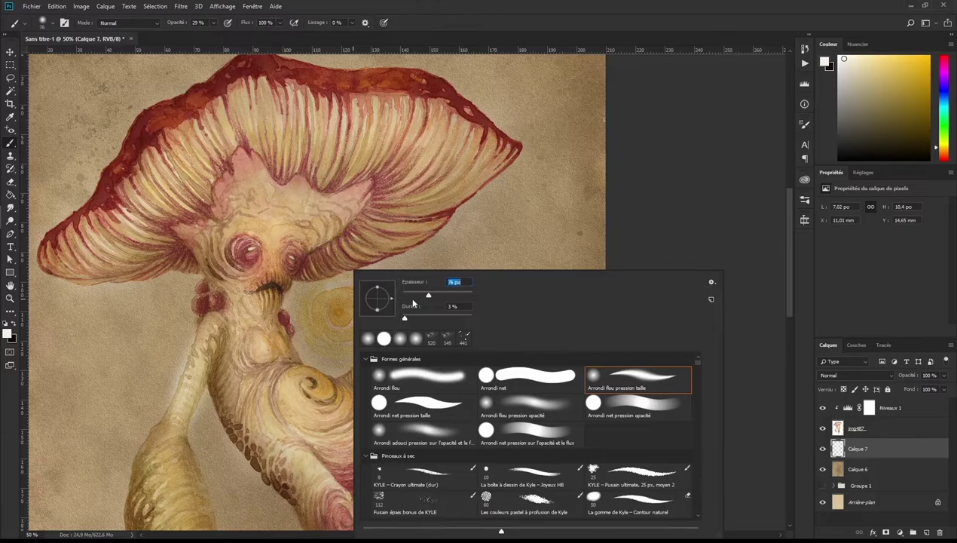
pyautogui.press('Return')
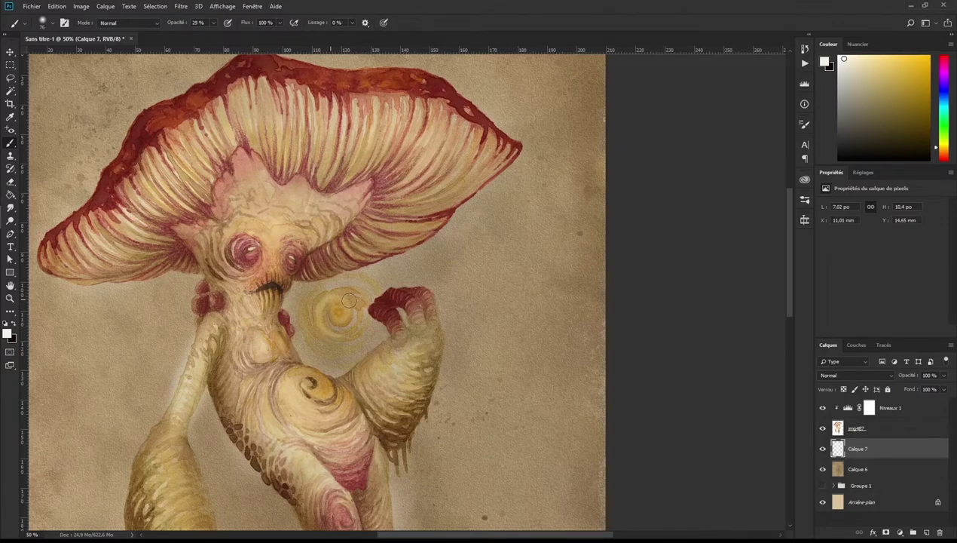
# Step: Smudge the orb's glowing rings into a smooth soft blob, then review the whole figure
pyautogui.press('r')
pyautogui.moveTo(361, 299); pyautogui.dragTo(362, 302)
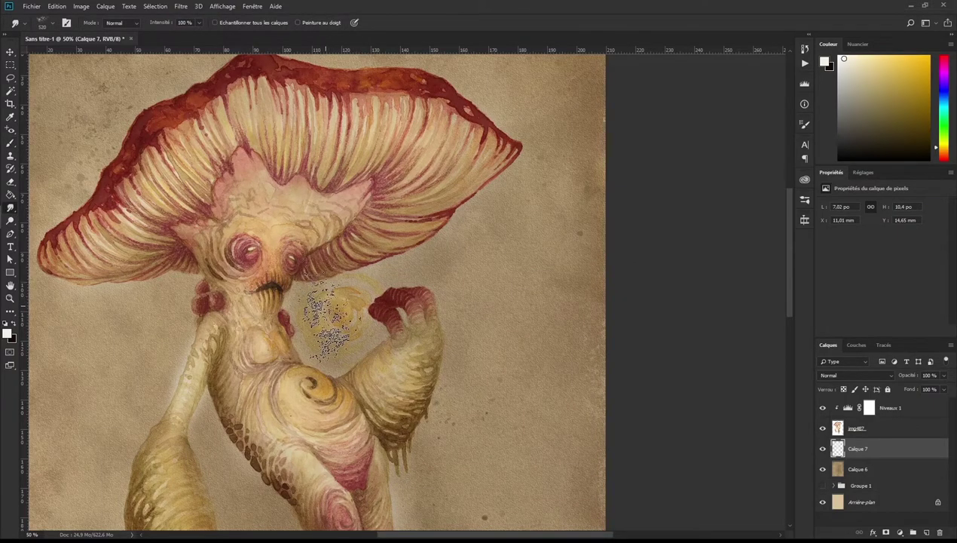
pyautogui.moveTo(475, 211); pyautogui.dragTo(520, 140)
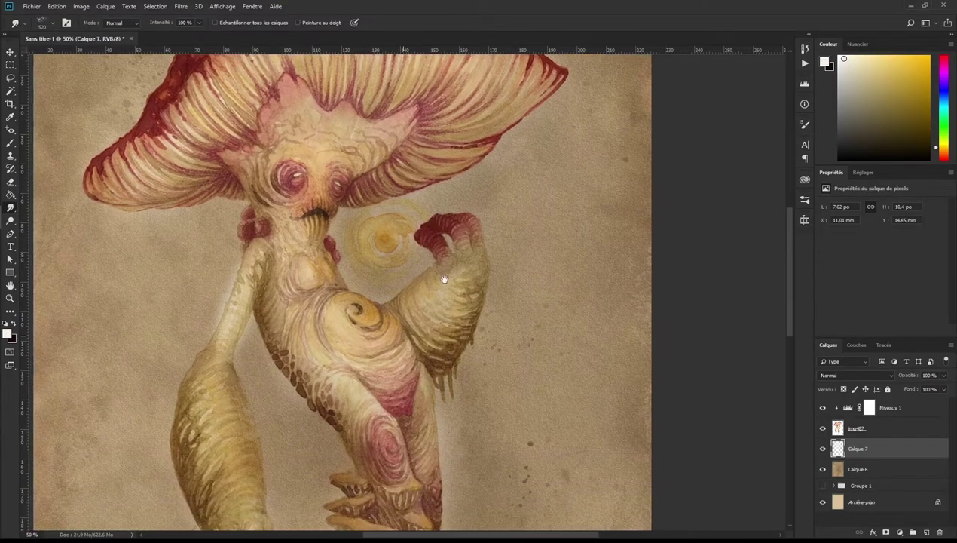
pyautogui.press('e')
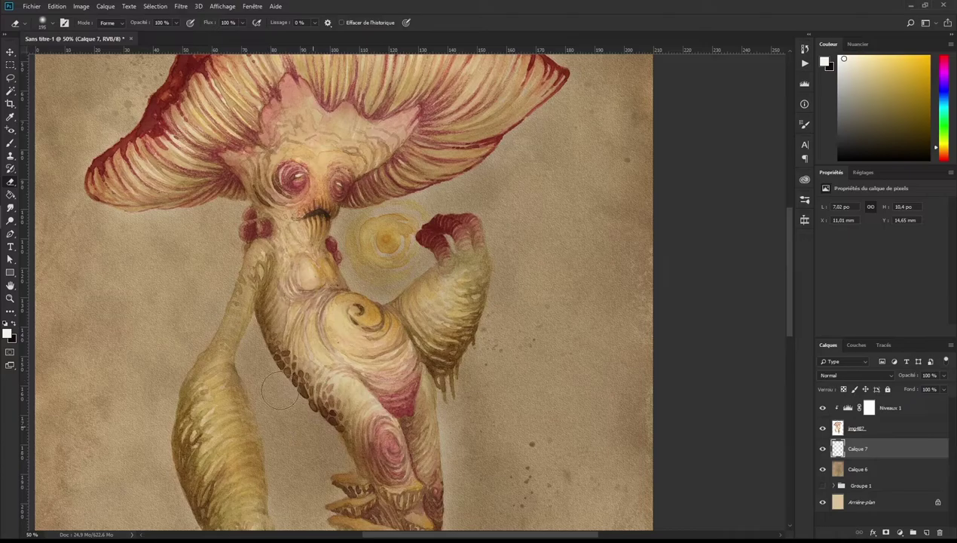
pyautogui.moveTo(280, 390); pyautogui.dragTo(248, 232)
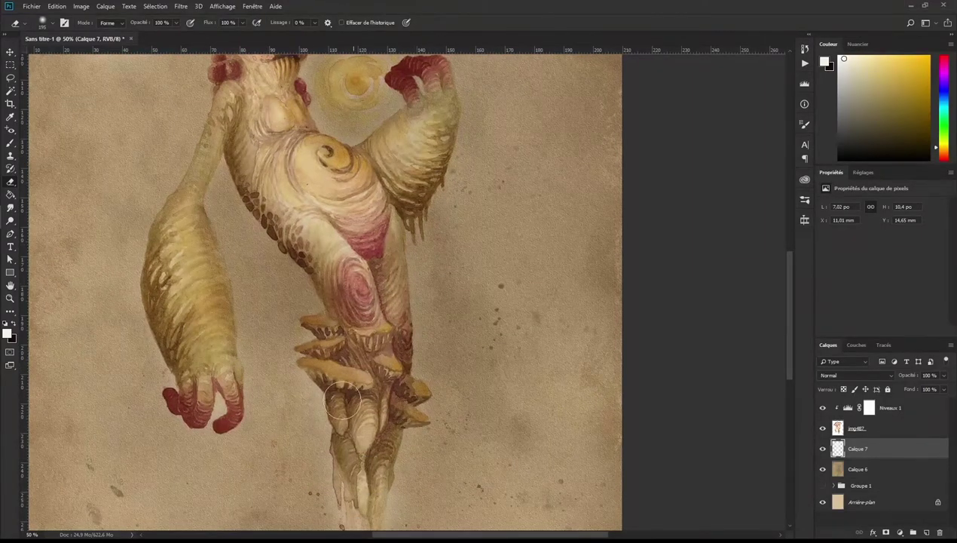
pyautogui.moveTo(313, 422); pyautogui.dragTo(365, 339)
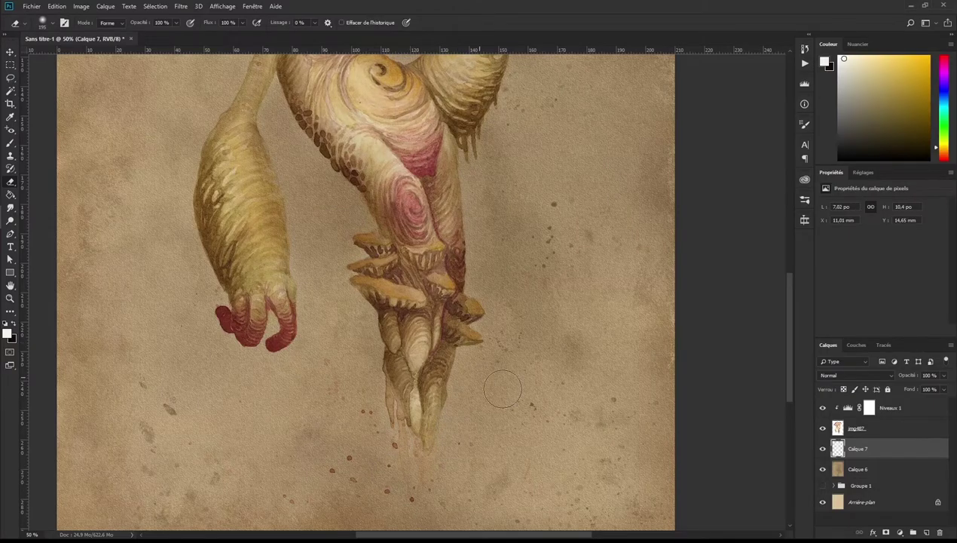
pyautogui.moveTo(241, 76); pyautogui.dragTo(283, 345)
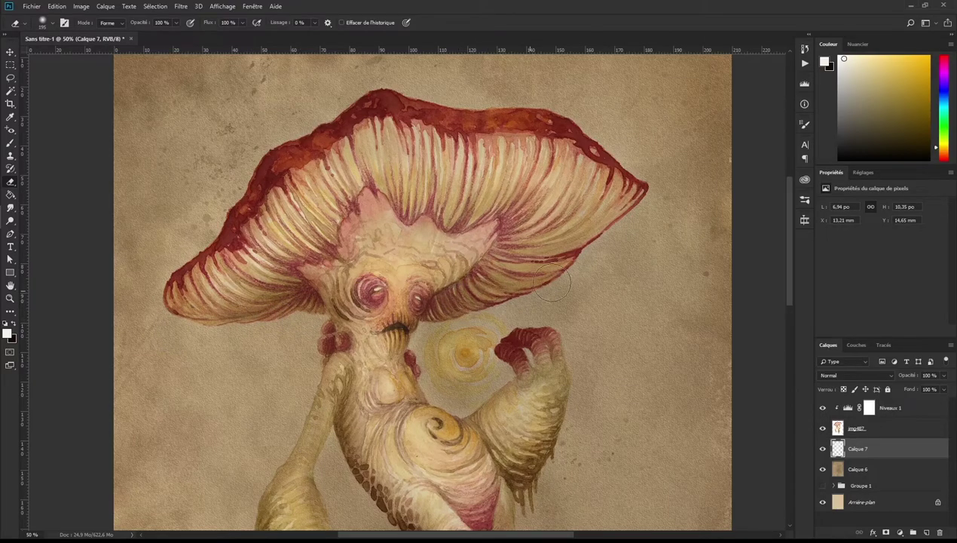
pyautogui.scroll(-3, 642, 158)
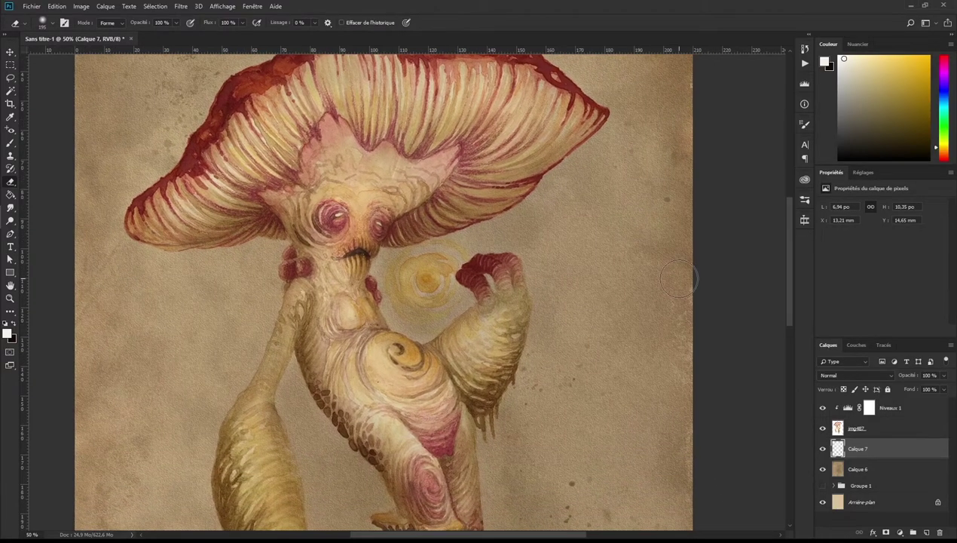
pyautogui.hotkey('ctrl', '-')
# Step: Toggle Calque 7's visibility to compare, then set it to the Incrustation blend mode
pyautogui.hotkey('ctrl', '-')
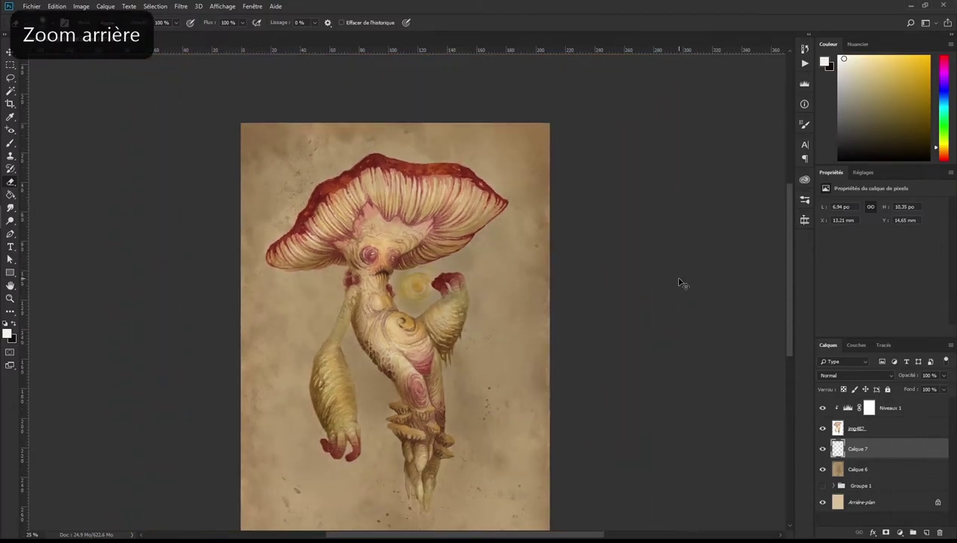
pyautogui.hotkey('ctrl', '-')
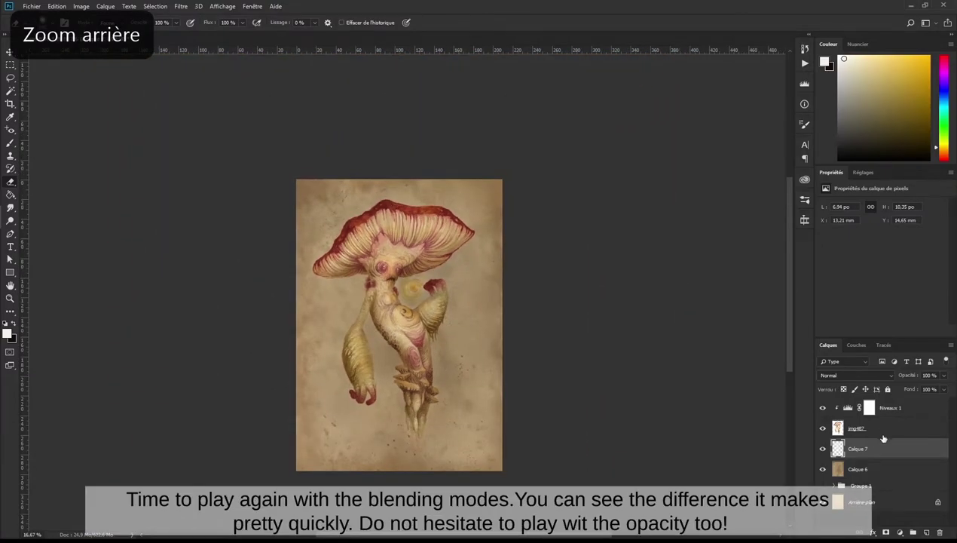
pyautogui.click(822, 451)
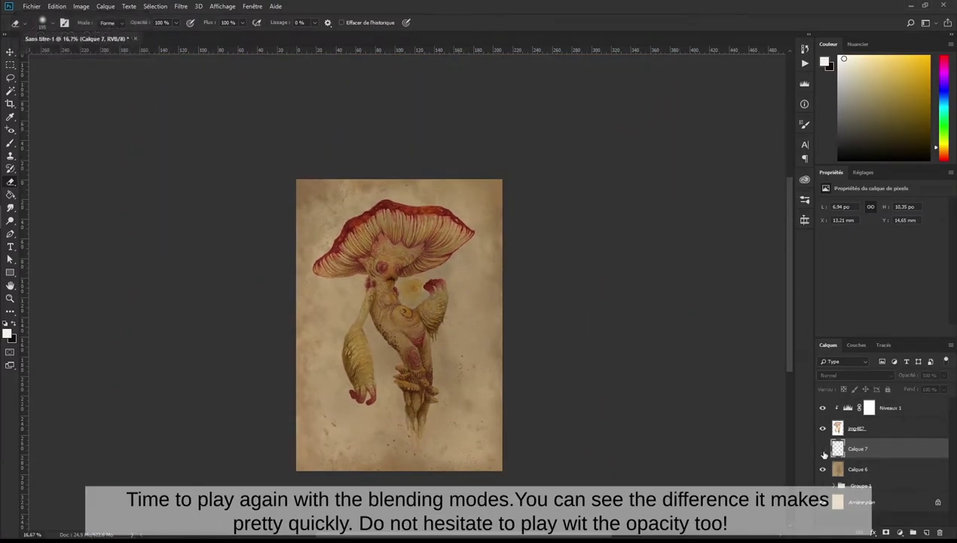
pyautogui.click(823, 452)
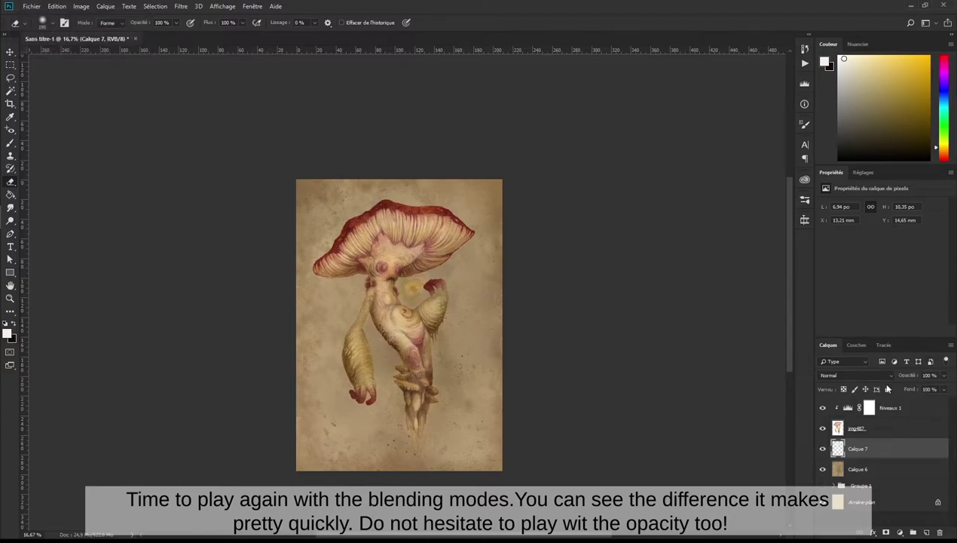
pyautogui.click(893, 376)
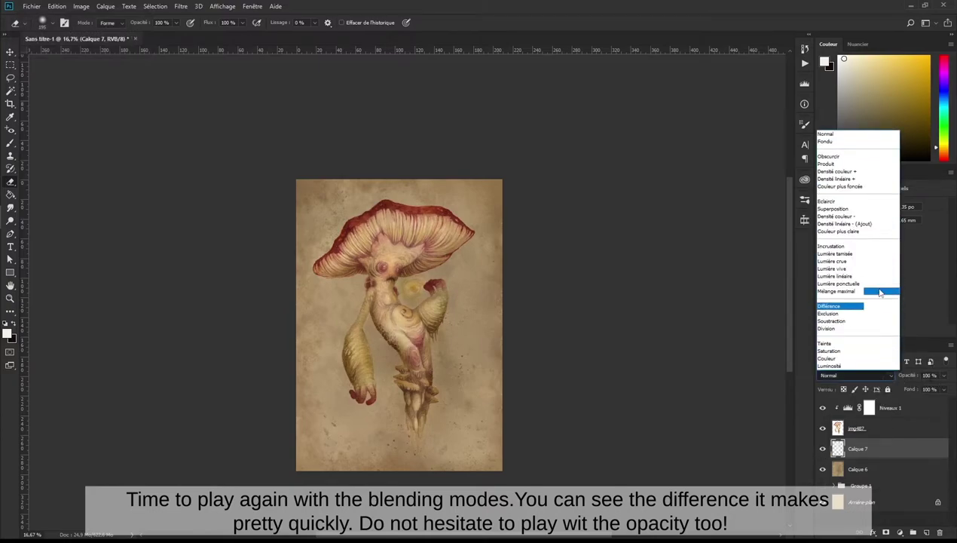
pyautogui.click(854, 247)
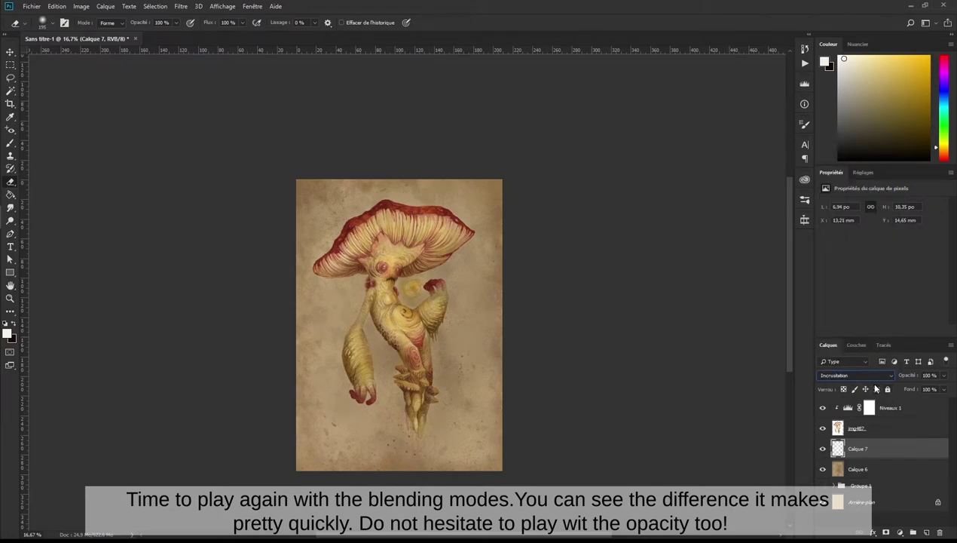
# Step: Step through neighbouring blend modes and return Calque 7 to Normal
pyautogui.press('Down')
pyautogui.press('Down')
pyautogui.press('Down')
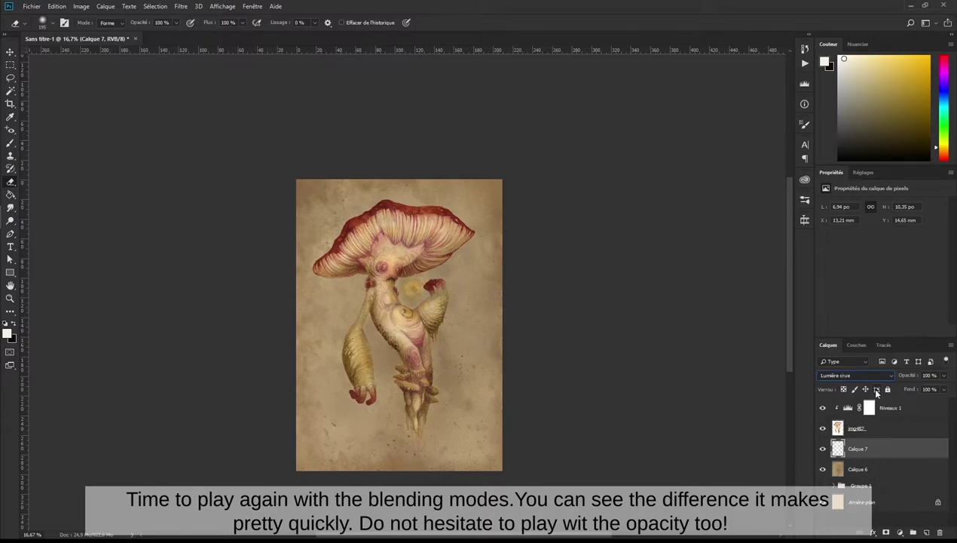
pyautogui.press('Up')
pyautogui.press('Up')
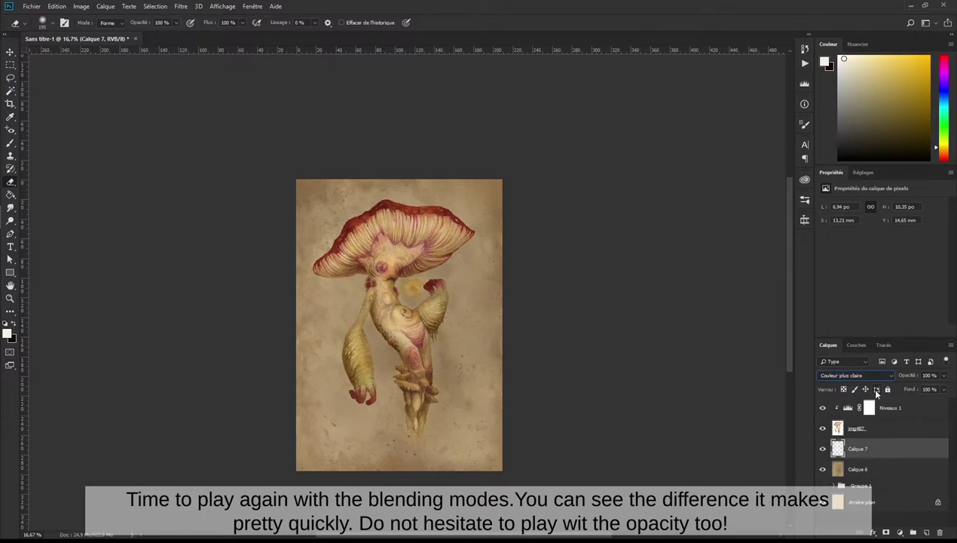
pyautogui.press('Up')
pyautogui.press('Up')
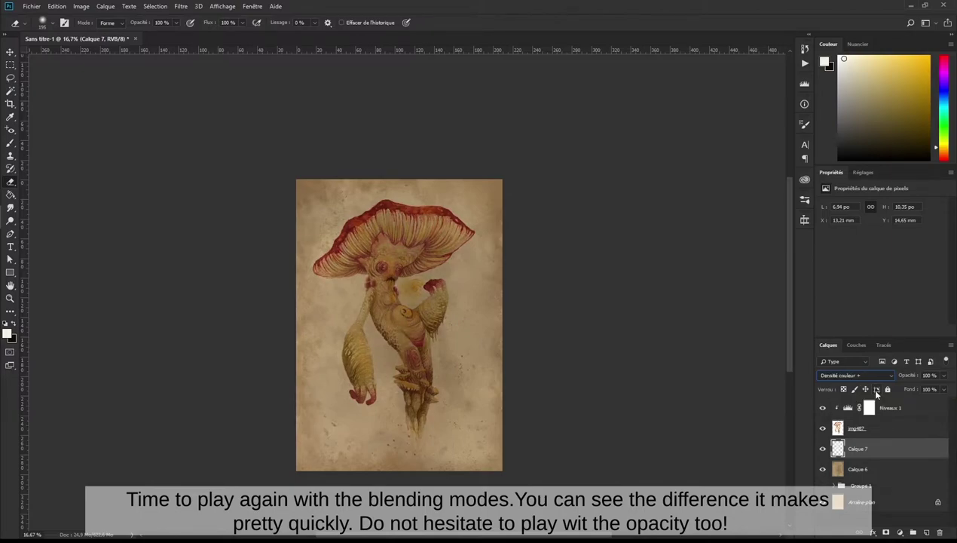
pyautogui.press('Up')
pyautogui.press('Up')
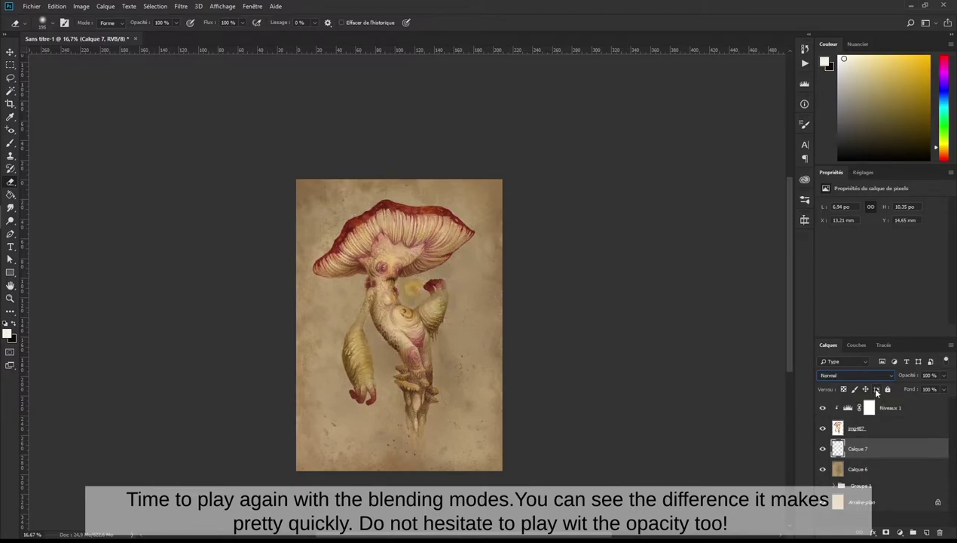
pyautogui.click(859, 373)
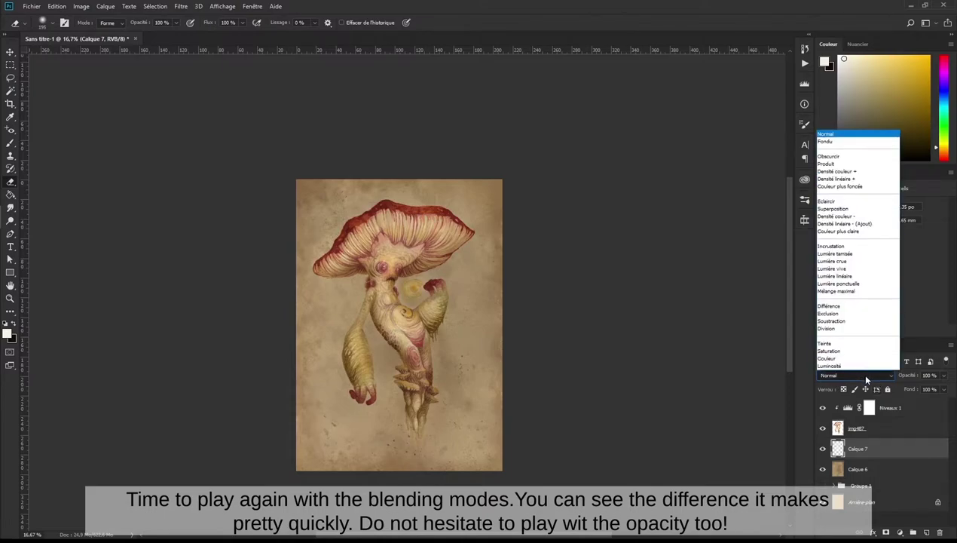
pyautogui.click(859, 373)
pyautogui.click(943, 376)
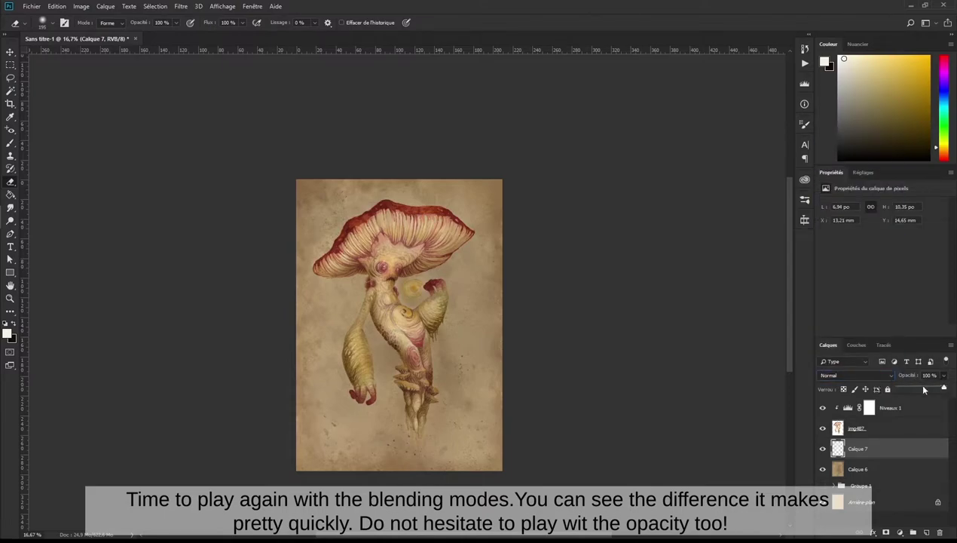
# Step: Drop Calque 7's opacity to 68% and create Calque 8 above the parchment layer Calque 6
pyautogui.moveTo(924, 389); pyautogui.dragTo(930, 390)
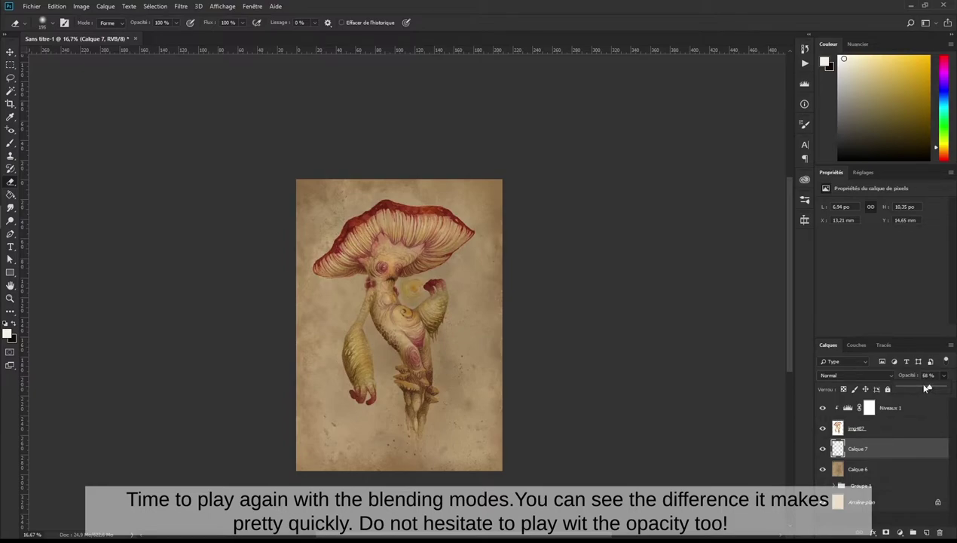
pyautogui.click(880, 467)
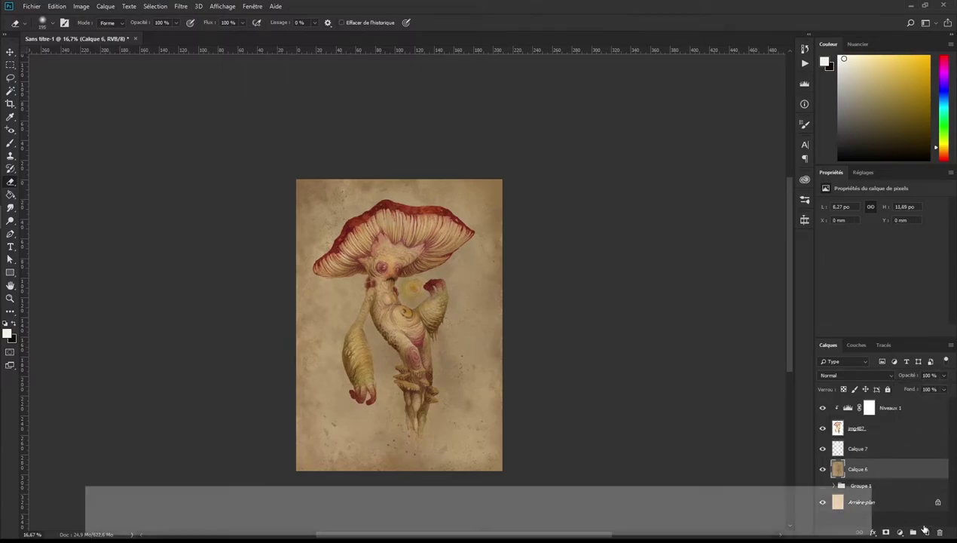
pyautogui.click(926, 530)
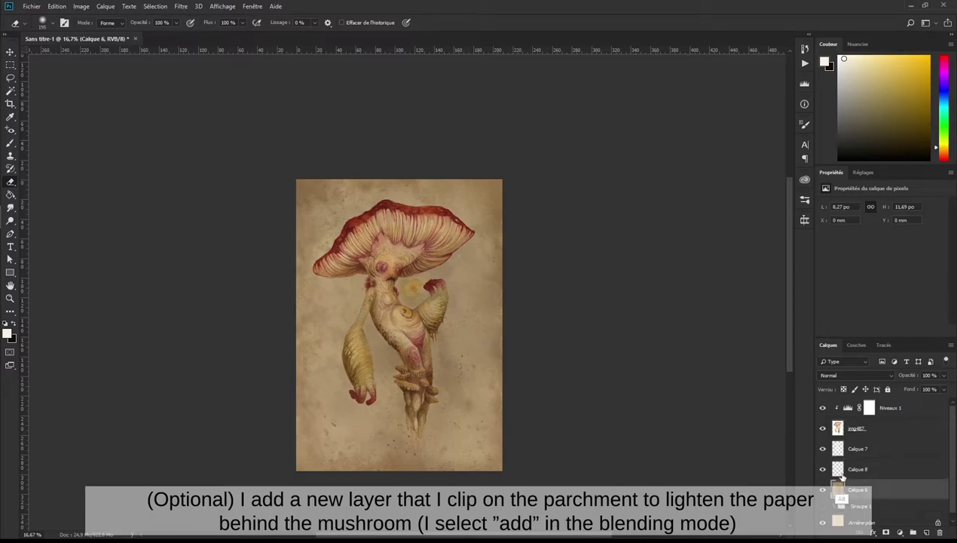
# Step: Clip Calque 8 to the parchment layer and set it to Densité linéaire - (Ajout)
pyautogui.keyDown('alt'); pyautogui.click(840, 474); pyautogui.keyUp('alt')
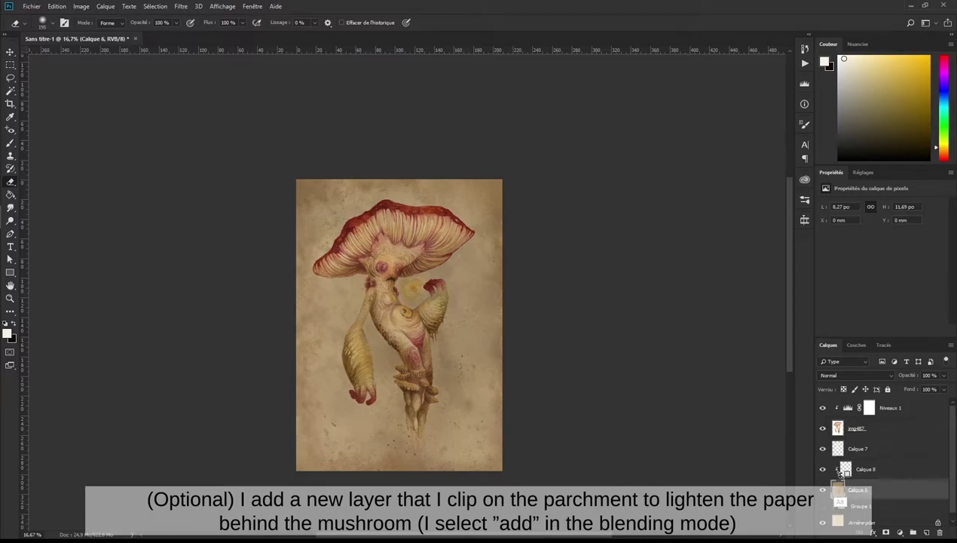
pyautogui.click(854, 374)
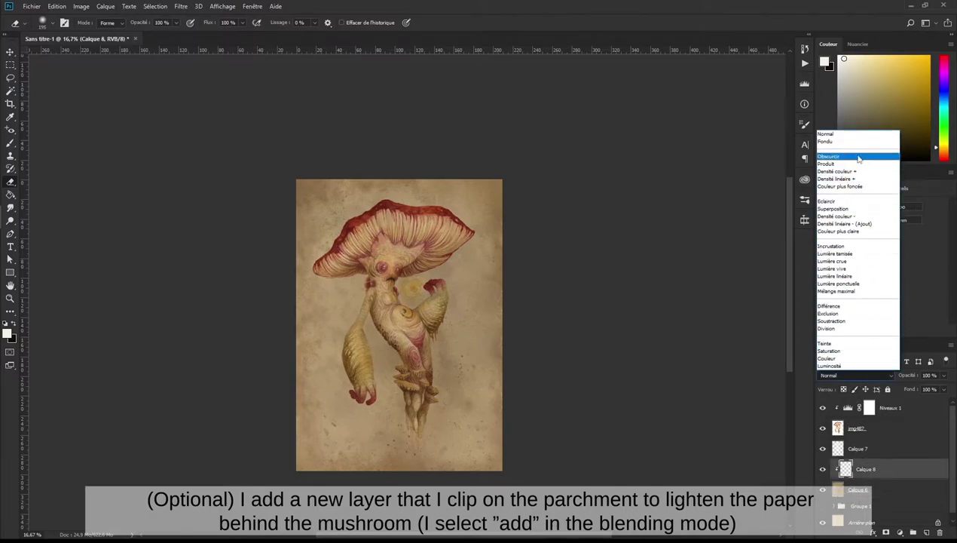
pyautogui.click(867, 224)
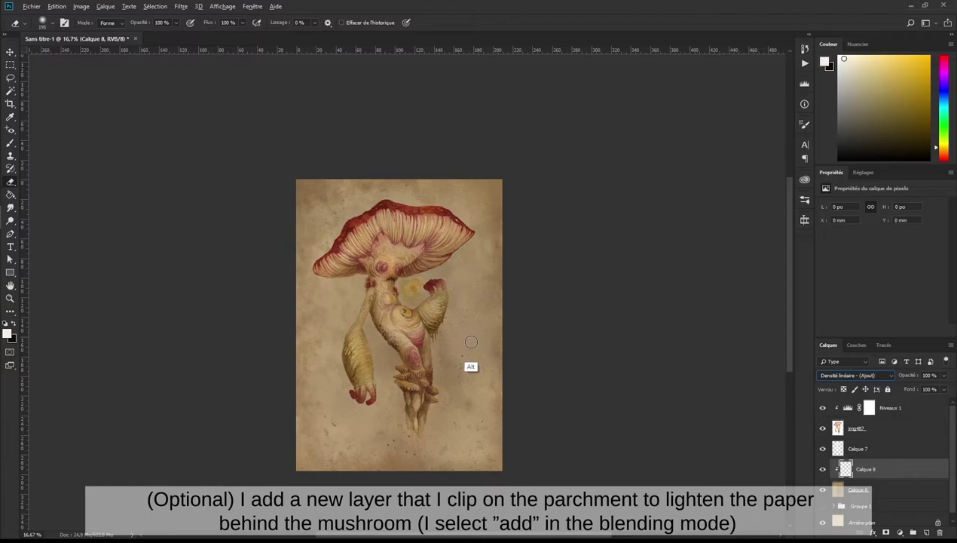
# Step: Enlarge the brush, erase stray paint right of the figure, and keep Densité linéaire - (Ajout)
pyautogui.press('alt')
pyautogui.moveTo(444, 309); pyautogui.dragTo(455, 359)
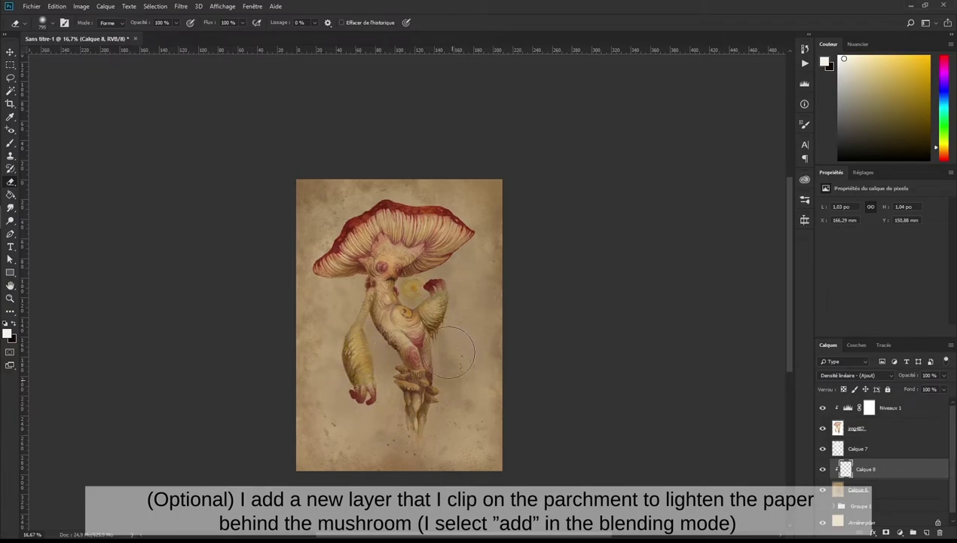
pyautogui.moveTo(453, 319); pyautogui.dragTo(479, 351)
pyautogui.click(886, 376)
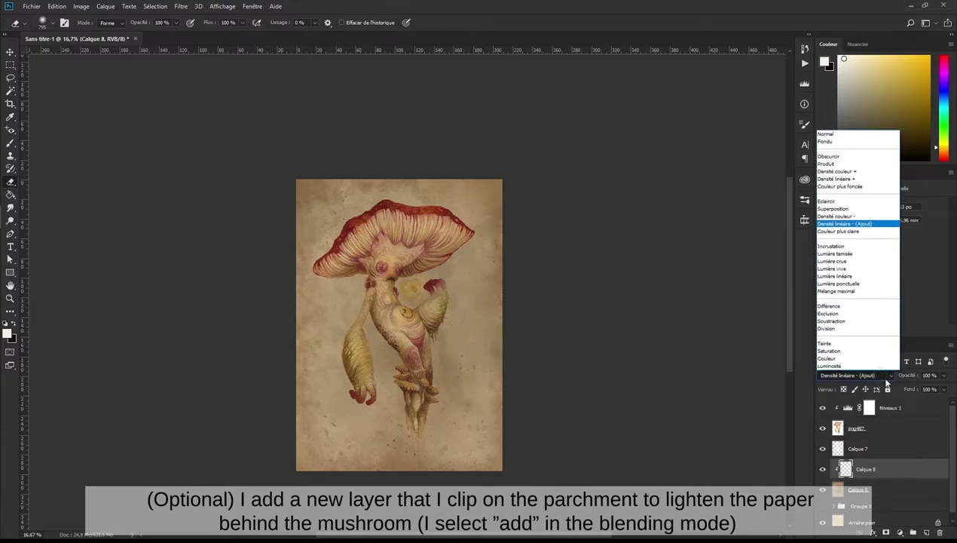
pyautogui.click(663, 366)
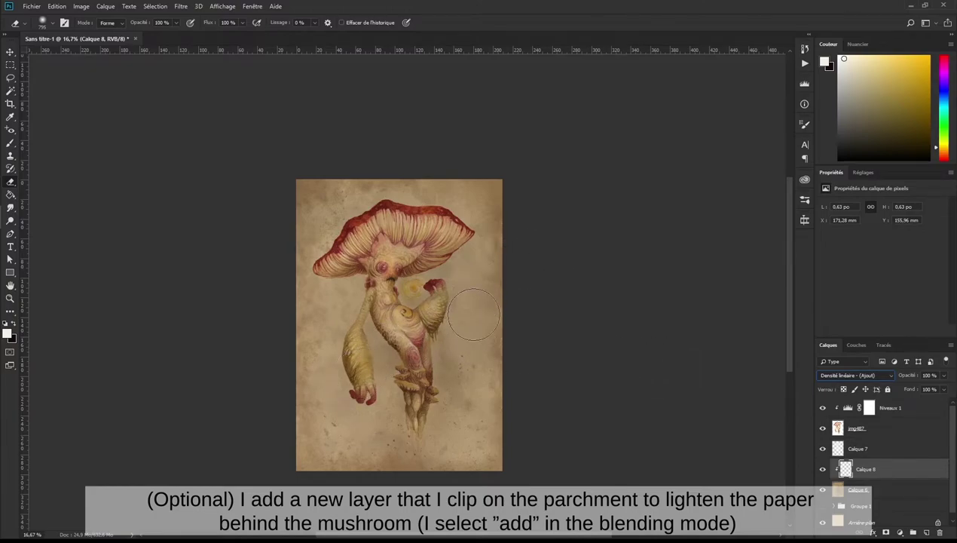
# Step: Sample parchment beige and paint large strokes lightening the paper around the left arm, body and cap
pyautogui.press('b')
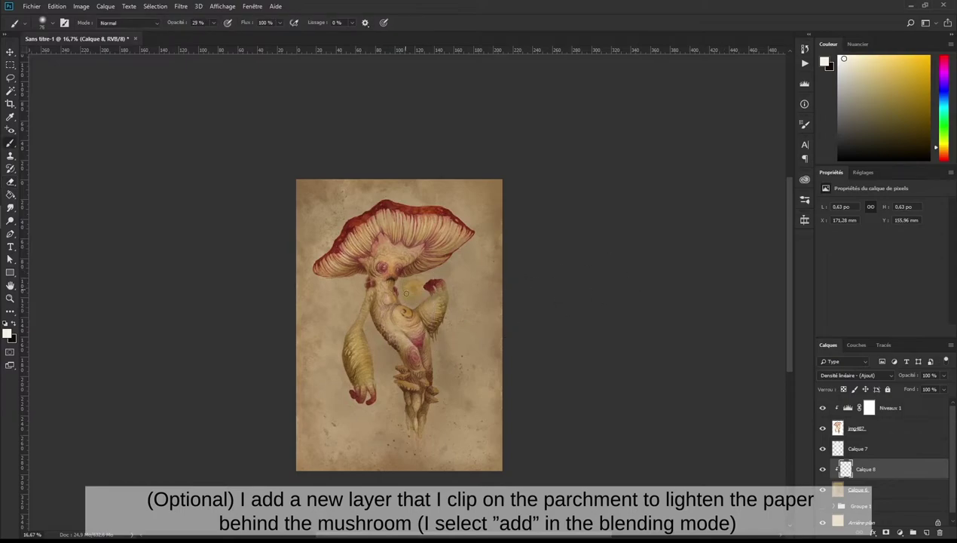
pyautogui.moveTo(442, 348)
pyautogui.mouseDown()
pyautogui.moveTo(468, 362)
pyautogui.moveTo(369, 406)
pyautogui.moveTo(366, 350)
pyautogui.mouseUp()
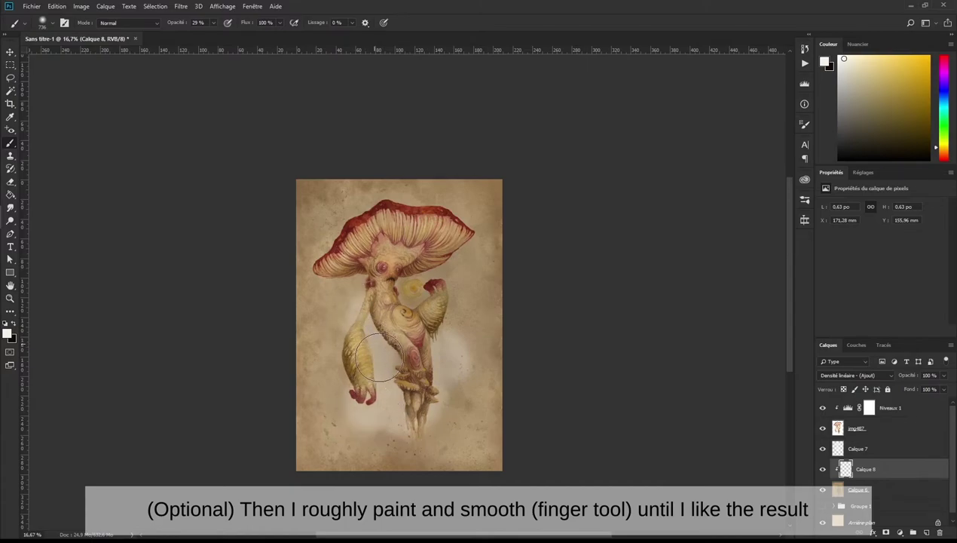
pyautogui.keyDown('alt'); pyautogui.click(335, 401); pyautogui.keyUp('alt')
pyautogui.moveTo(368, 395)
pyautogui.mouseDown()
pyautogui.moveTo(349, 365)
pyautogui.moveTo(377, 249)
pyautogui.mouseUp()
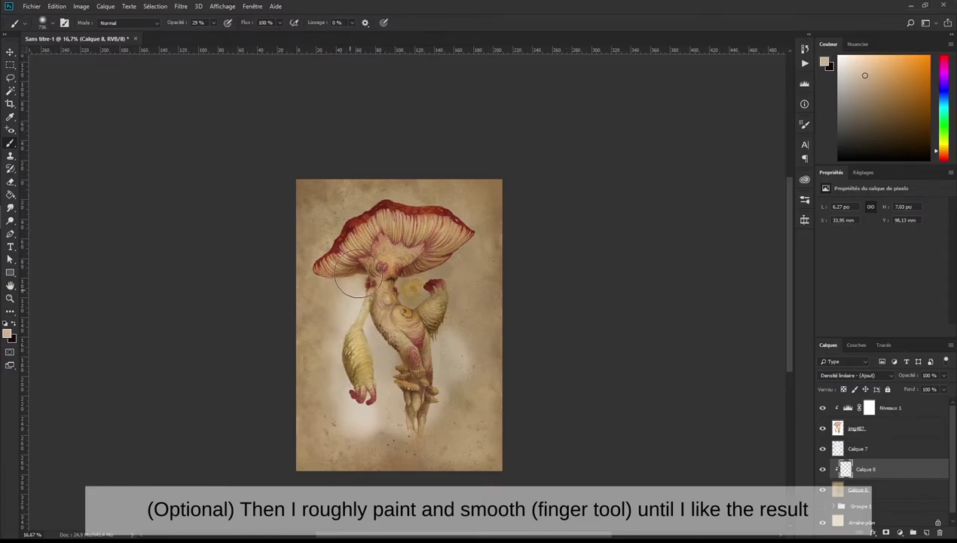
pyautogui.moveTo(441, 256); pyautogui.dragTo(450, 412)
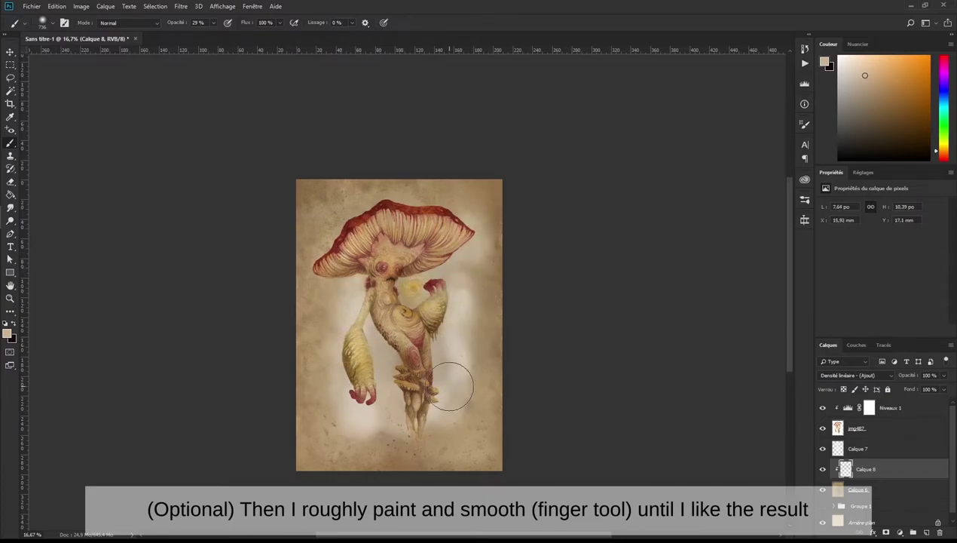
pyautogui.moveTo(352, 224)
pyautogui.mouseDown()
pyautogui.moveTo(343, 230)
pyautogui.moveTo(368, 217)
pyautogui.mouseUp()
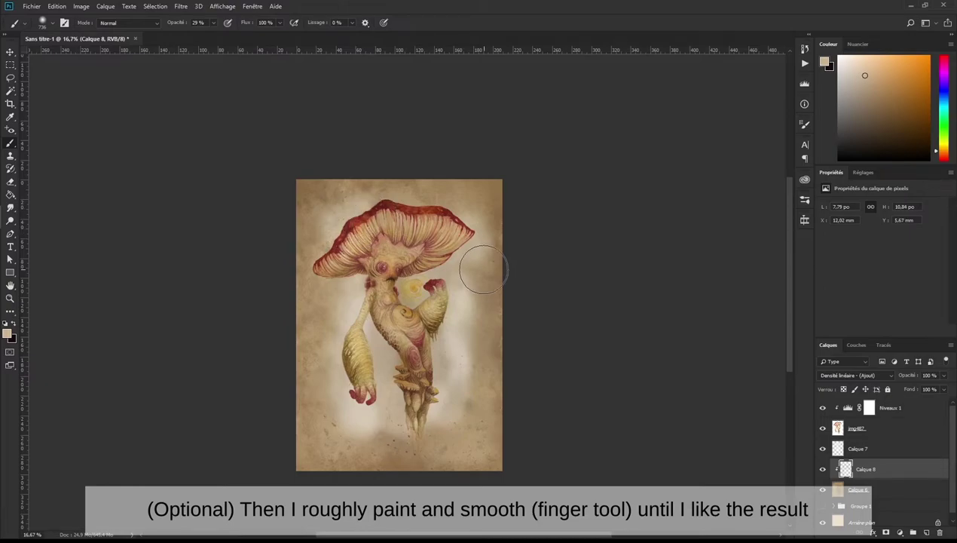
# Step: Smudge the light paint around the torso and right of the figure with a grunge brush
pyautogui.press('r')
pyautogui.rightClick(462, 299)
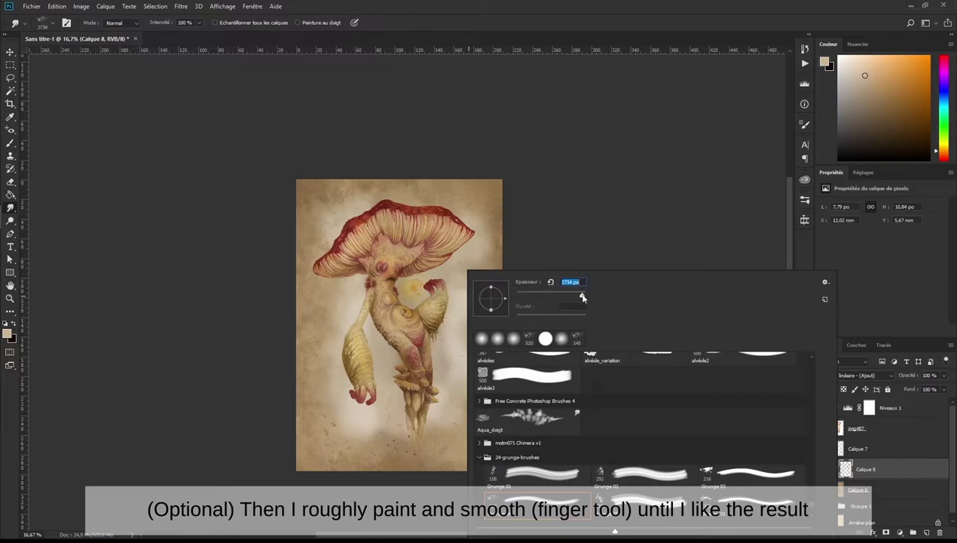
pyautogui.click(577, 213)
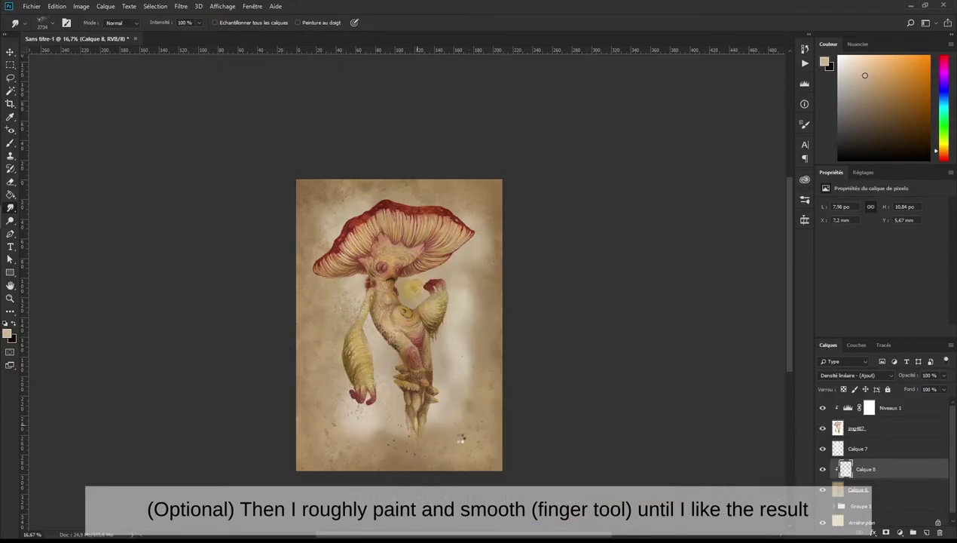
pyautogui.moveTo(461, 425)
pyautogui.mouseDown()
pyautogui.moveTo(497, 414)
pyautogui.moveTo(396, 445)
pyautogui.moveTo(443, 396)
pyautogui.moveTo(445, 328)
pyautogui.moveTo(335, 346)
pyautogui.moveTo(363, 341)
pyautogui.moveTo(374, 323)
pyautogui.moveTo(310, 324)
pyautogui.mouseUp()
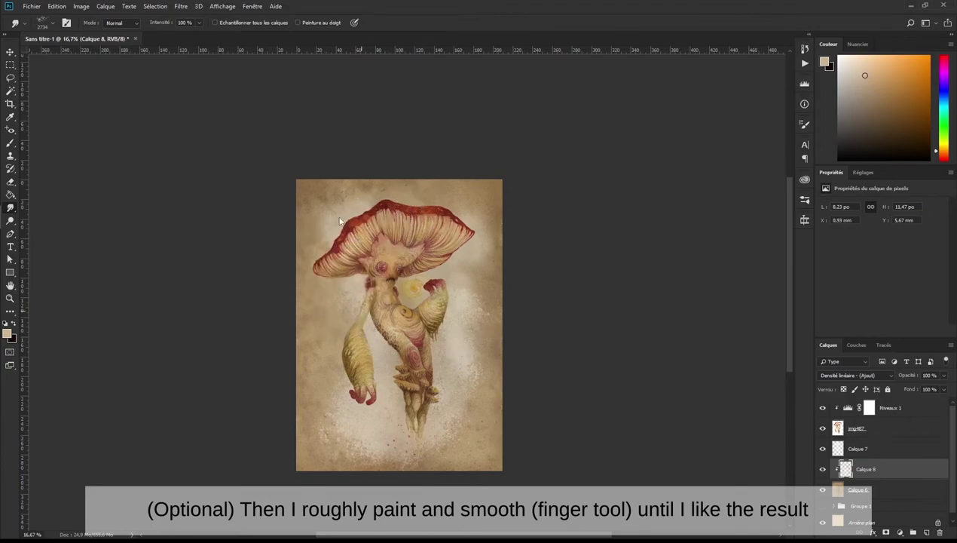
pyautogui.moveTo(354, 170); pyautogui.dragTo(320, 166)
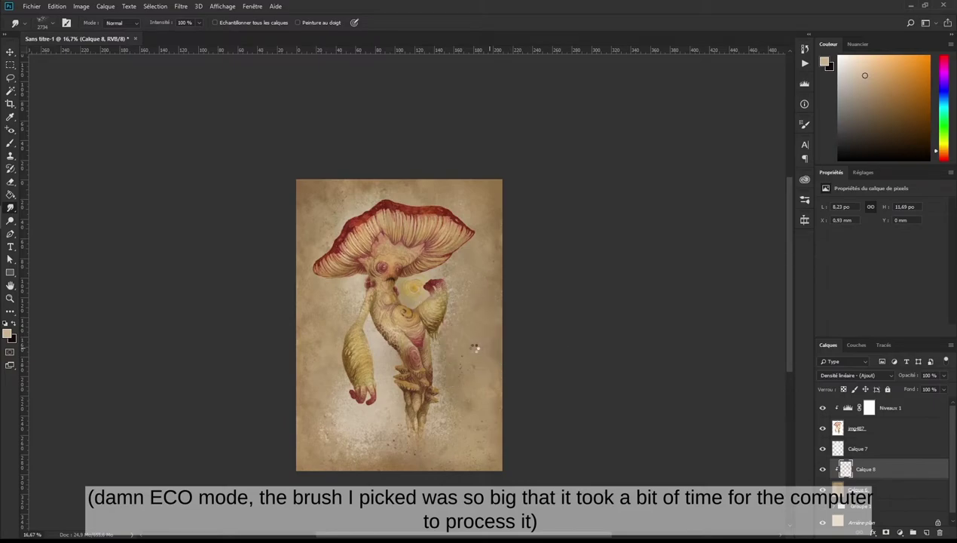
# Step: Shrink the smudge brush to size 1439
pyautogui.rightClick(483, 344)
pyautogui.write('1439')
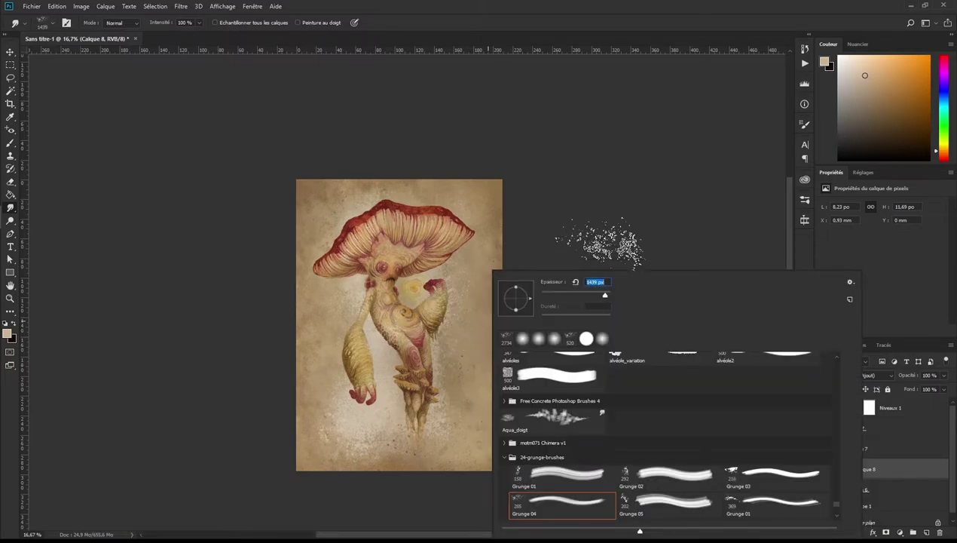
pyautogui.press('Return')
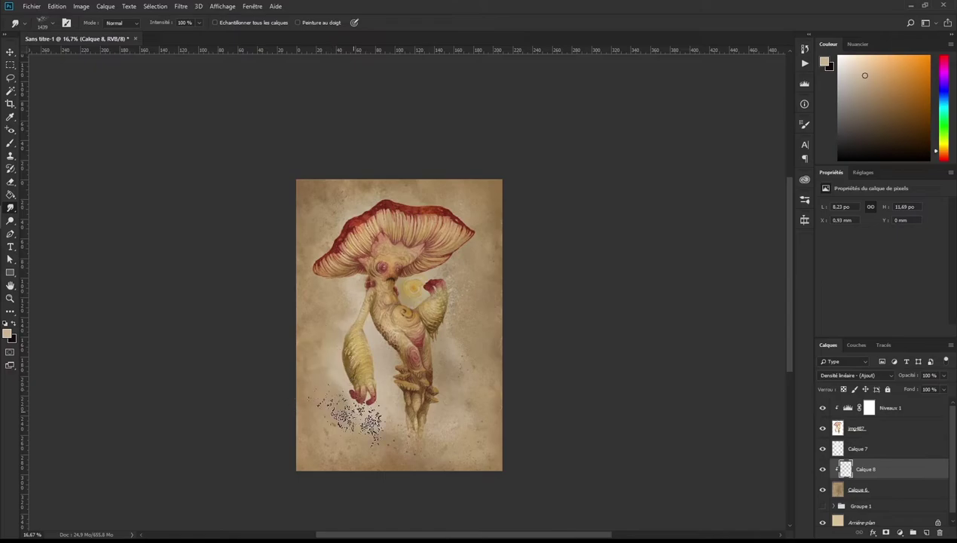
# Step: Sample a tan from the painting and dab soft yellow glow beside the creature's stem
pyautogui.press('b')
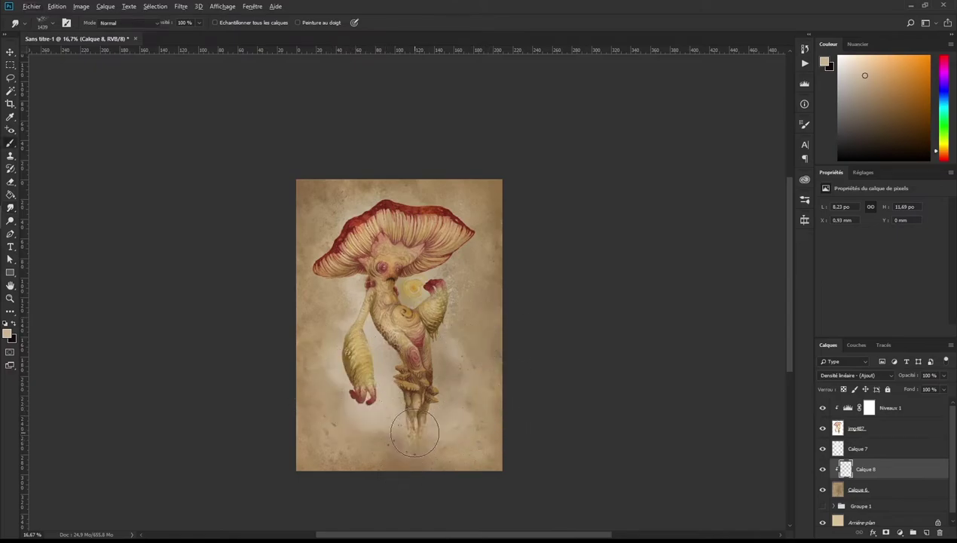
pyautogui.keyDown('alt'); pyautogui.click(409, 378); pyautogui.keyUp('alt')
pyautogui.moveTo(449, 380); pyautogui.dragTo(452, 339)
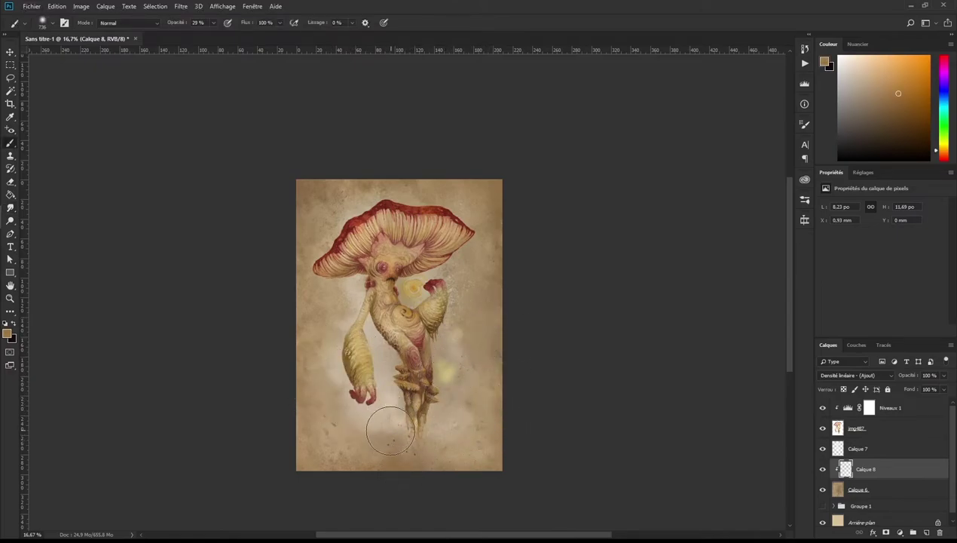
pyautogui.press('r')
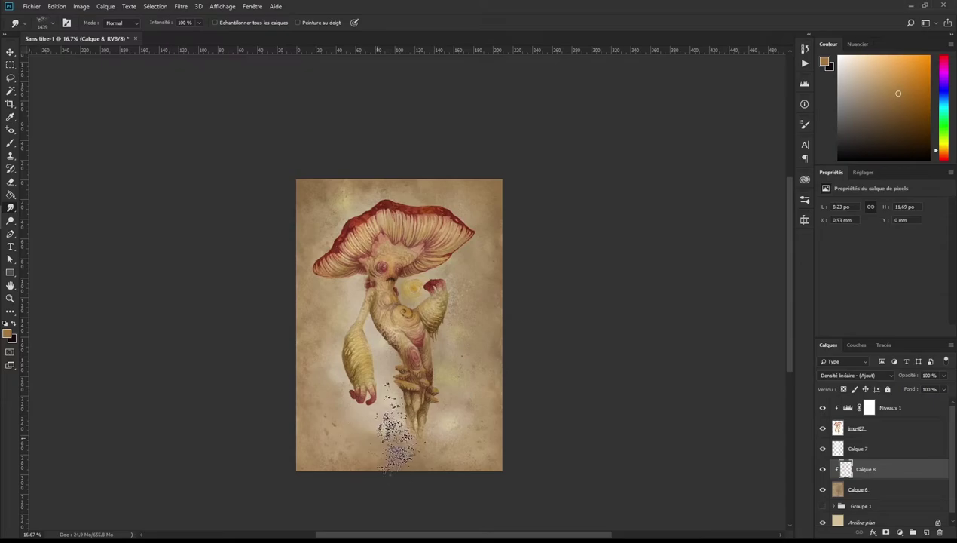
# Step: Preview blend modes like Lumière tamisée and Lumière crue on Calque 8, toggling it to compare
pyautogui.click(856, 374)
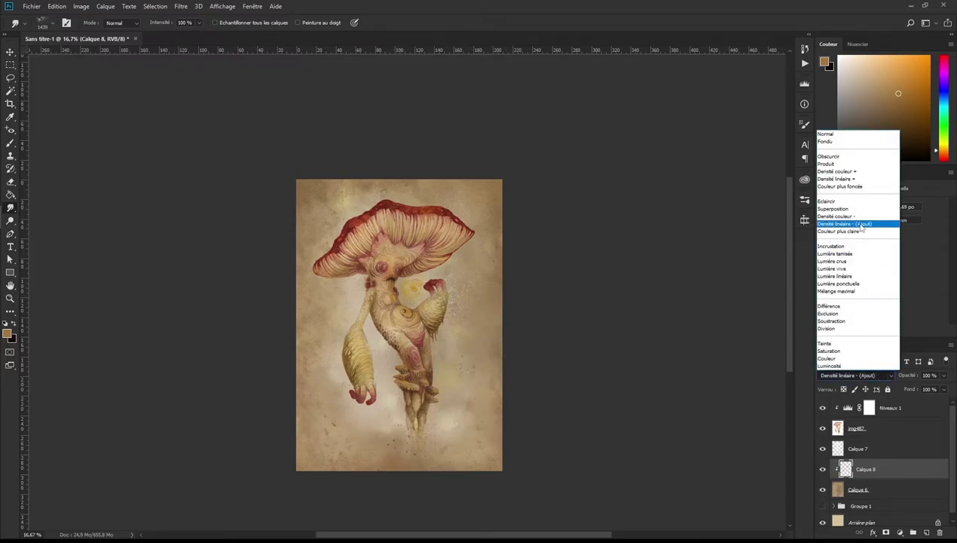
pyautogui.click(852, 219)
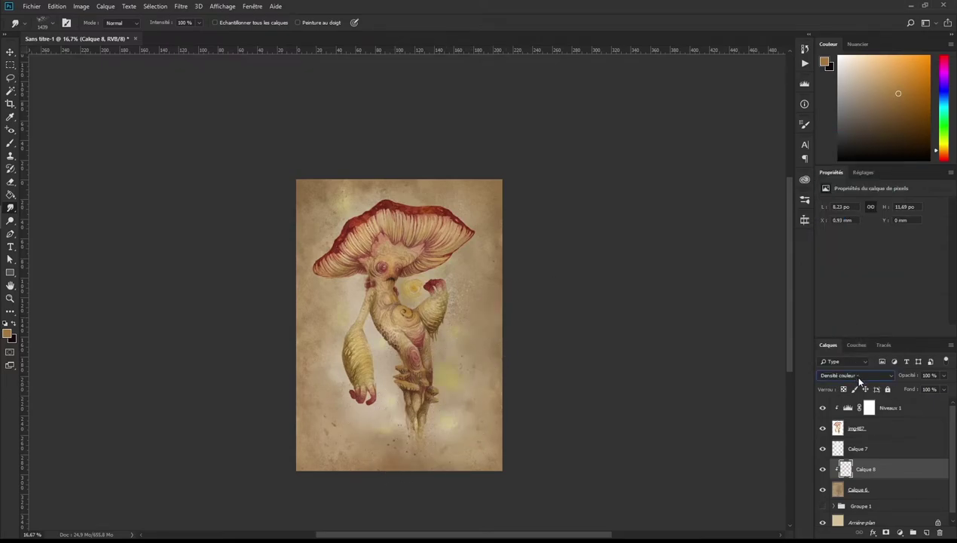
pyautogui.press('Down')
pyautogui.press('Down')
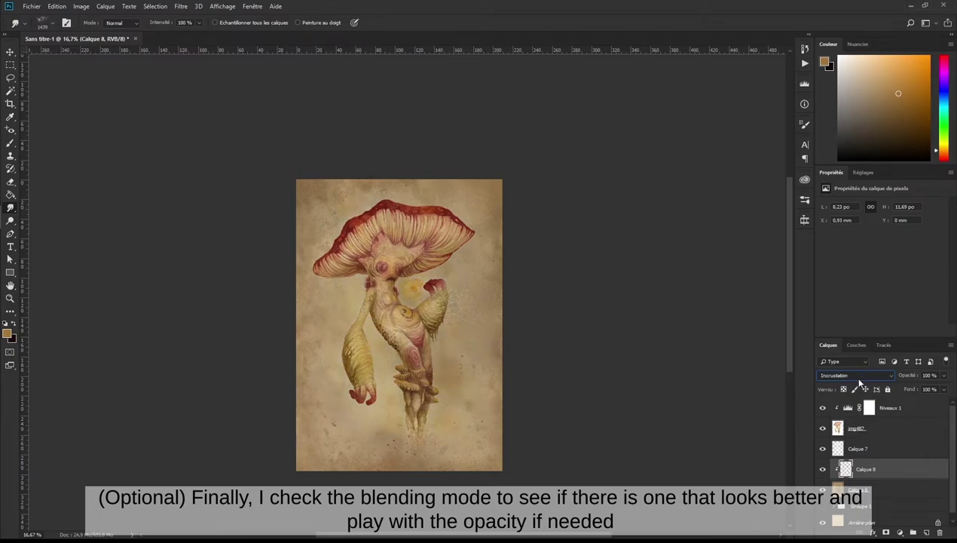
pyautogui.press('Down')
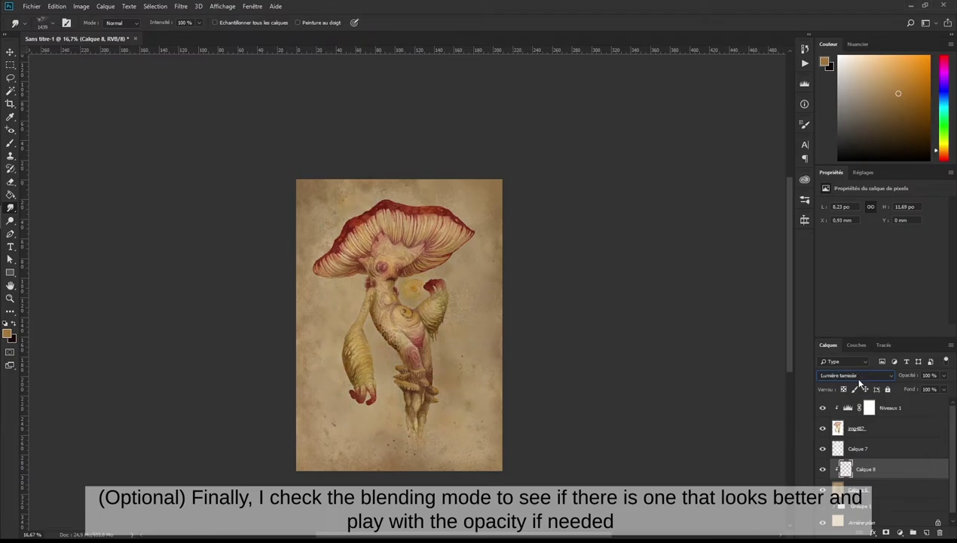
pyautogui.press('Down')
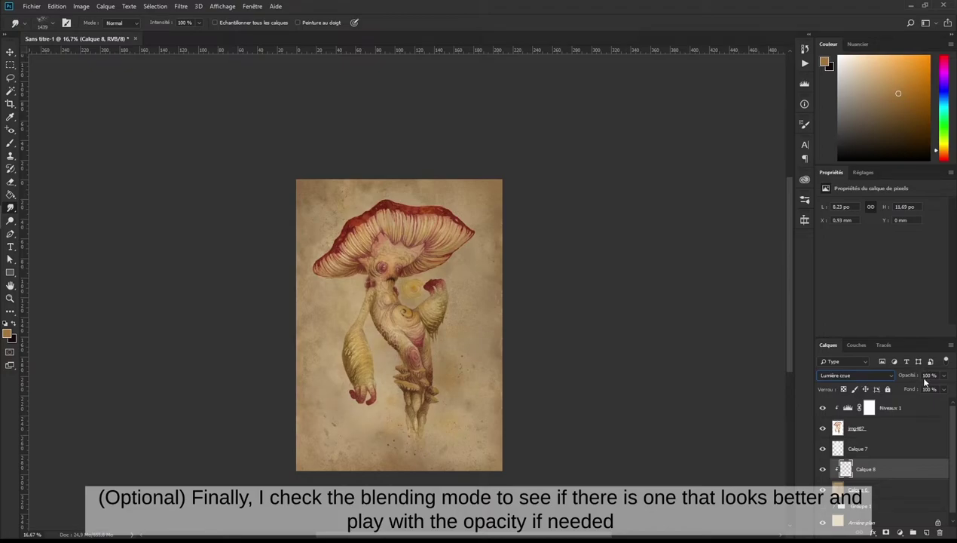
pyautogui.press('Up')
pyautogui.click(823, 469)
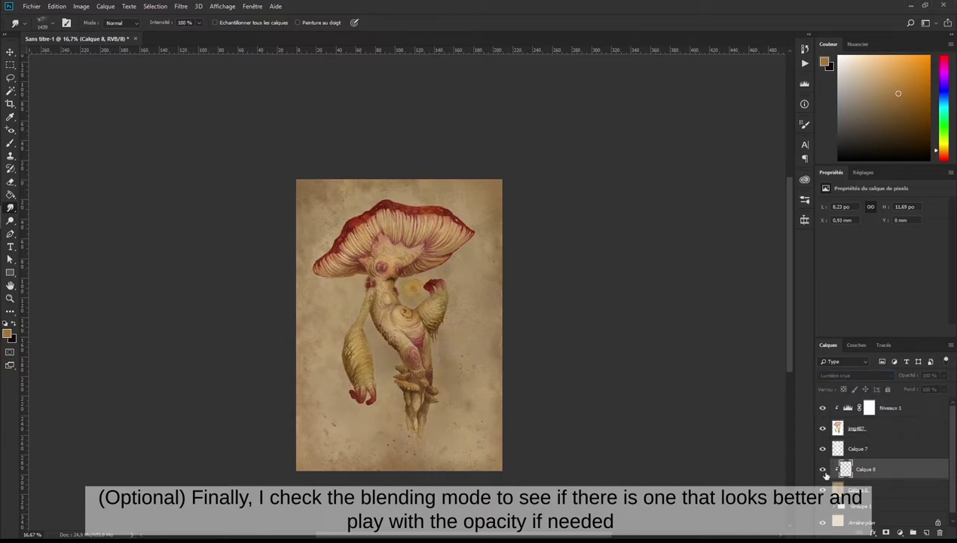
pyautogui.click(823, 471)
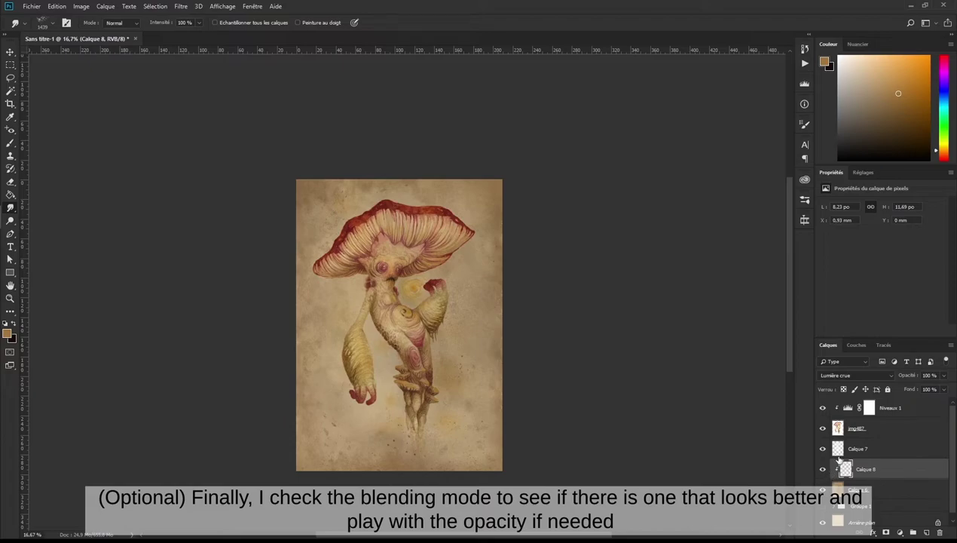
pyautogui.click(823, 470)
pyautogui.click(823, 471)
# Step: Try Lumière vive through Division, then Densité linéaire - (Ajout) and Superposition on Calque 8
pyautogui.click(857, 375)
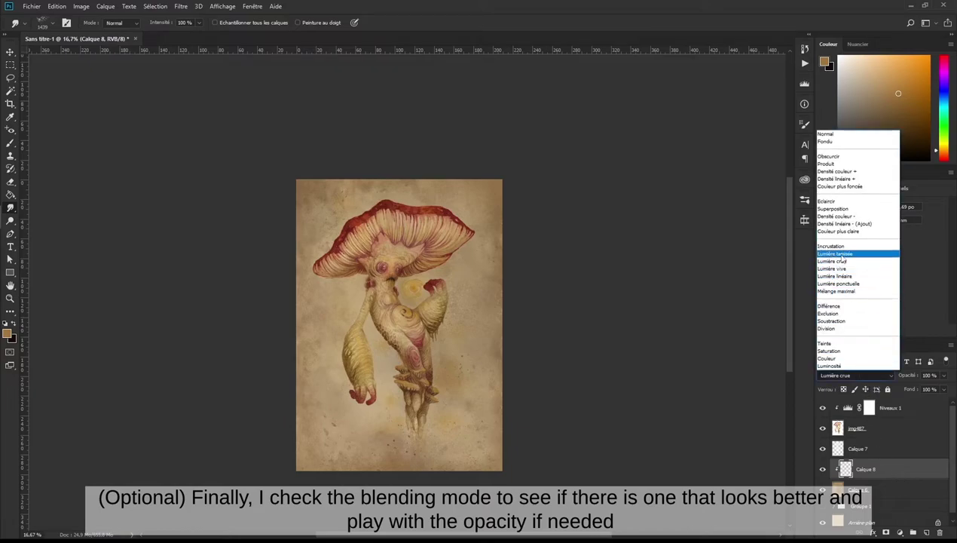
pyautogui.click(849, 269)
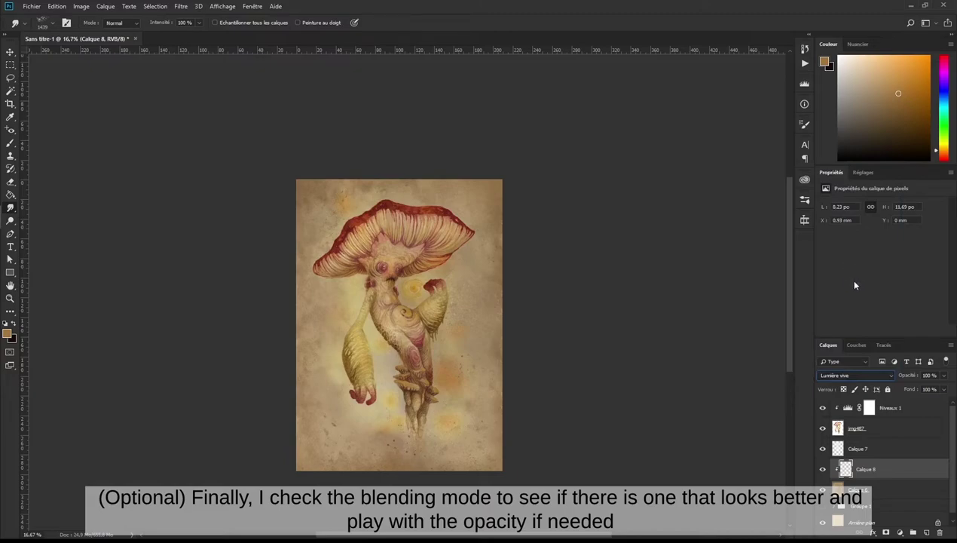
pyautogui.press('Down')
pyautogui.press('Down')
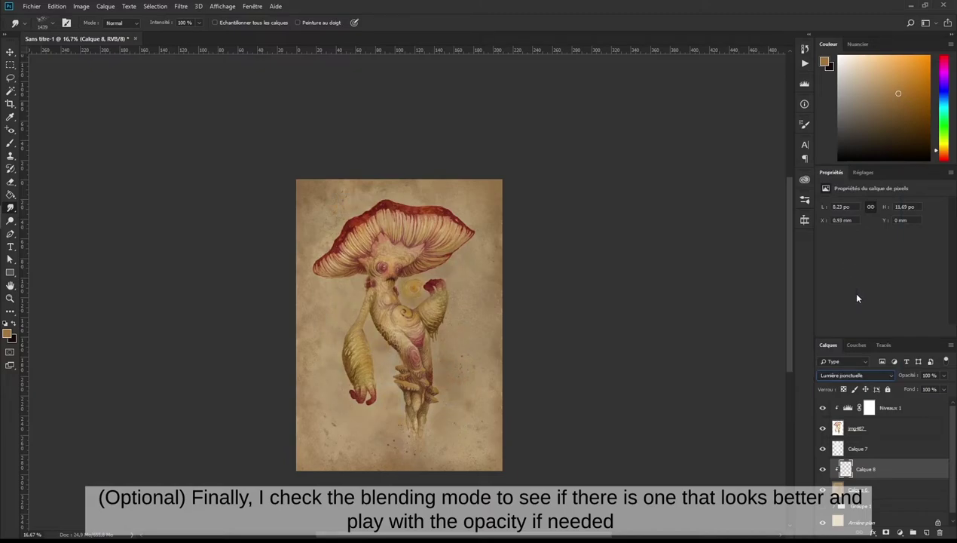
pyautogui.press('Down')
pyautogui.press('Down')
pyautogui.press('Down')
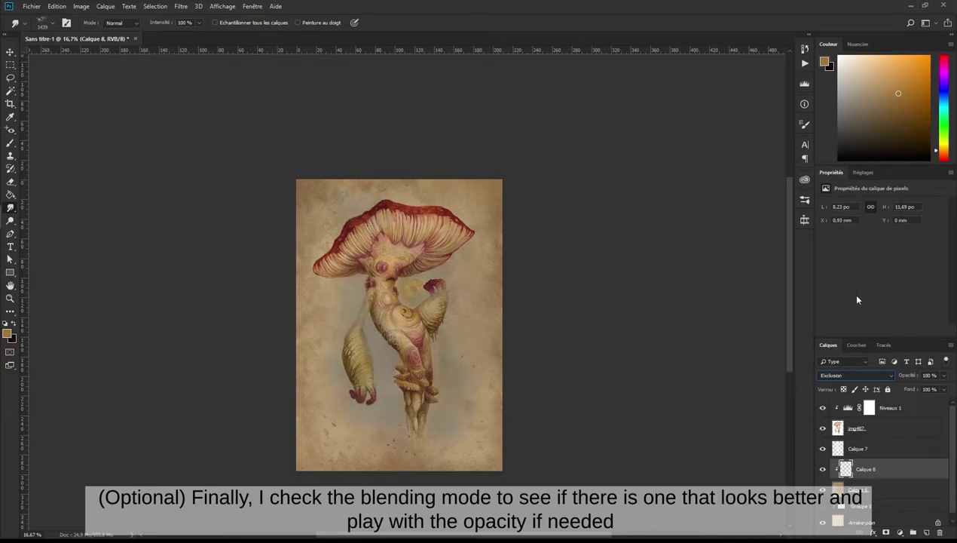
pyautogui.press('Down')
pyautogui.press('Down')
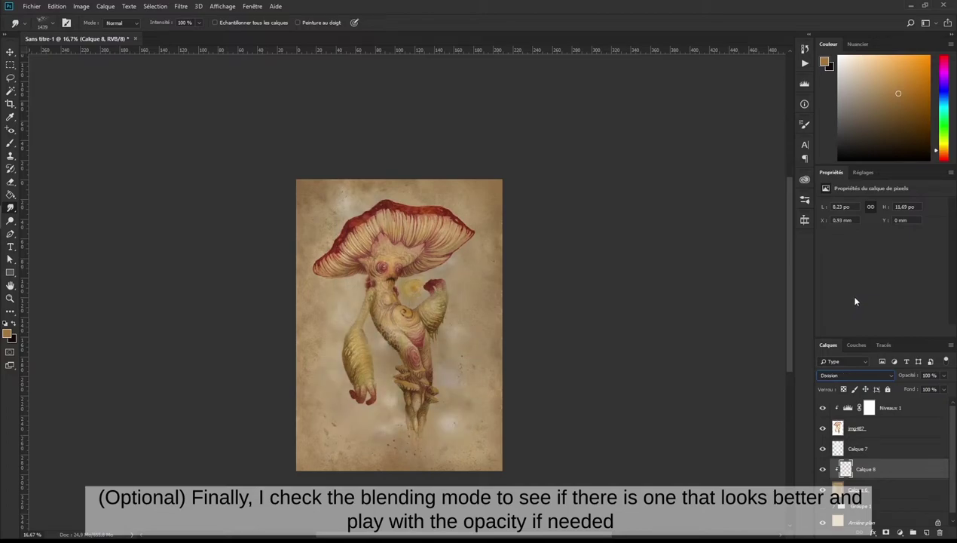
pyautogui.press('Down')
pyautogui.press('Down')
pyautogui.press('Down')
pyautogui.press('Down')
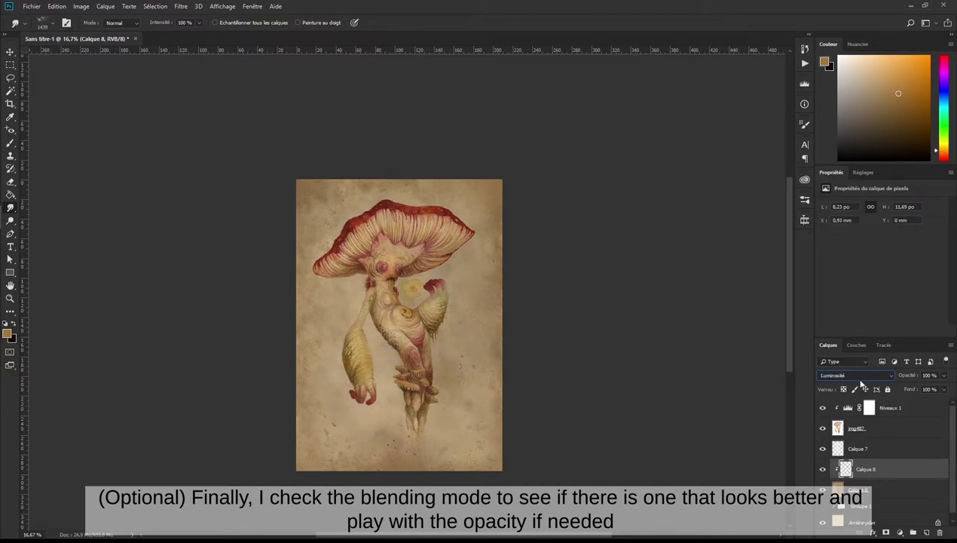
pyautogui.click(851, 375)
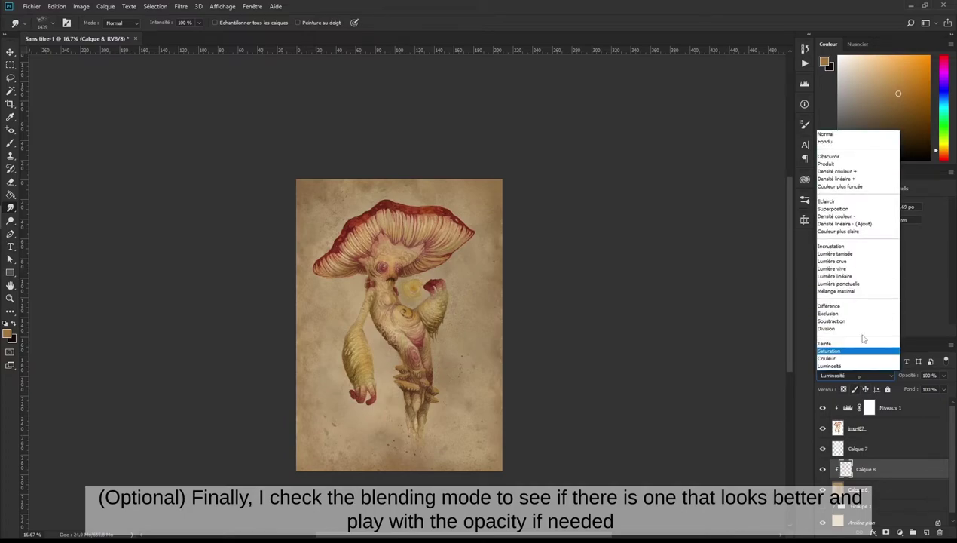
pyautogui.click(864, 225)
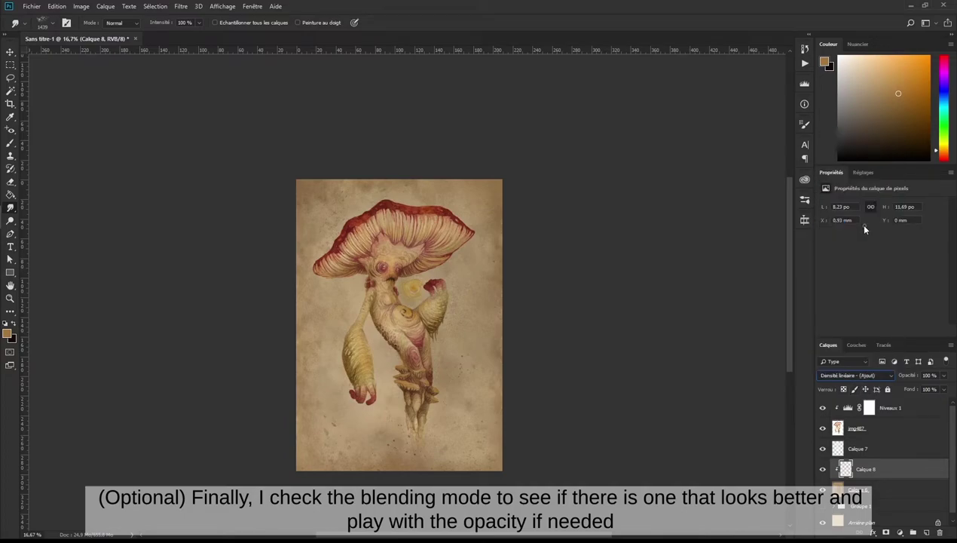
pyautogui.press('Down')
pyautogui.press('Up')
pyautogui.press('Up')
pyautogui.press('Up')
pyautogui.press('Up')
pyautogui.press('Down')
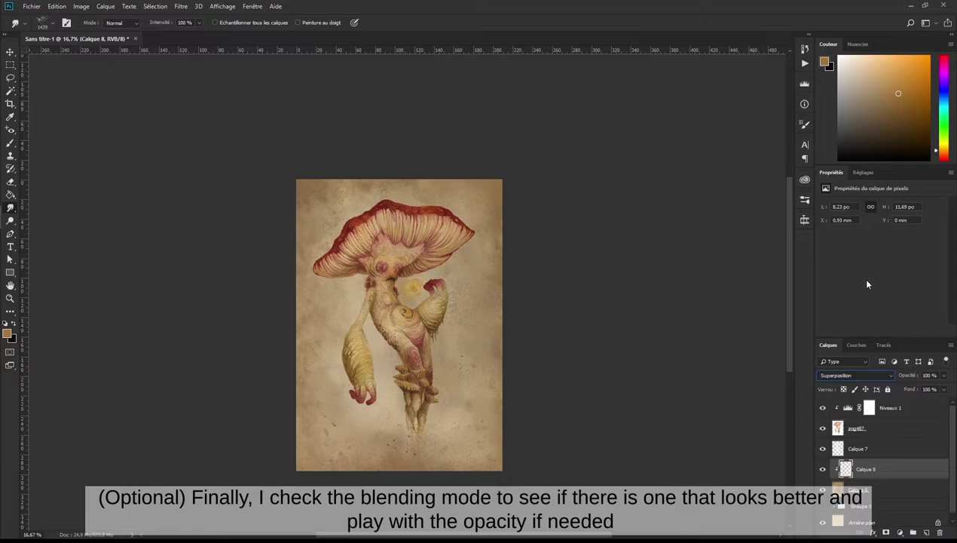
pyautogui.press('Up')
pyautogui.press('Up')
pyautogui.press('Up')
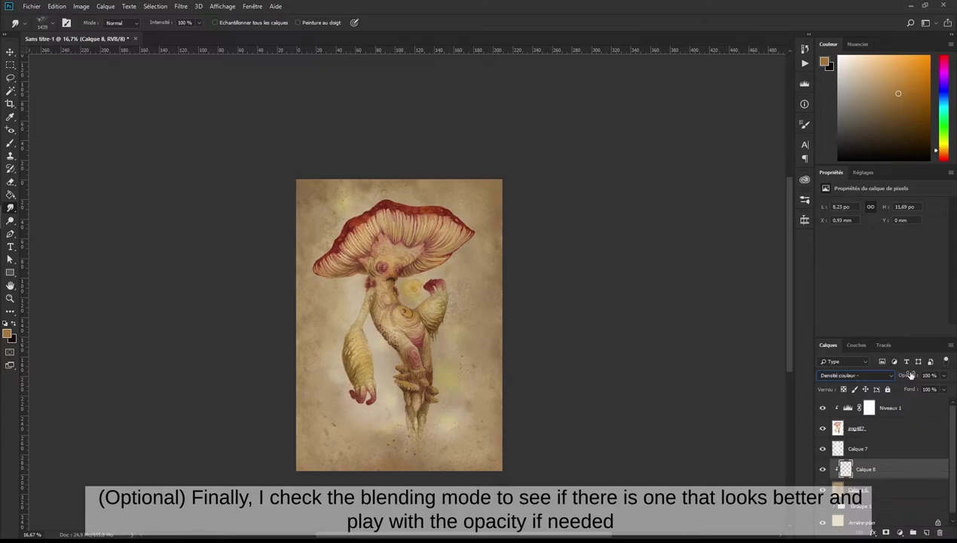
pyautogui.press('Up')
# Step: Set Calque 8 to Incrustation, compare its visibility, and add Calque 9 above Calque 6
pyautogui.click(875, 379)
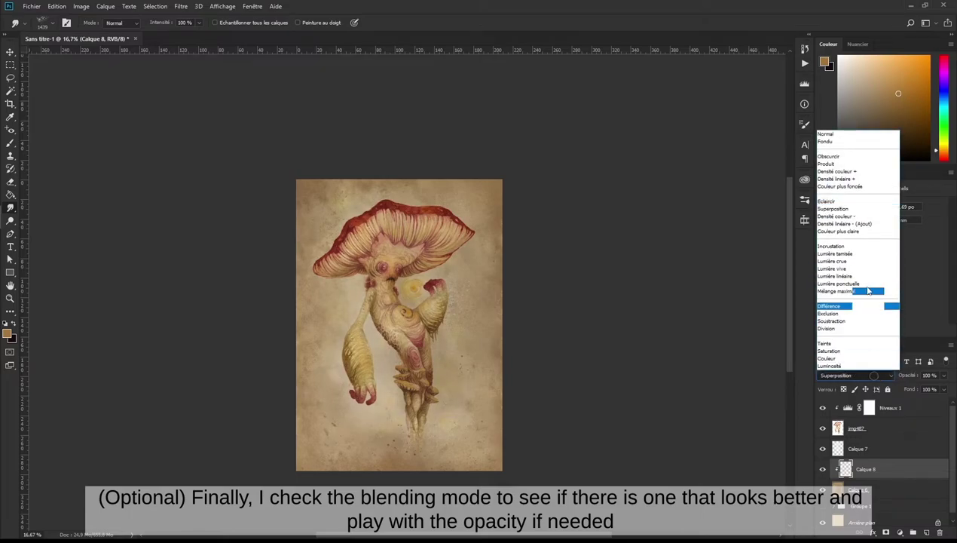
pyautogui.click(863, 248)
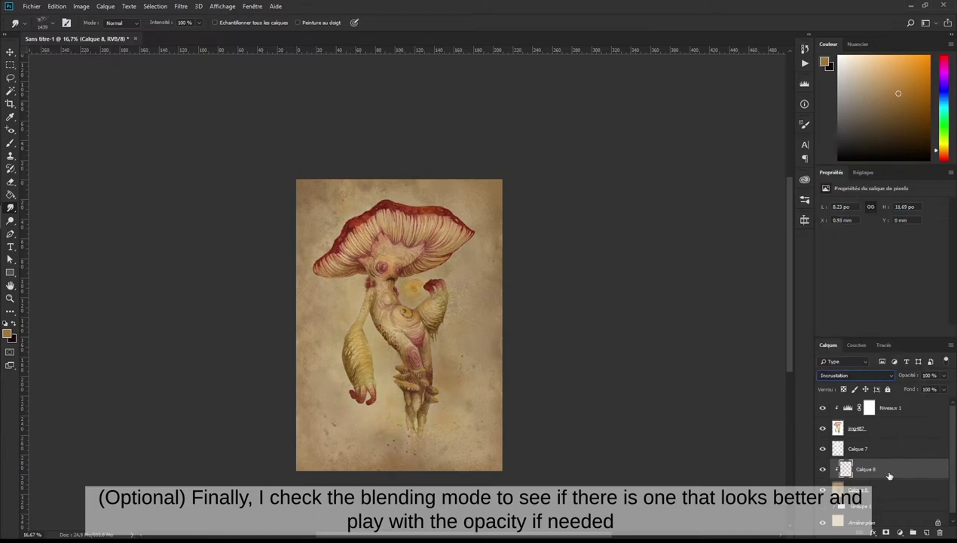
pyautogui.click(823, 470)
pyautogui.click(823, 470)
pyautogui.click(878, 493)
pyautogui.click(925, 532)
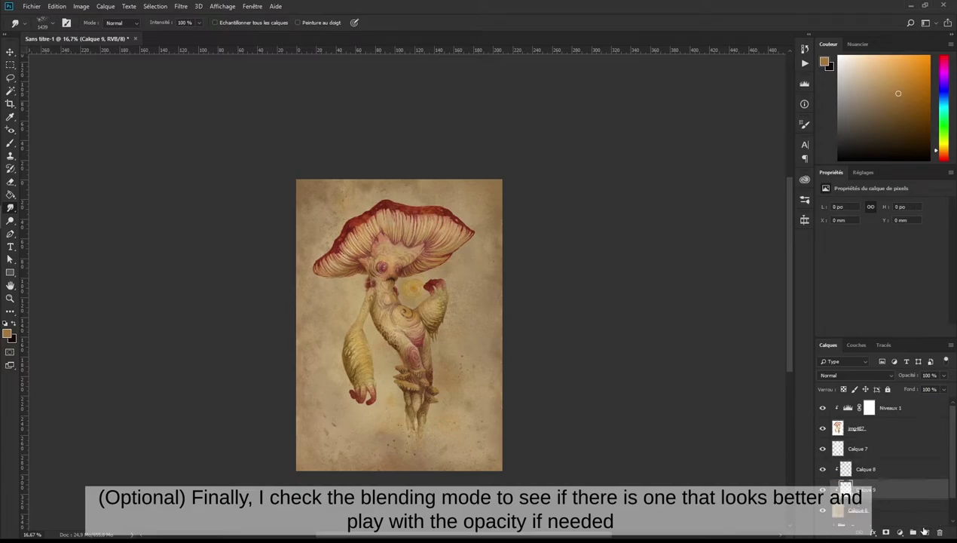
# Step: Set Calque 9 to Densité linéaire - (Ajout) and pick the Arrondi flou pression opacité brush
pyautogui.click(852, 372)
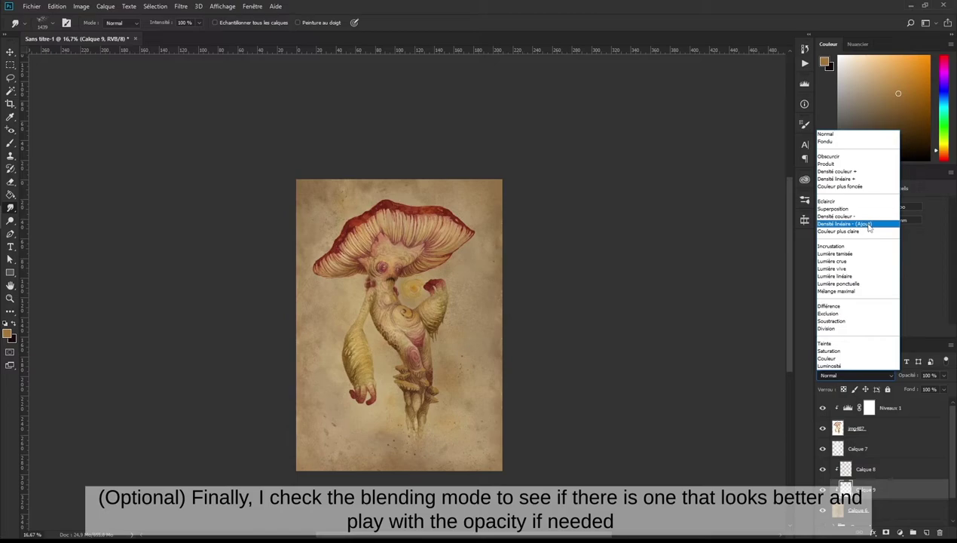
pyautogui.click(862, 224)
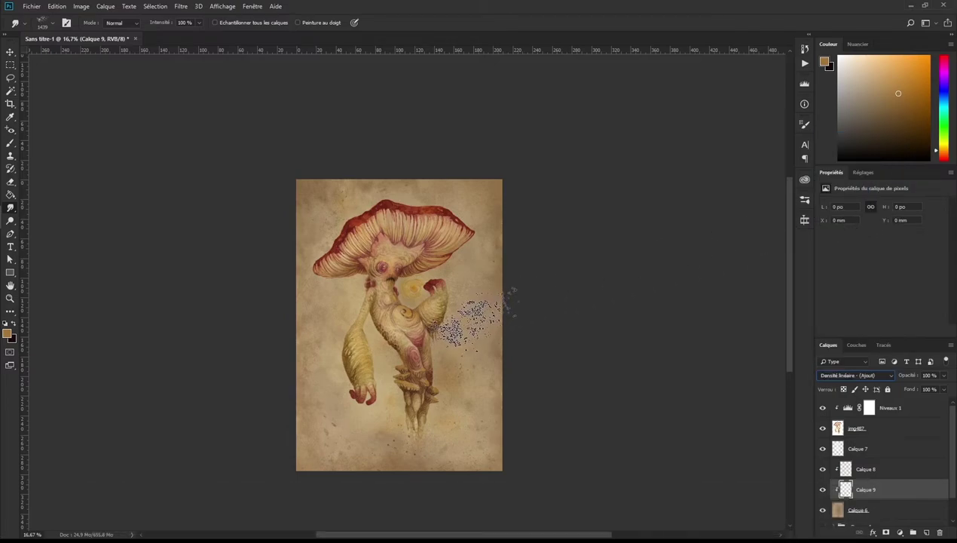
pyautogui.rightClick(462, 273)
pyautogui.moveTo(805, 505); pyautogui.dragTo(800, 354)
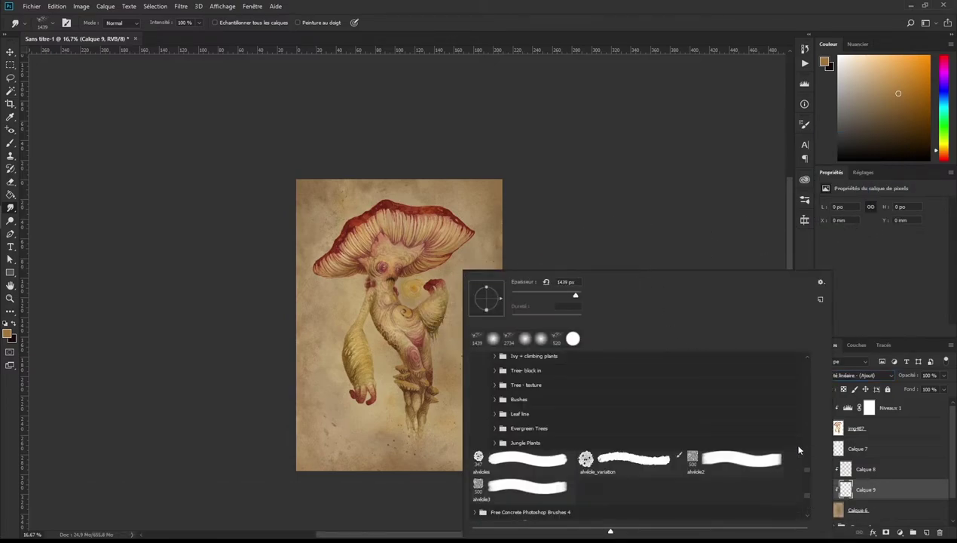
pyautogui.click(641, 404)
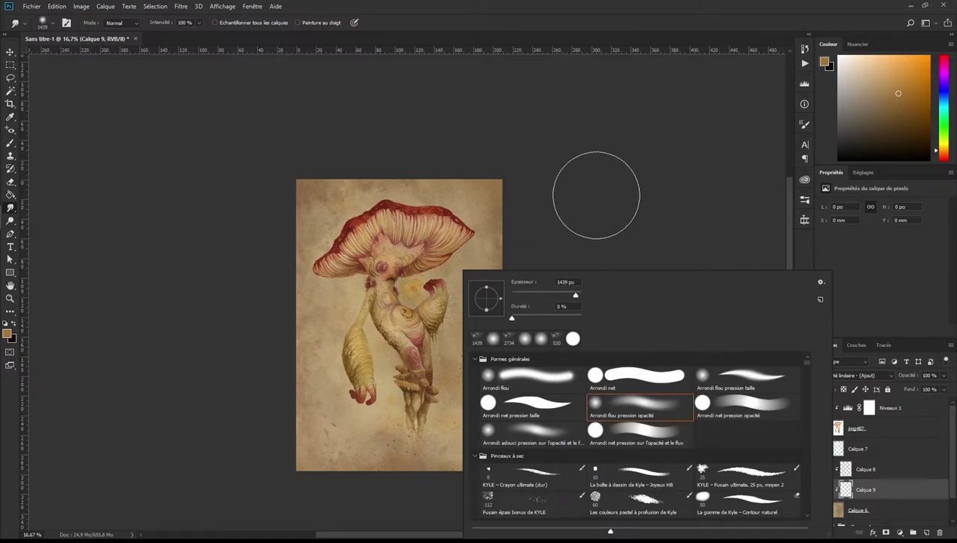
pyautogui.click(603, 211)
pyautogui.click(338, 448)
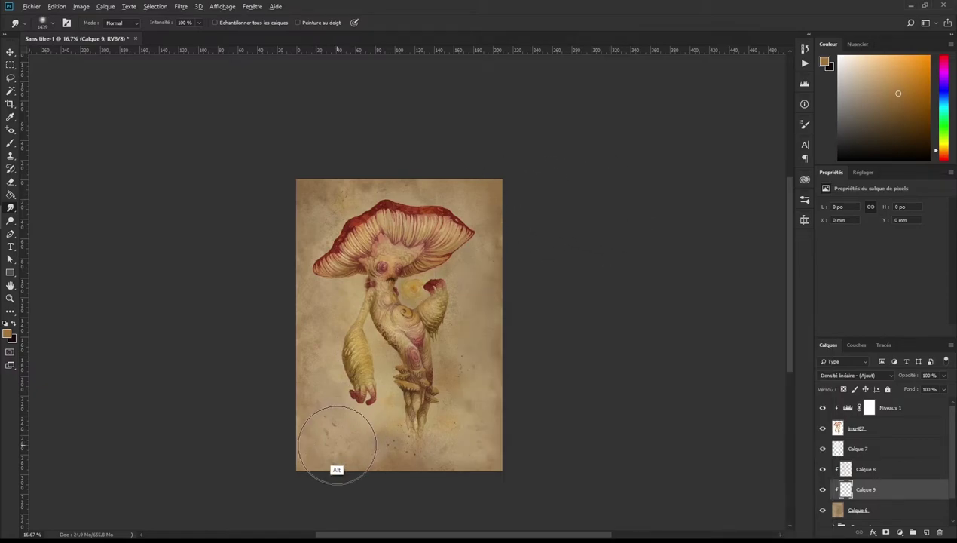
pyautogui.hotkey('ctrl', 'z')
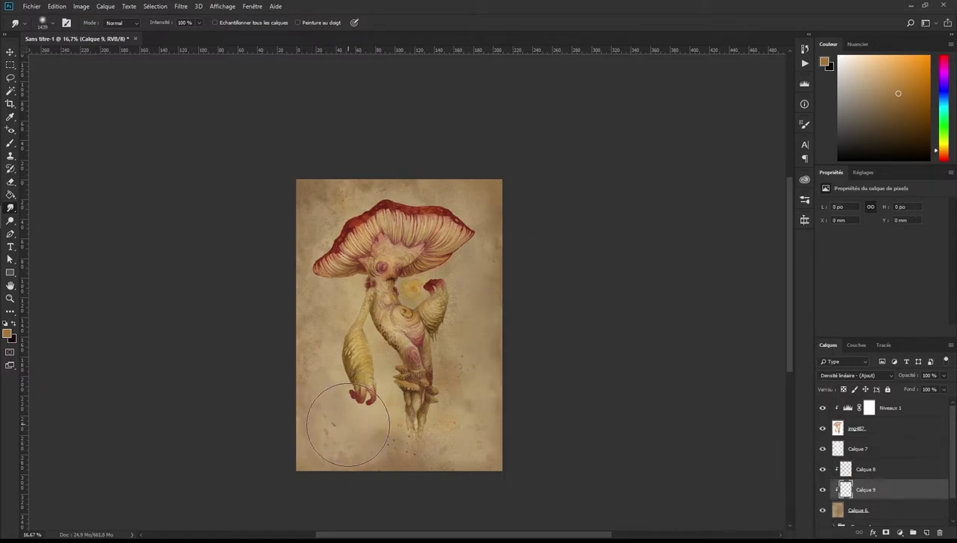
# Step: Paint a pale wash over the lower body and legs with a soft ~2450 px brush
pyautogui.press('b')
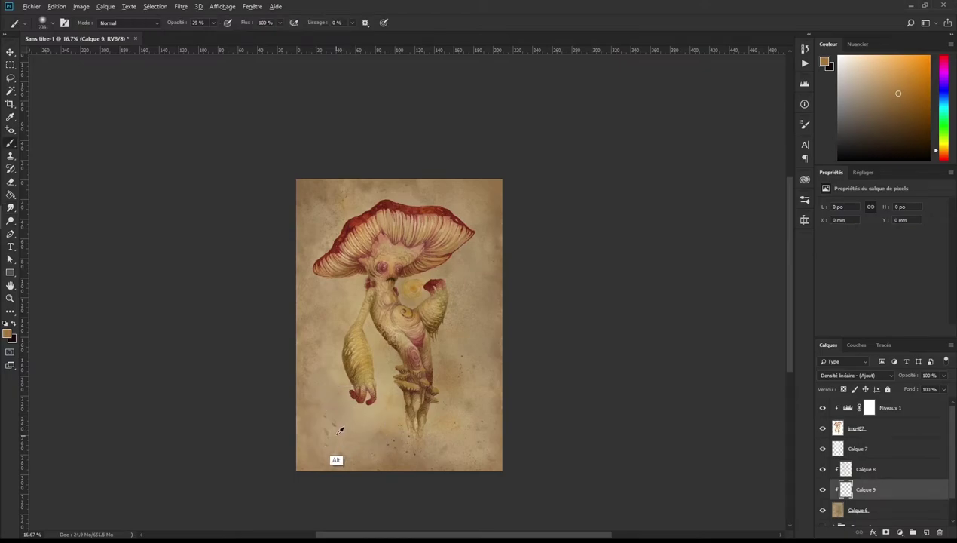
pyautogui.keyDown('alt'); pyautogui.click(341, 426); pyautogui.keyUp('alt')
pyautogui.rightClick(361, 346)
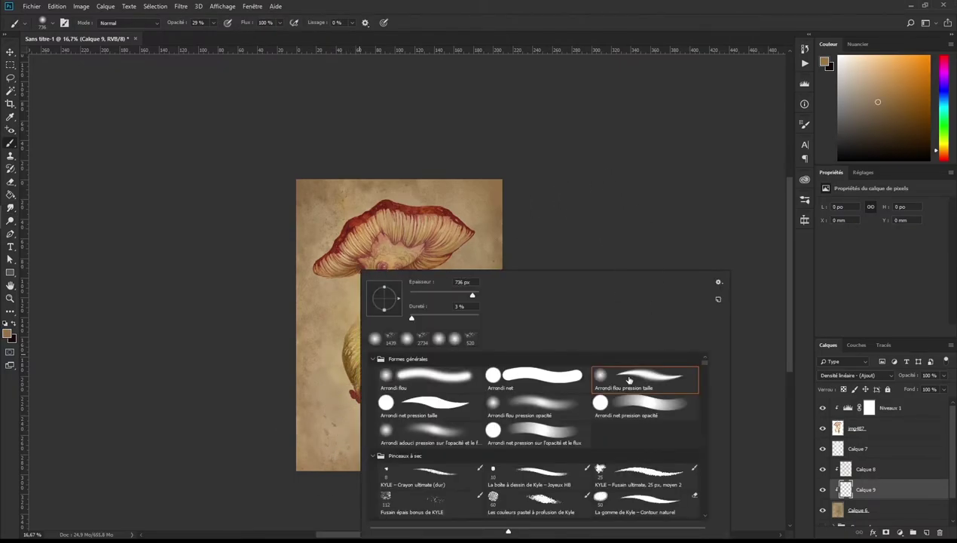
pyautogui.click(511, 410)
pyautogui.moveTo(475, 297); pyautogui.dragTo(549, 203)
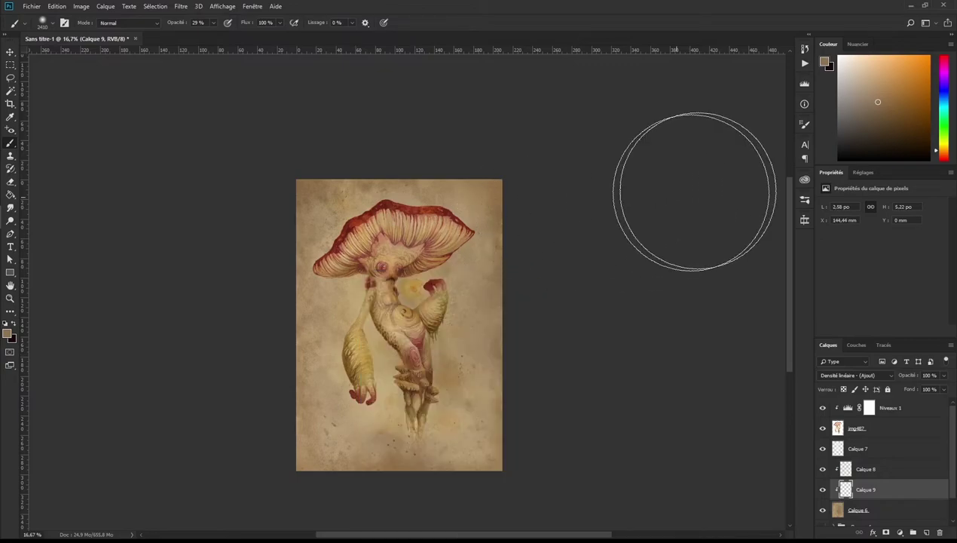
pyautogui.click(862, 66)
pyautogui.click(858, 65)
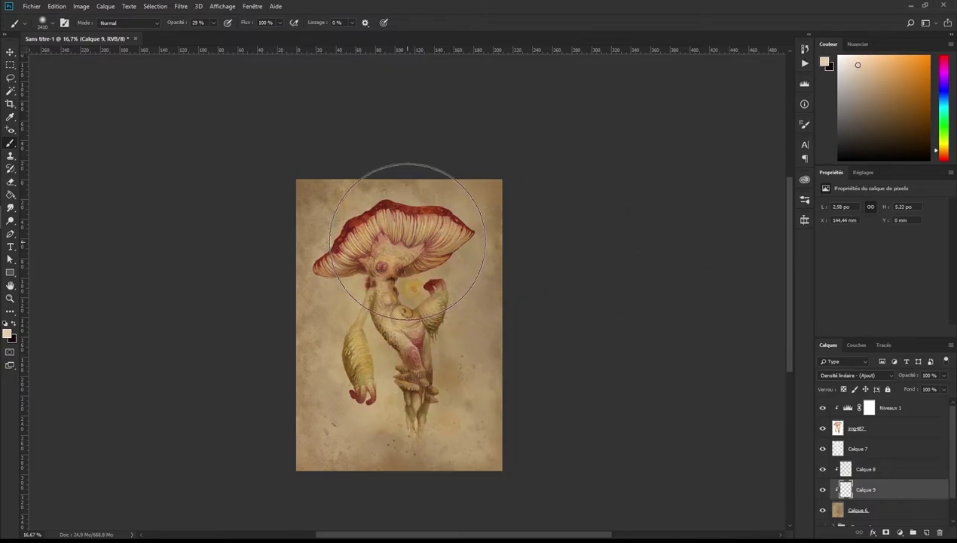
pyautogui.moveTo(403, 245)
pyautogui.mouseDown()
pyautogui.moveTo(404, 399)
pyautogui.moveTo(421, 224)
pyautogui.moveTo(417, 321)
pyautogui.moveTo(391, 236)
pyautogui.moveTo(393, 393)
pyautogui.moveTo(445, 218)
pyautogui.moveTo(404, 241)
pyautogui.mouseUp()
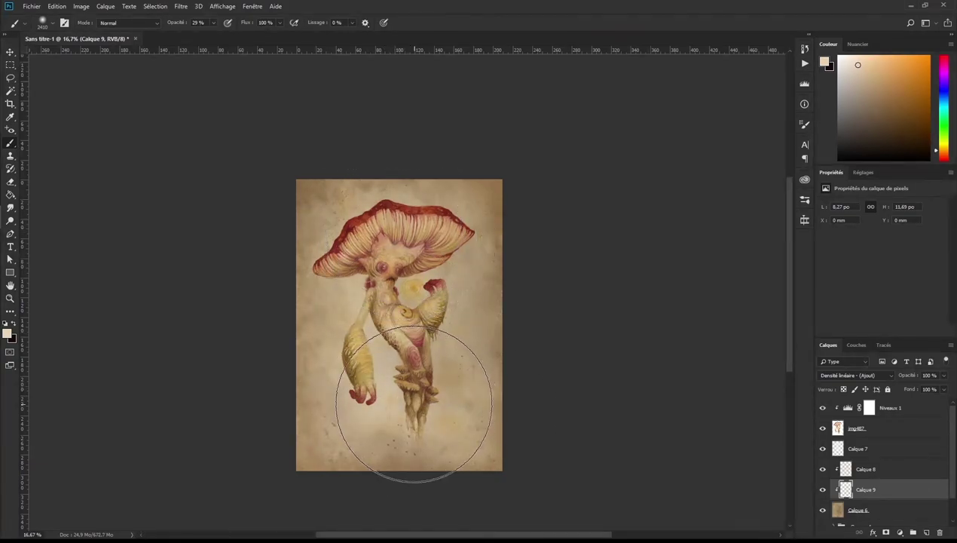
pyautogui.click(888, 410)
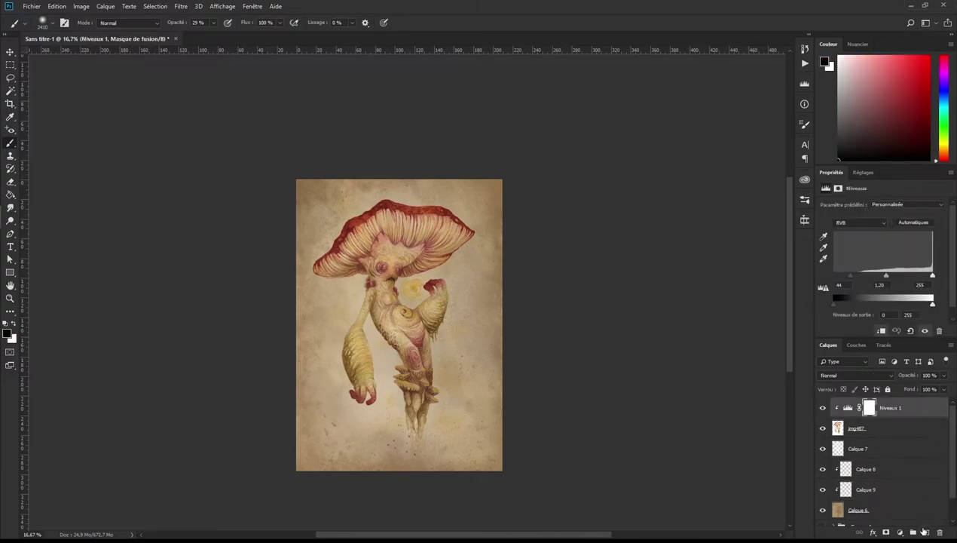
# Step: Type a two-line text annotation, 'Amanitamuscaria' and 'Fly agaricies Am', right of the figure
pyautogui.press('t')
pyautogui.click(453, 301)
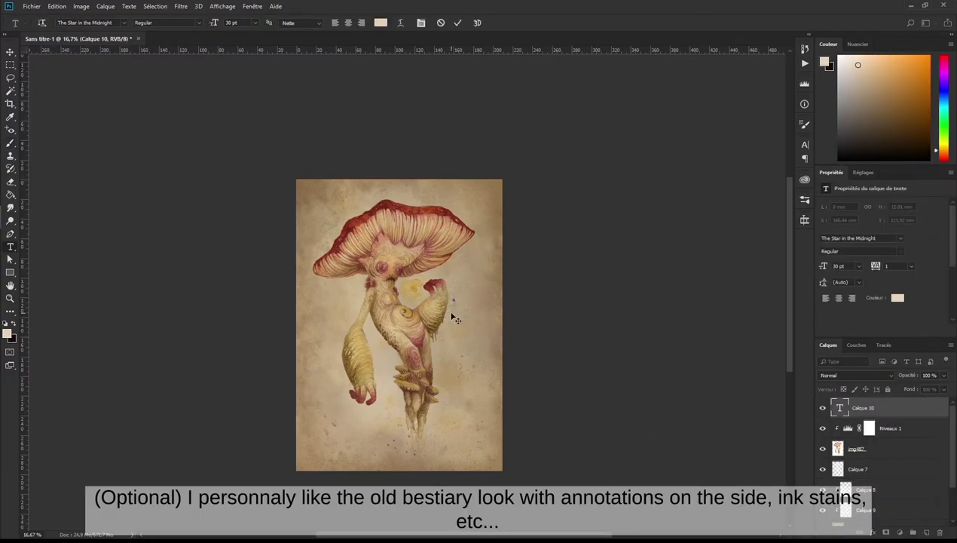
pyautogui.write('Amanita')
pyautogui.write('muscaria')
pyautogui.press('Return')
pyautogui.write('Fly agaric')
pyautogui.write('ies')
pyautogui.write('    Am')
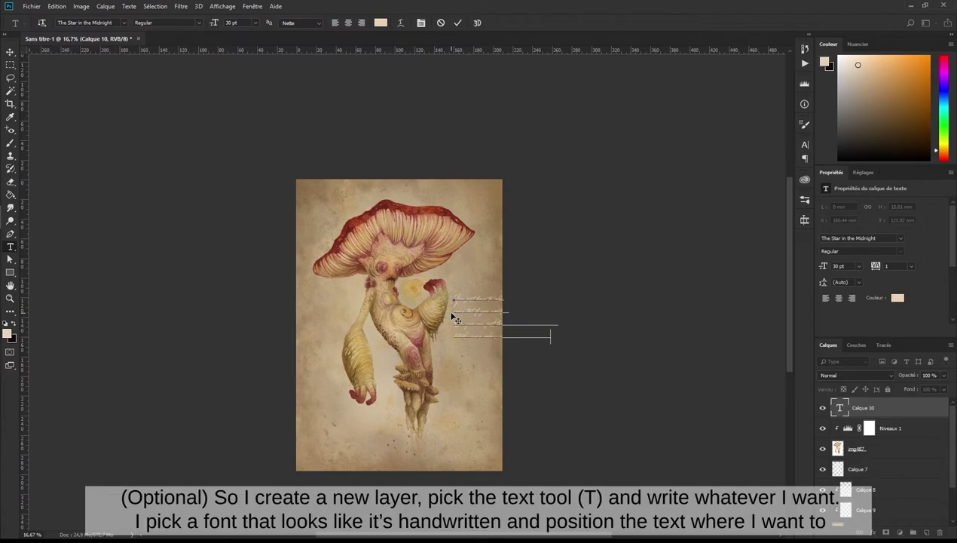
pyautogui.hotkey('ctrl', 'Return')
# Step: Move the text block to the lower-left of the parchment and colour it brown
pyautogui.press('v')
pyautogui.moveTo(456, 313); pyautogui.dragTo(357, 442)
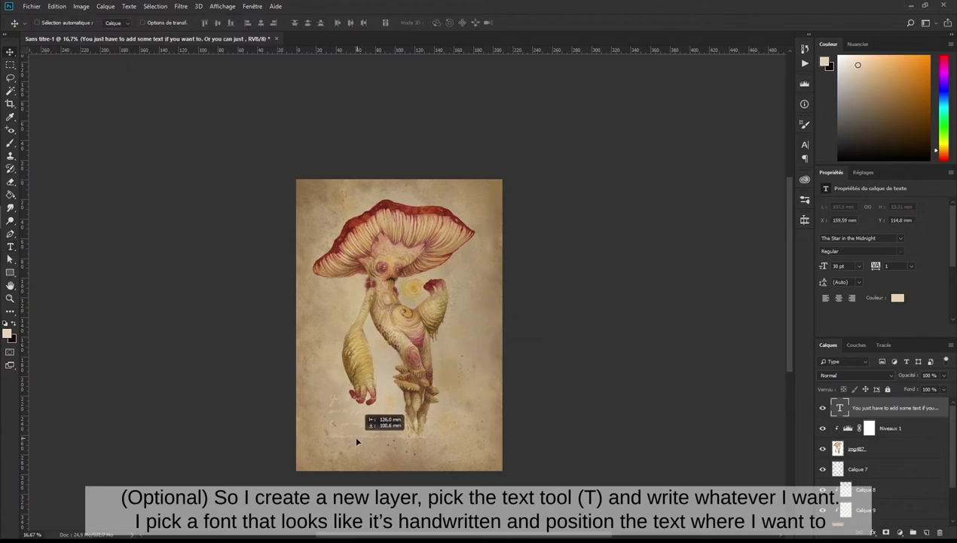
pyautogui.click(897, 297)
pyautogui.click(429, 279)
pyautogui.click(635, 189)
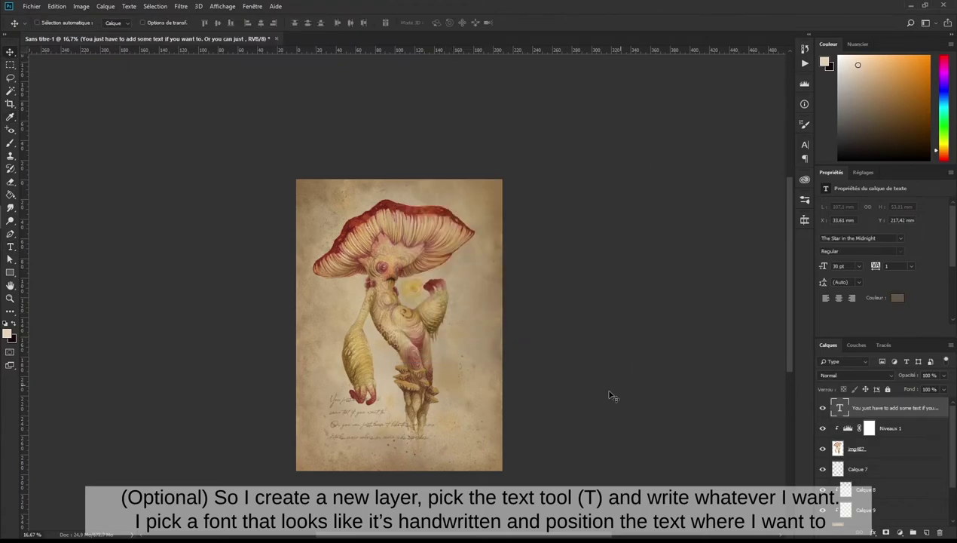
pyautogui.hotkey('ctrl', '+')
pyautogui.hotkey('ctrl', '+')
pyautogui.moveTo(384, 436)
pyautogui.mouseDown()
pyautogui.moveTo(285, 353)
pyautogui.moveTo(275, 361)
pyautogui.mouseUp()
# Step: Give the text a handwritten script font, nudge it into place, and add a layer mask
pyautogui.click(891, 240)
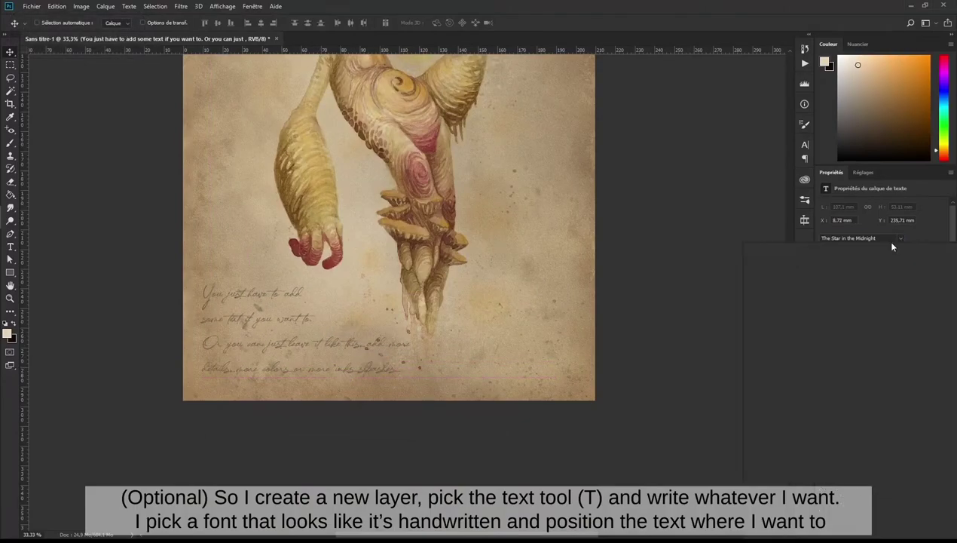
pyautogui.click(823, 261)
pyautogui.moveTo(469, 349)
pyautogui.mouseDown()
pyautogui.moveTo(463, 355)
pyautogui.moveTo(472, 296)
pyautogui.mouseUp()
pyautogui.click(900, 238)
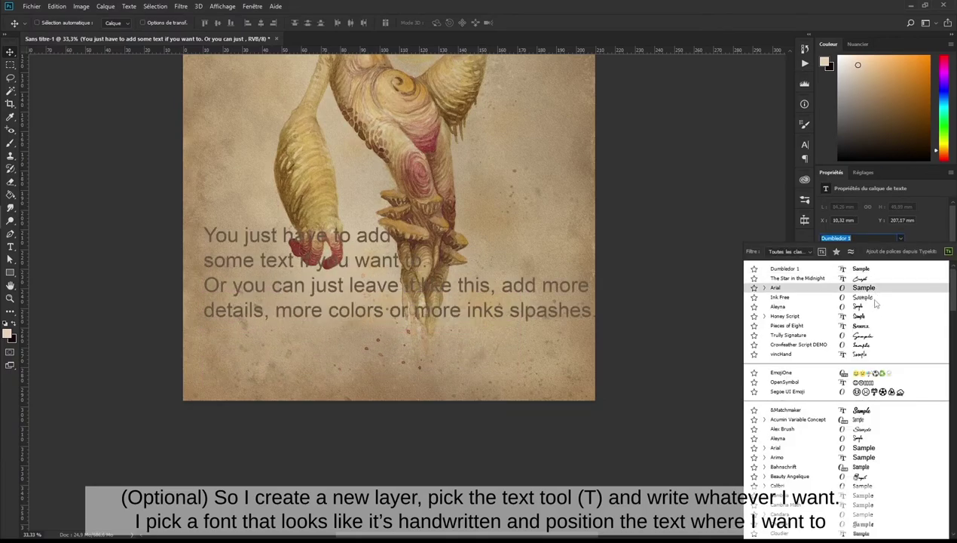
pyautogui.click(860, 335)
pyautogui.click(886, 532)
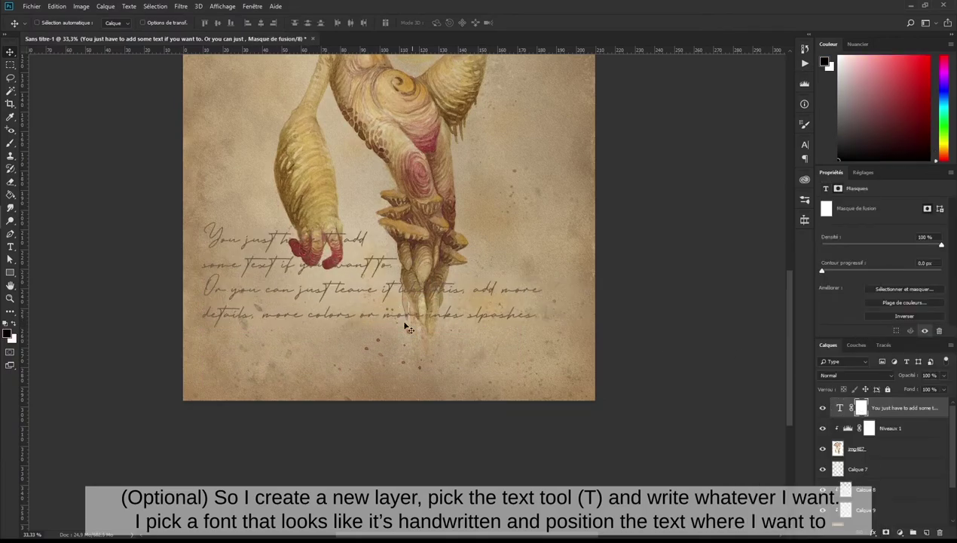
# Step: Paint black on the text mask at full opacity to hide the script over the legs and red hand
pyautogui.press('b')
pyautogui.rightClick(437, 268)
pyautogui.press('Escape')
pyautogui.press('w')
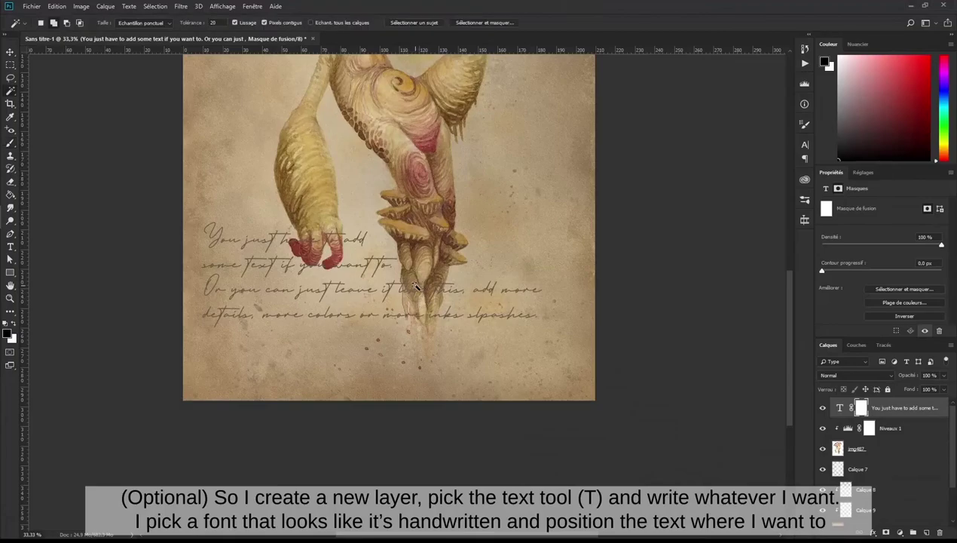
pyautogui.press('x')
pyautogui.press('b')
pyautogui.press('x')
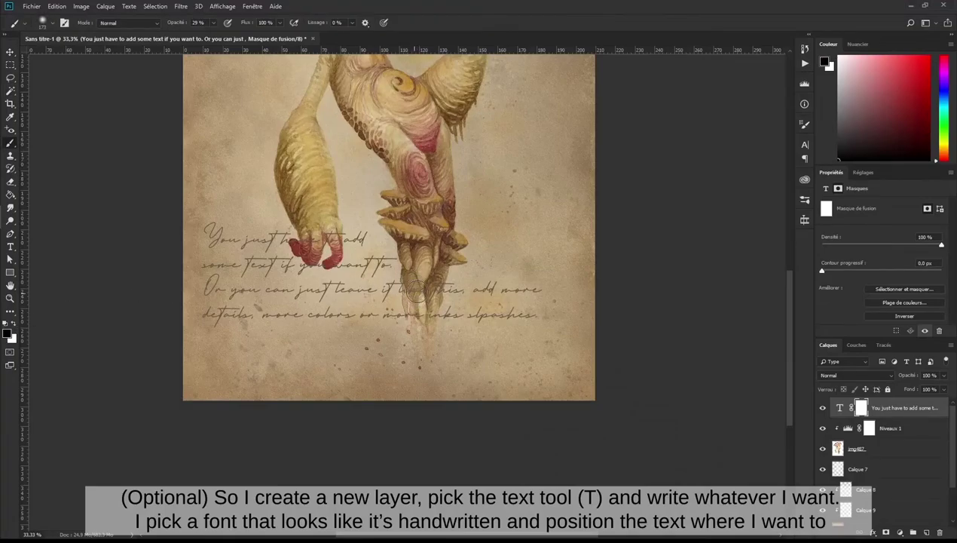
pyautogui.press('0')
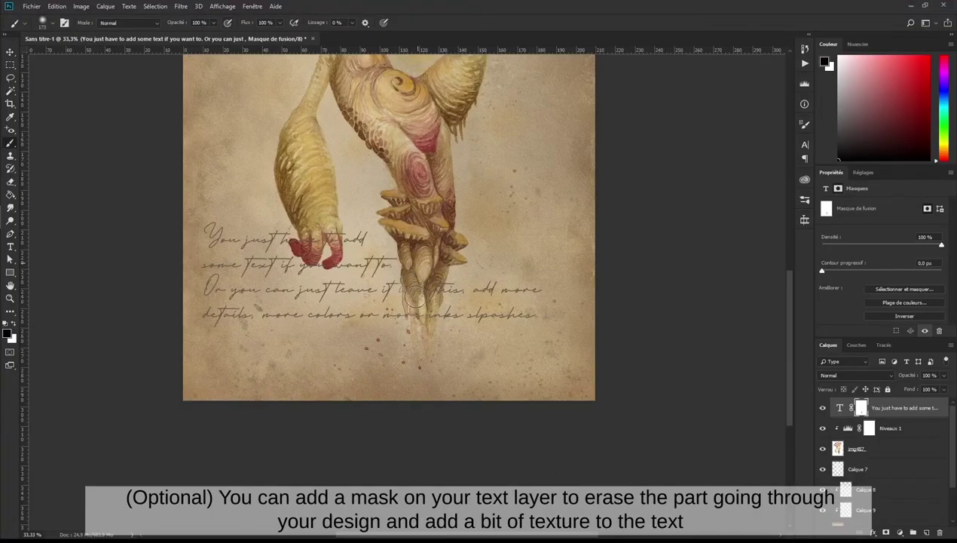
pyautogui.moveTo(416, 295); pyautogui.dragTo(422, 324)
pyautogui.moveTo(324, 245); pyautogui.dragTo(285, 229)
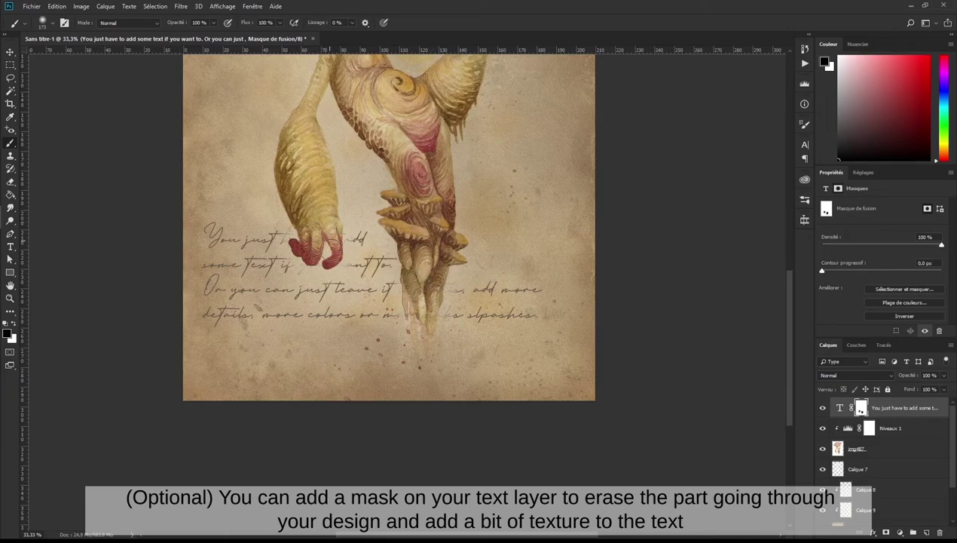
# Step: Set the text layer's blend mode to Densité couleur +, after trying Produit
pyautogui.moveTo(505, 264); pyautogui.dragTo(487, 332)
pyautogui.click(856, 375)
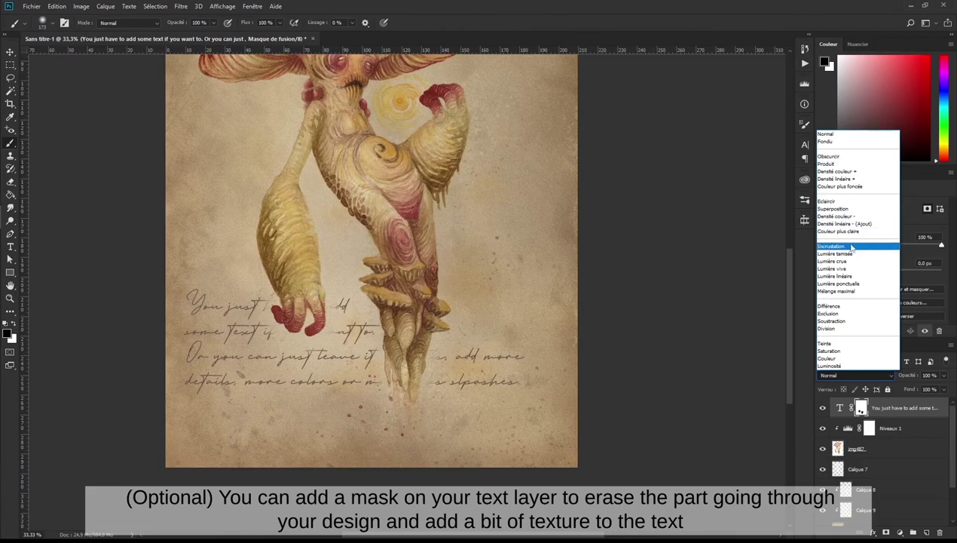
pyautogui.click(852, 246)
pyautogui.click(854, 375)
pyautogui.click(829, 163)
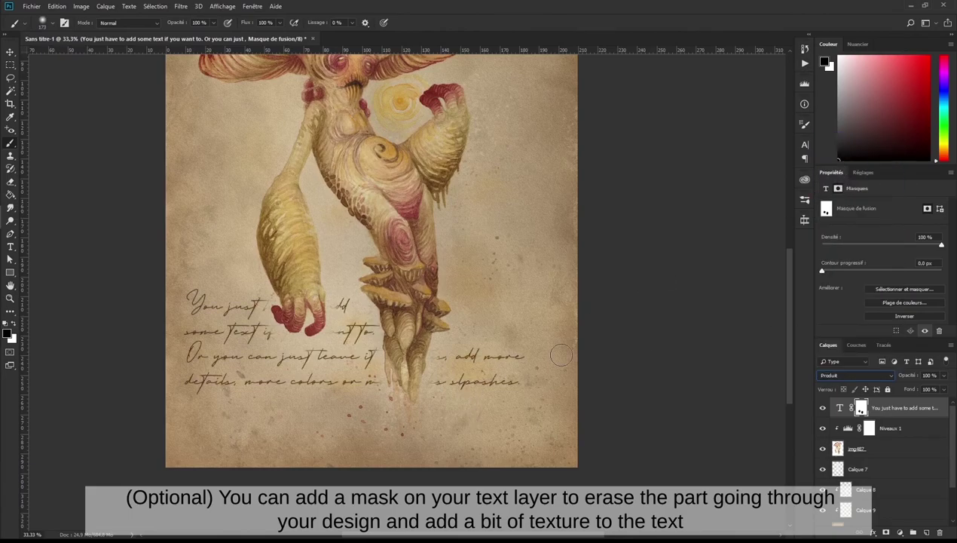
pyautogui.click(856, 374)
pyautogui.click(852, 314)
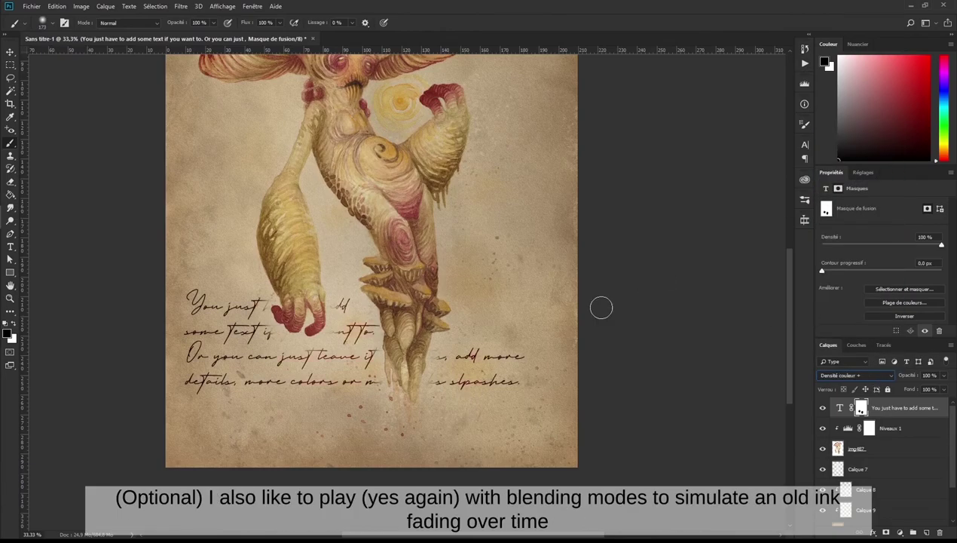
# Step: Lower the text layer opacity to 41% and zoom out to view the whole painting
pyautogui.click(944, 375)
pyautogui.moveTo(941, 387); pyautogui.dragTo(920, 392)
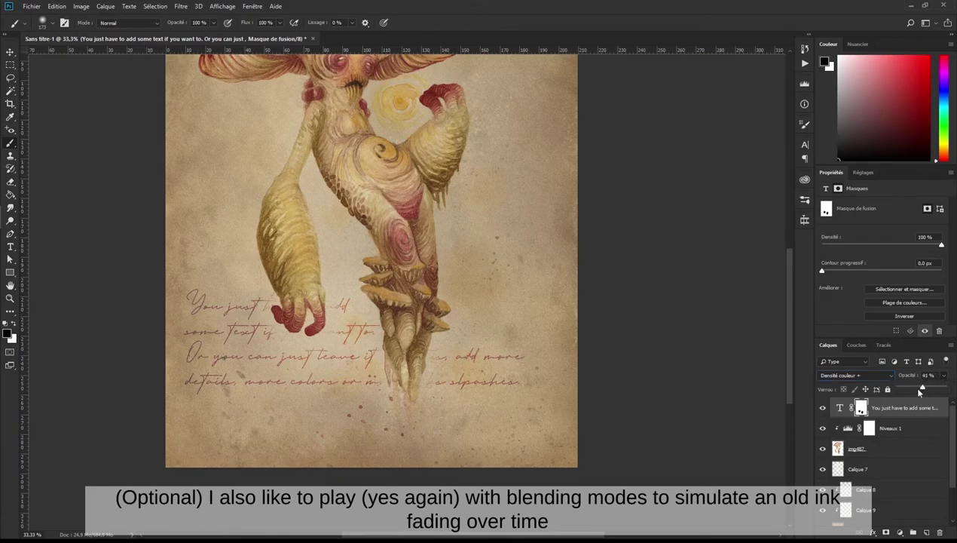
pyautogui.rightClick(452, 354)
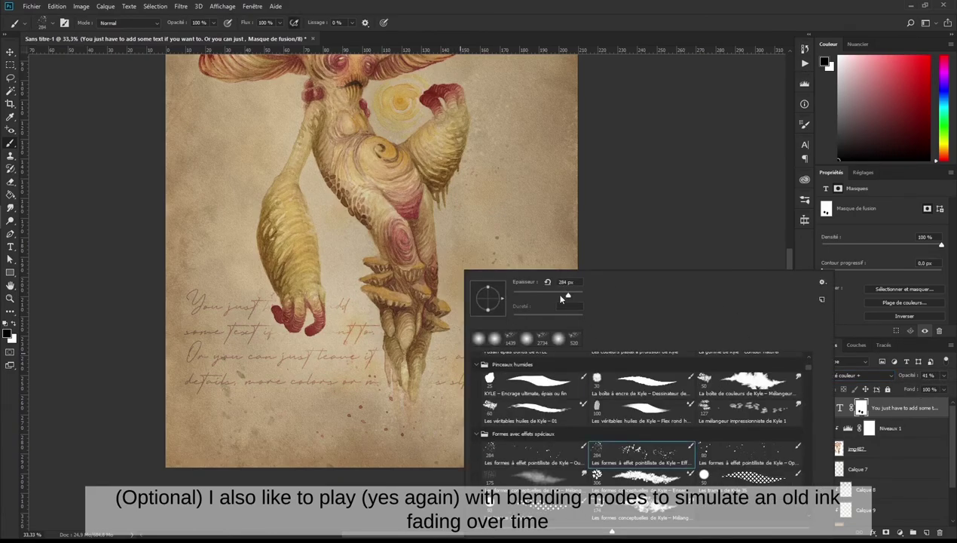
pyautogui.press('Return')
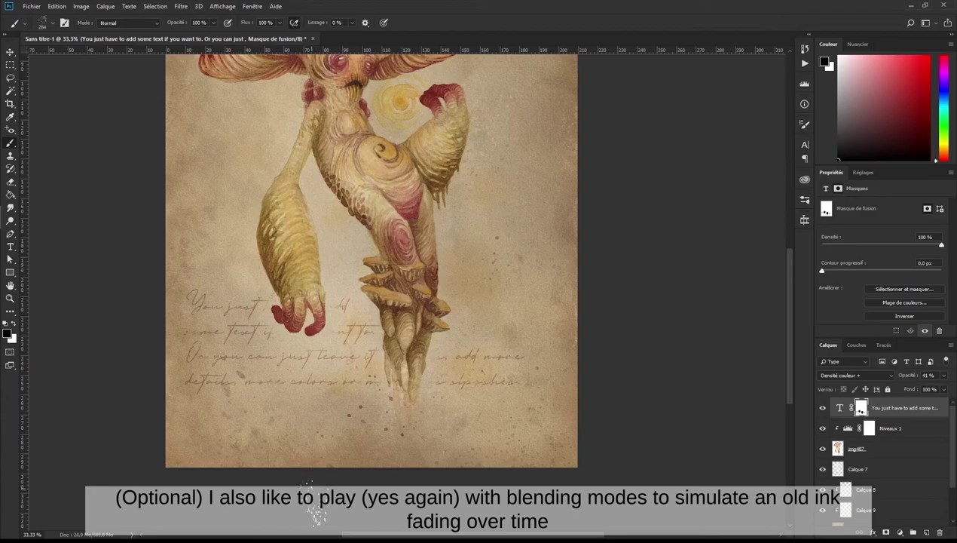
pyautogui.hotkey('ctrl', '-')
pyautogui.hotkey('ctrl', '-')
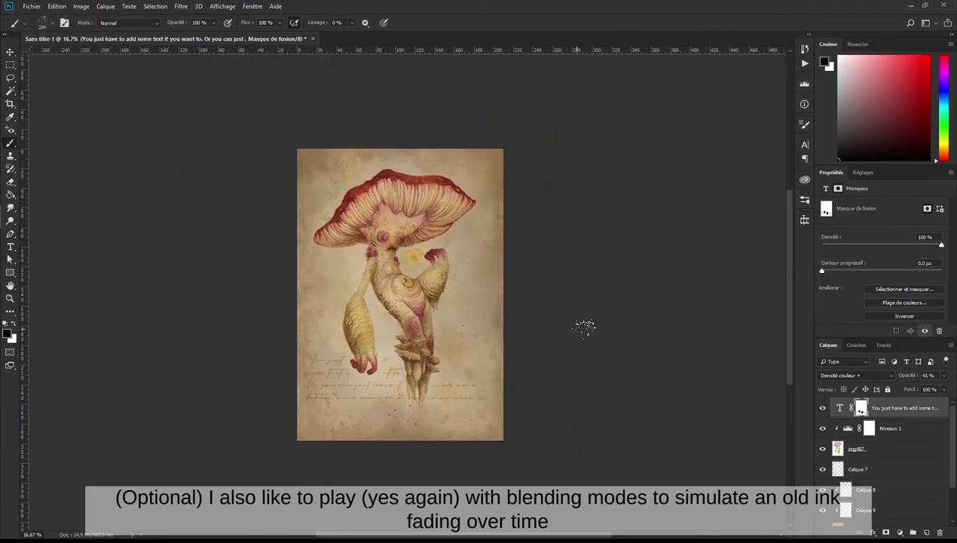